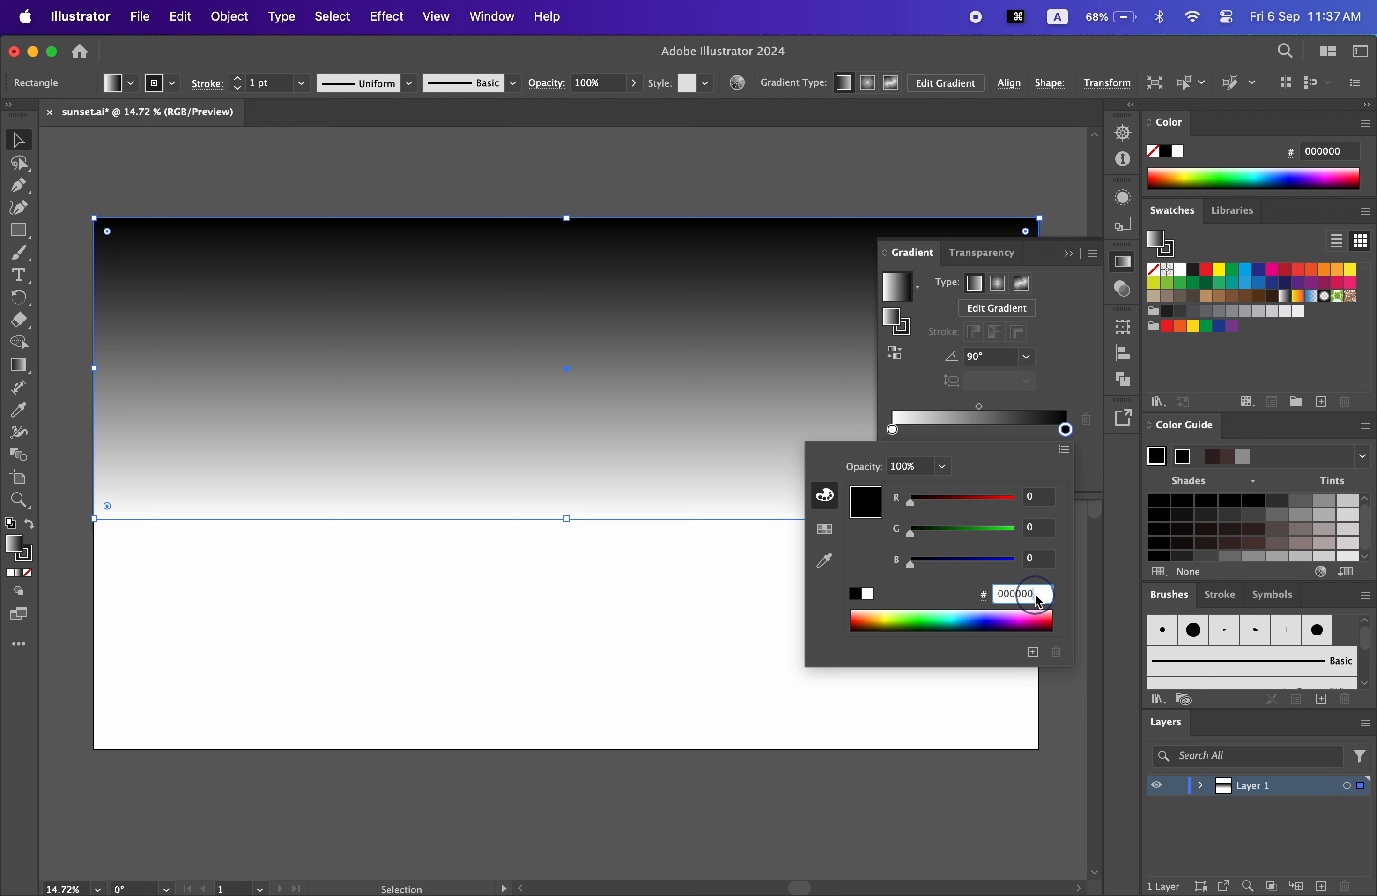
- Set the sky gradient's black stop to 5f4c6d and move it to about 58% along the gradient
key(BackSpace)
key(BackSpace)
key(BackSpace)
key(BackSpace)
key(BackSpace)
key(BackSpace)
key(BackSpace)
text(5f)
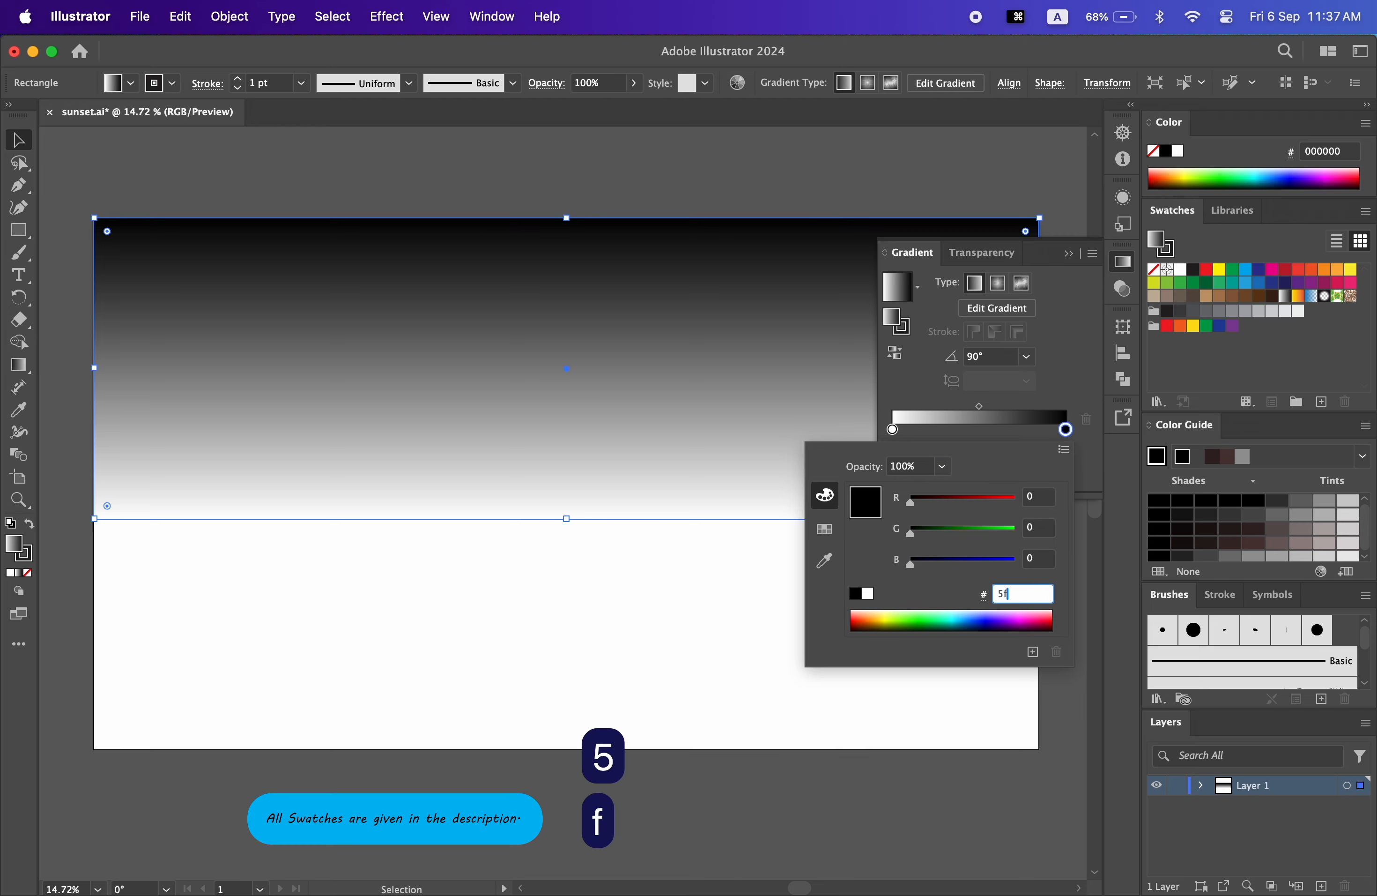
text(4c6d)
key(Return)
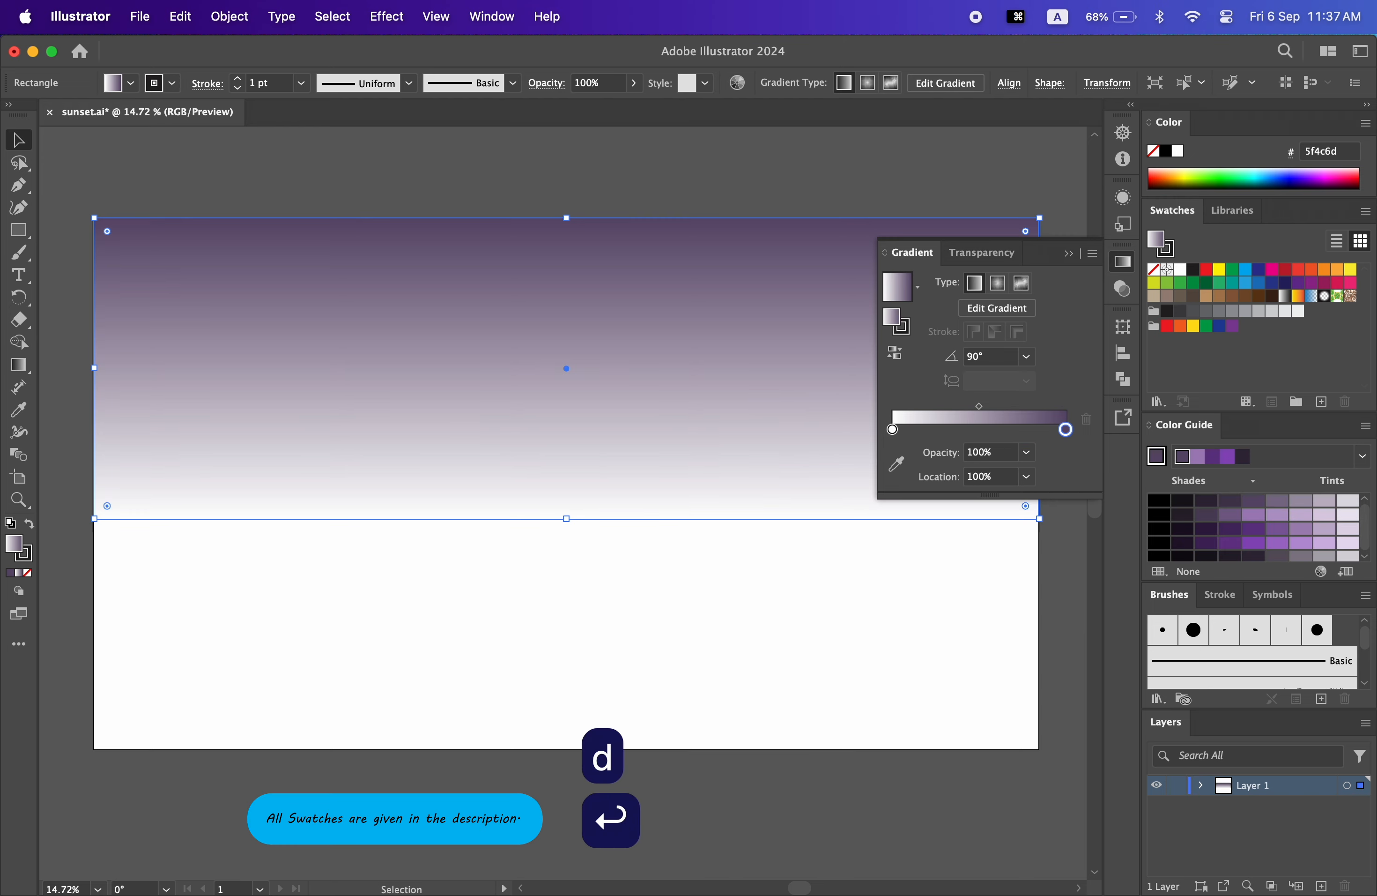
click(1000, 419)
mouse_move(1001, 424)
mouse_down()
mouse_move(1036, 436)
mouse_move(996, 435)
mouse_up()
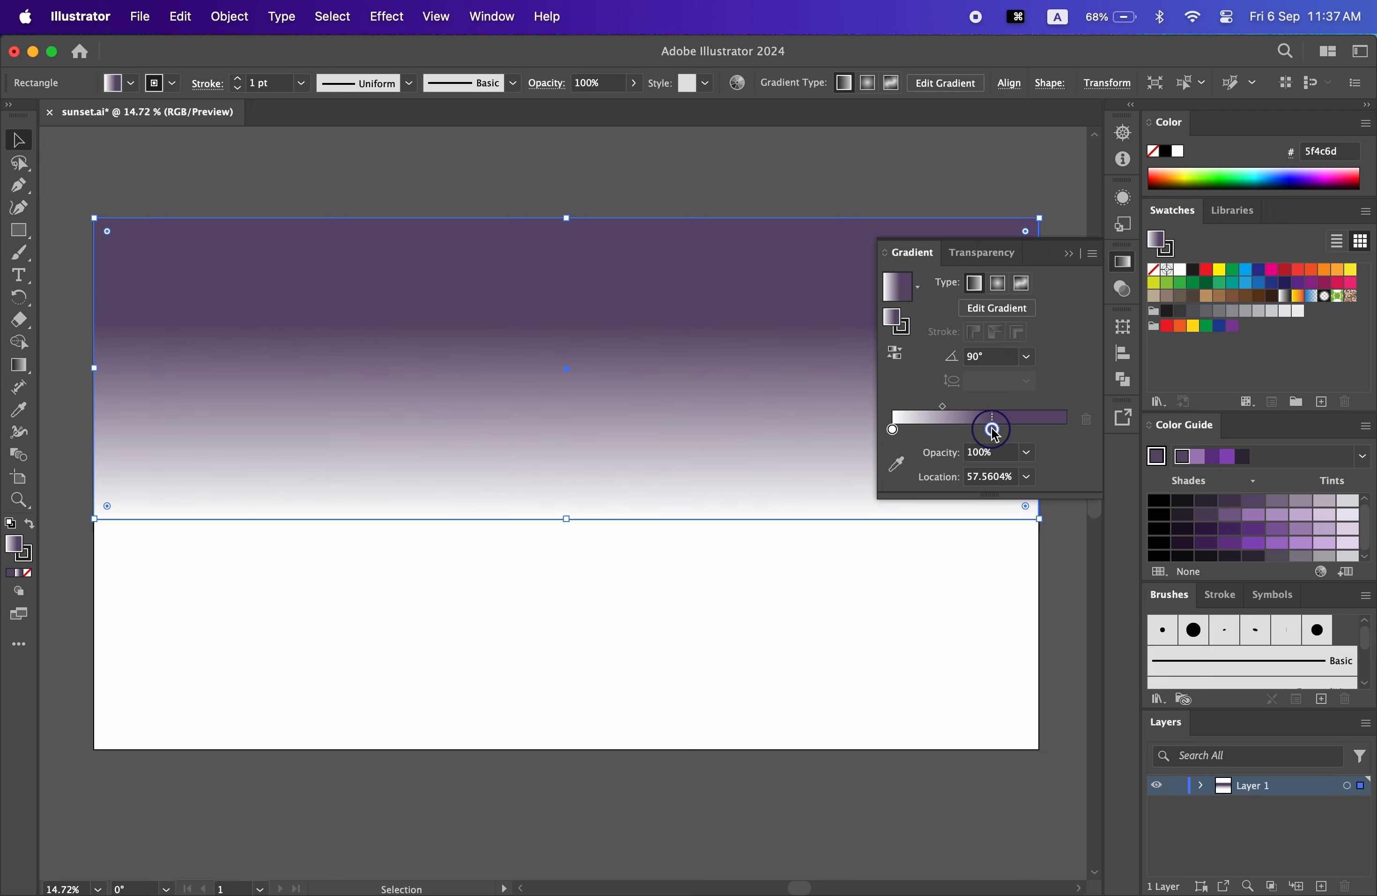
- Set the sky gradient's white stop to be1e2d and move the purple stop to about 68%
double_click(894, 431)
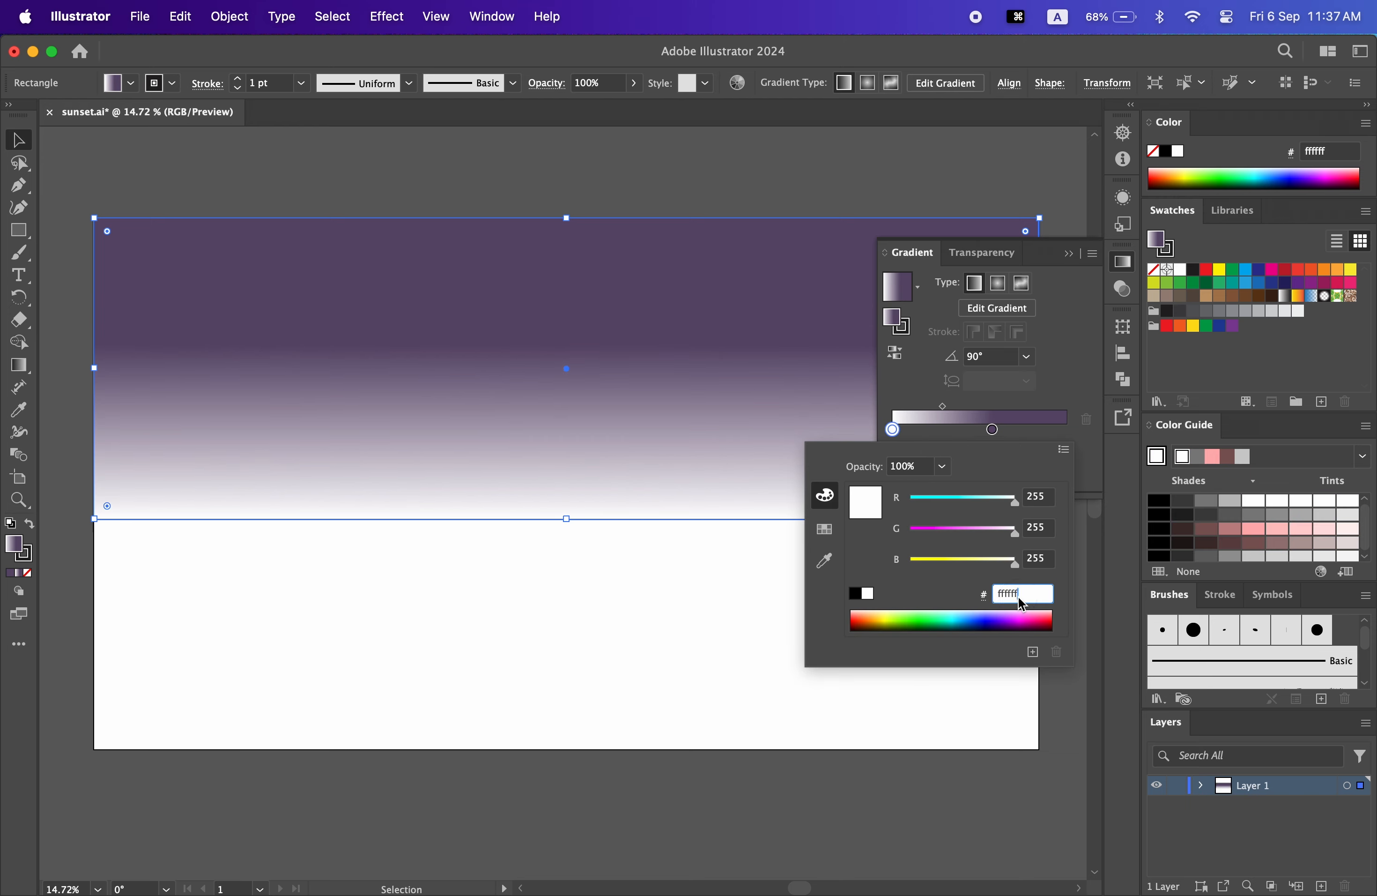
key(BackSpace)
key(BackSpace)
key(BackSpace)
key(BackSpace)
key(BackSpace)
key(BackSpace)
text(be)
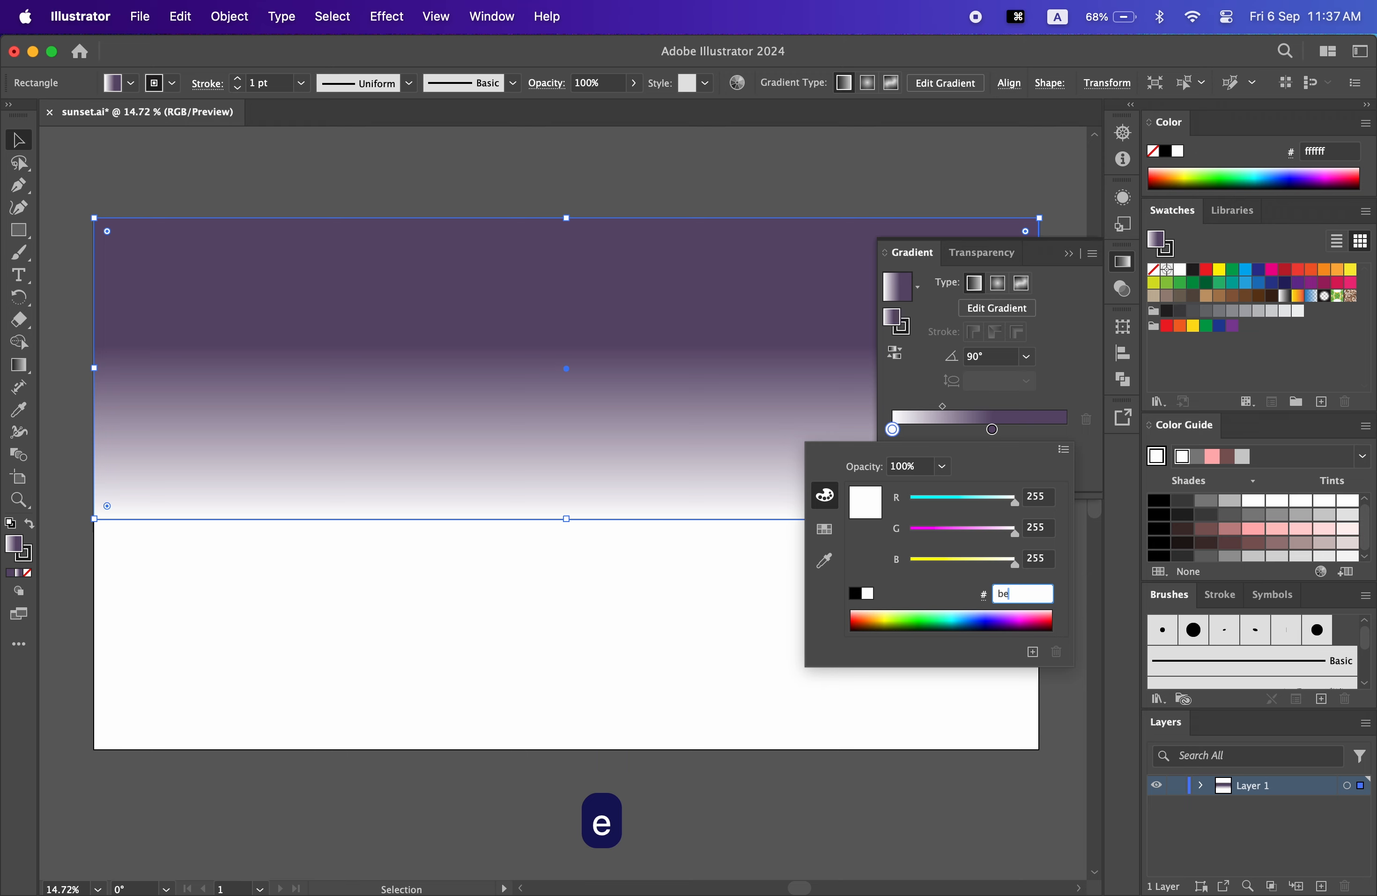
text(1e2d)
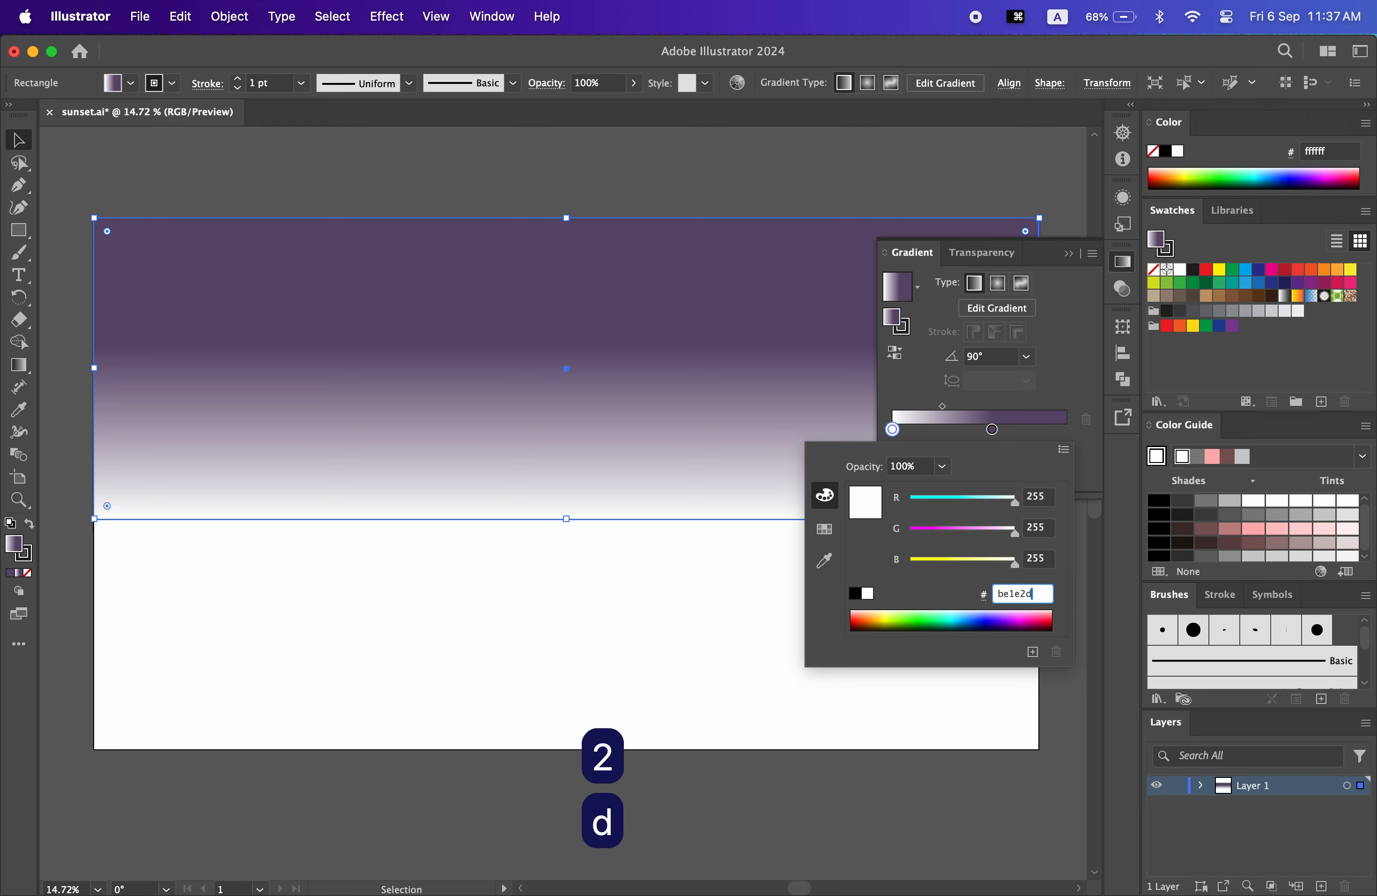
key(Return)
click(993, 429)
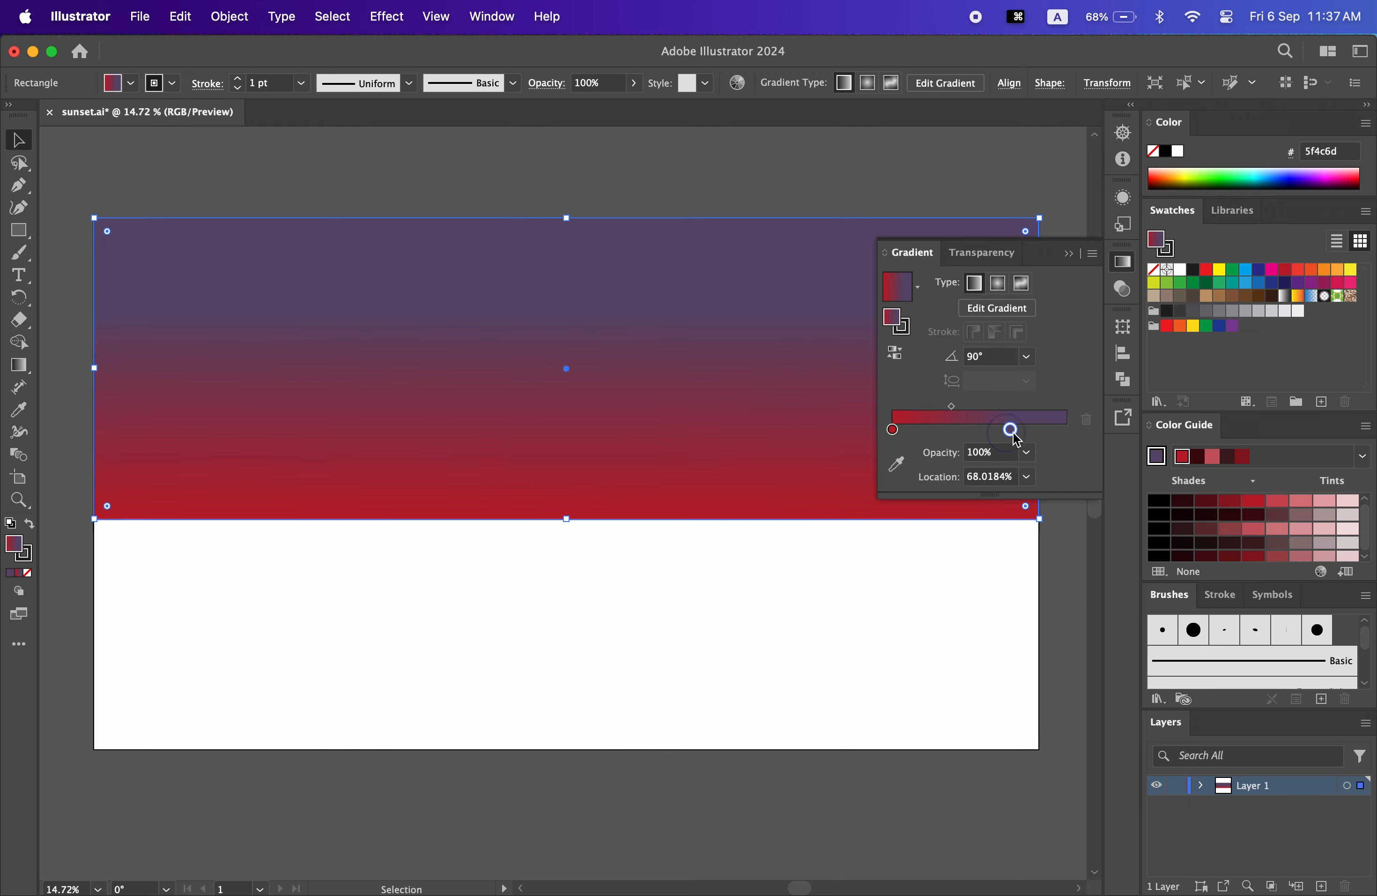
click(1070, 254)
click(1064, 666)
- Draw a rectangle covering the empty lower part of the artboard, from the sky's lower edge to the bottom-right corner
drag(946, 650, 951, 602)
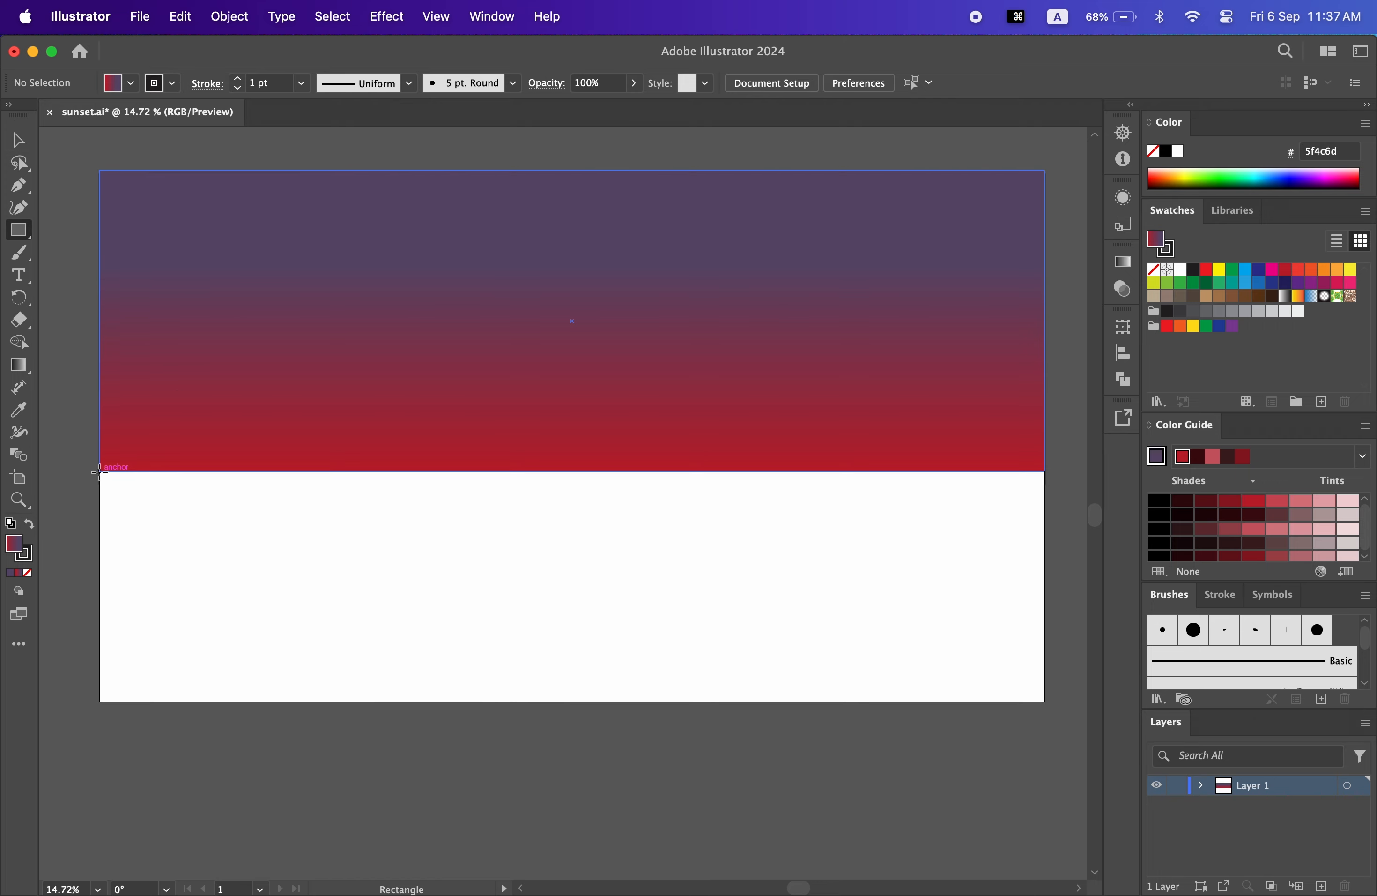
mouse_move(100, 474)
mouse_down()
mouse_move(978, 670)
mouse_move(1045, 701)
mouse_up()
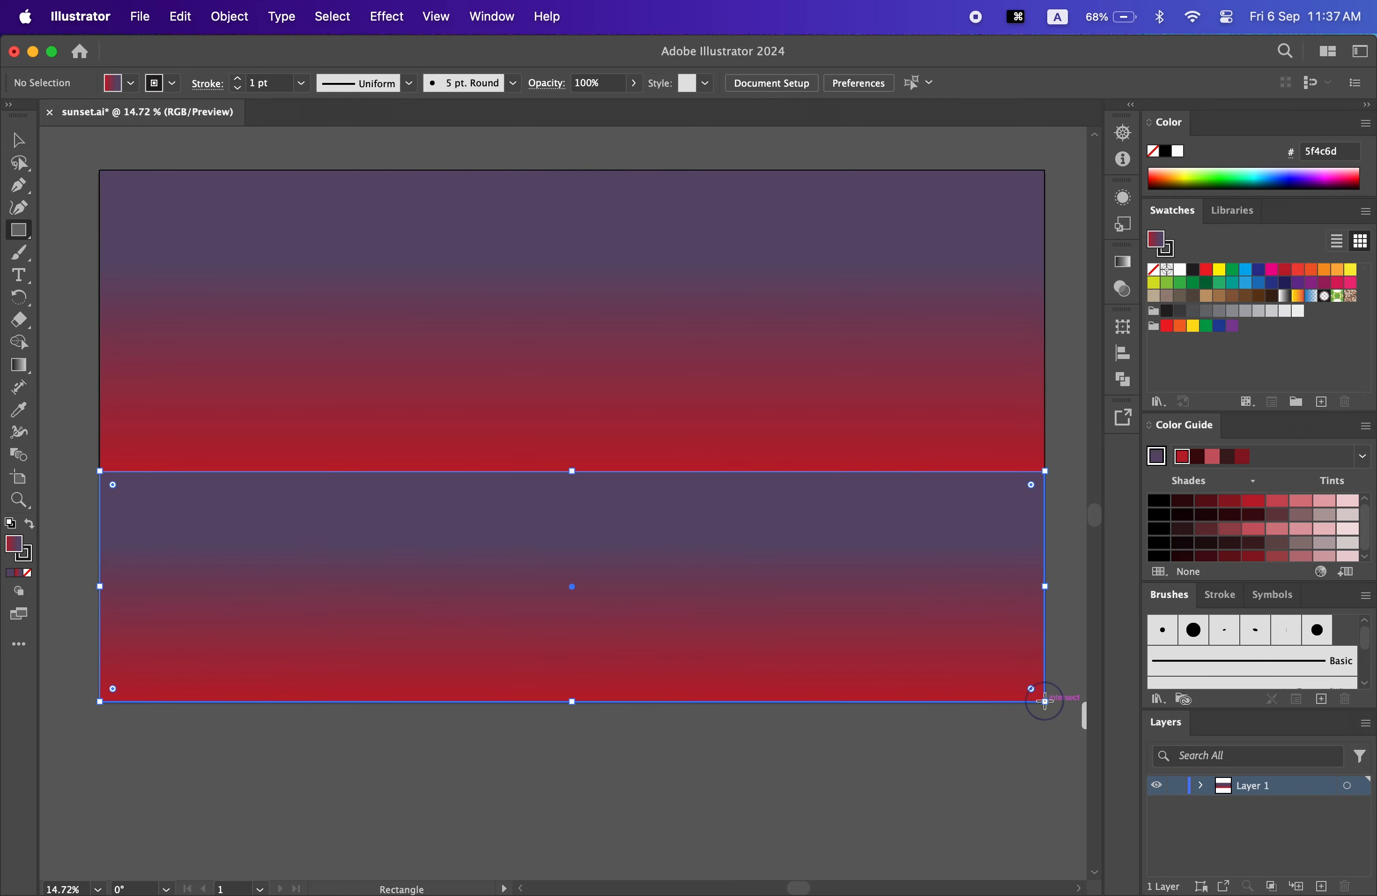
key(v)
- Set the lower rectangle's gradient angle to 0° and reverse the gradient so purple starts on the left
click(1123, 289)
click(1123, 262)
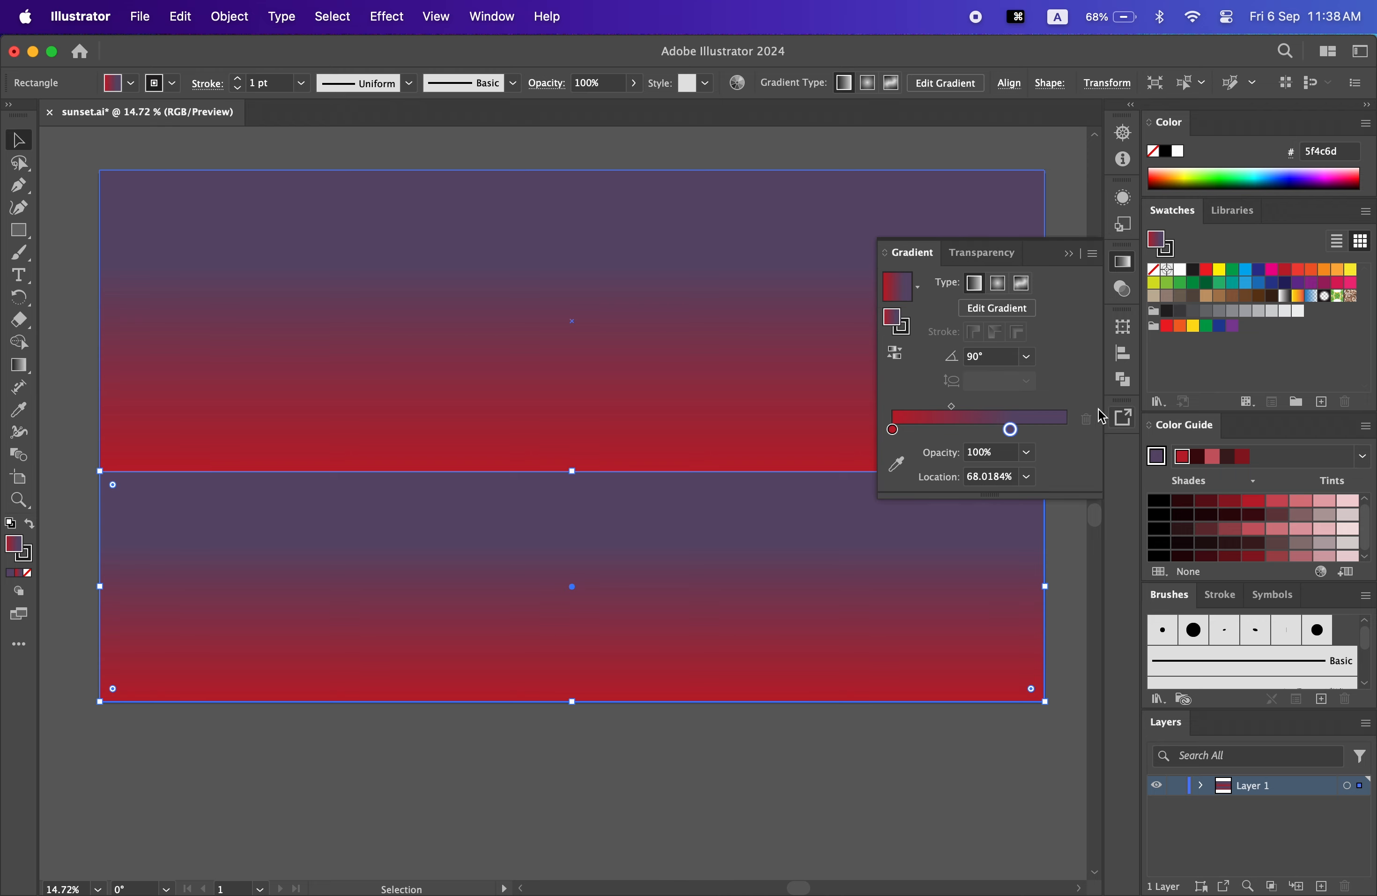
click(1027, 356)
click(1053, 550)
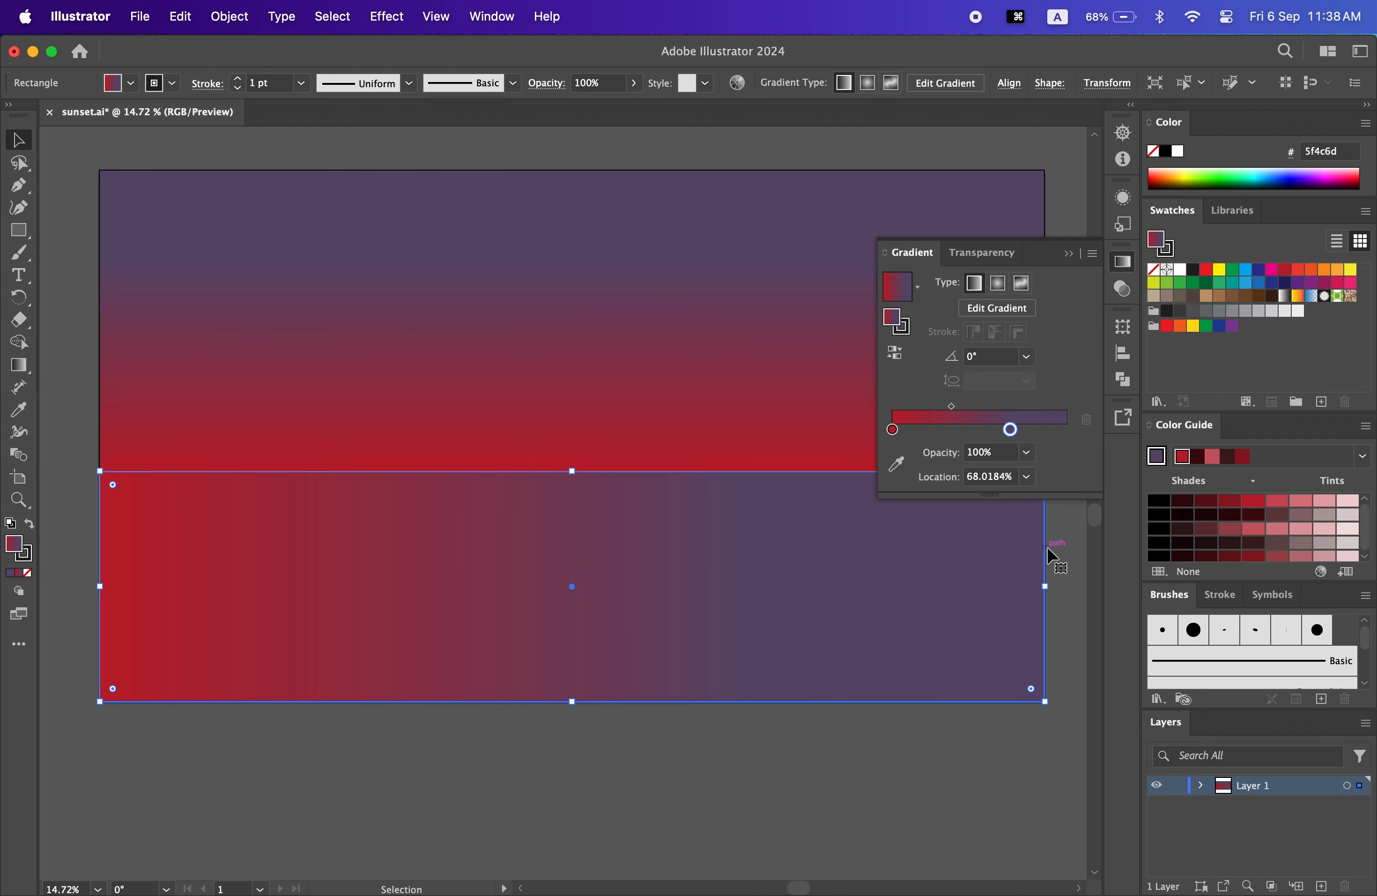
click(898, 351)
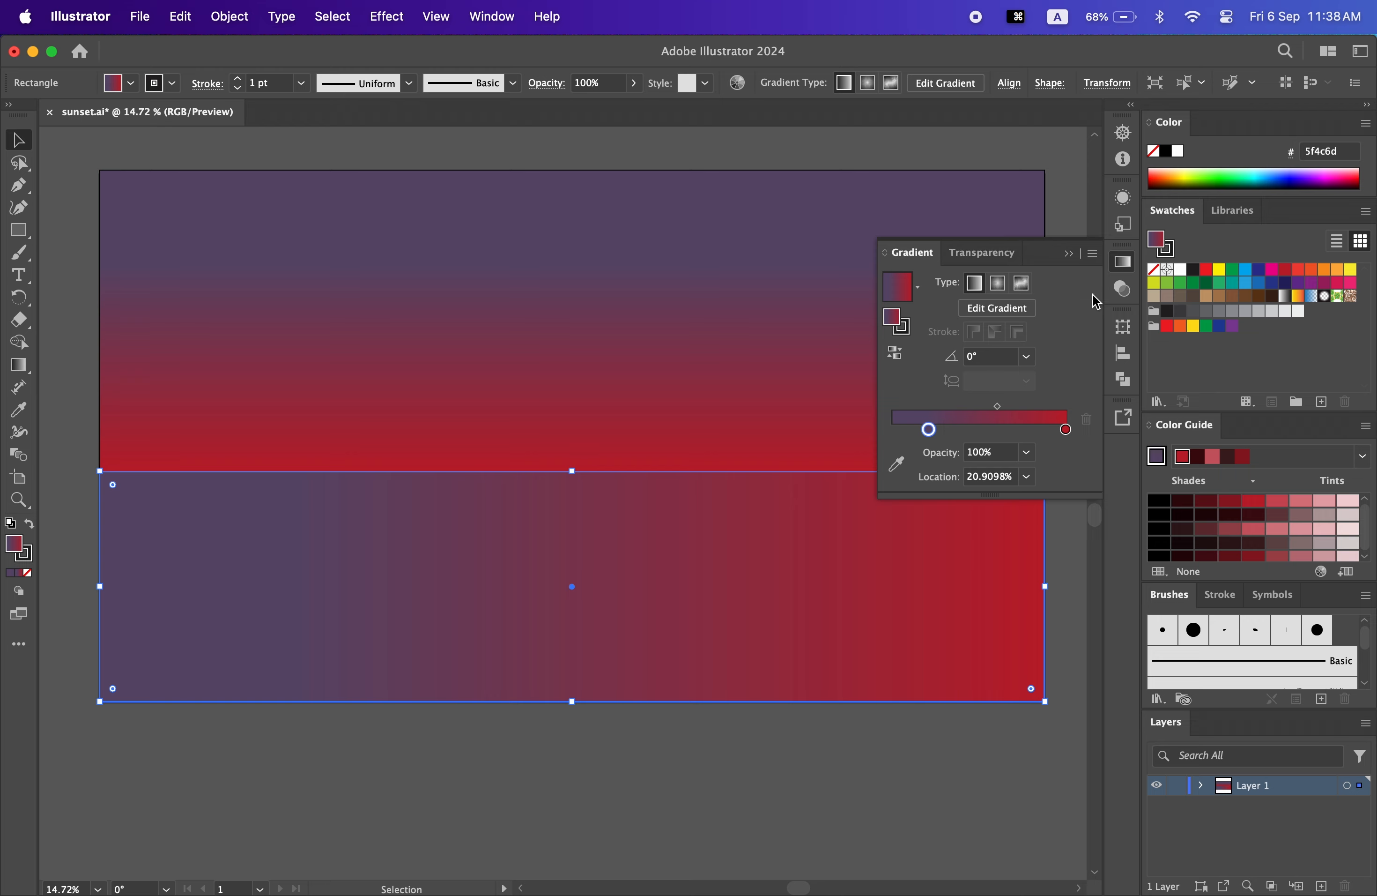
click(1069, 253)
click(1021, 717)
- Draw a circle with the Ellipse tool across the horizon in the middle of the artboard and align it to the horizontal centre
mouse_move(1018, 714)
mouse_down()
mouse_move(1021, 692)
mouse_move(1029, 708)
mouse_move(992, 755)
mouse_move(1027, 741)
mouse_up()
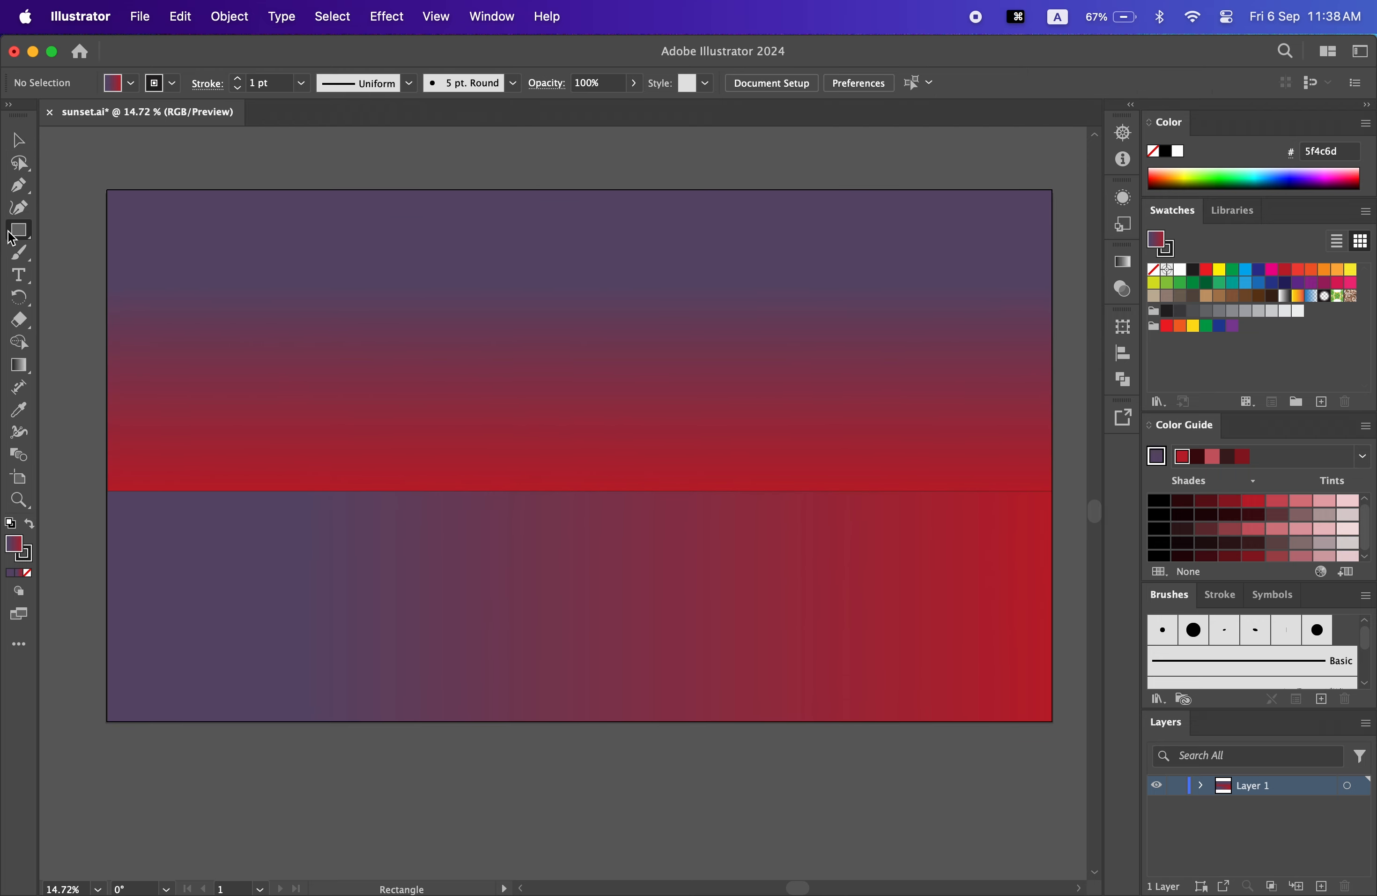
drag(11, 238, 116, 252)
drag(486, 415, 677, 513)
key(v)
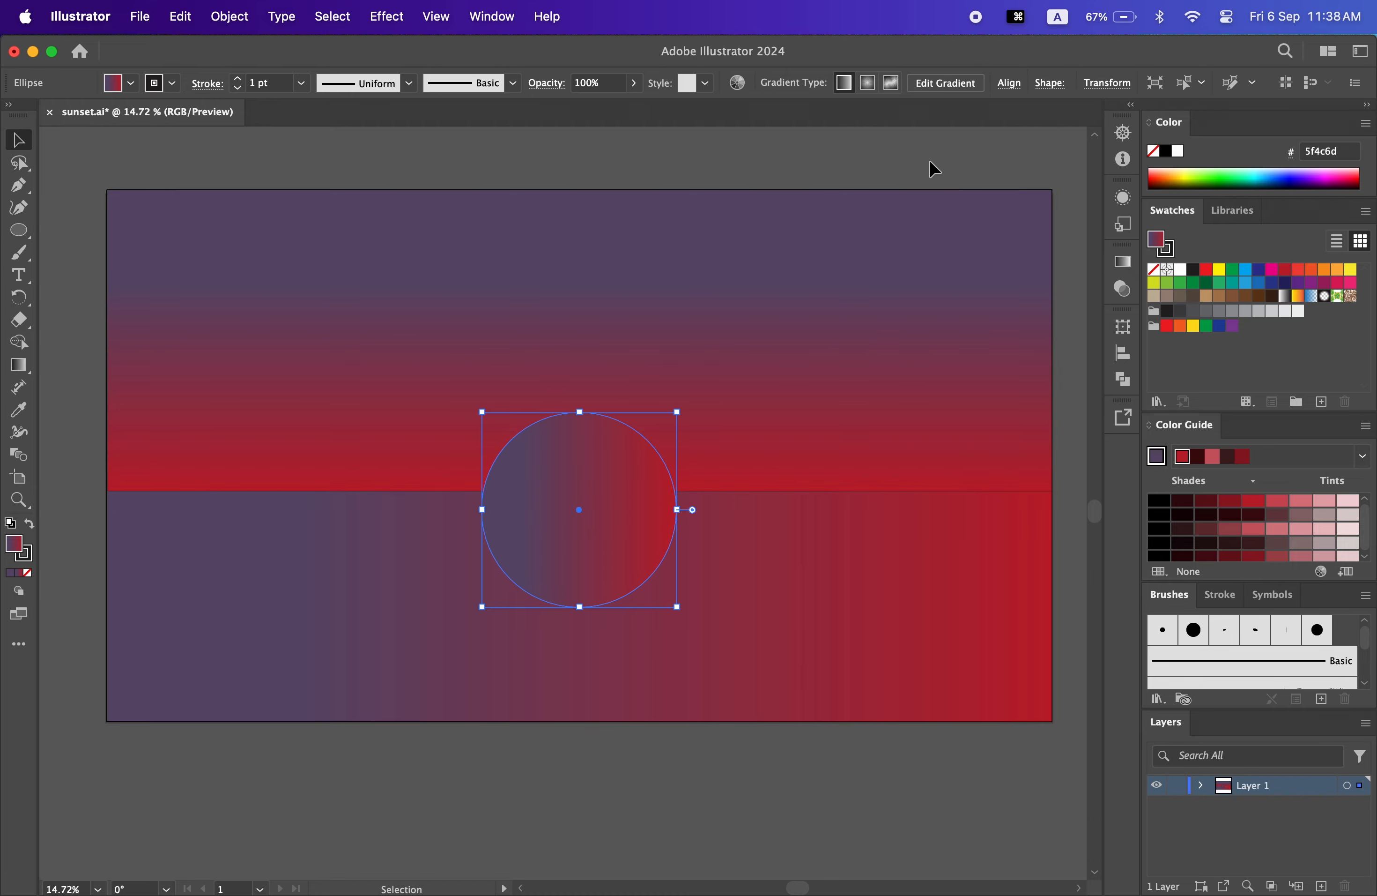
click(1123, 352)
click(926, 368)
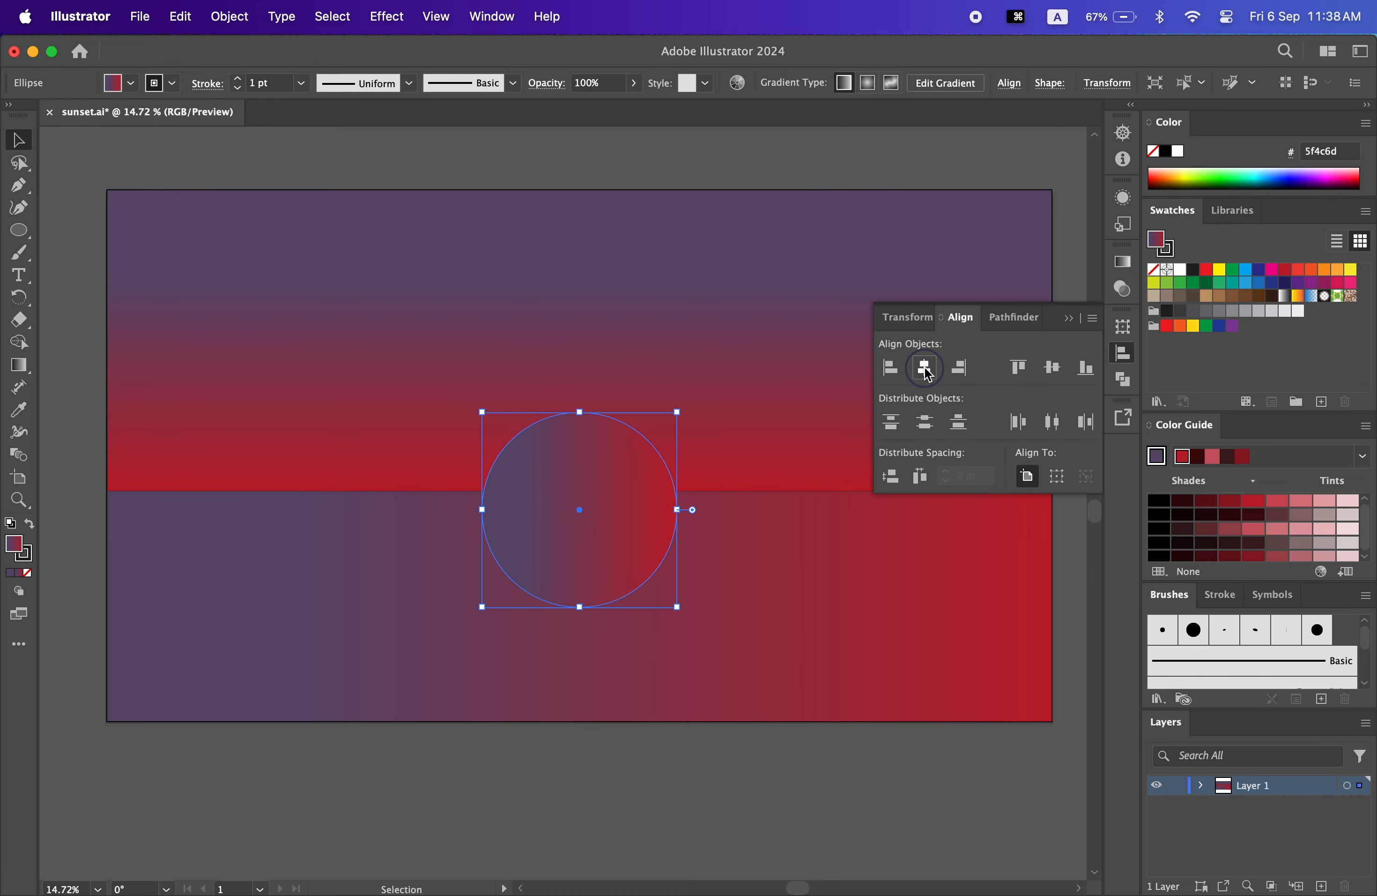
click(1070, 319)
- Widen the circle into a horizontal ellipse and move it so its centre lies on the horizon line
drag(584, 522, 588, 475)
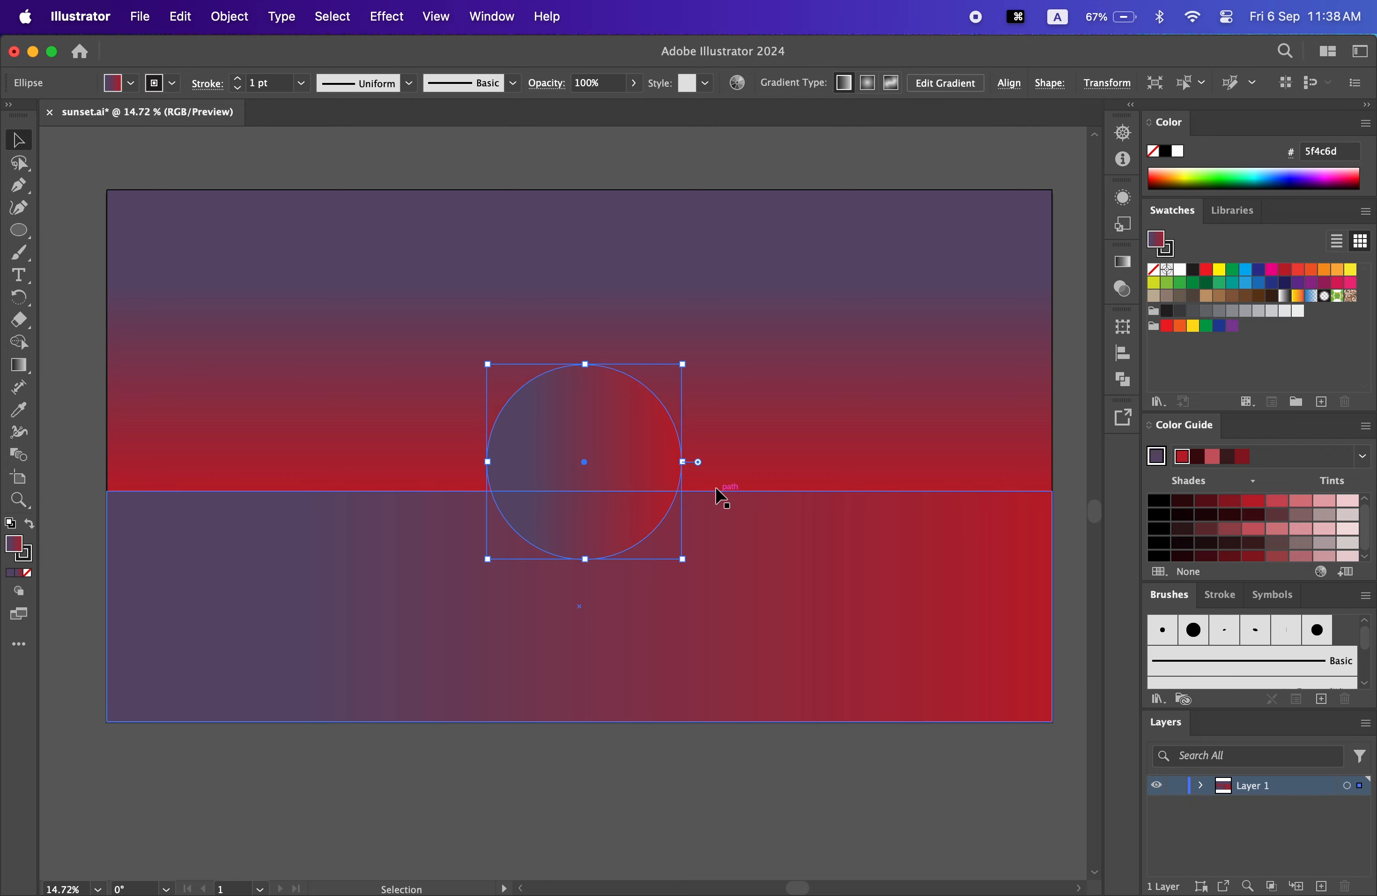
drag(682, 461, 744, 467)
drag(614, 464, 607, 492)
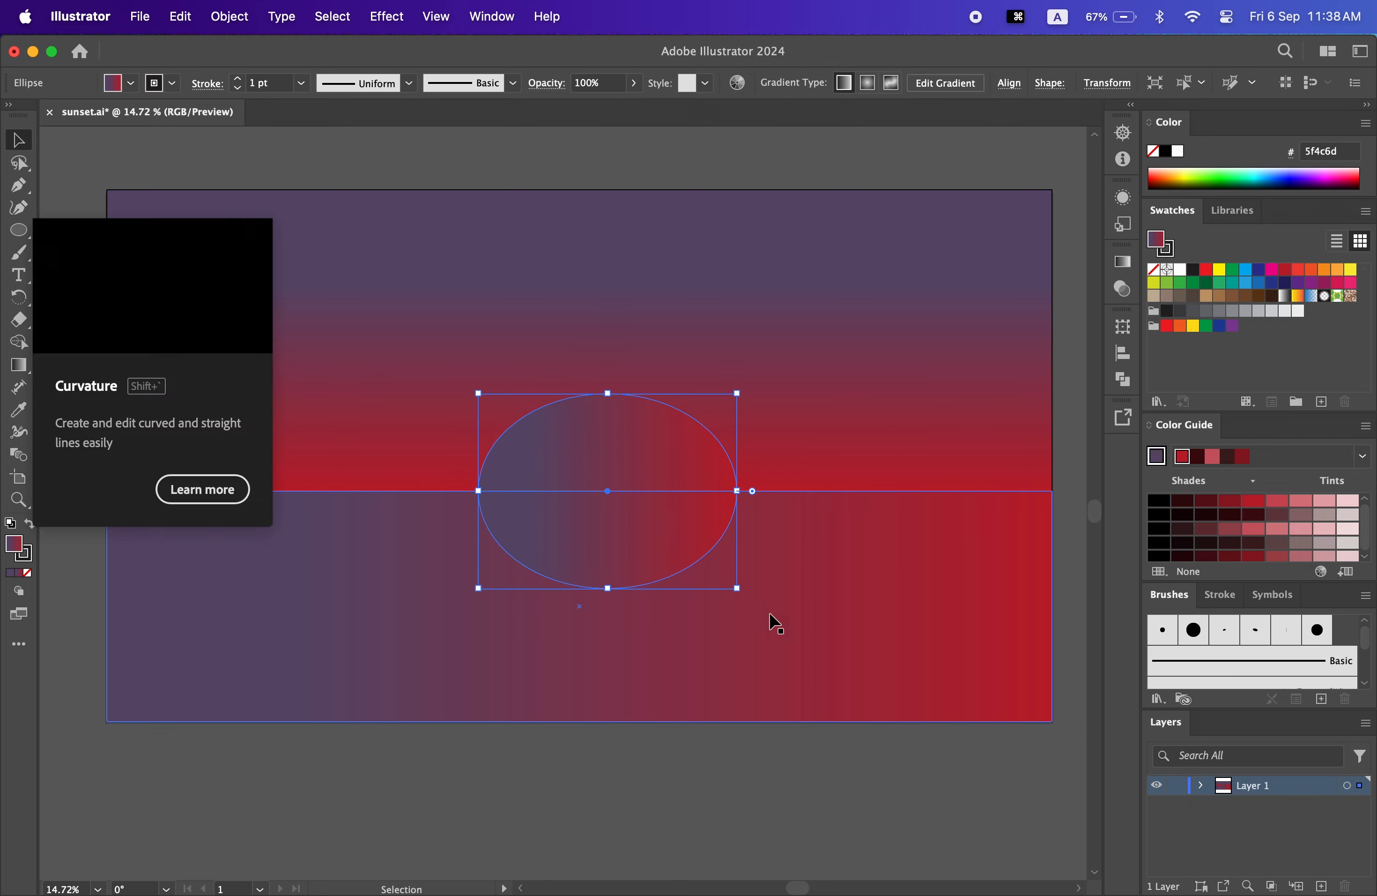
- Remove the ellipse's half below the horizon with the Shape Builder, using the ellipse and the lower rectangle
shift+click(772, 618)
click(18, 342)
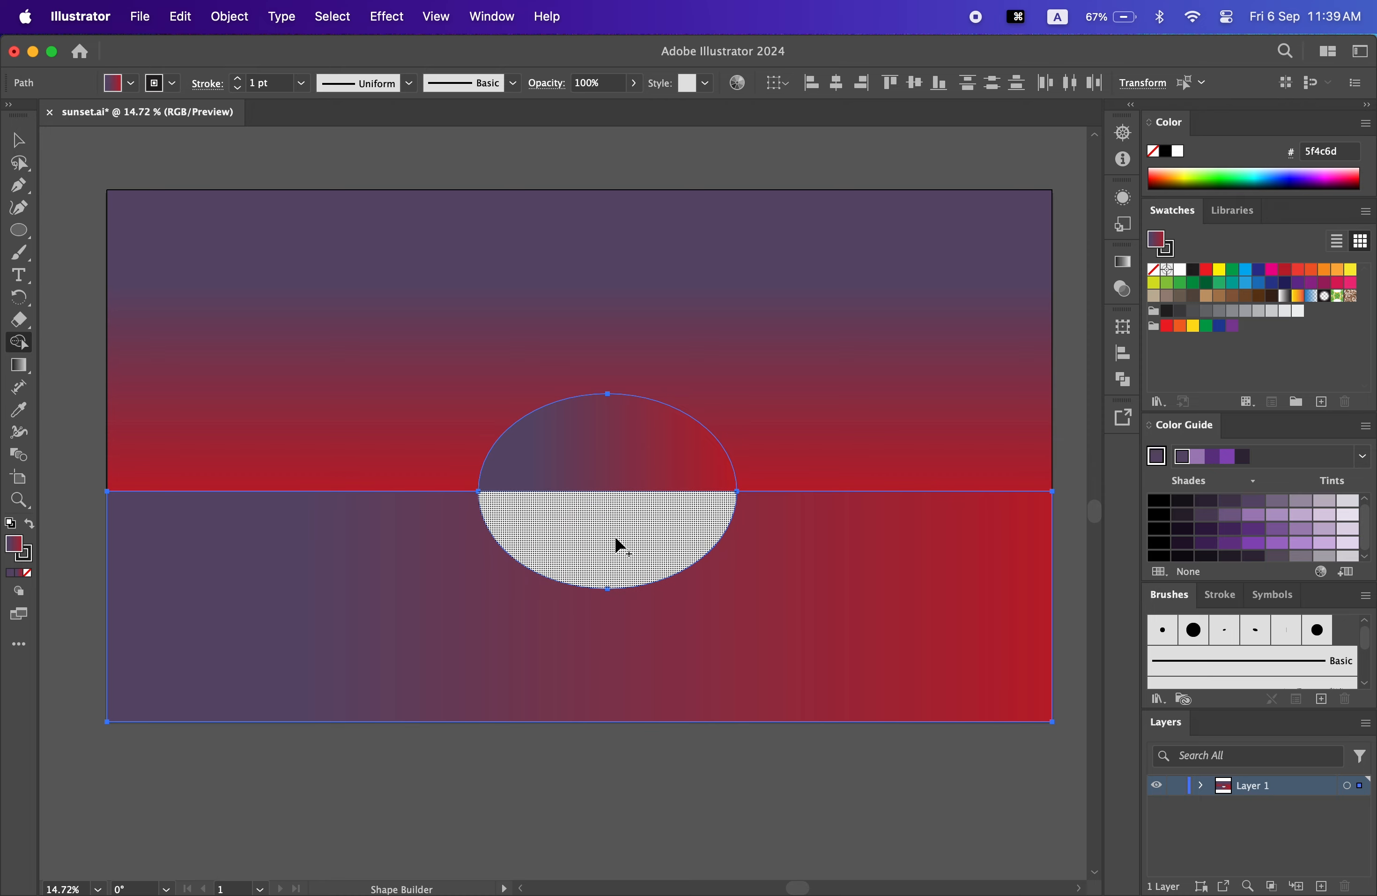
key(super+z)
alt+click(624, 587)
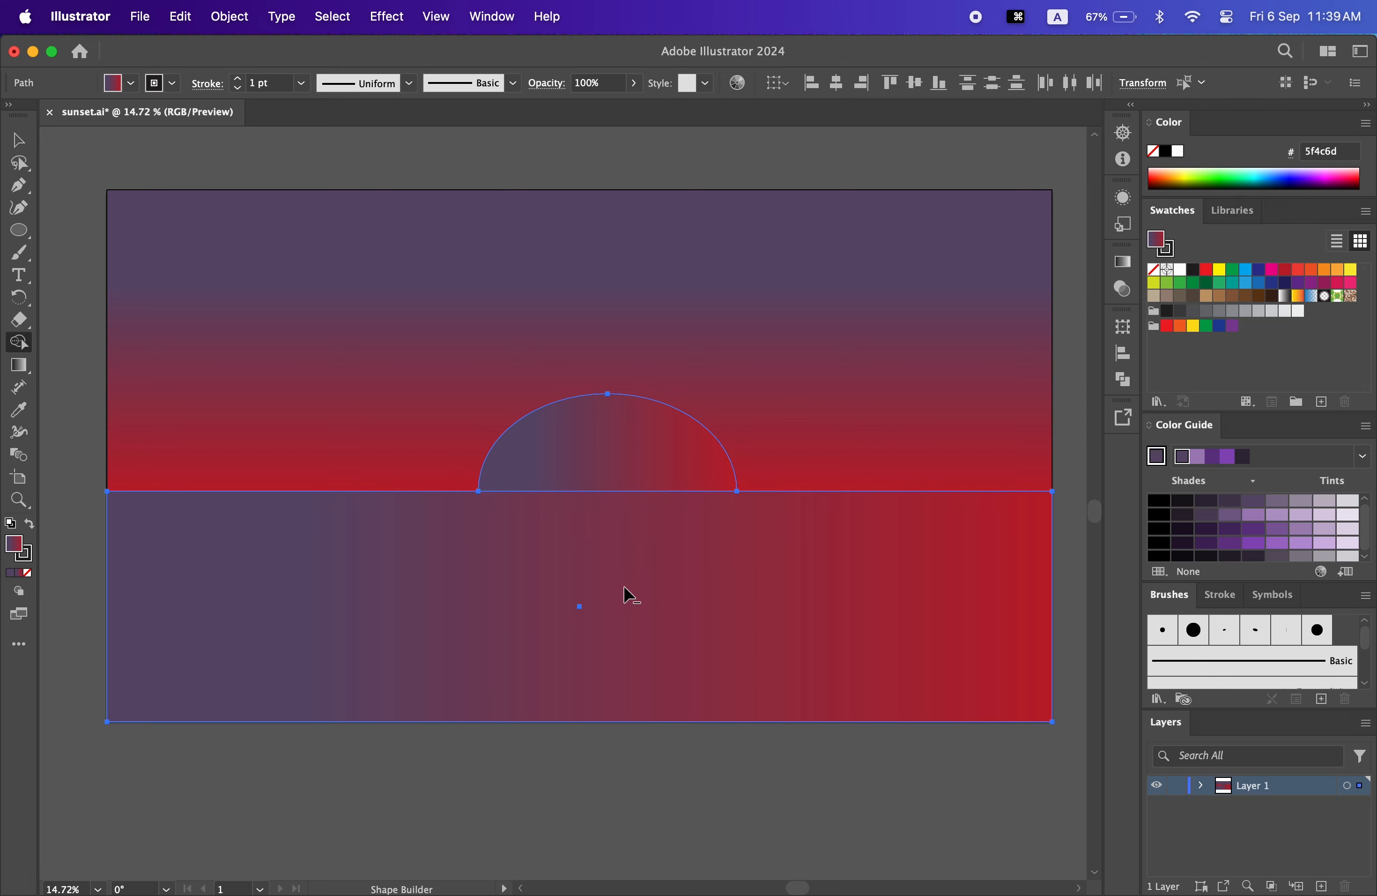
click(29, 147)
click(1055, 296)
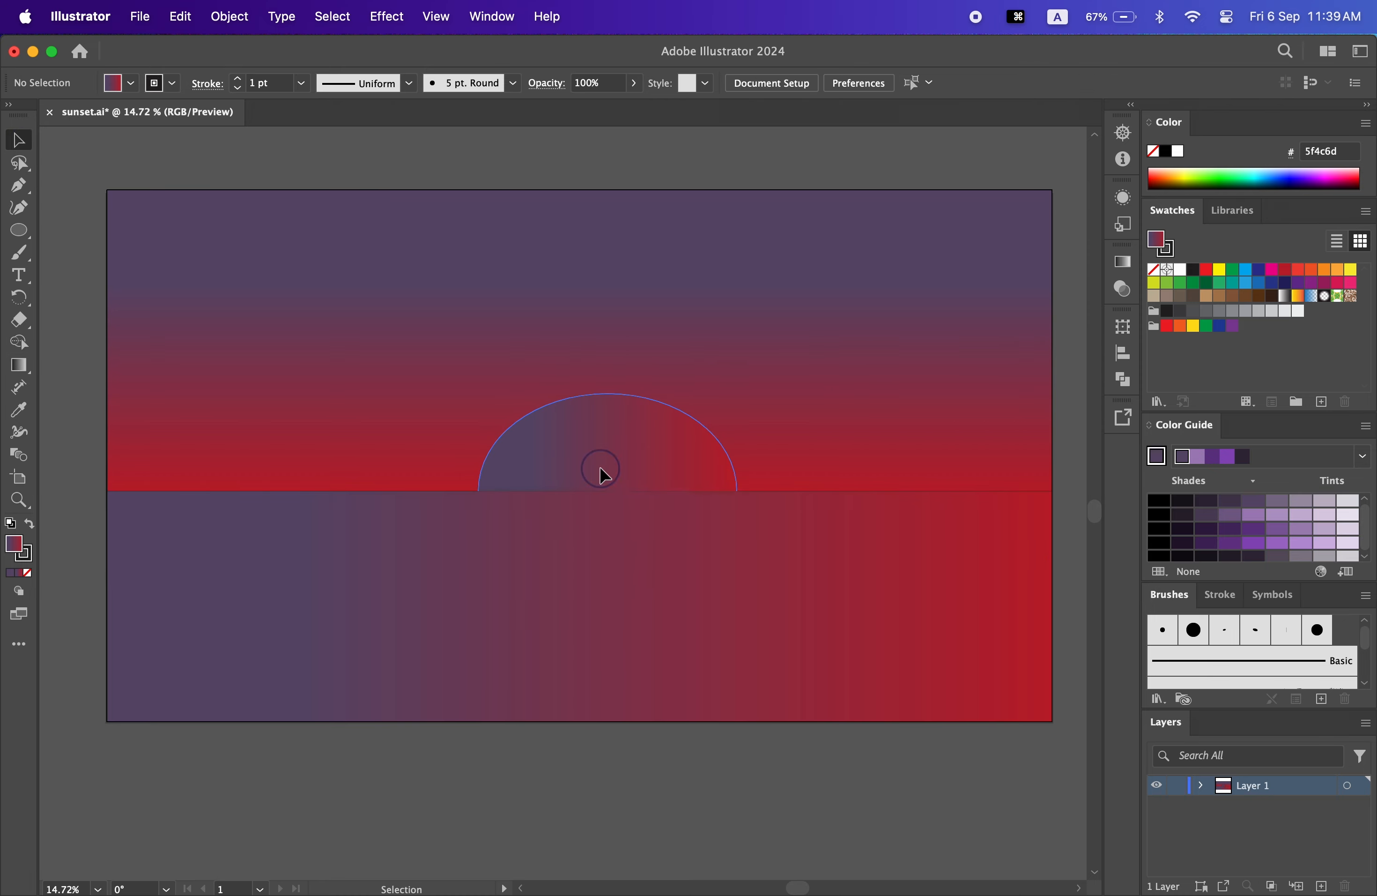
- Draw a closed Pen shape over the sun's upper part, with a slightly wavy lower edge crossing the sun and corners above it
click(605, 477)
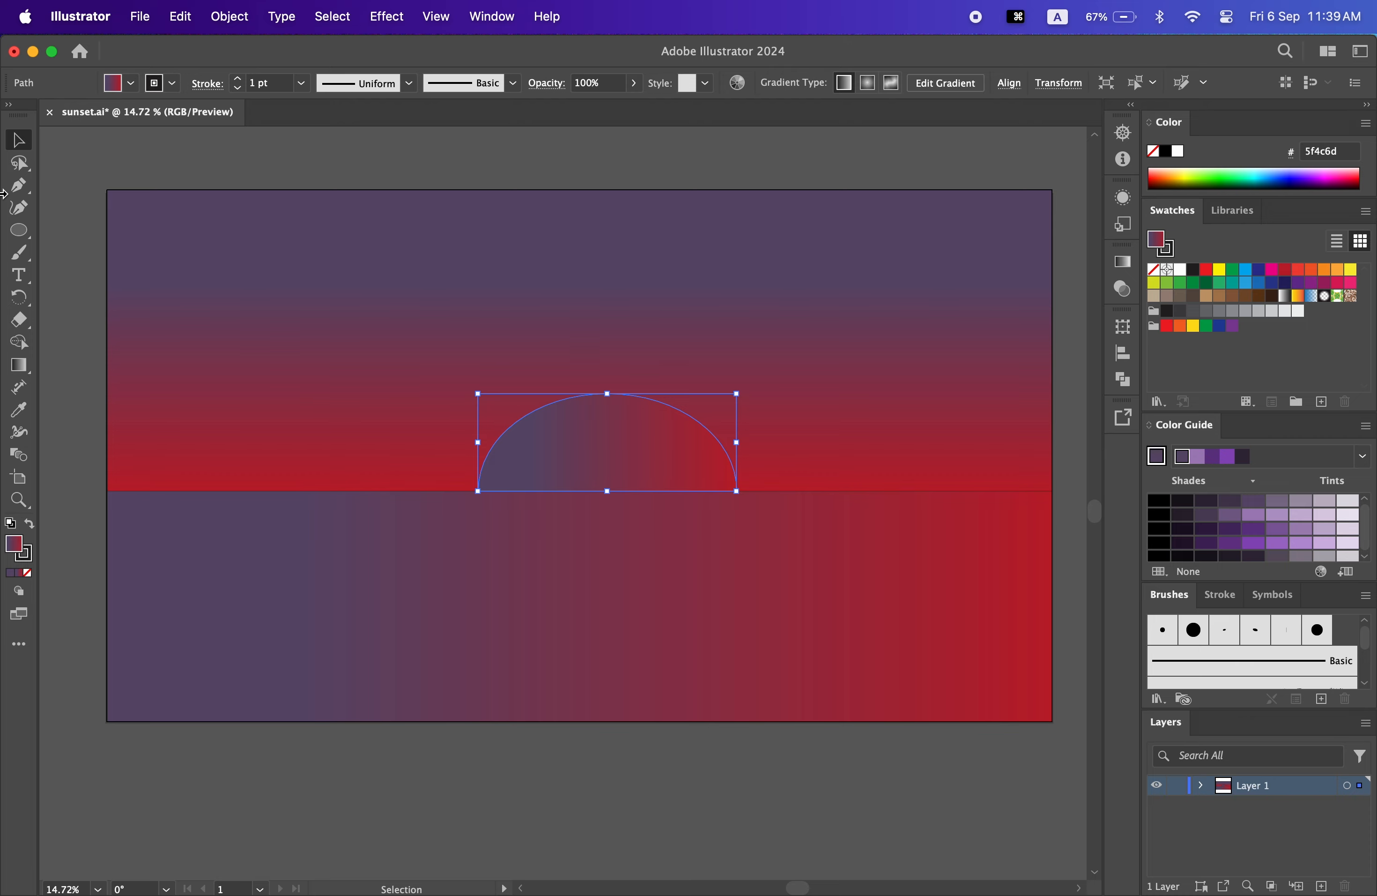
click(72, 279)
click(18, 185)
key(z)
drag(648, 580, 727, 660)
key(p)
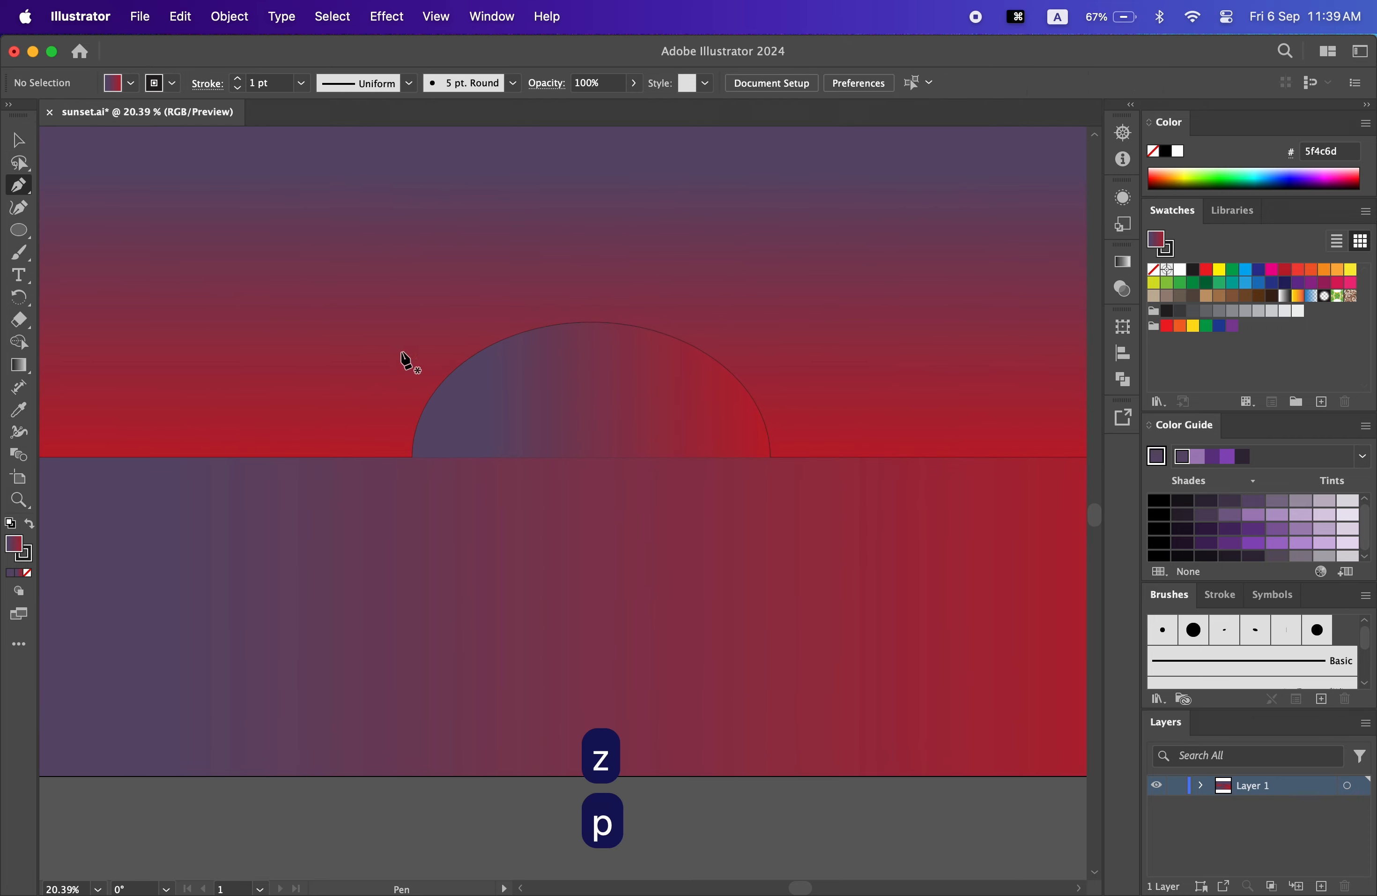
click(433, 394)
drag(649, 396, 756, 404)
click(684, 399)
click(754, 399)
click(770, 371)
click(714, 284)
click(531, 273)
click(387, 297)
click(405, 356)
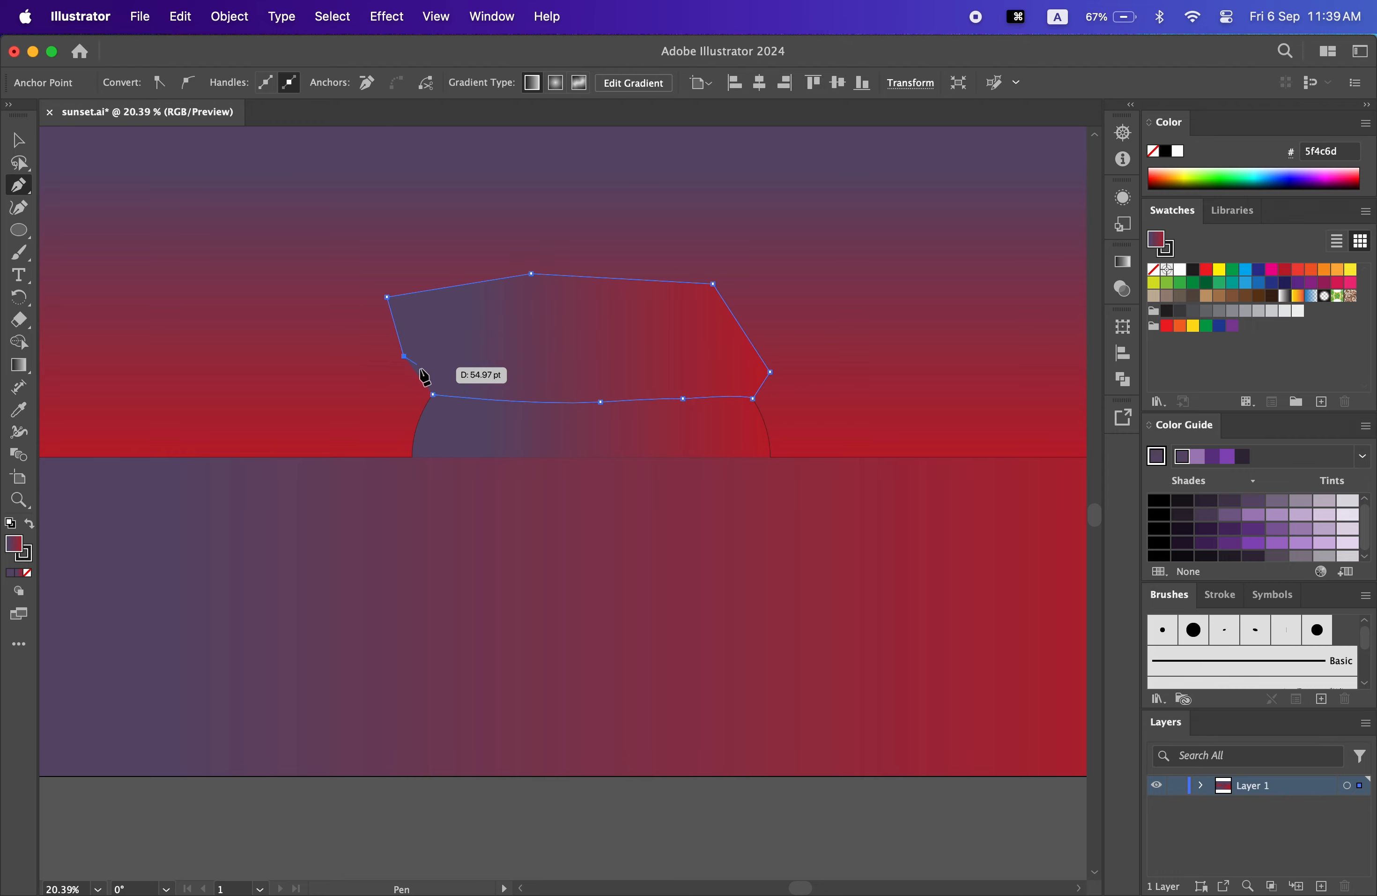
click(433, 396)
- Trim the Pen shape's area outside the sun with the Shape Builder and select the upper piece within the sun
click(18, 140)
key(super+a)
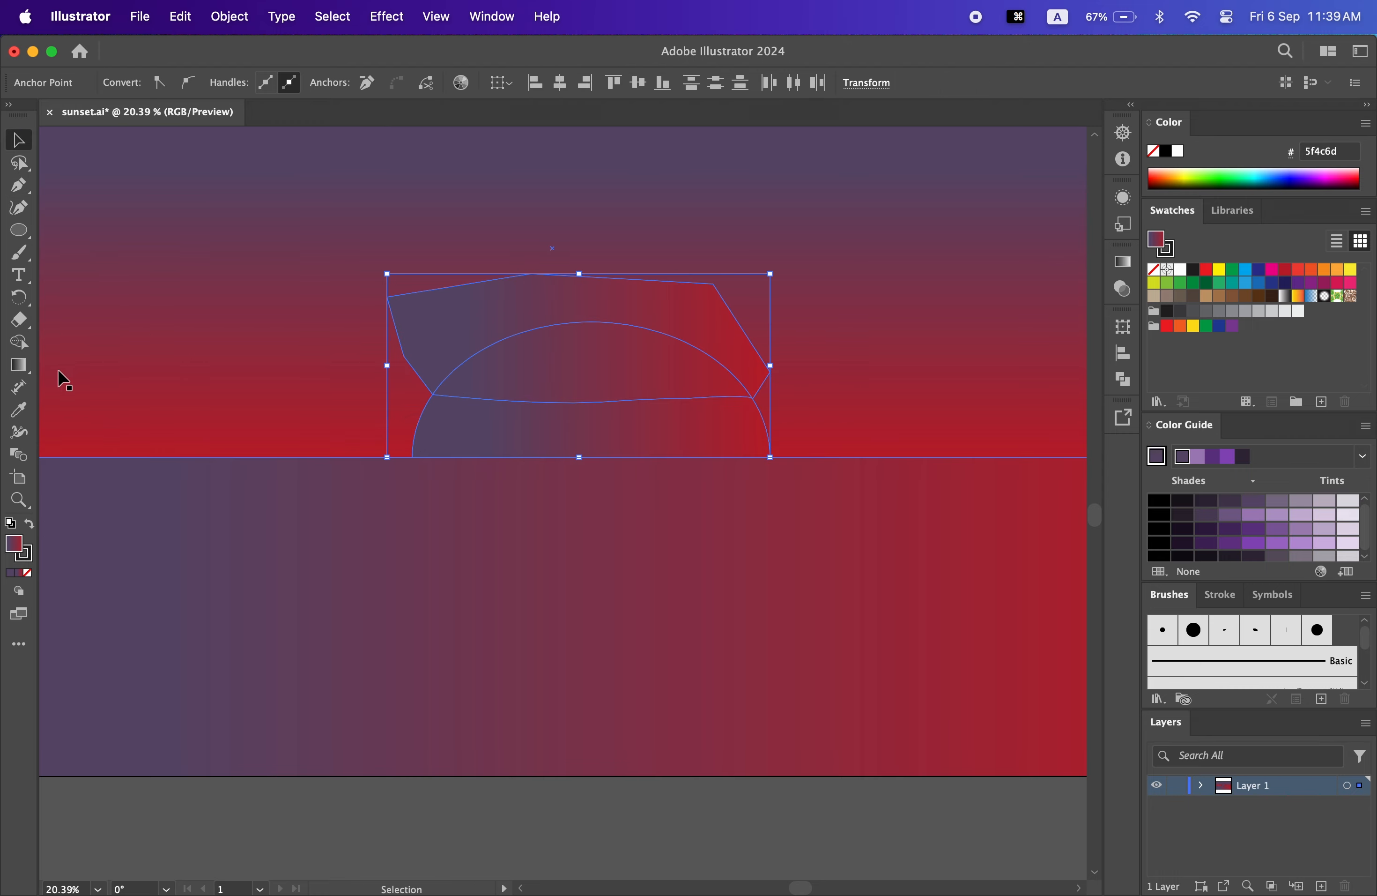
click(19, 342)
alt+click(424, 345)
click(19, 140)
click(403, 303)
click(573, 377)
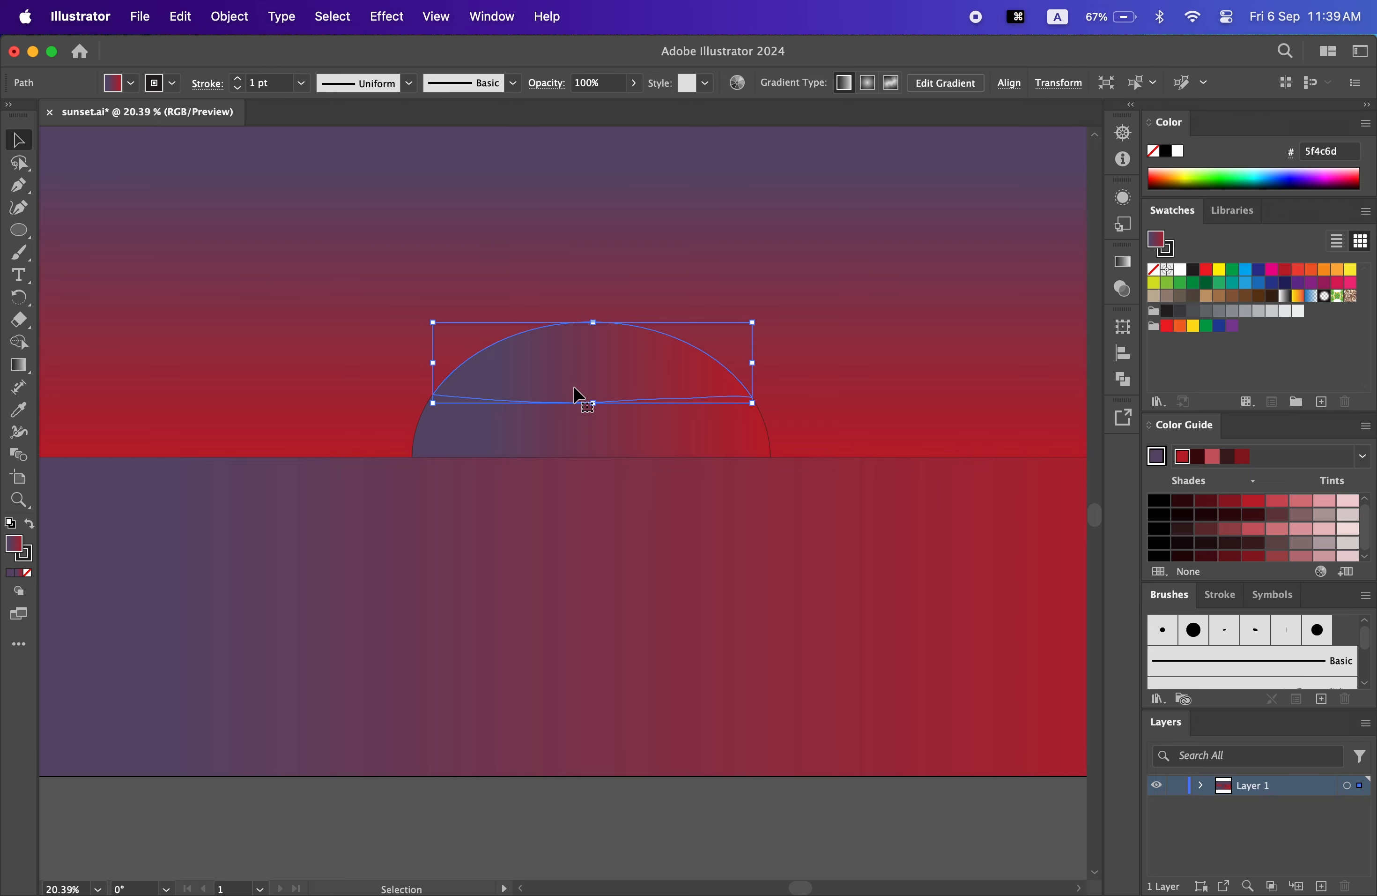
key(z)
drag(843, 698, 696, 642)
click(19, 140)
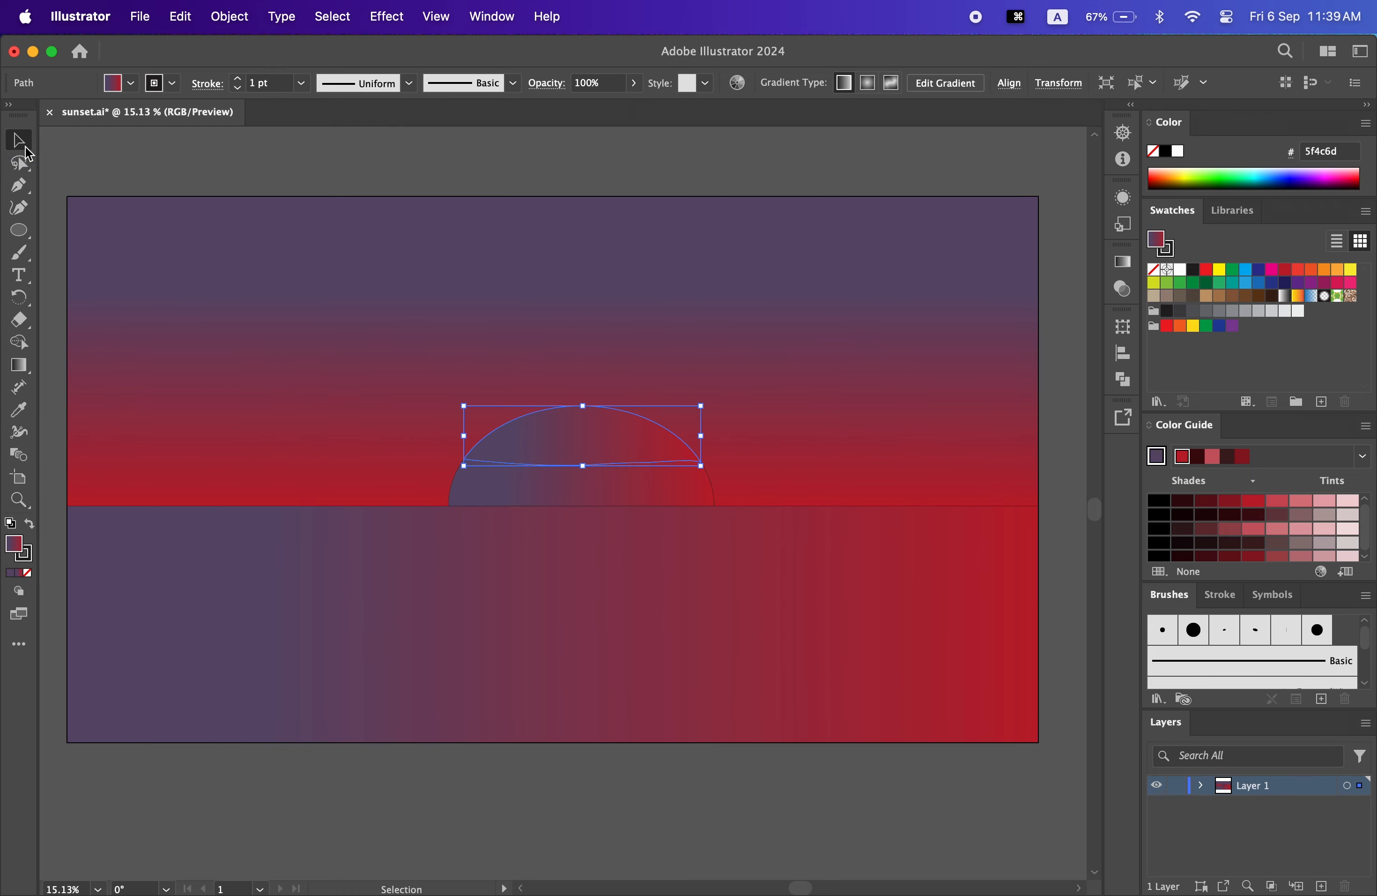
- Try recolouring the gradient stop of the sun's upper piece with f9ed32 and white
click(1344, 156)
key(BackSpace)
key(BackSpace)
key(BackSpace)
key(BackSpace)
key(BackSpace)
key(BackSpace)
key(BackSpace)
key(BackSpace)
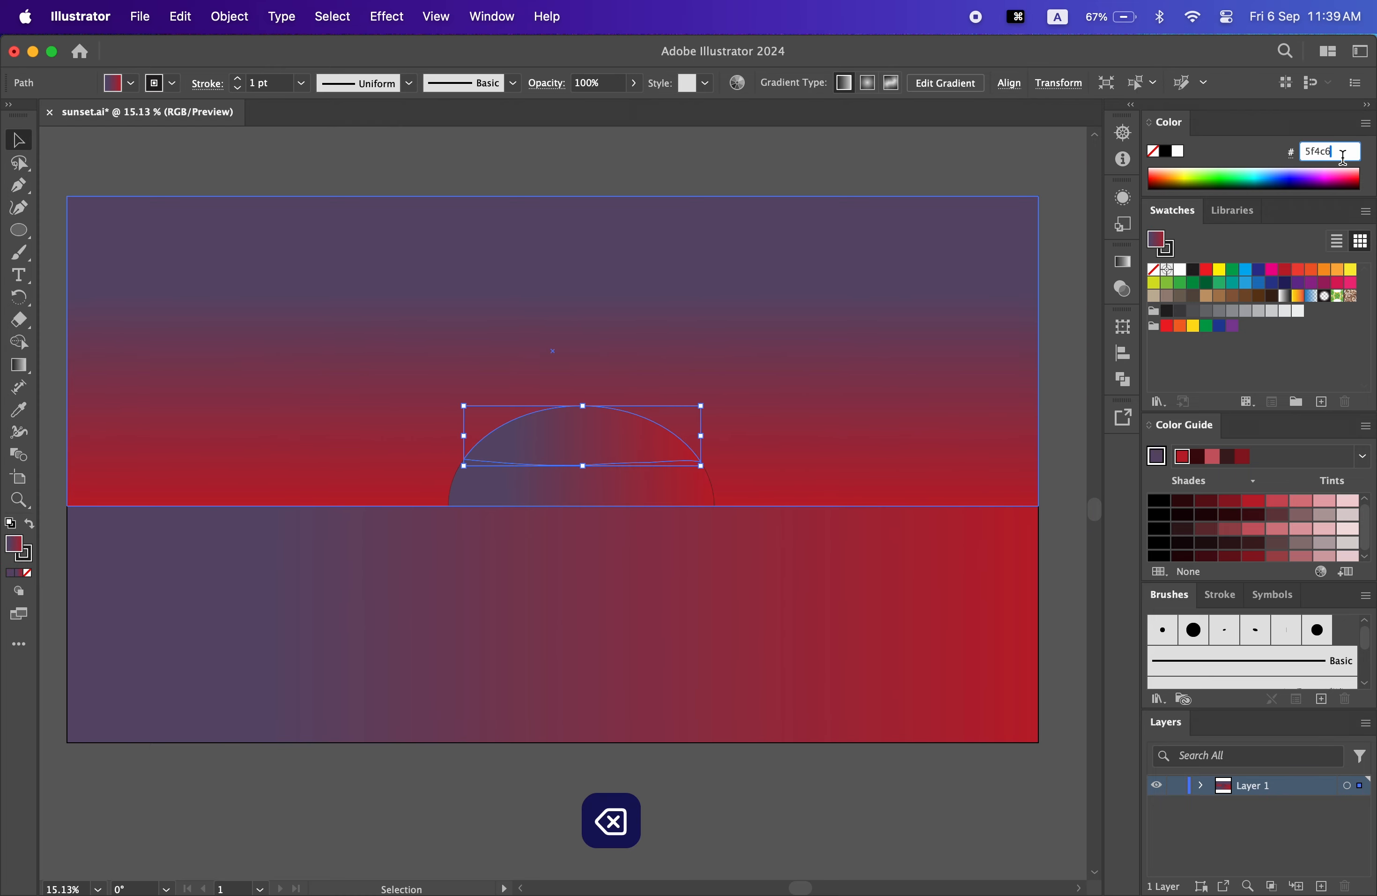
text(f9ed32)
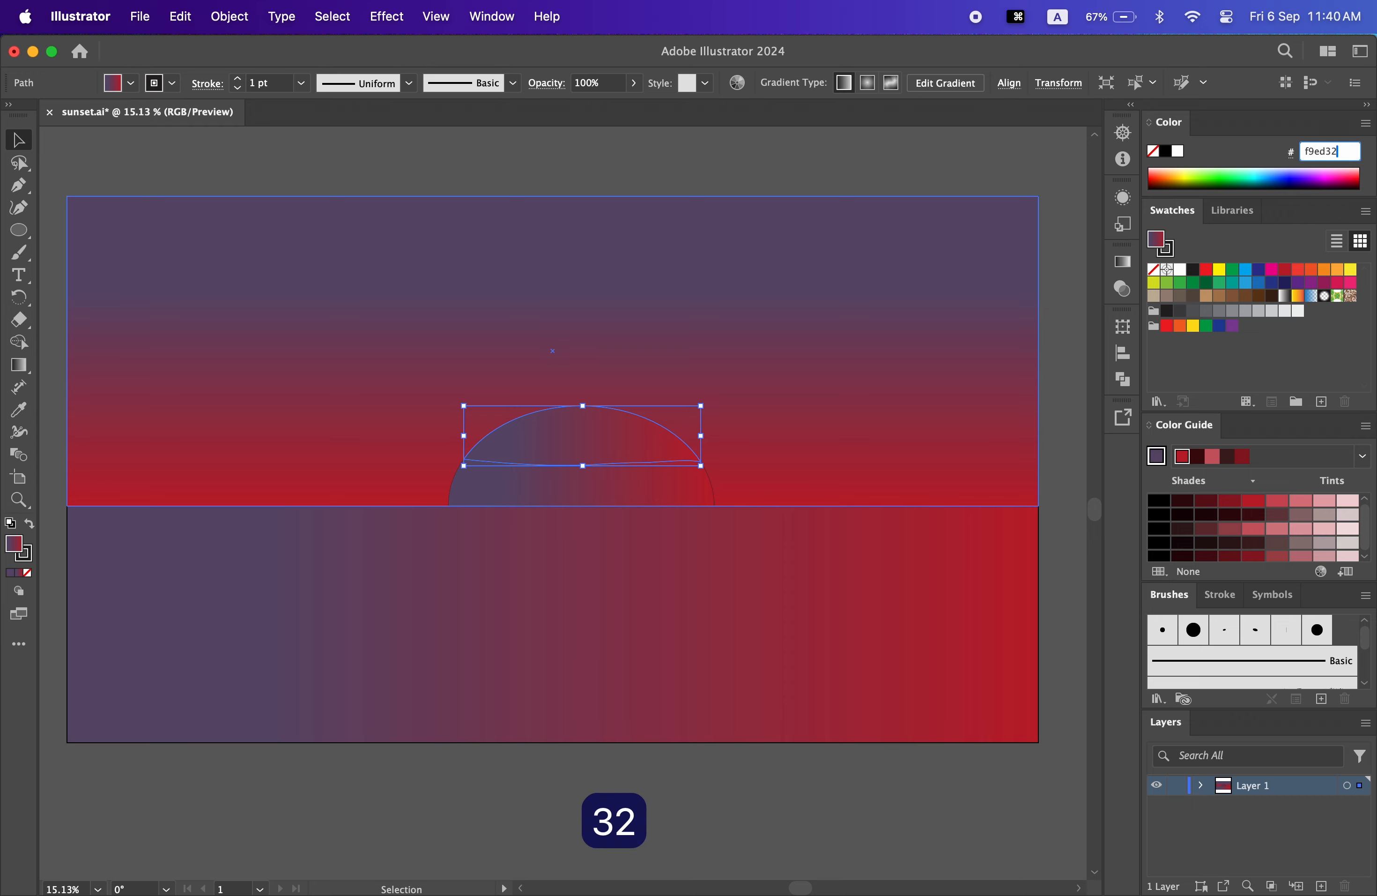
key(Return)
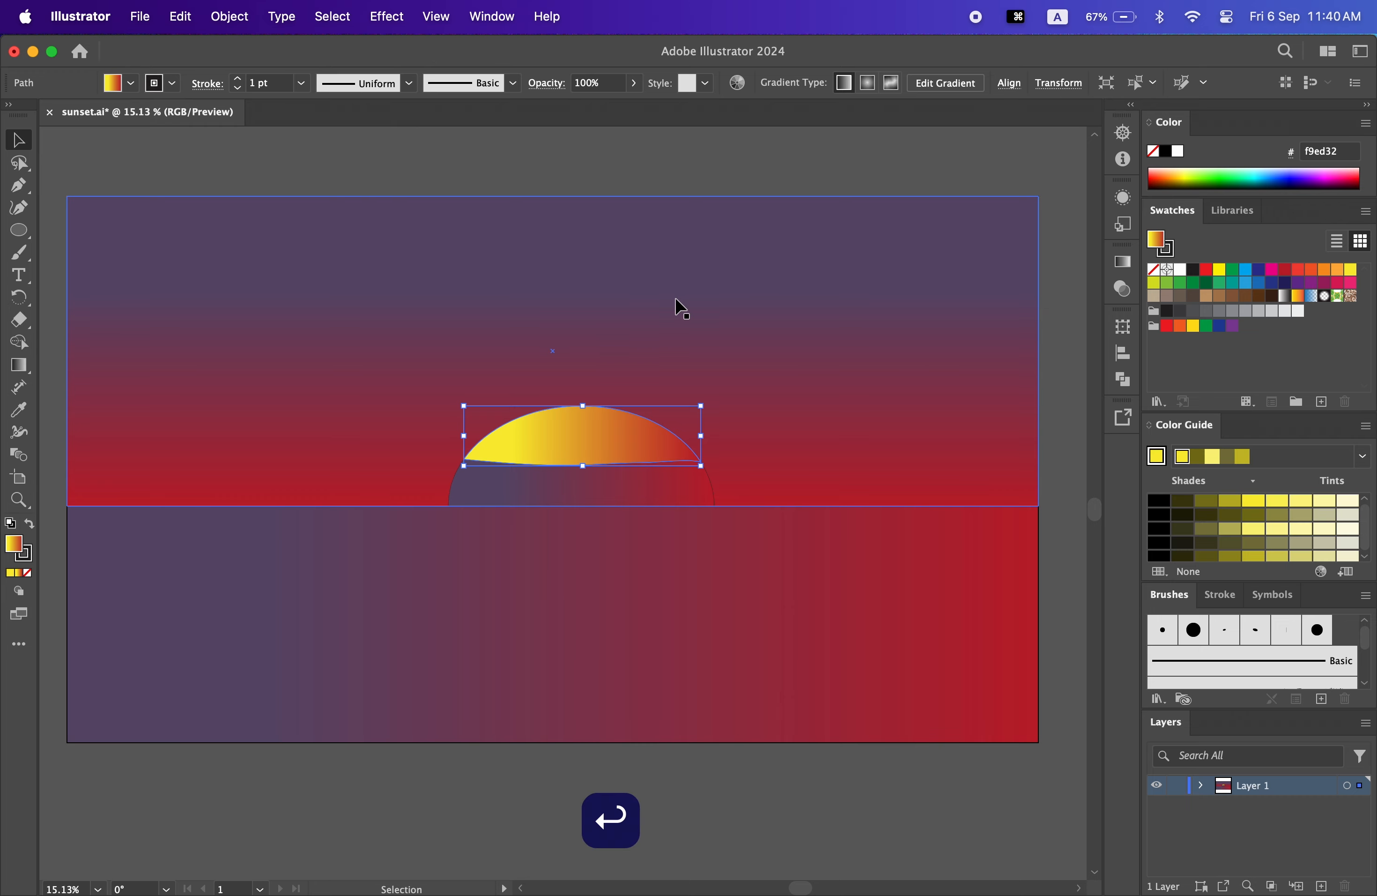
click(1177, 154)
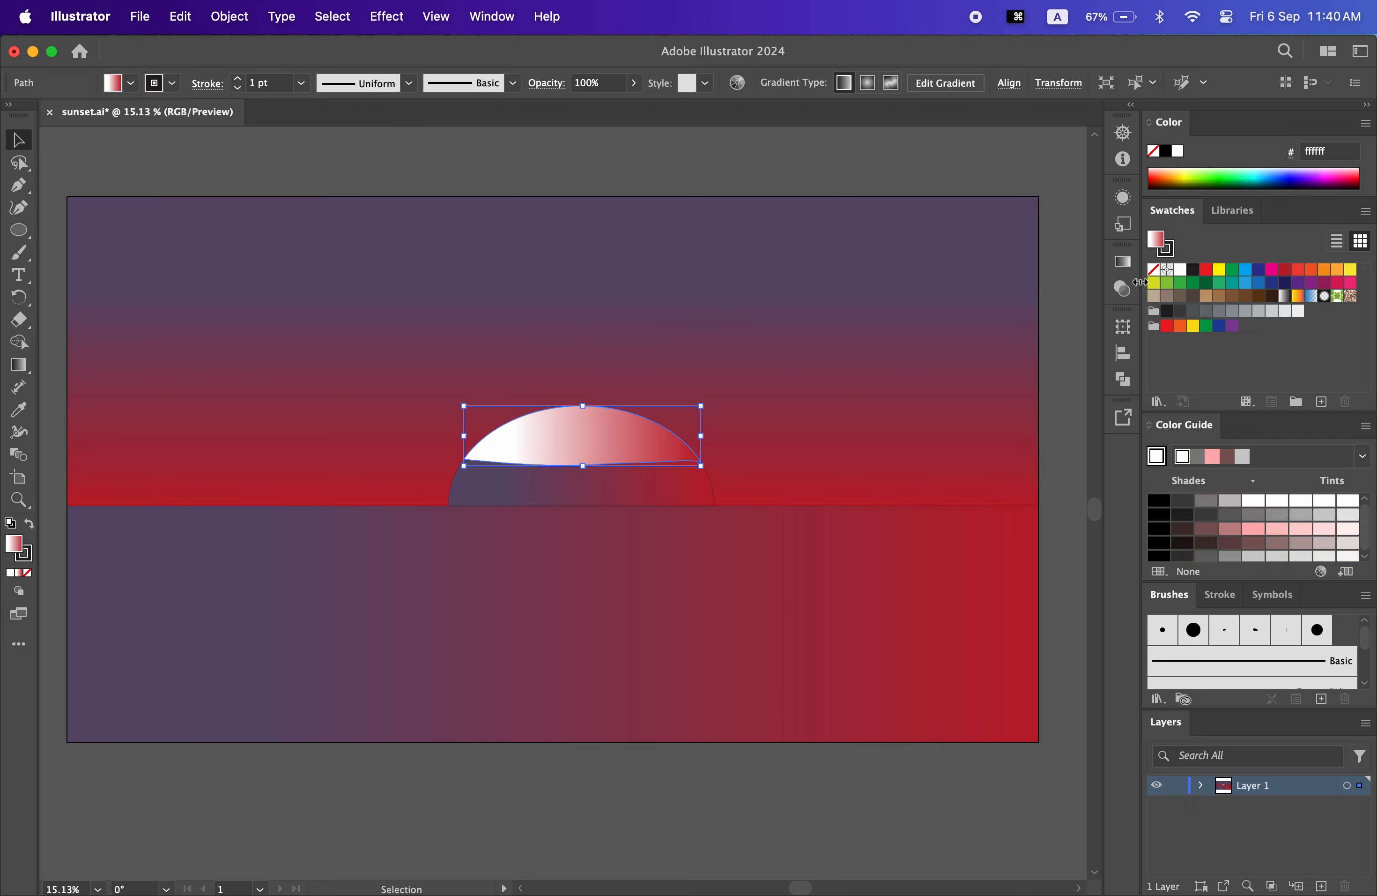
click(1123, 289)
click(909, 253)
click(1068, 254)
- Fill the sun's upper piece with solid yellow, hex f9ed32
click(1350, 271)
click(1358, 160)
key(BackSpace)
key(BackSpace)
key(BackSpace)
key(BackSpace)
key(BackSpace)
key(BackSpace)
key(BackSpace)
key(BackSpace)
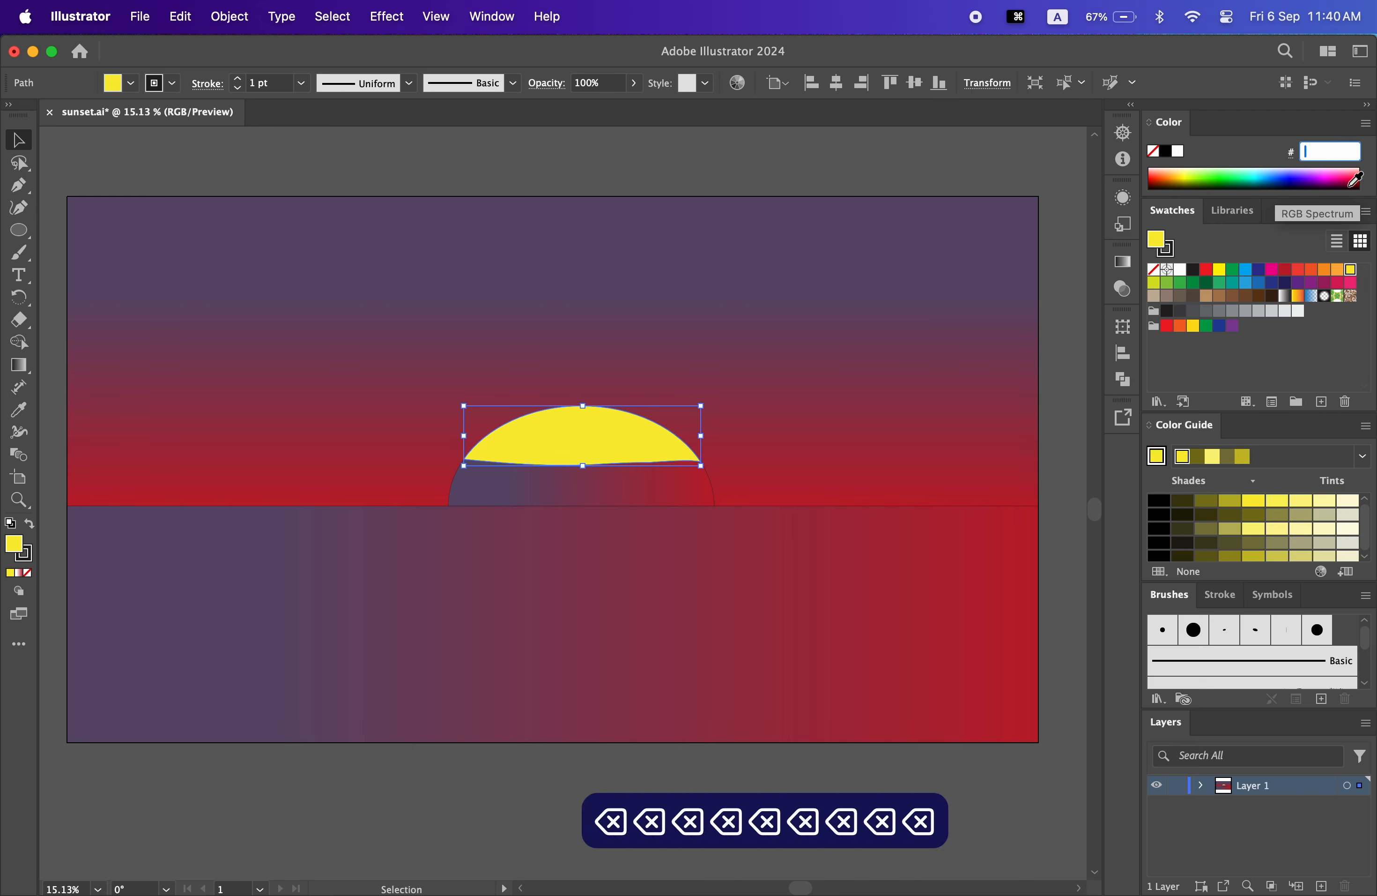
text(f9ed32)
key(Return)
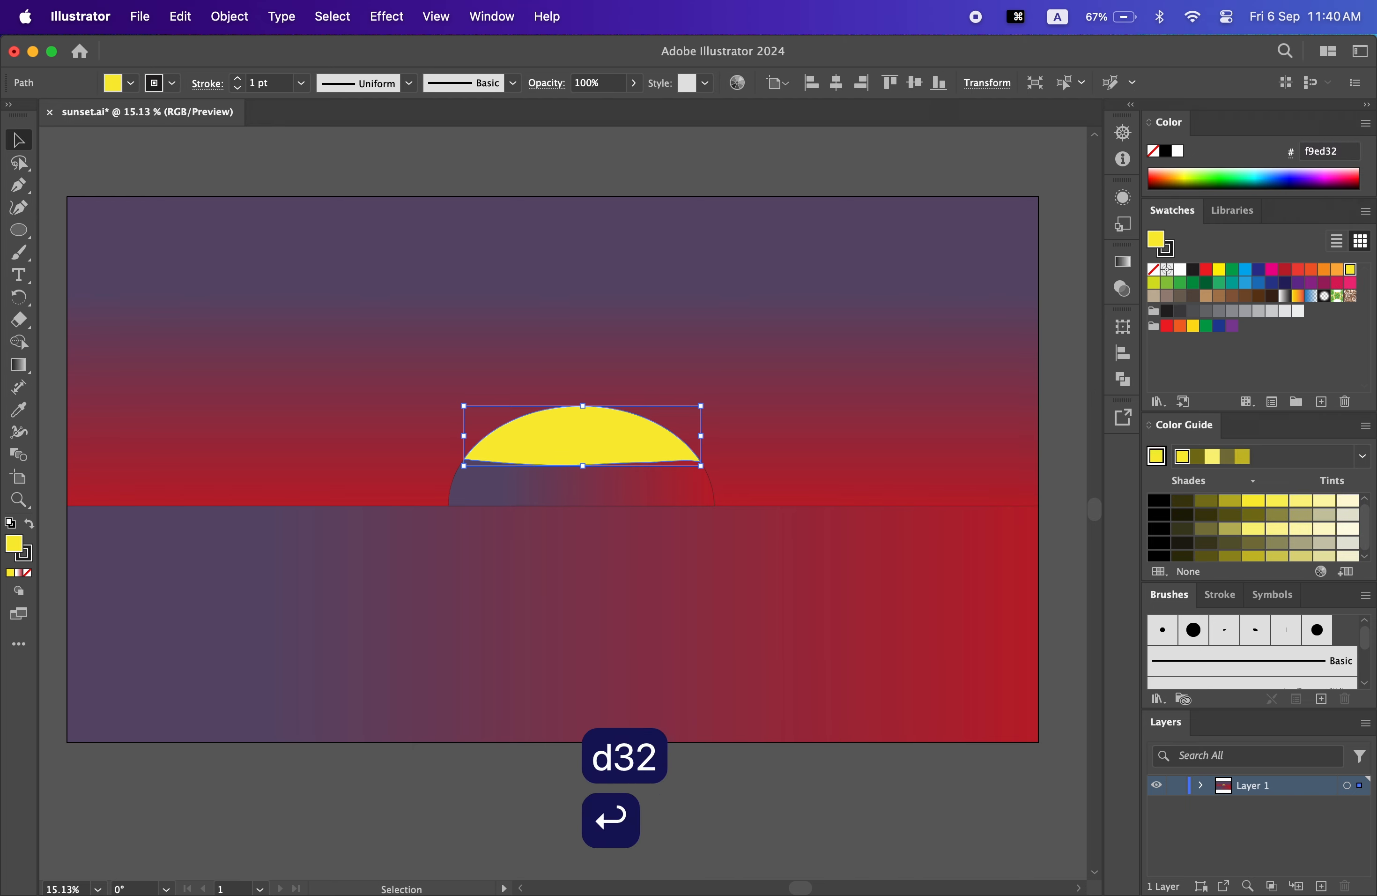
- Fill the sun's lower piece with solid orange, hex edb478
click(603, 499)
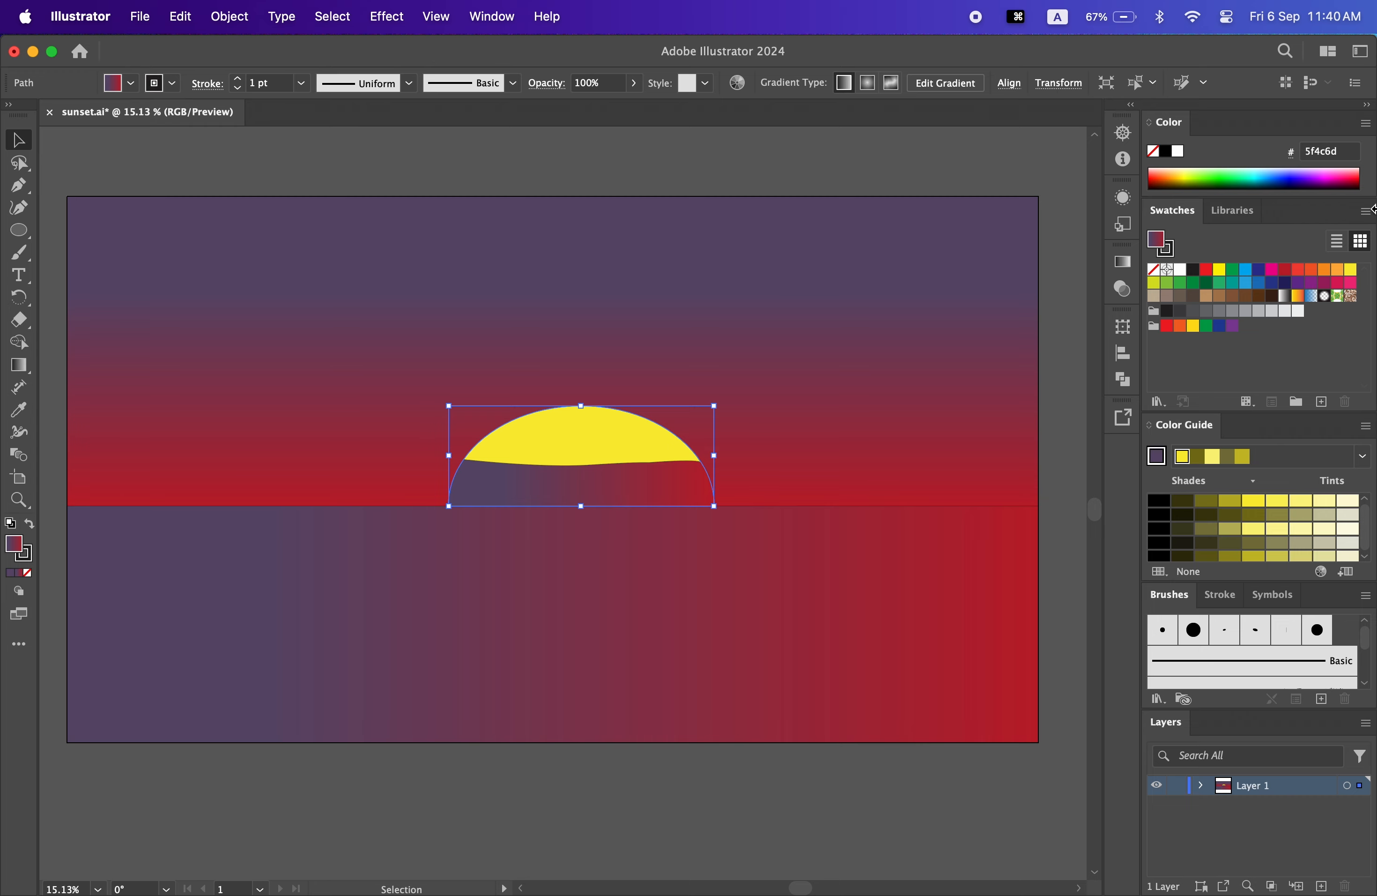
click(1350, 269)
click(1345, 152)
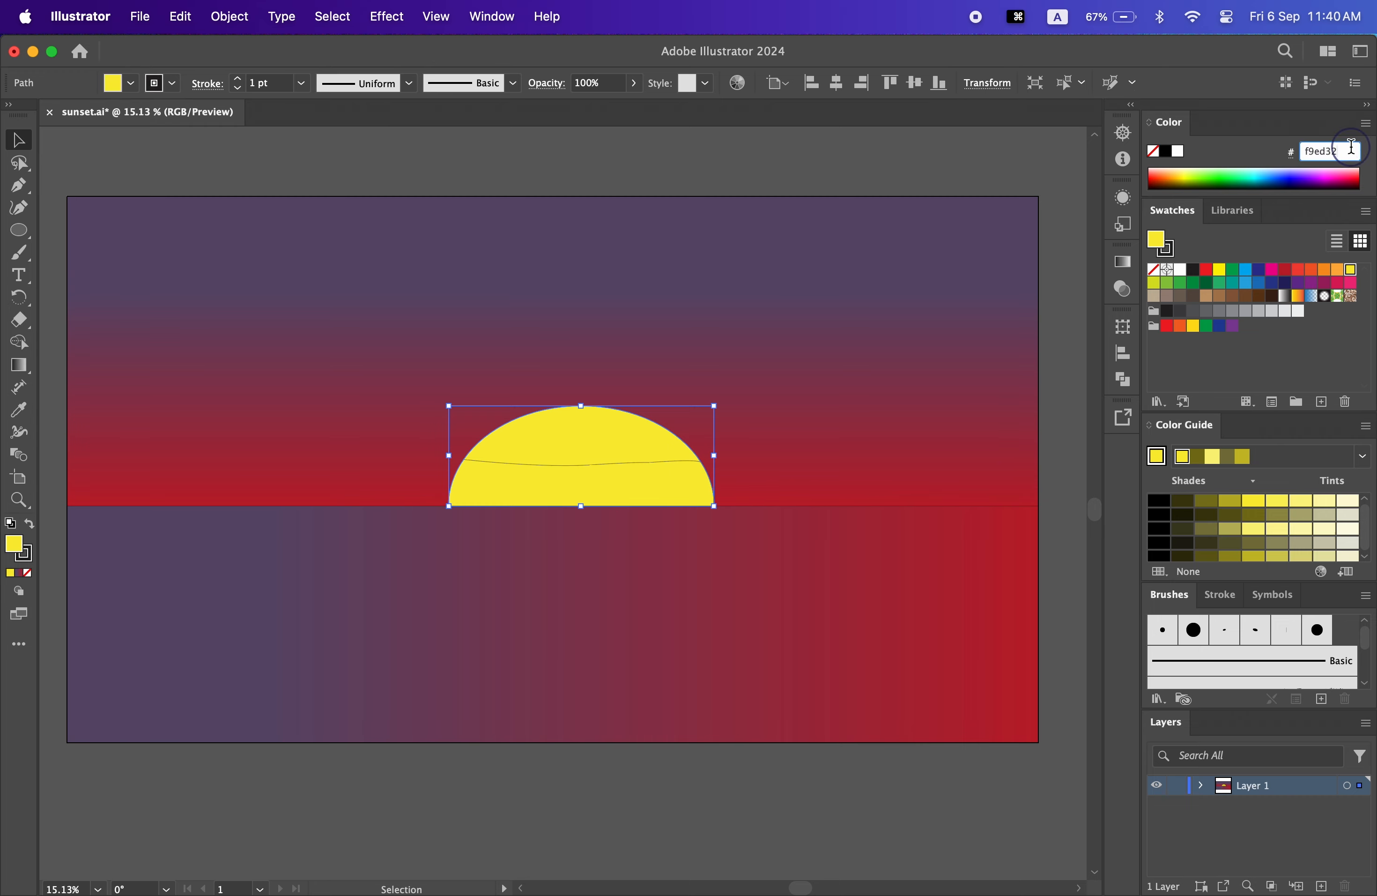
key(BackSpace)
key(BackSpace)
key(BackSpace)
key(BackSpace)
key(BackSpace)
key(BackSpace)
key(BackSpace)
key(BackSpace)
key(BackSpace)
key(BackSpace)
key(BackSpace)
key(BackSpace)
text(edb)
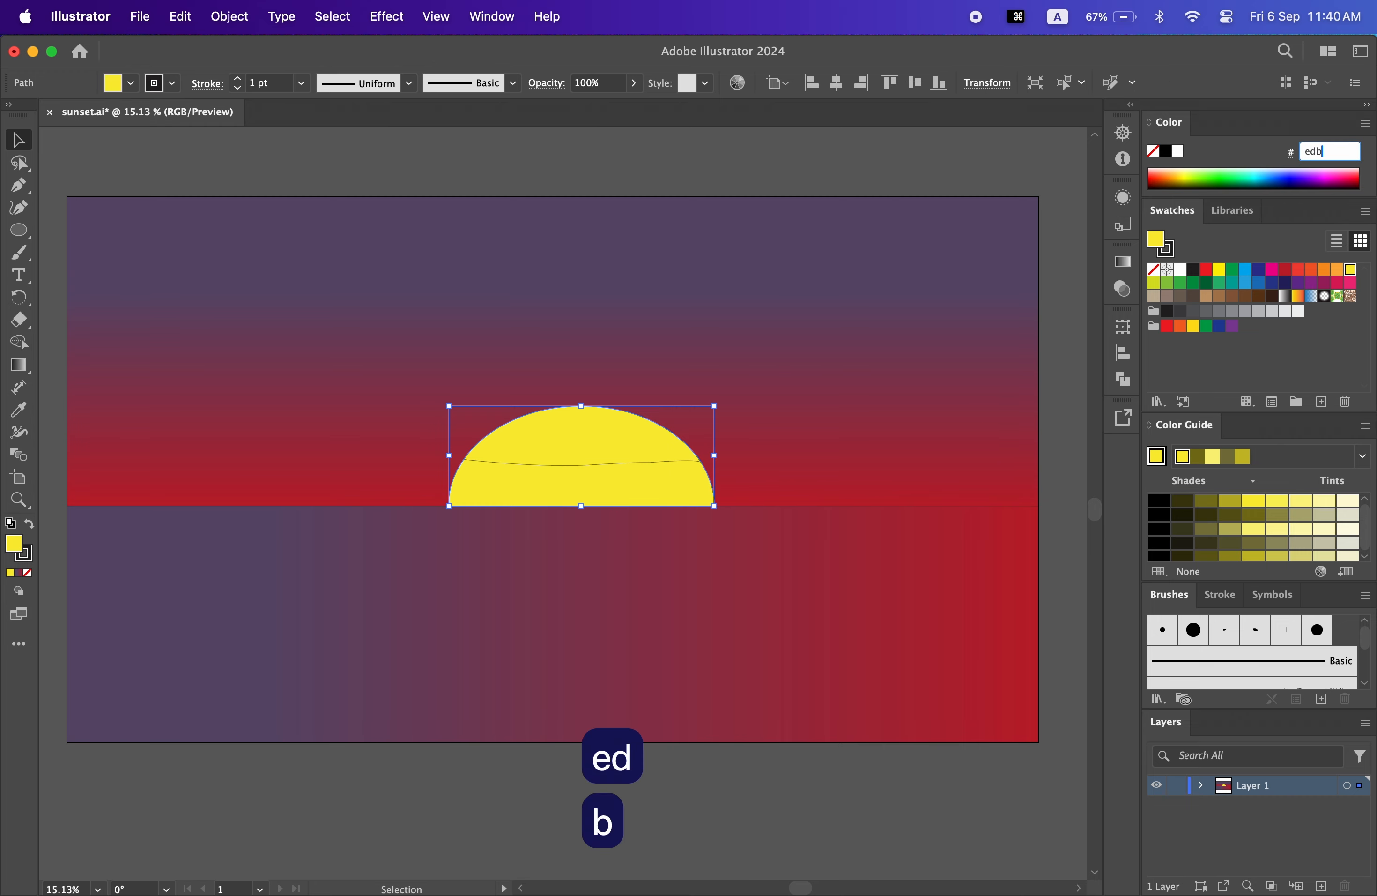
text(478)
key(Return)
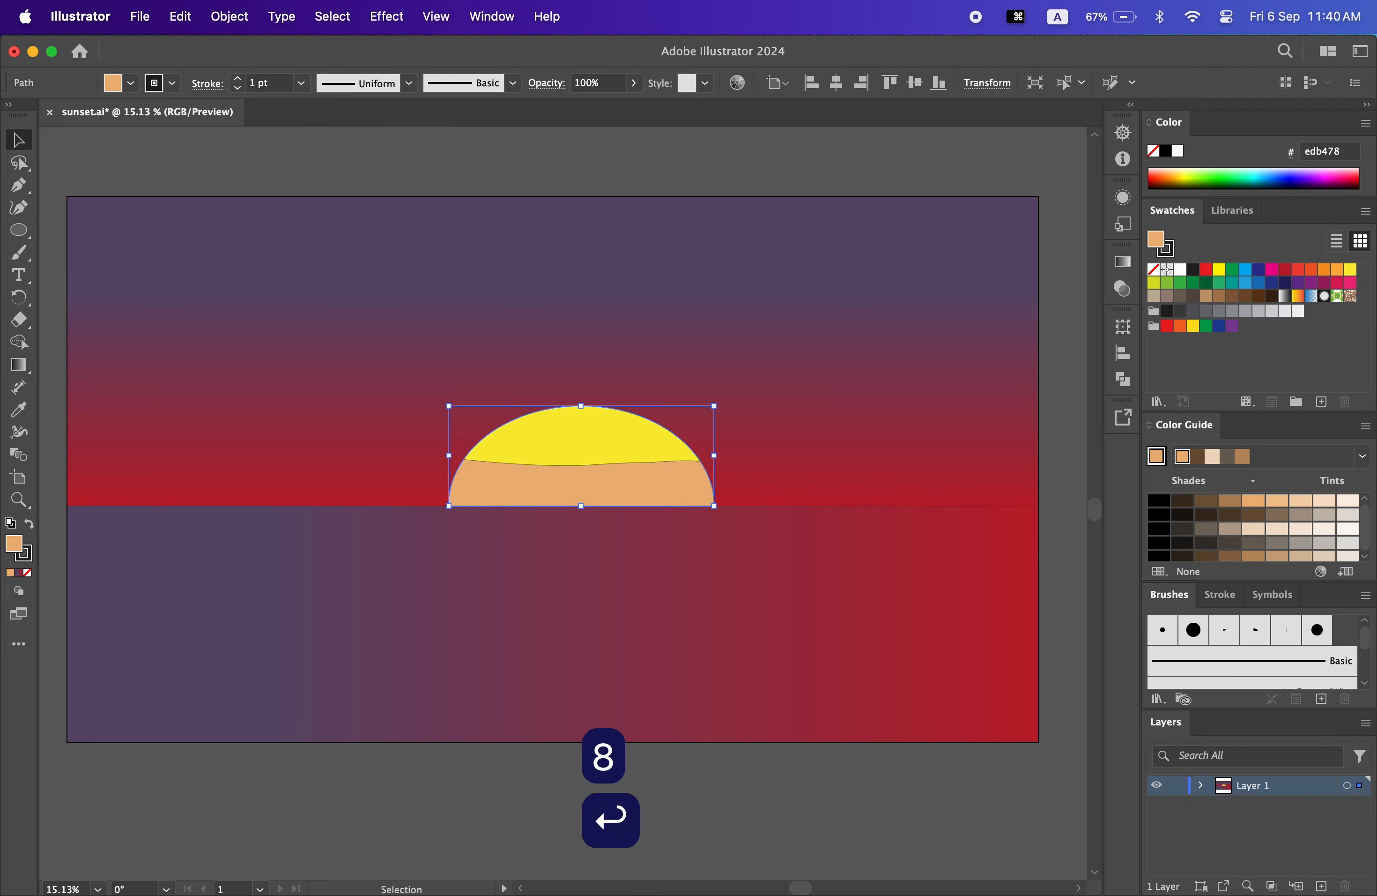
- Remove the stroke from the sun's upper and lower pieces and from the foreground rectangle
click(580, 443)
click(173, 83)
click(12, 115)
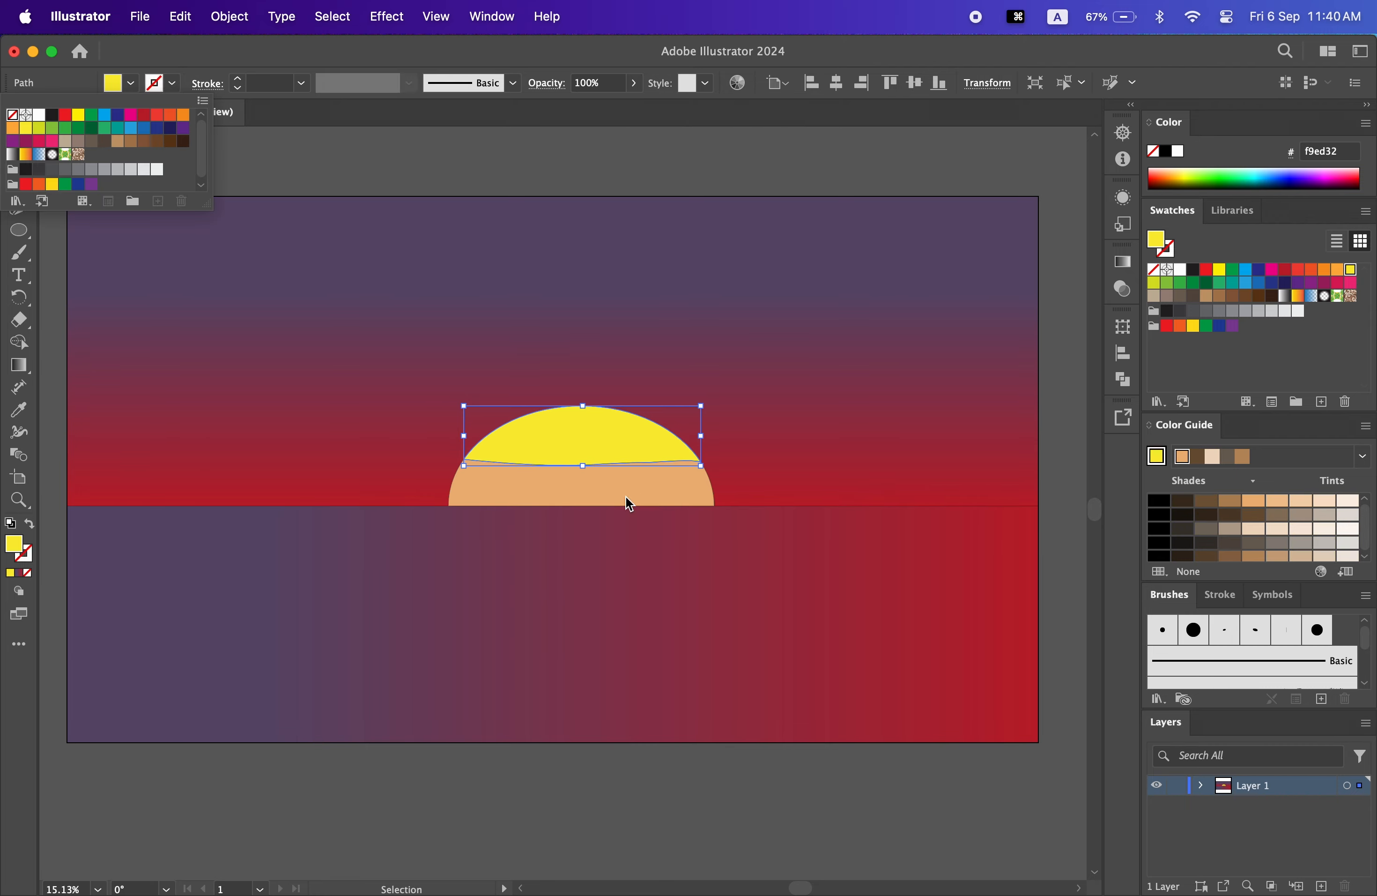
click(704, 488)
click(173, 84)
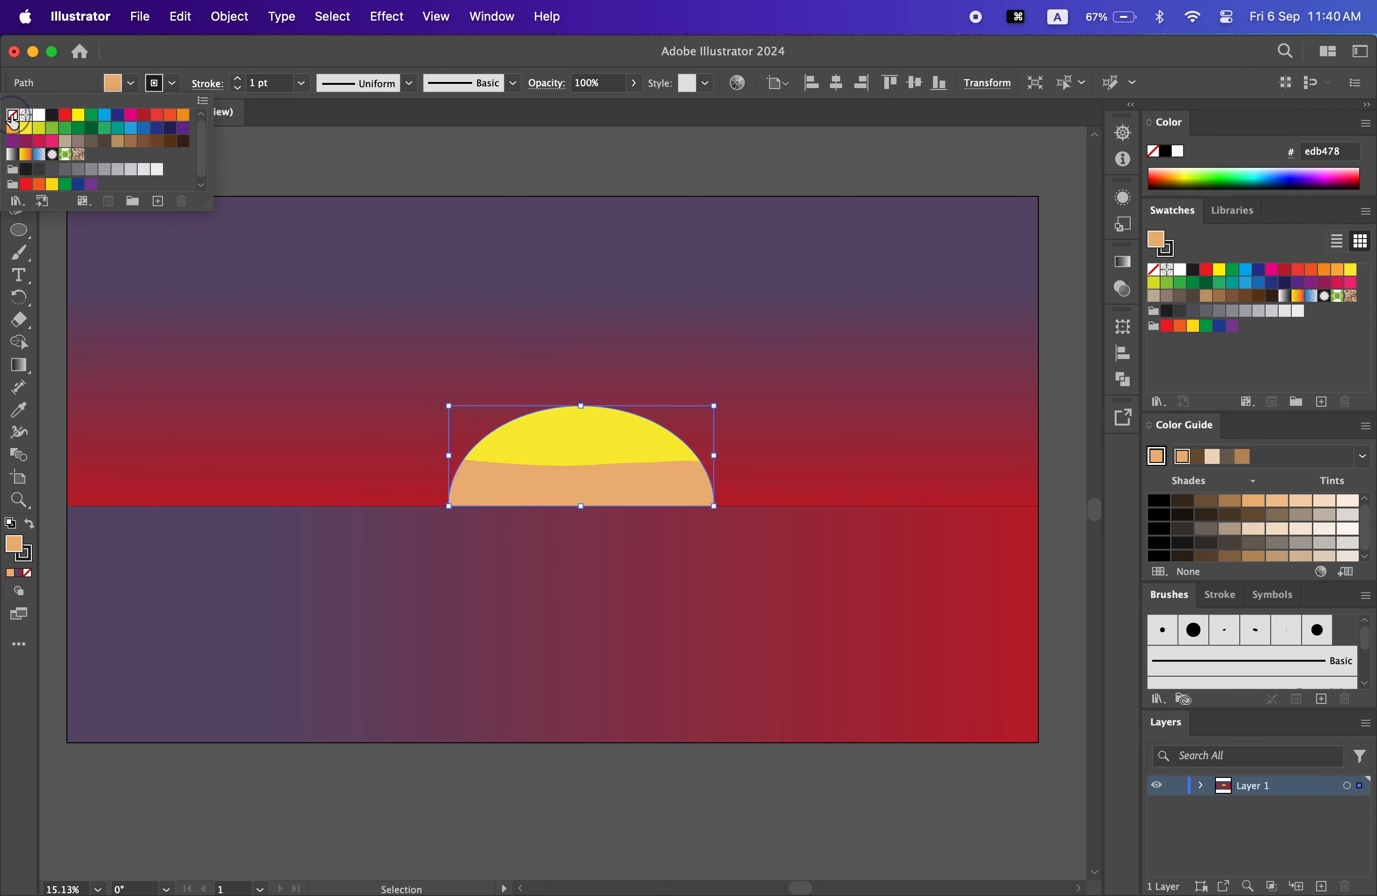
click(11, 115)
click(776, 680)
click(173, 83)
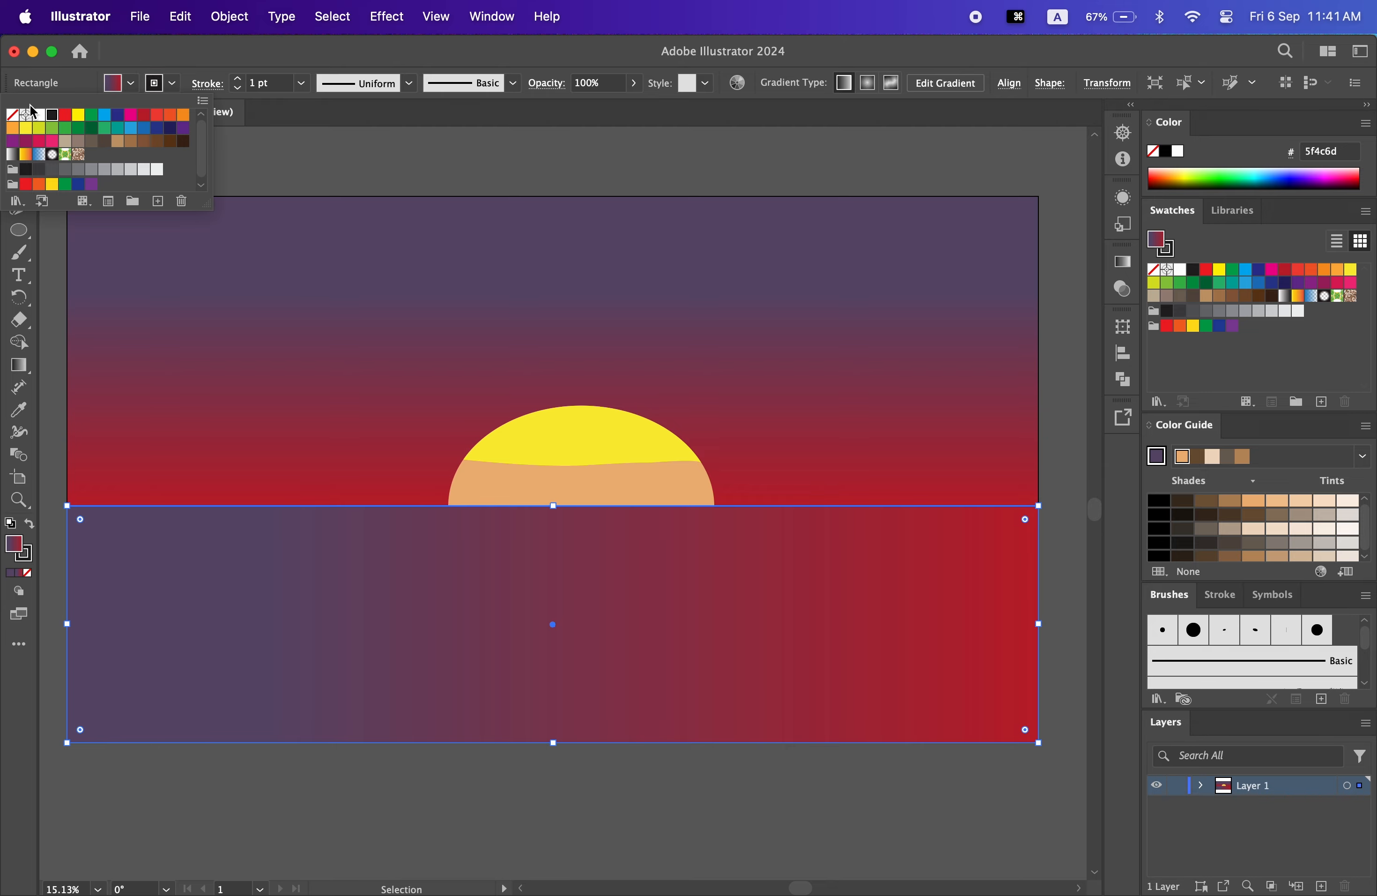
click(12, 115)
mouse_move(801, 489)
mouse_down()
mouse_move(808, 443)
mouse_move(784, 462)
mouse_up()
click(1050, 437)
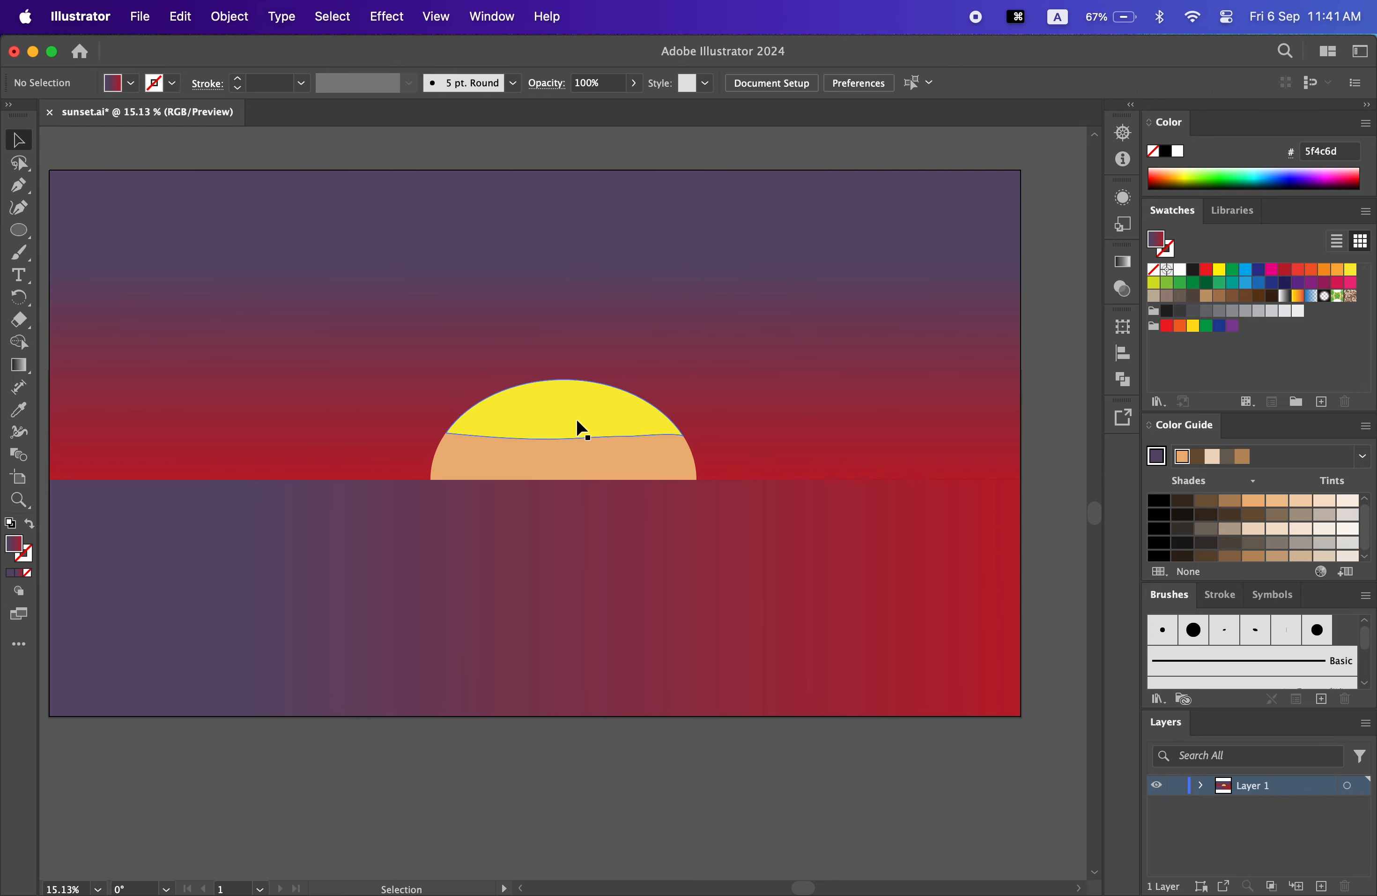
- Try reducing the opacity of the sun's yellow upper piece to 70%
click(582, 429)
key(BackSpace)
key(BackSpace)
key(BackSpace)
text(7)
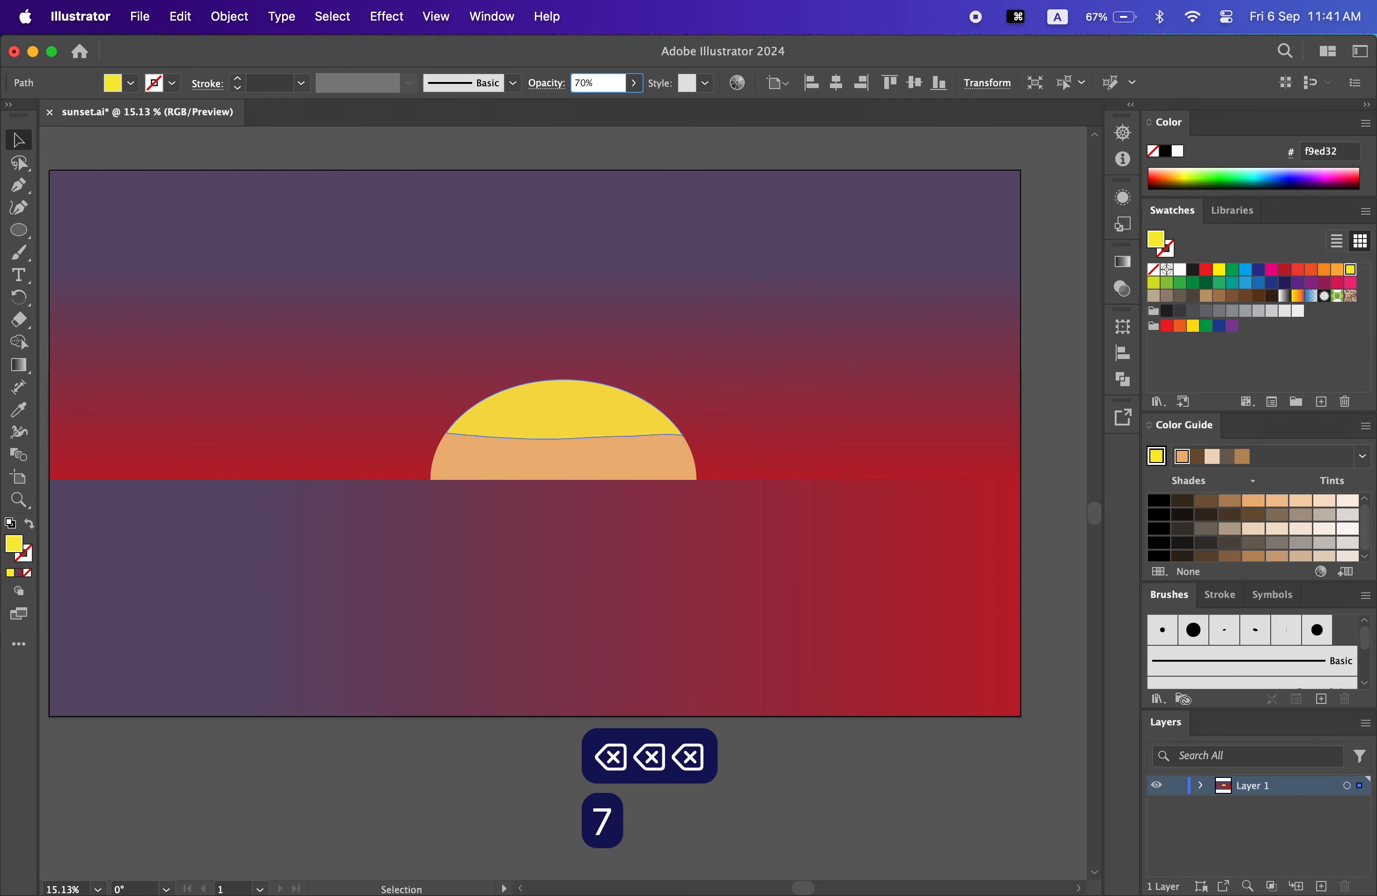
key(Return)
click(1045, 369)
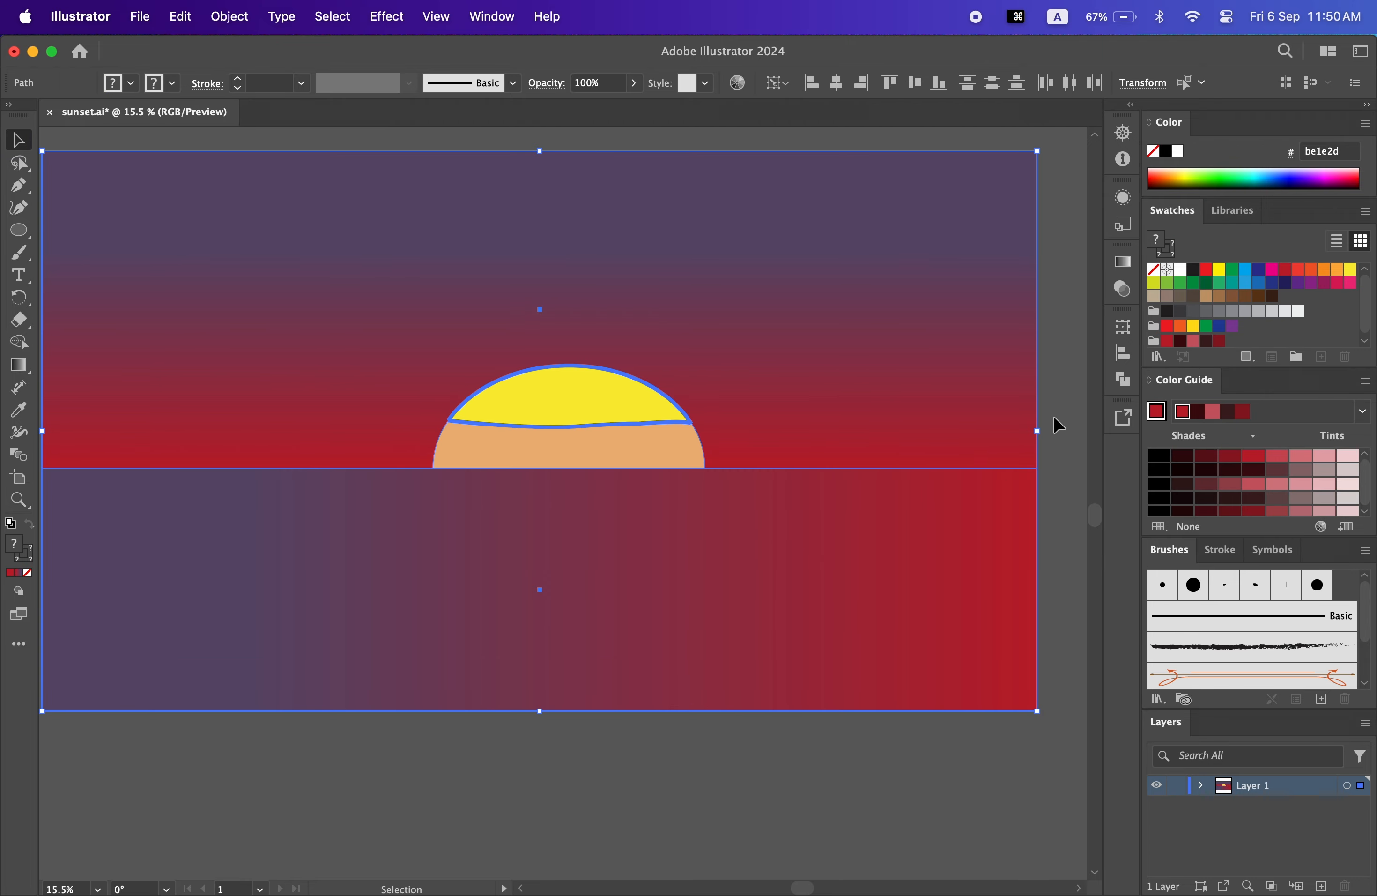
- Offset the path of the orange sun shape by 50 with Miter joins and a miter limit of 4
click(1058, 424)
click(695, 457)
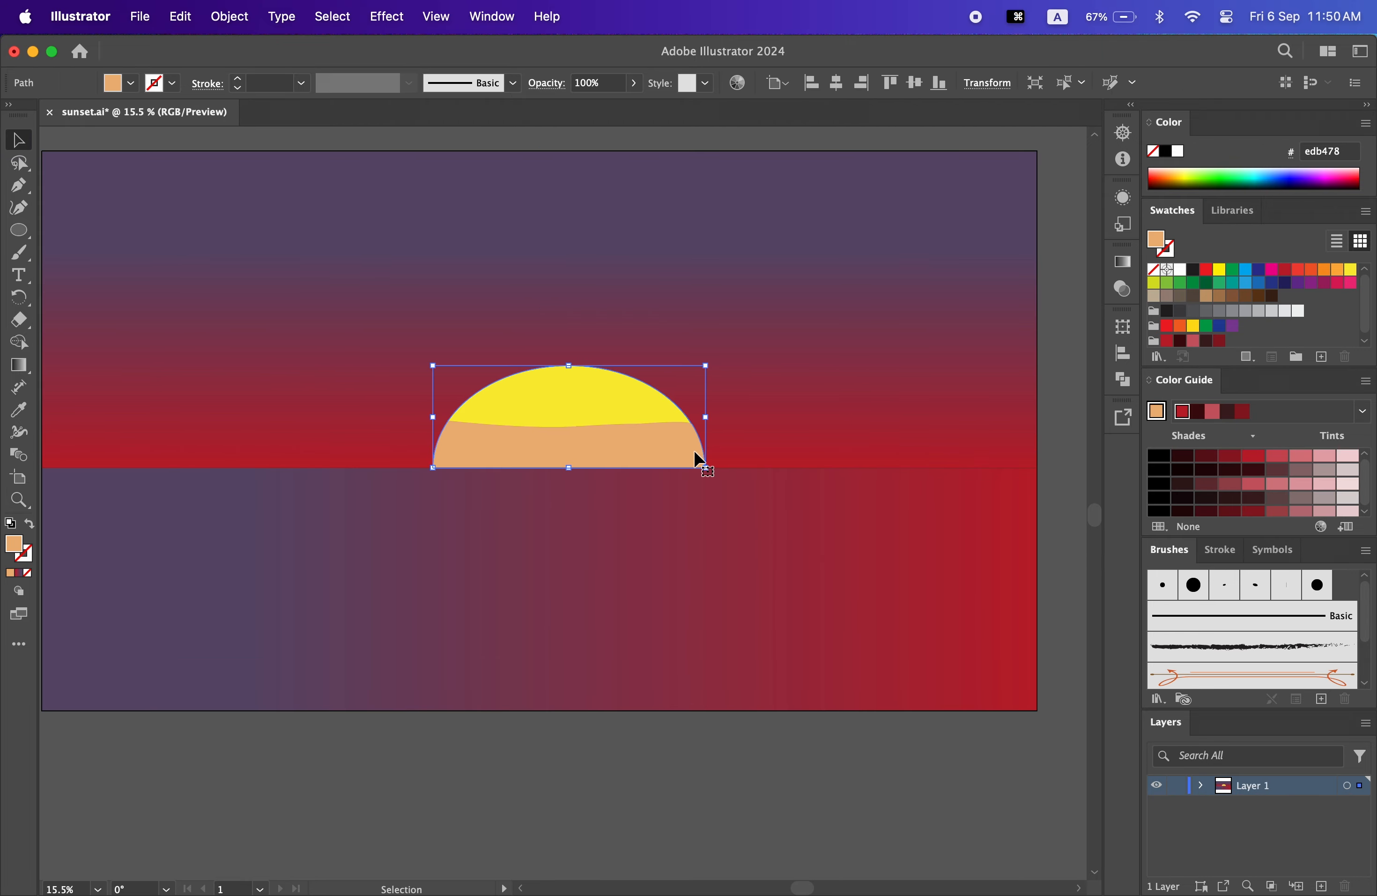
click(230, 16)
mouse_move(250, 514)
click(541, 584)
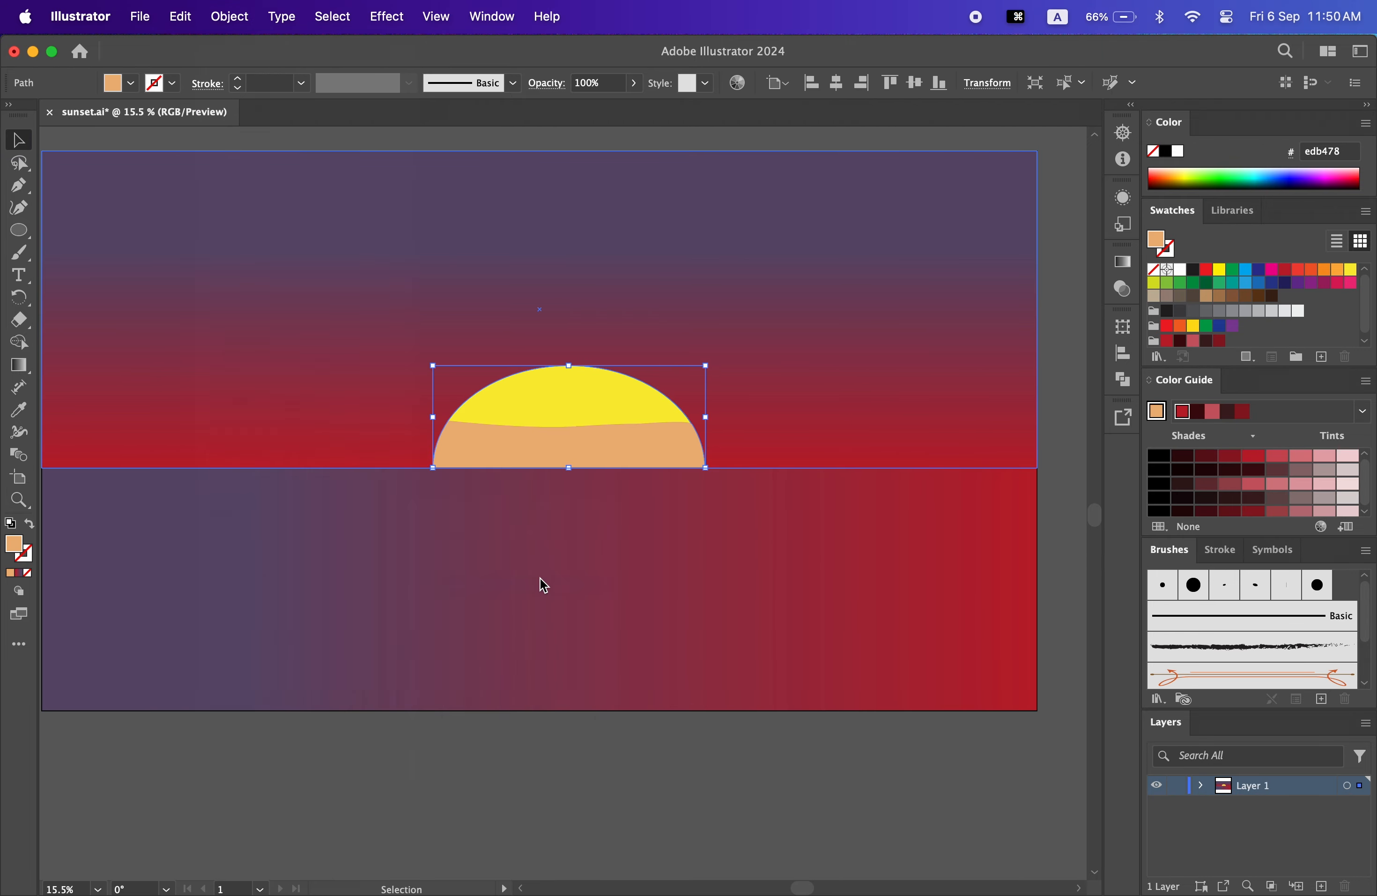
key(BackSpace)
key(BackSpace)
key(BackSpace)
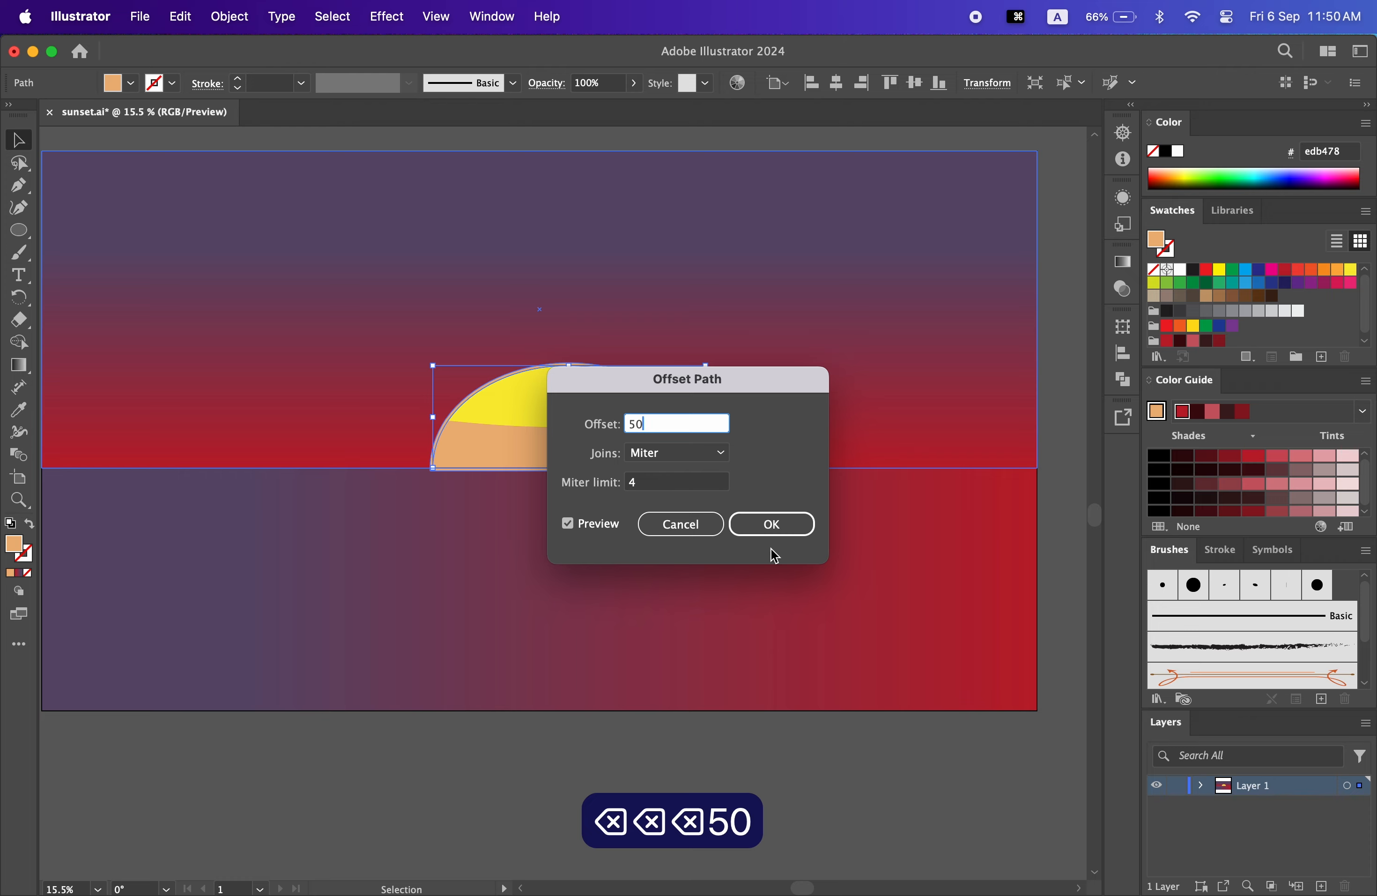
text(50)
click(776, 532)
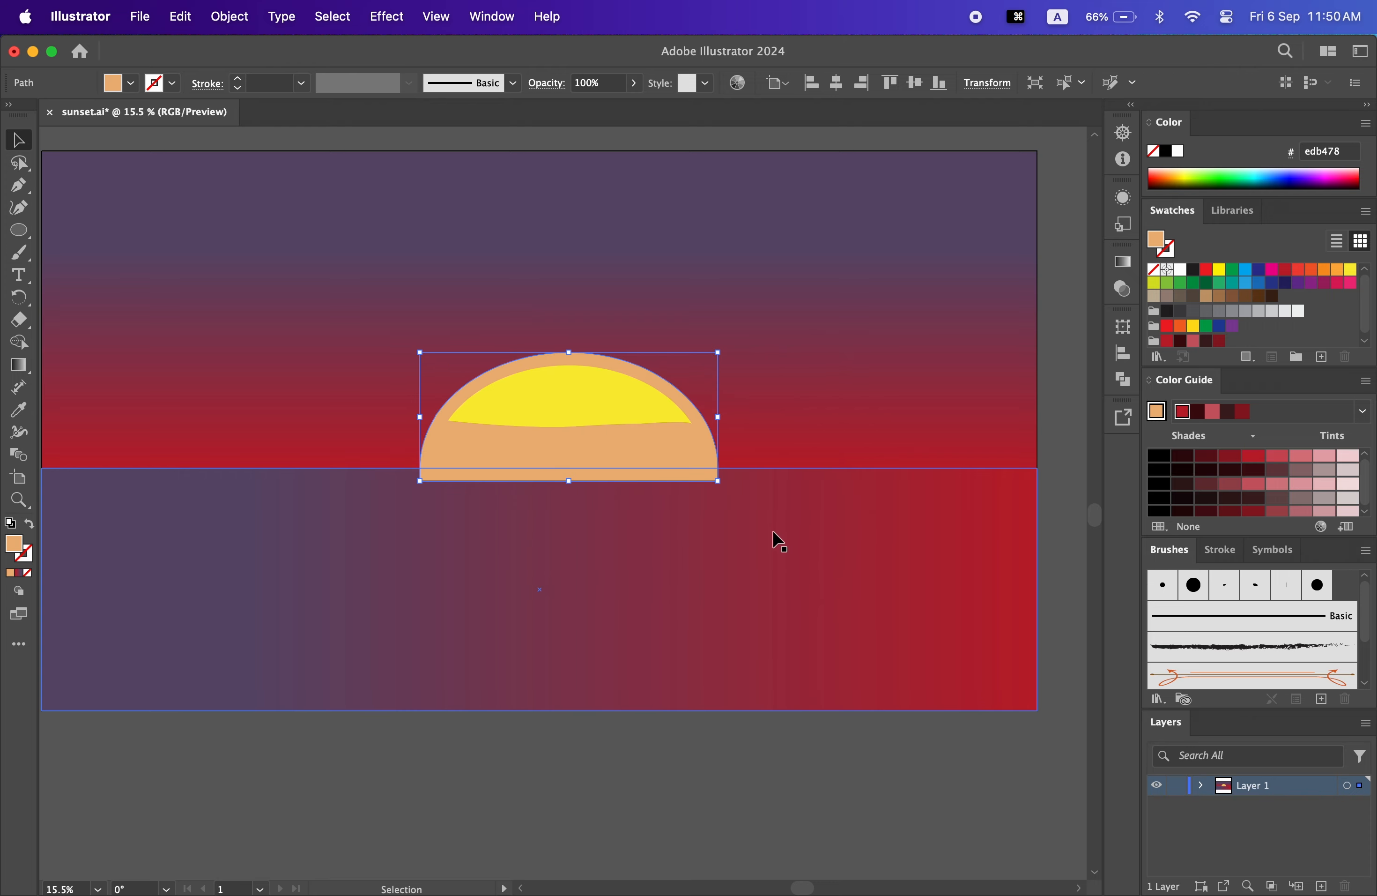
- Try sending the enlarged sun outline to the back of the stacking order
right_click(693, 458)
right_click(579, 361)
mouse_move(667, 793)
click(831, 849)
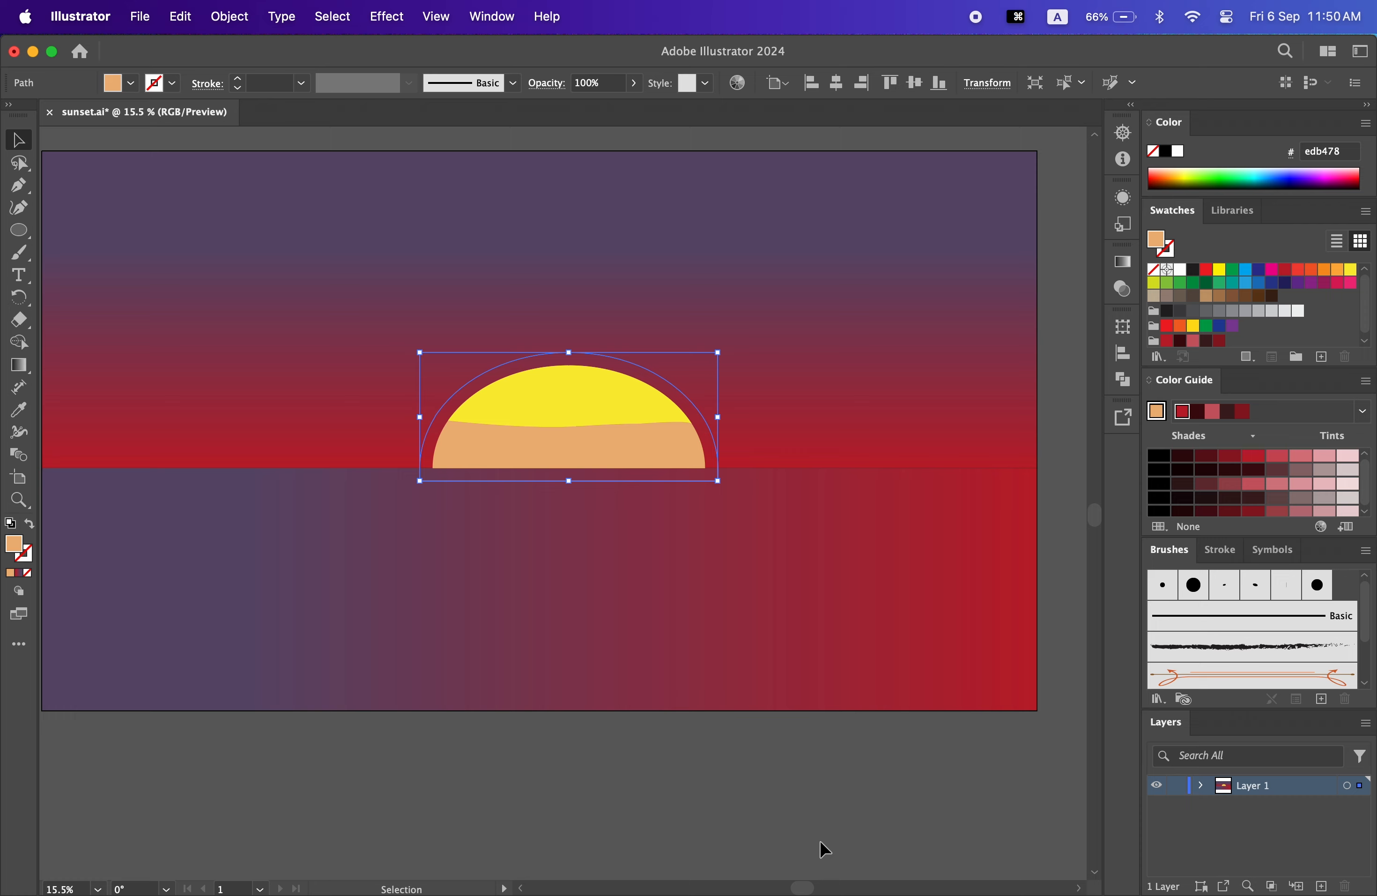
key(super+z)
- Raise the enlarged sun outline's lower edge to the horizon and set its opacity to 20%
drag(569, 480, 573, 469)
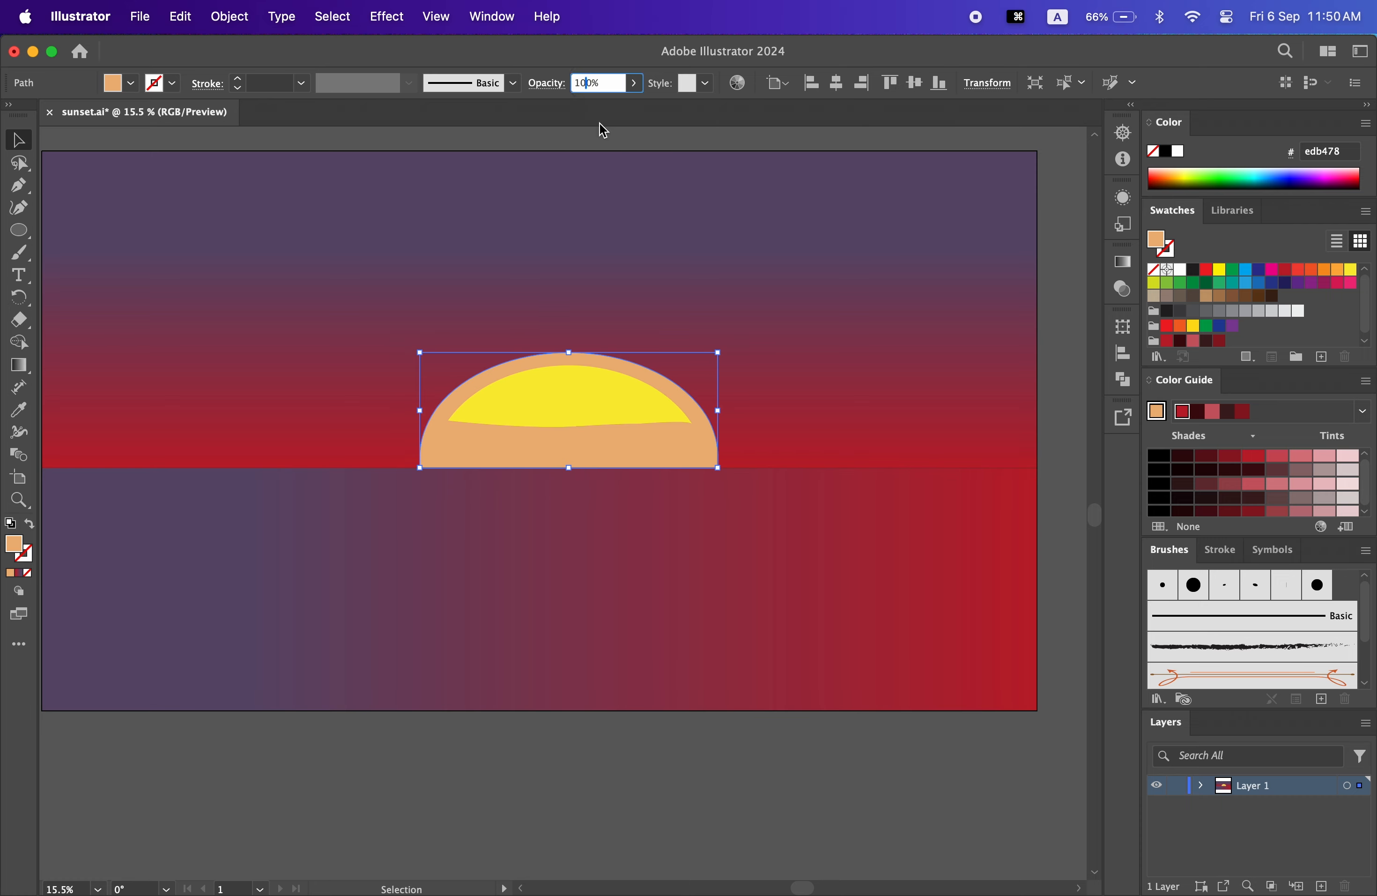
key(BackSpace)
key(BackSpace)
text(2)
key(Return)
click(1045, 308)
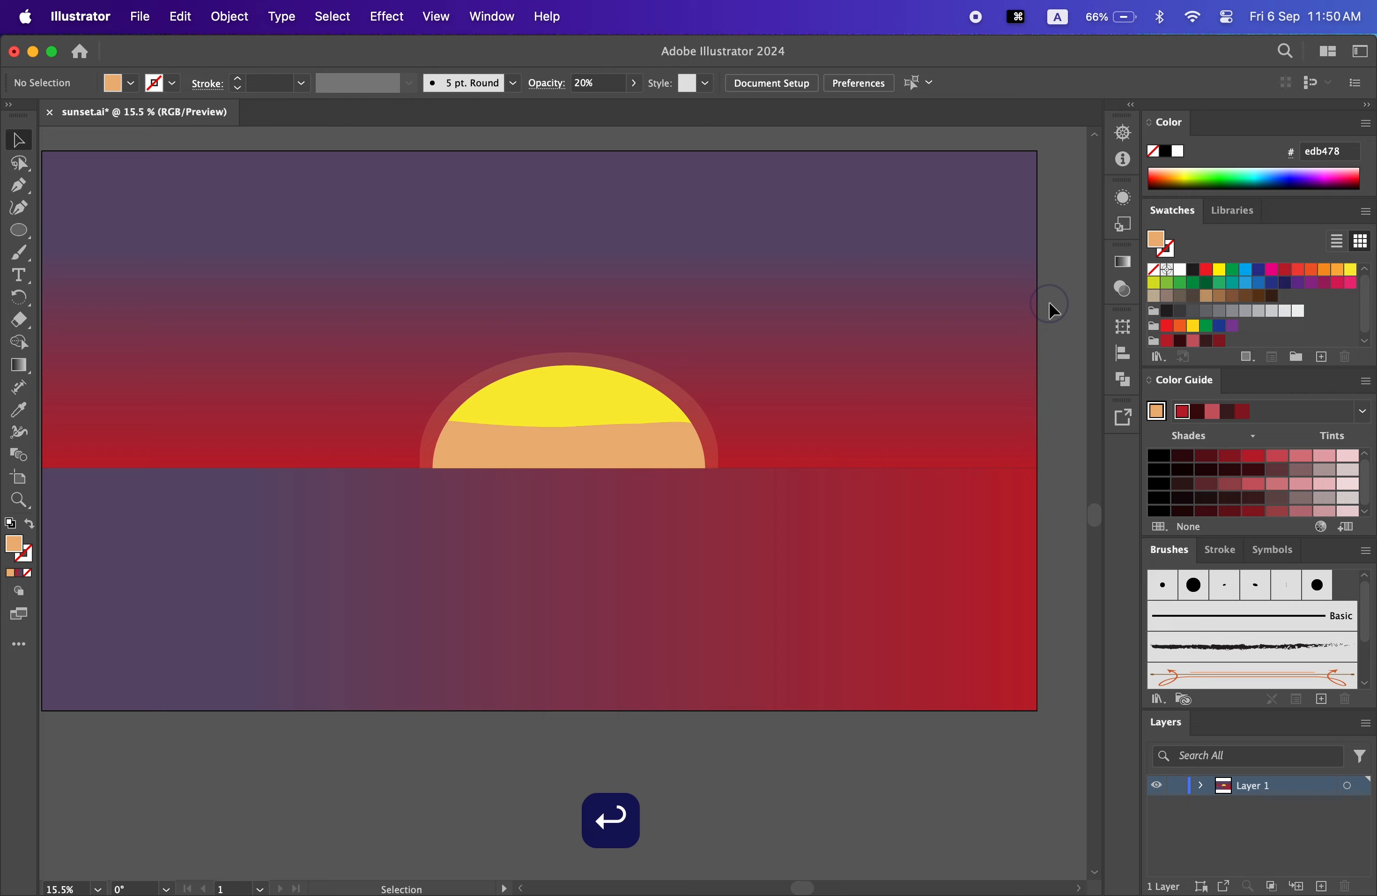
click(722, 450)
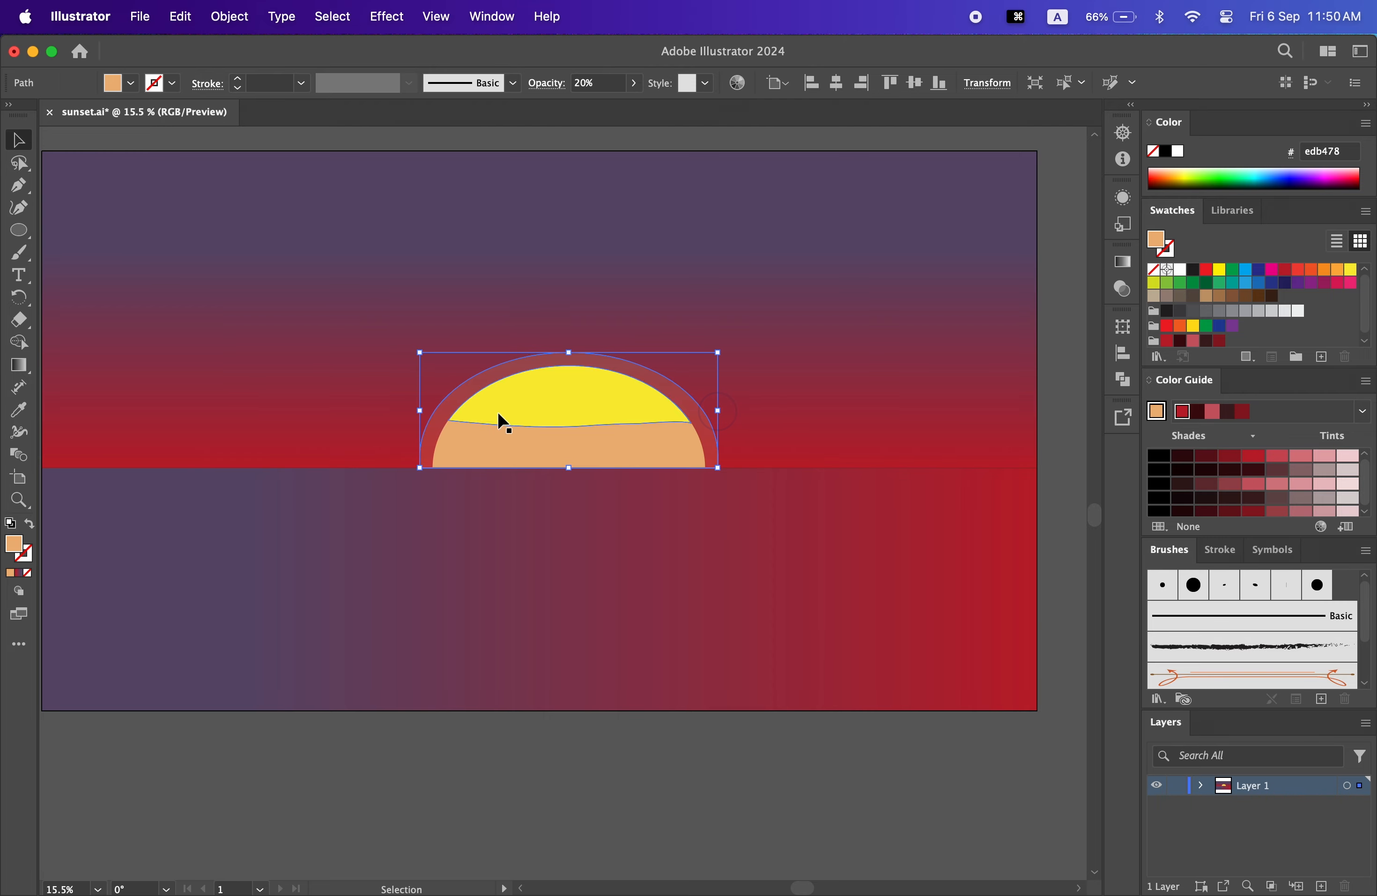
drag(420, 410, 419, 408)
click(1056, 503)
key(space)
mouse_move(811, 634)
mouse_down()
mouse_move(810, 622)
mouse_move(810, 656)
mouse_up()
key(space)
drag(597, 513, 626, 528)
key(z)
drag(935, 778, 928, 778)
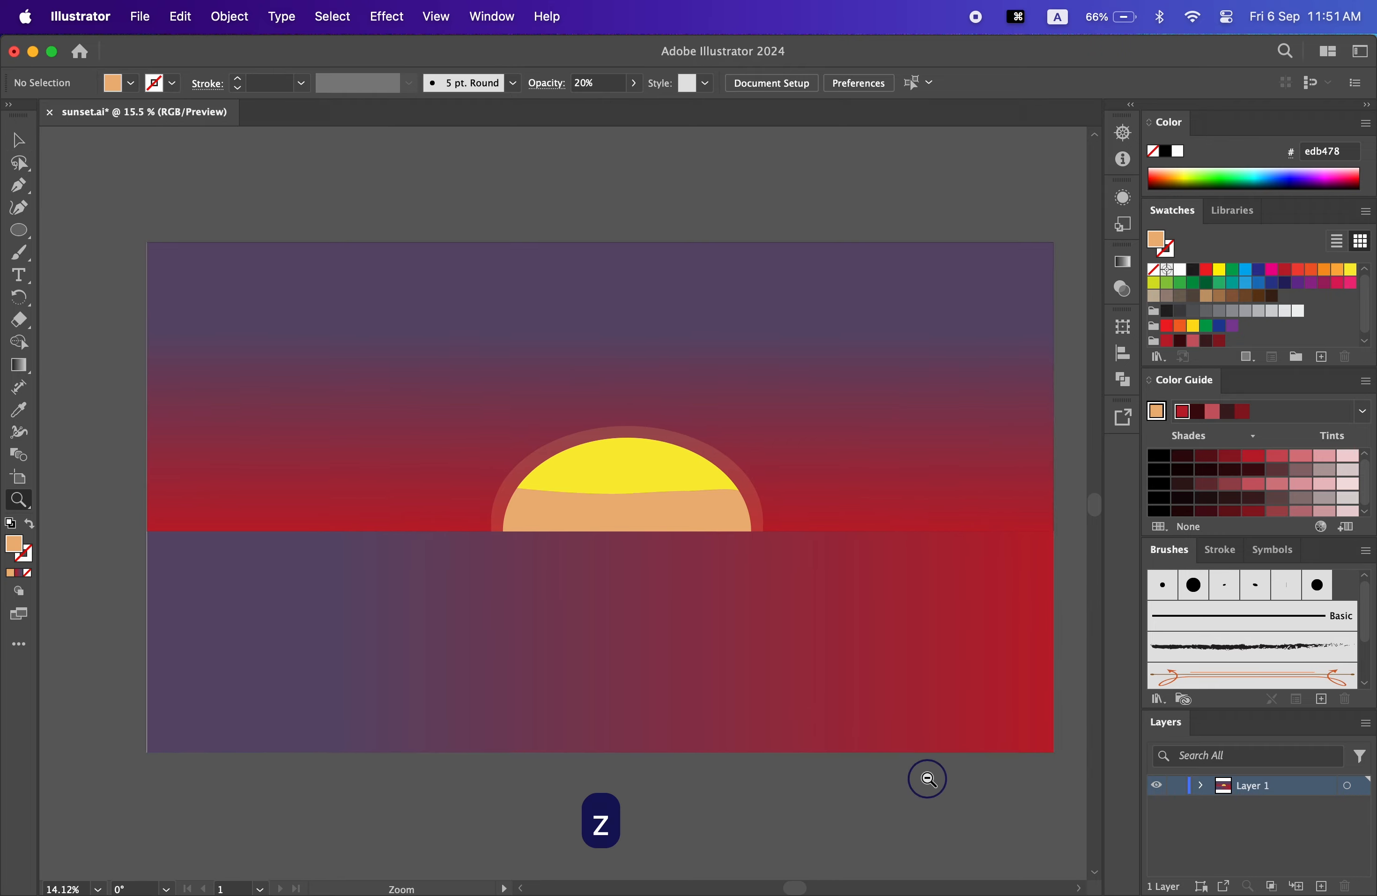
- Select all the artwork and lock it
key(v)
key(super+a)
click(181, 16)
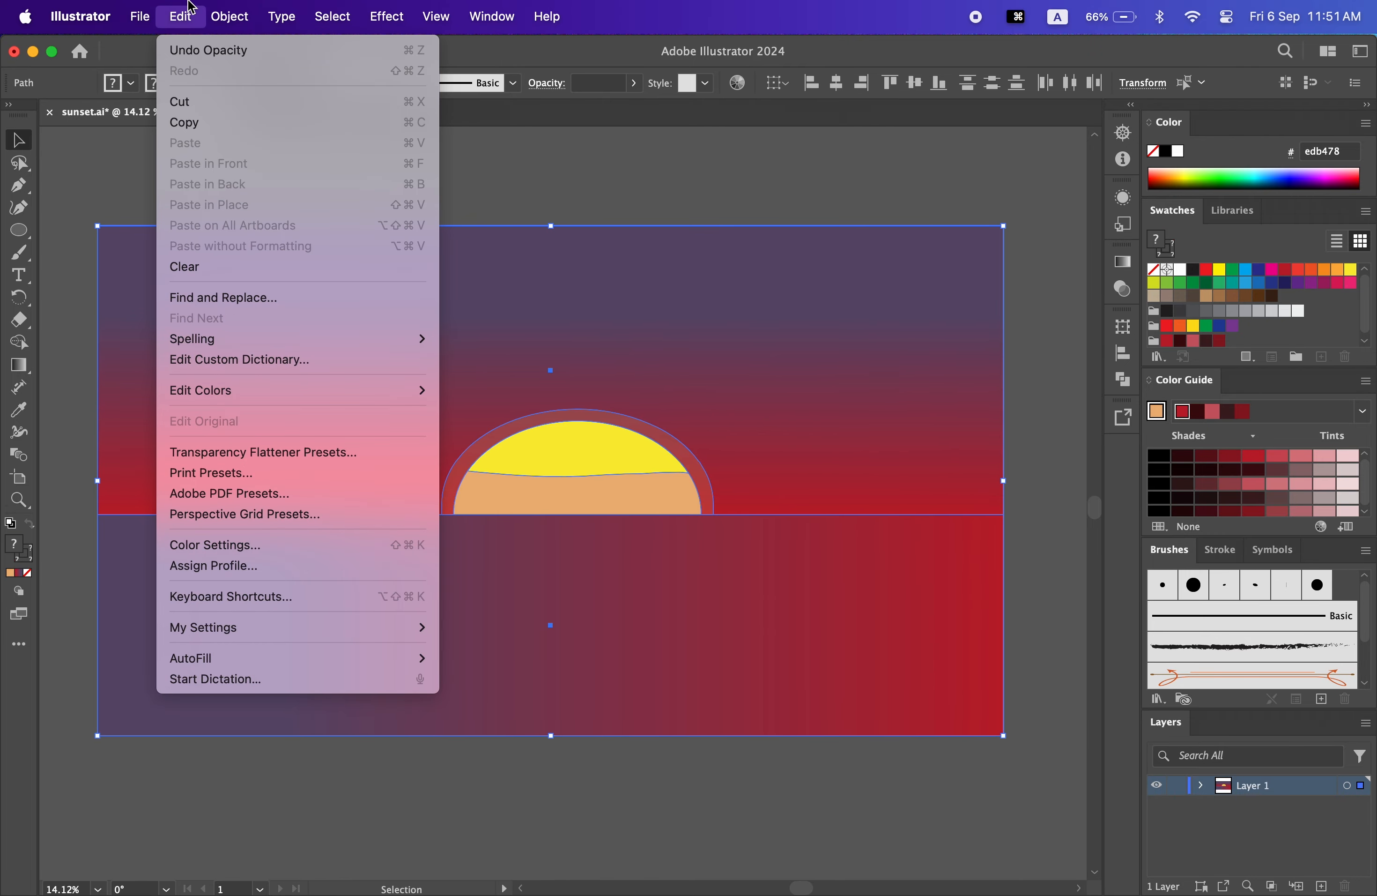
mouse_move(227, 16)
click(222, 185)
click(236, 24)
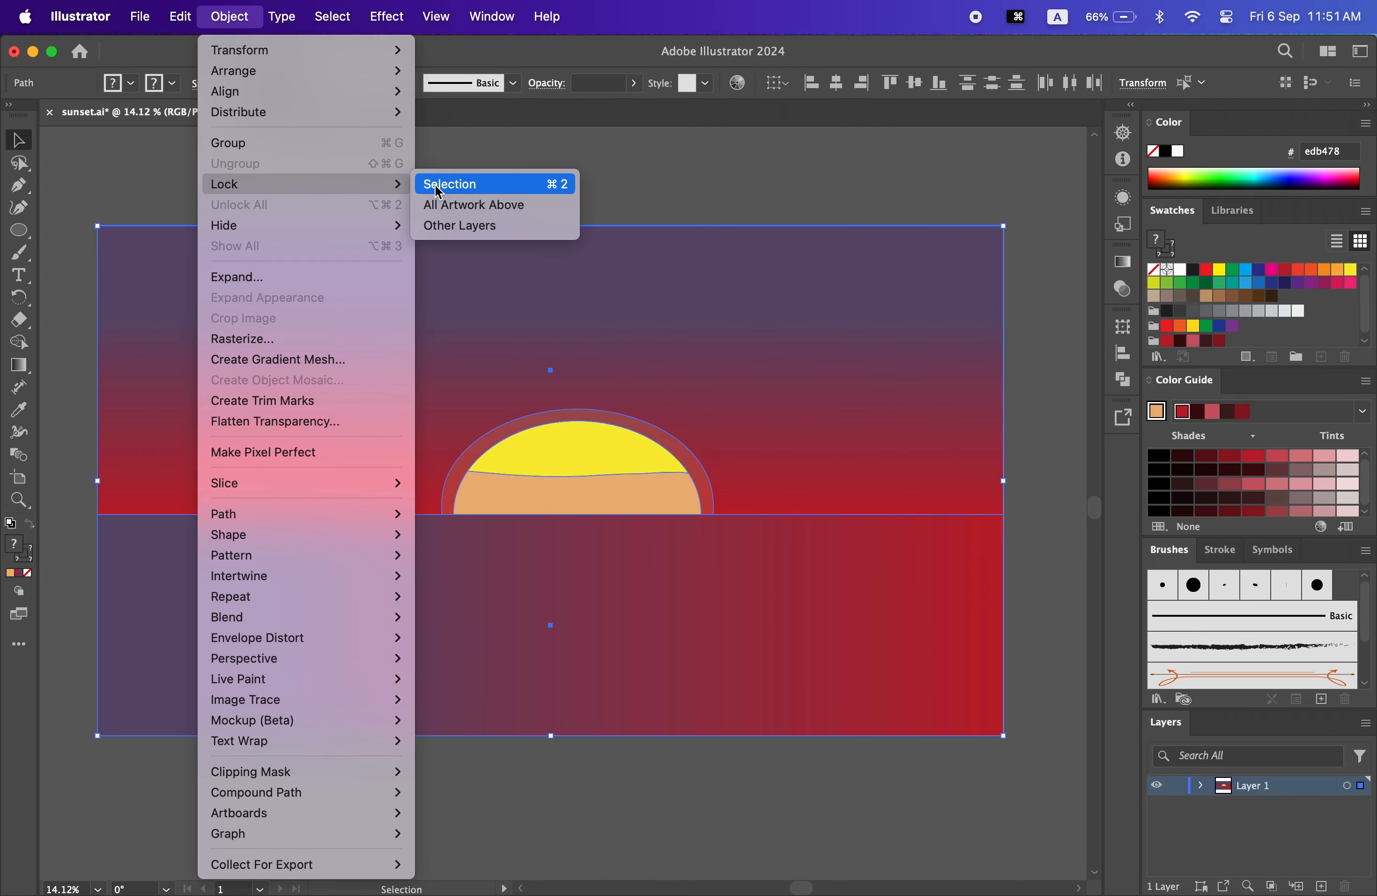
click(438, 187)
- Draw a hill's wavy upper edge with the Pen tool, starting just below the horizon left of the sun and rising toward the artboard's right side
scroll(824, 535, down, 3)
key(z)
drag(864, 611, 905, 666)
scroll(896, 657, up, 2)
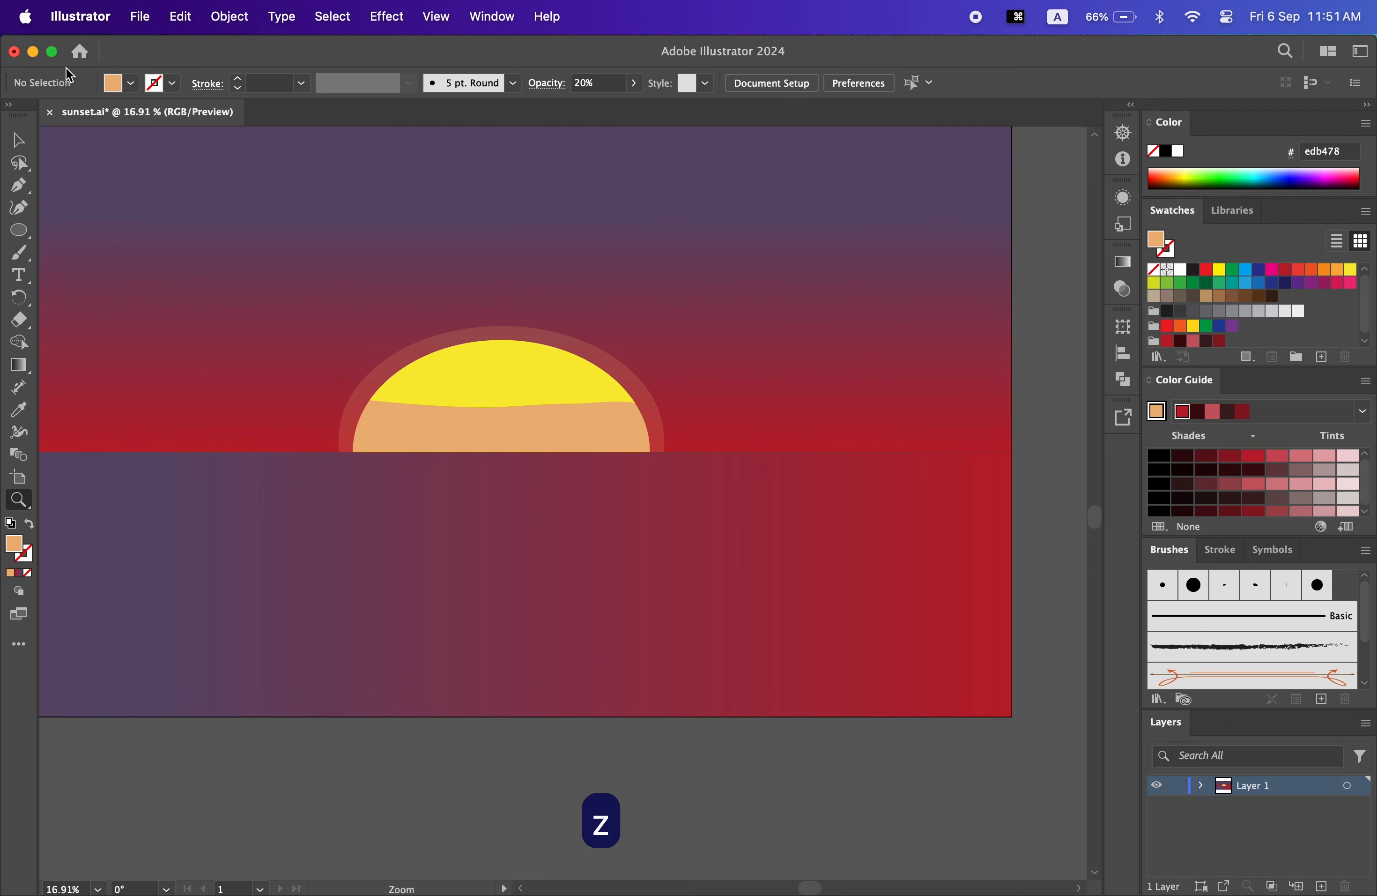
click(29, 191)
drag(190, 418, 210, 406)
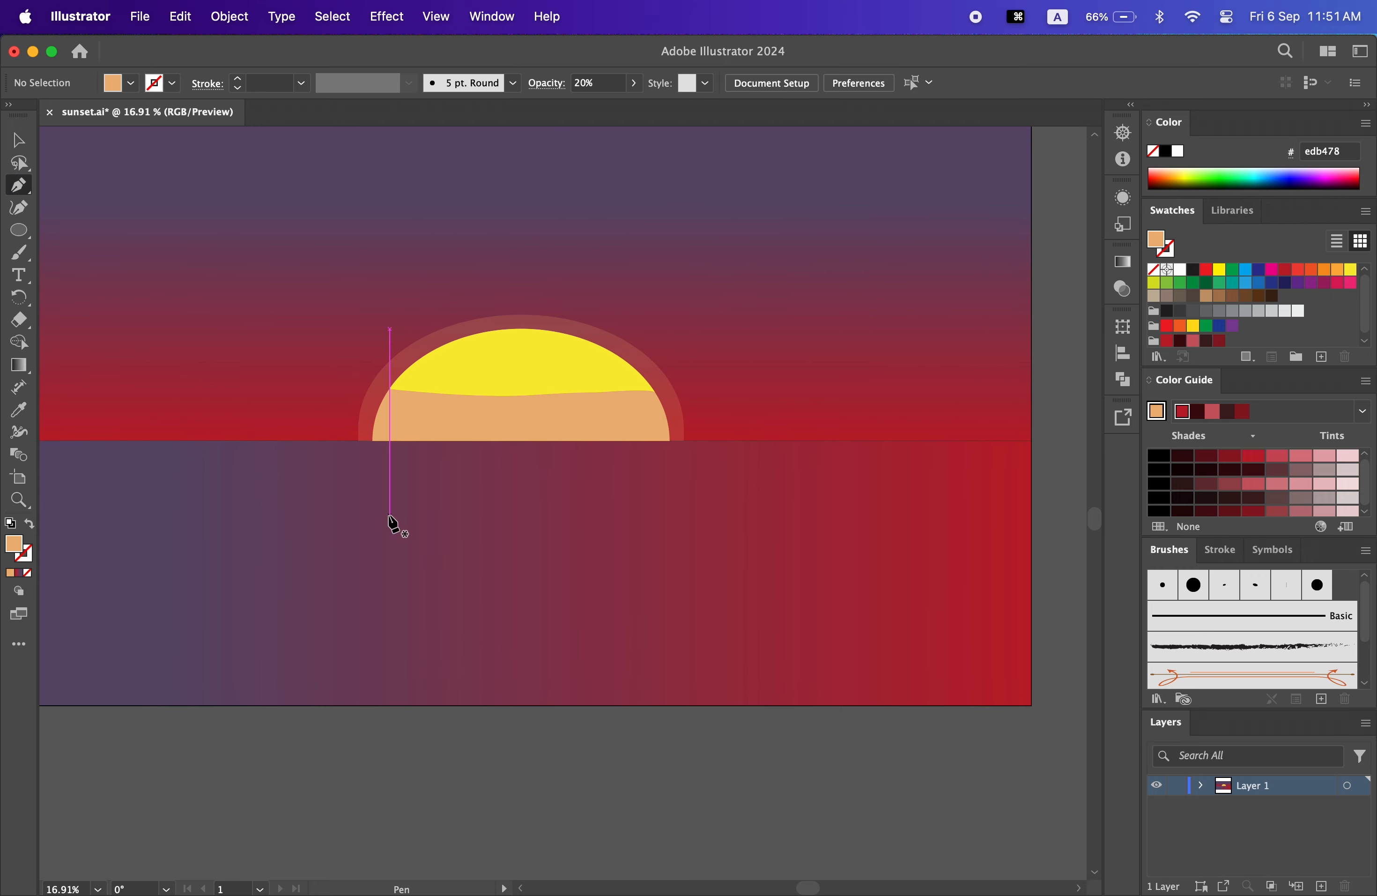
drag(375, 480, 343, 517)
click(352, 505)
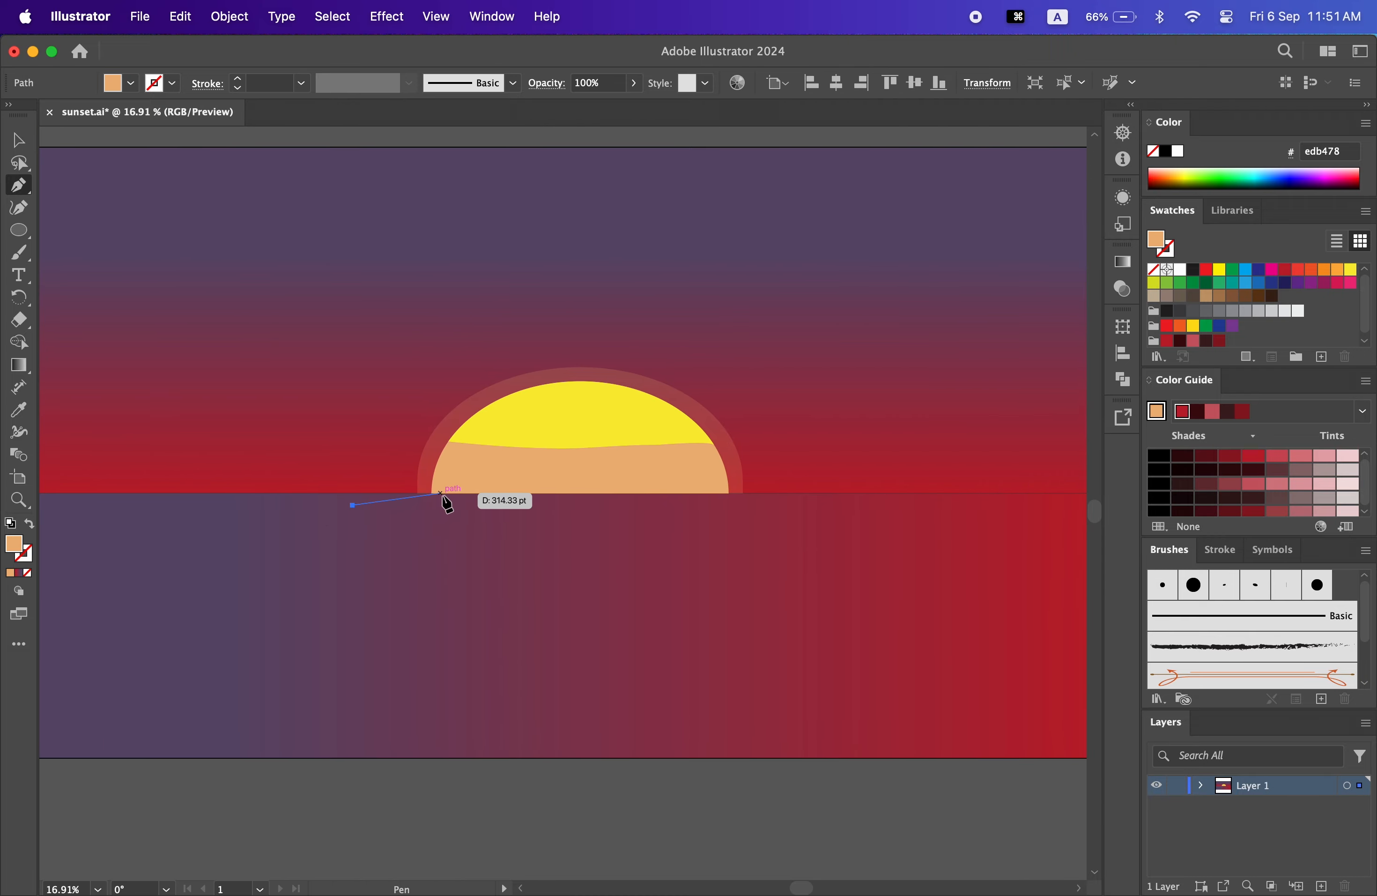
drag(484, 493, 495, 489)
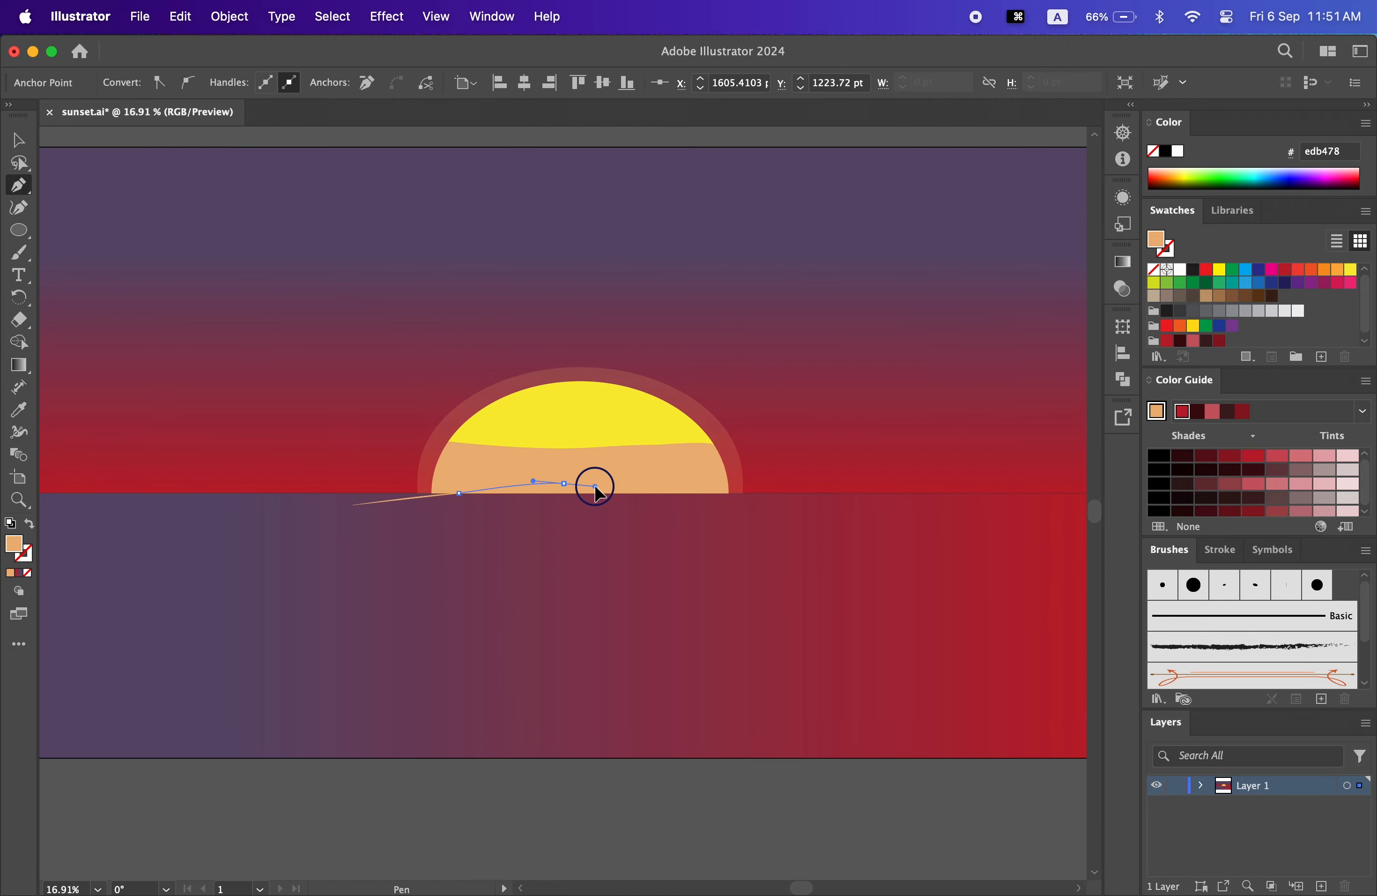
drag(636, 477, 490, 494)
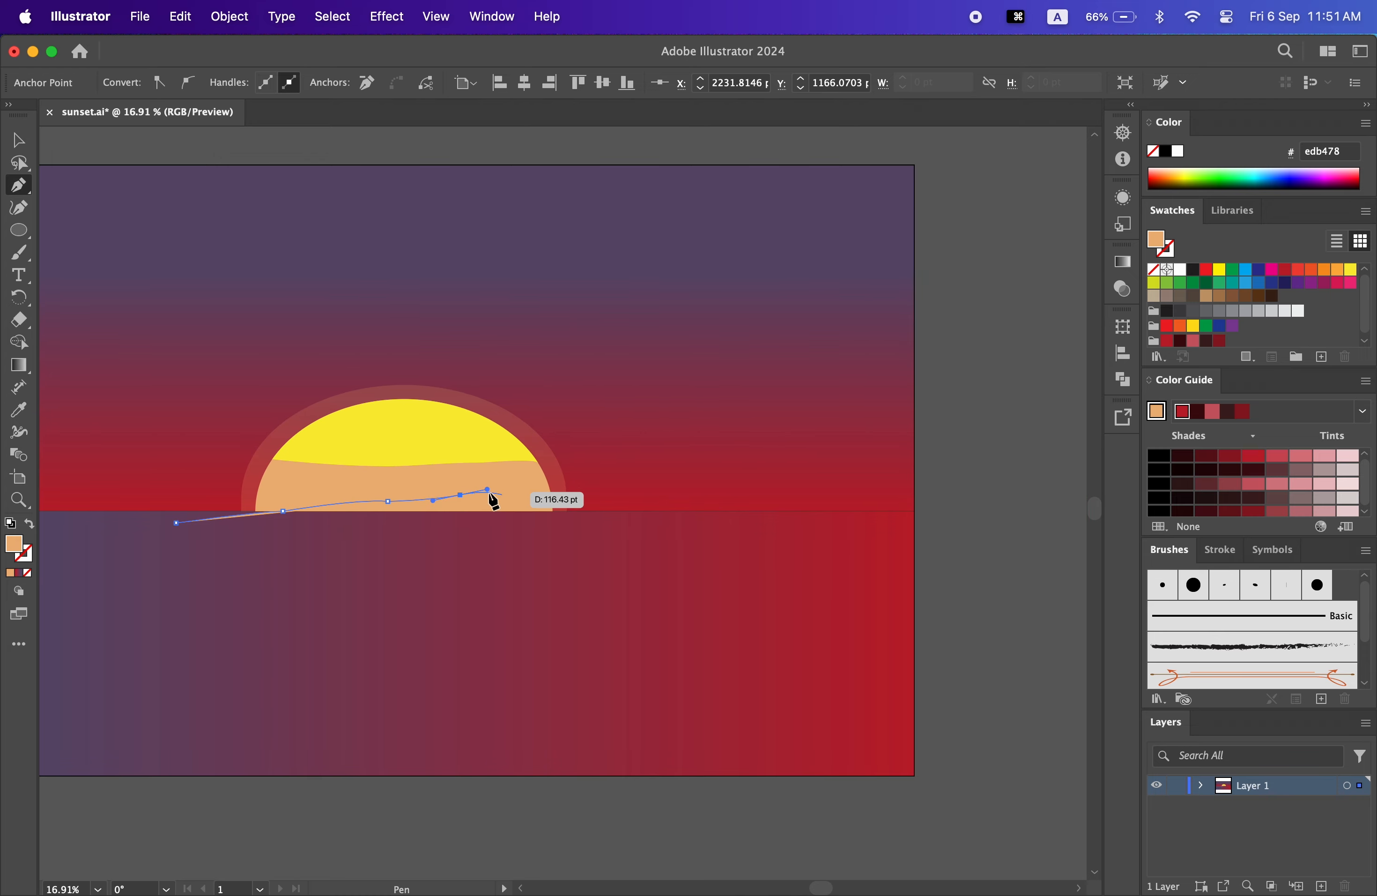
drag(646, 489, 719, 464)
drag(809, 434, 815, 438)
key(super+z)
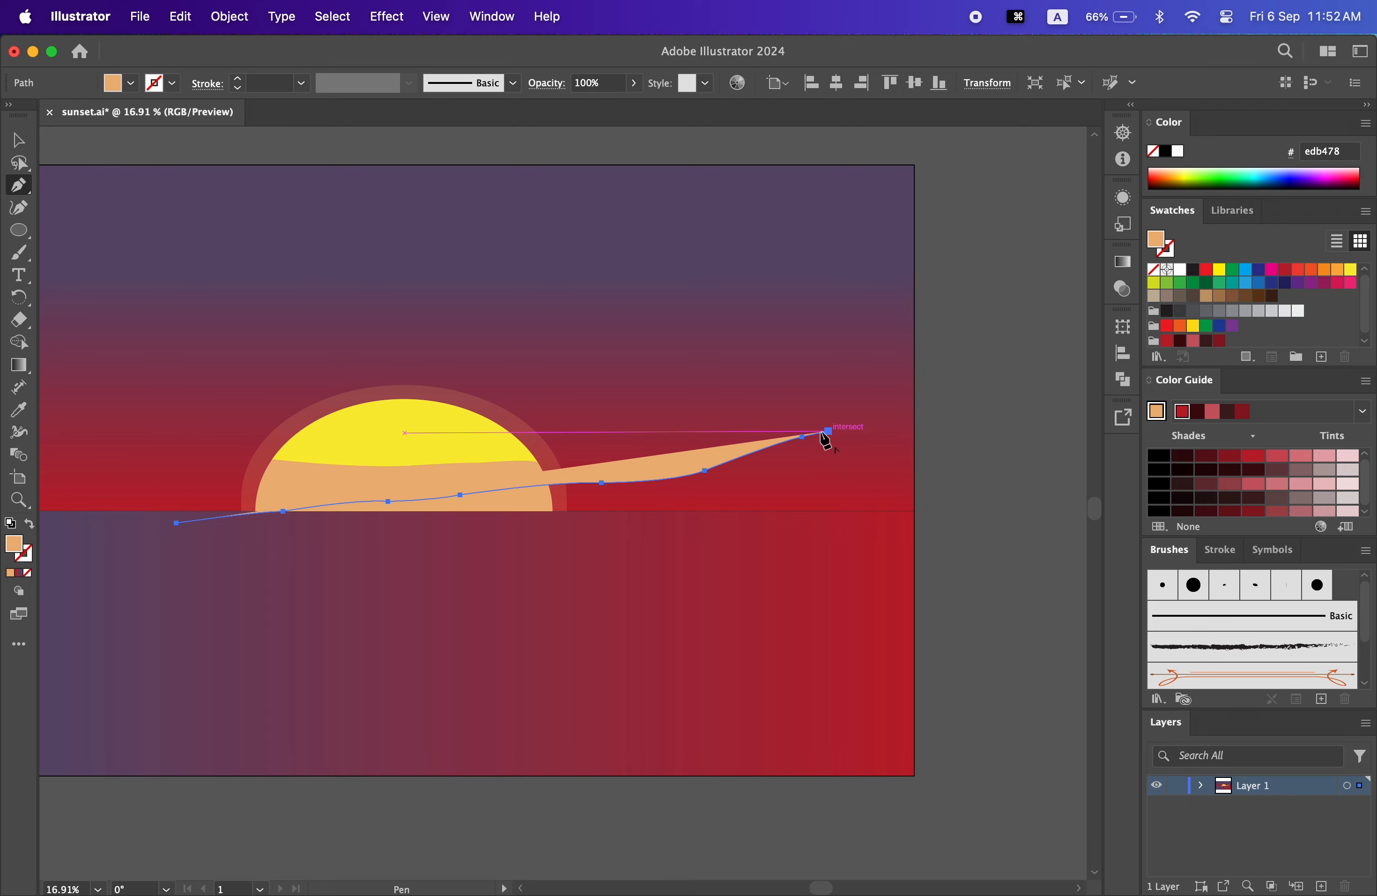
click(828, 432)
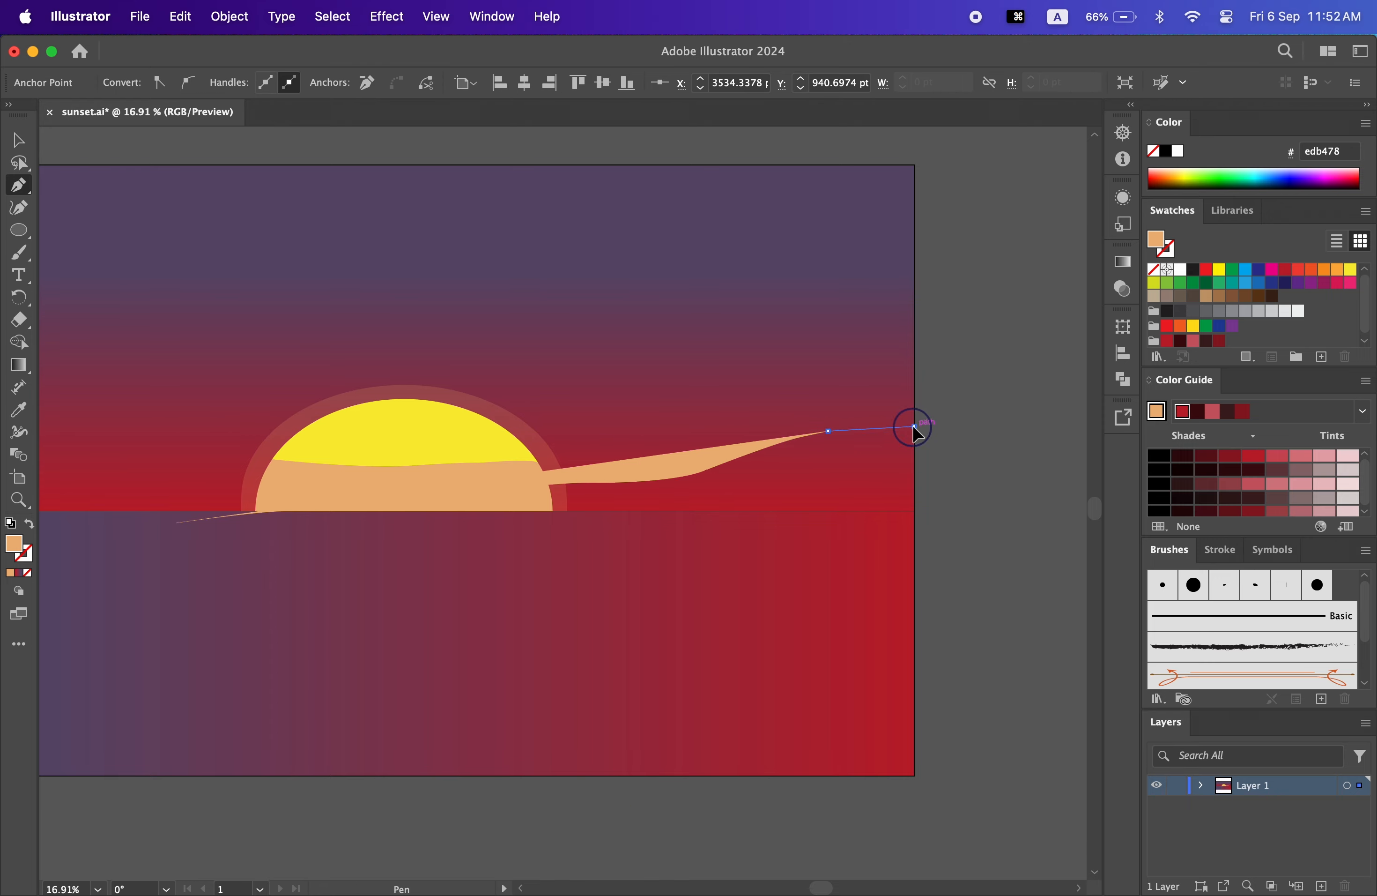
- Extend the hill path past the artboard's right edge, bring it back along the horizon and close it at its left tip
drag(936, 438, 930, 435)
click(990, 422)
click(990, 510)
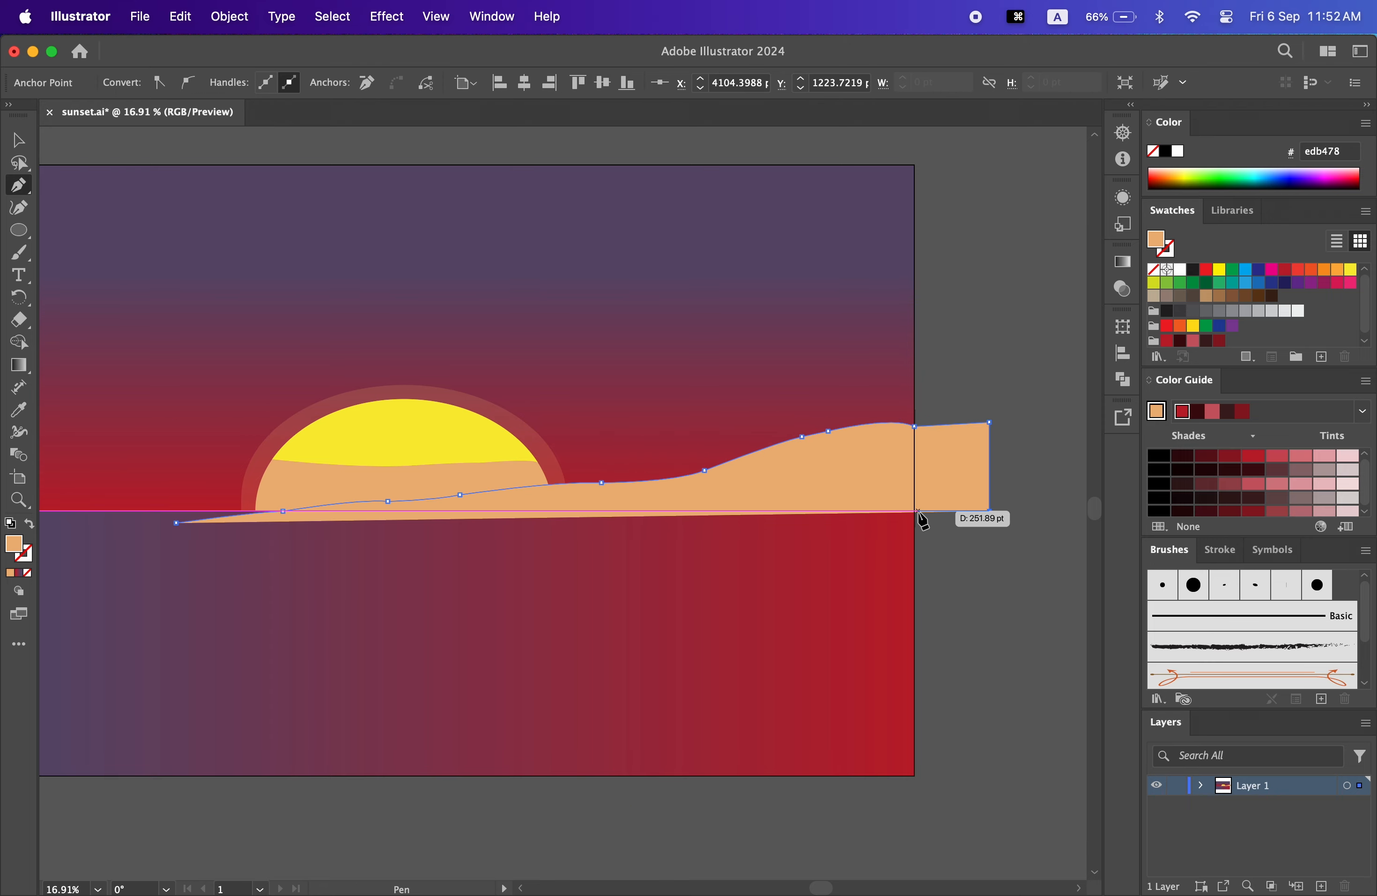
click(915, 512)
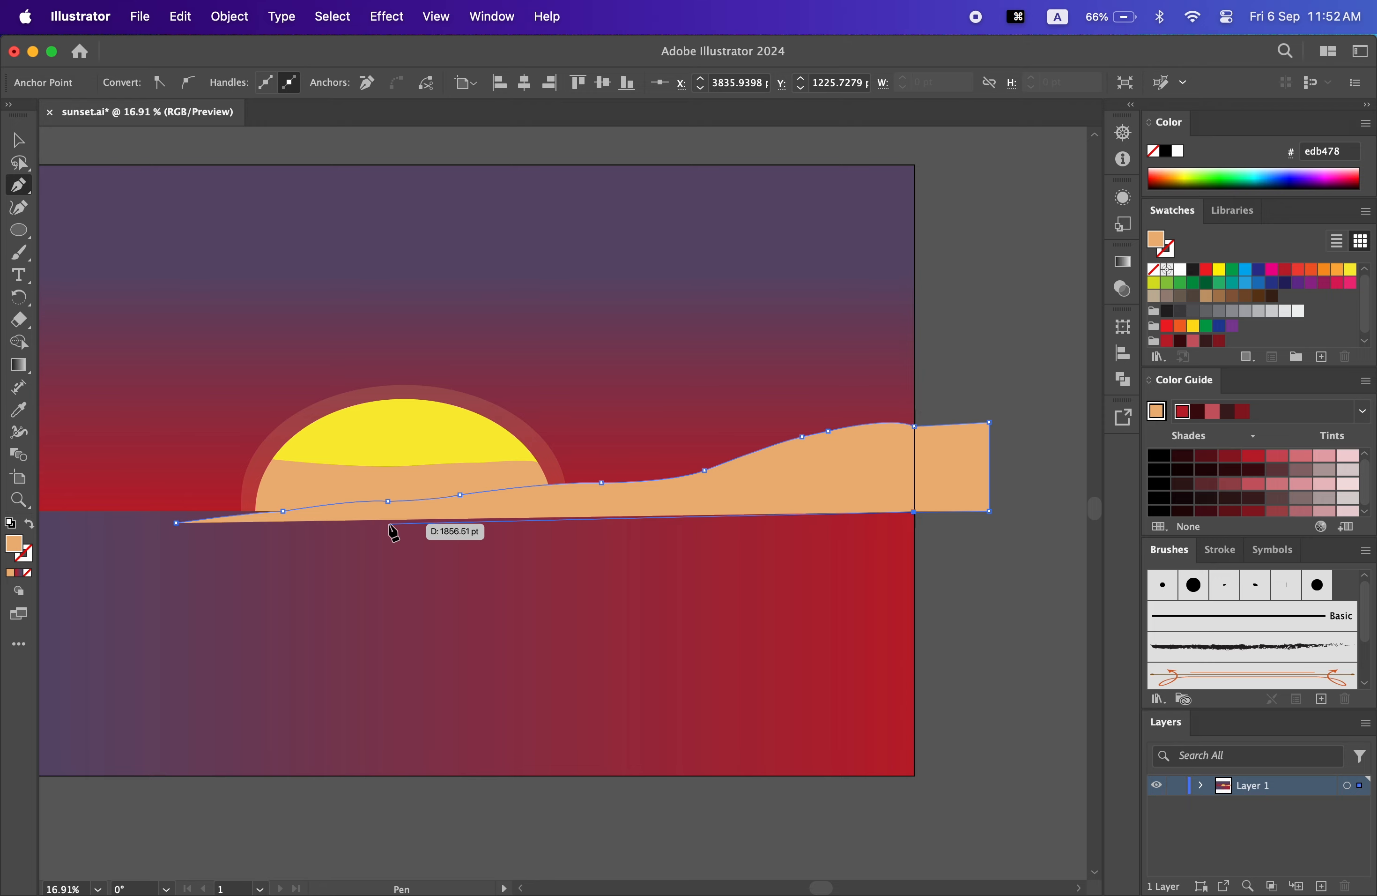
click(369, 523)
drag(273, 527, 235, 530)
click(182, 533)
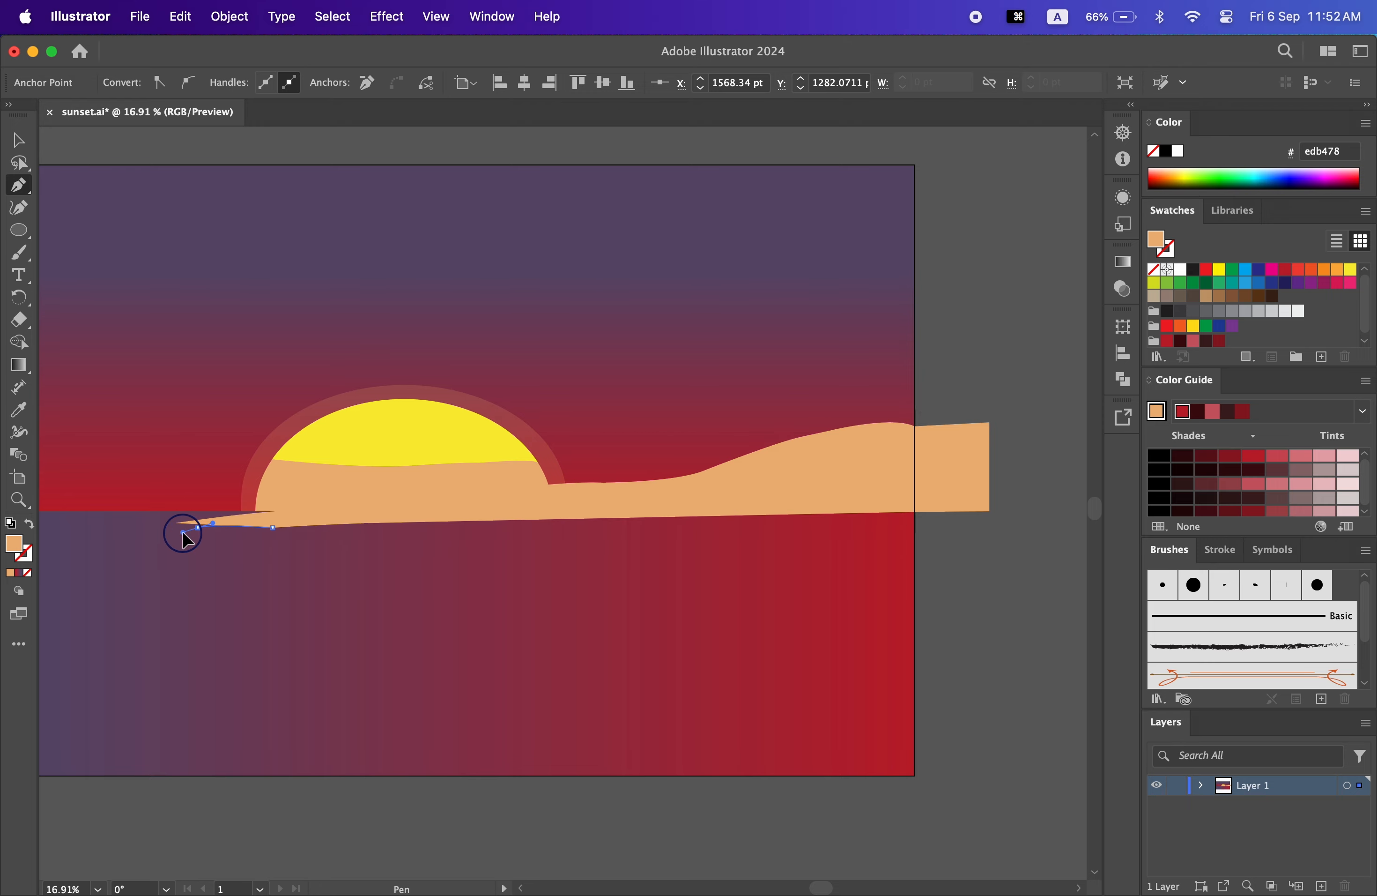
mouse_move(173, 535)
mouse_down()
mouse_move(195, 541)
mouse_move(155, 515)
mouse_move(167, 518)
mouse_up()
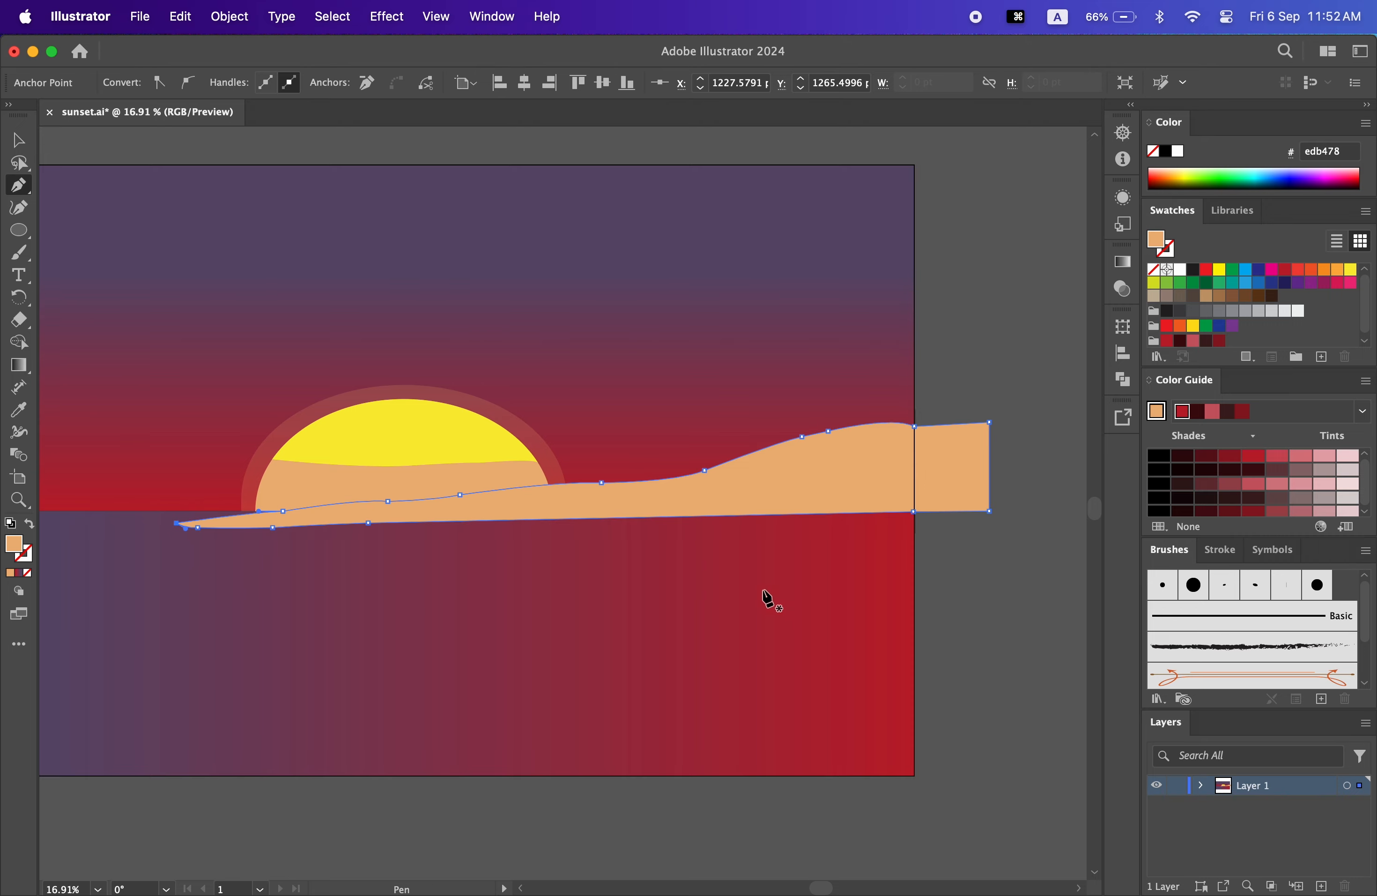
- Slightly round the lower corner at the hill shape's pointed left end with Direct Selection
key(z)
drag(752, 593, 692, 615)
click(19, 140)
click(313, 504)
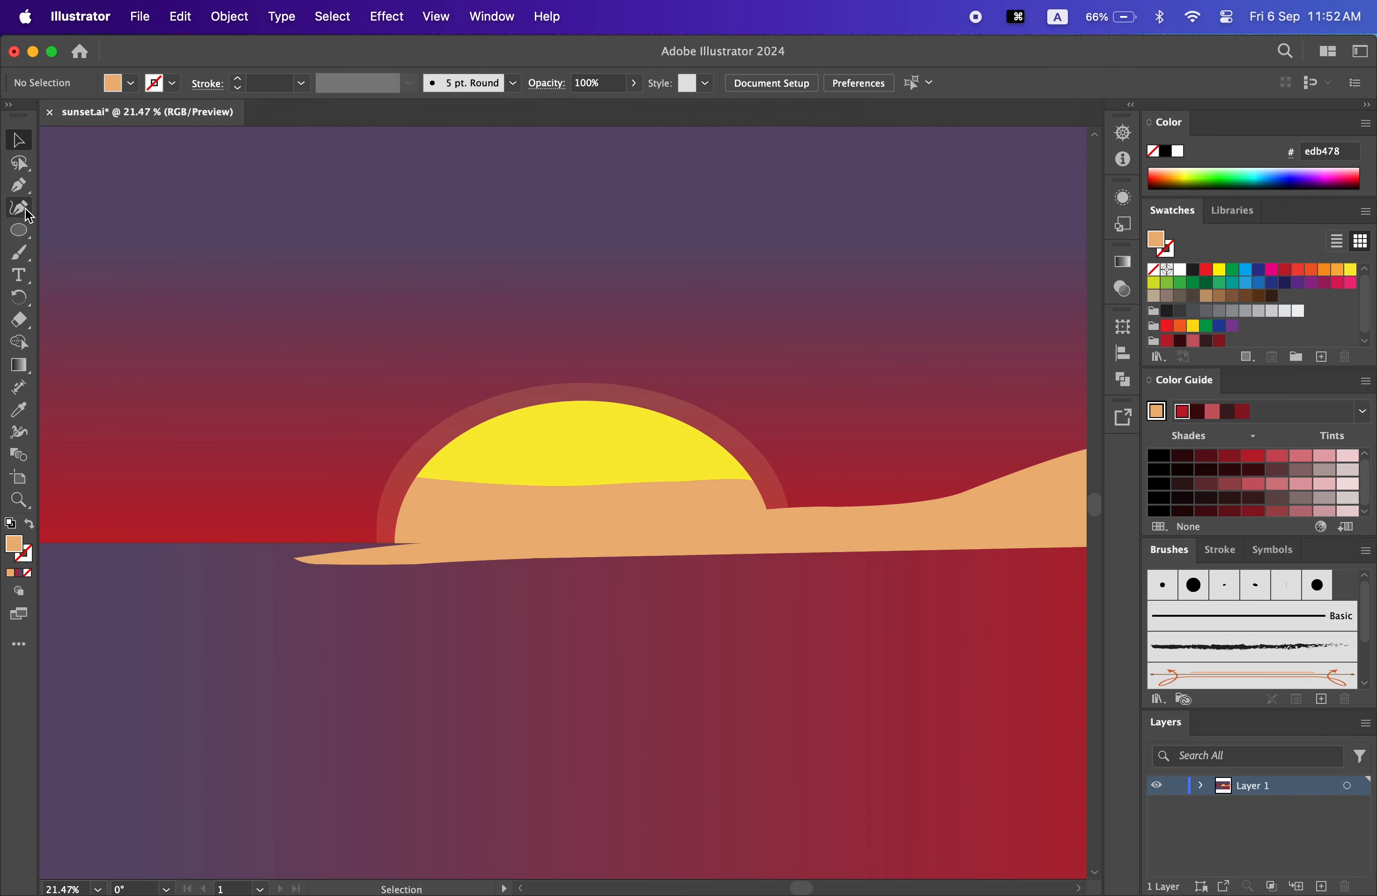
drag(22, 152, 58, 158)
click(315, 559)
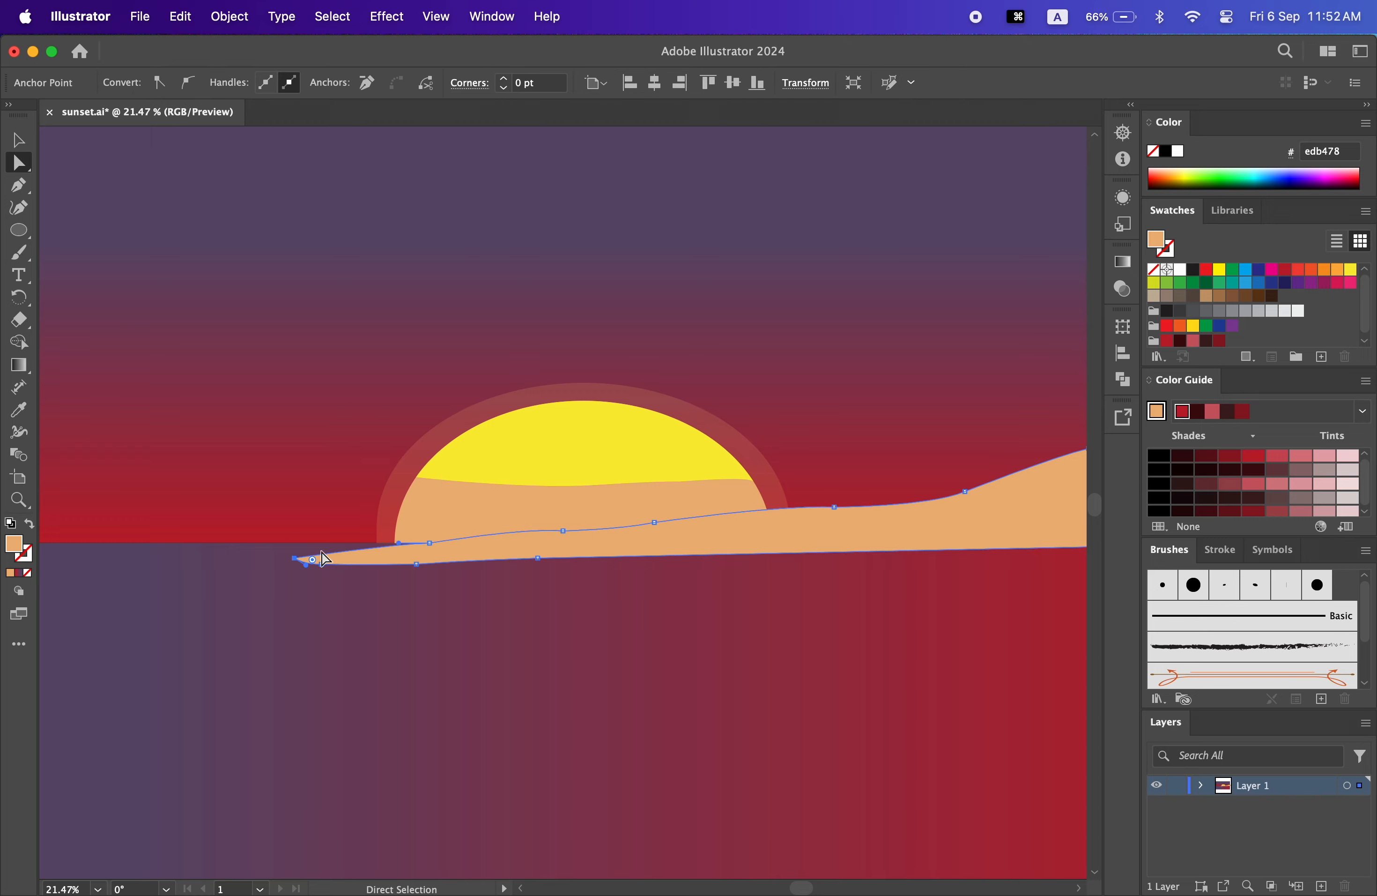
drag(318, 561, 318, 561)
click(18, 140)
click(732, 761)
- Set the first hill's fill color to 84455f and deselect it
key(z)
drag(734, 758, 443, 585)
drag(624, 765, 666, 764)
click(18, 141)
click(963, 510)
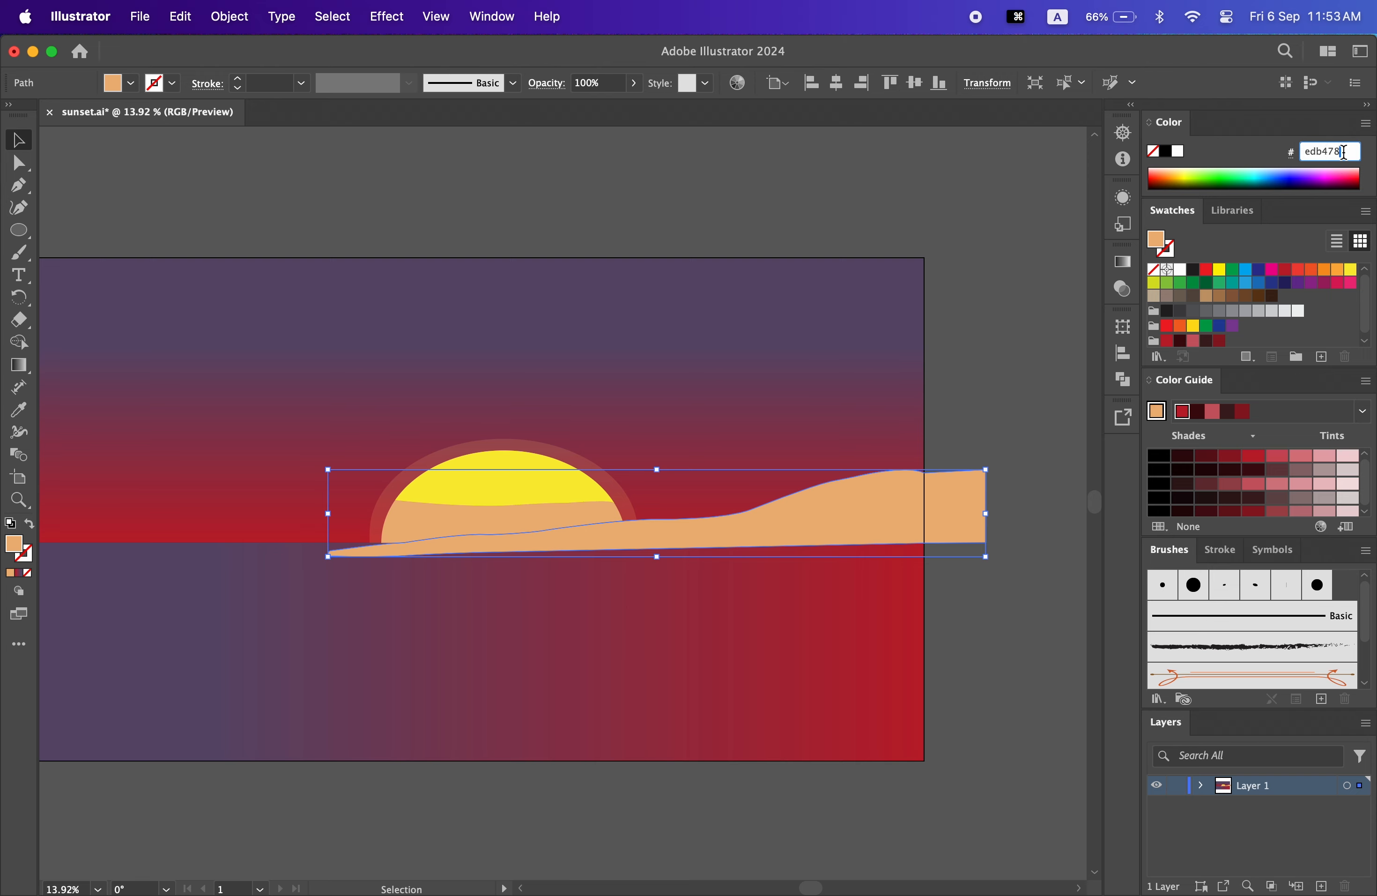
key(BackSpace)
key(BackSpace)
key(BackSpace)
key(BackSpace)
key(BackSpace)
key(BackSpace)
key(BackSpace)
key(BackSpace)
key(BackSpace)
key(BackSpace)
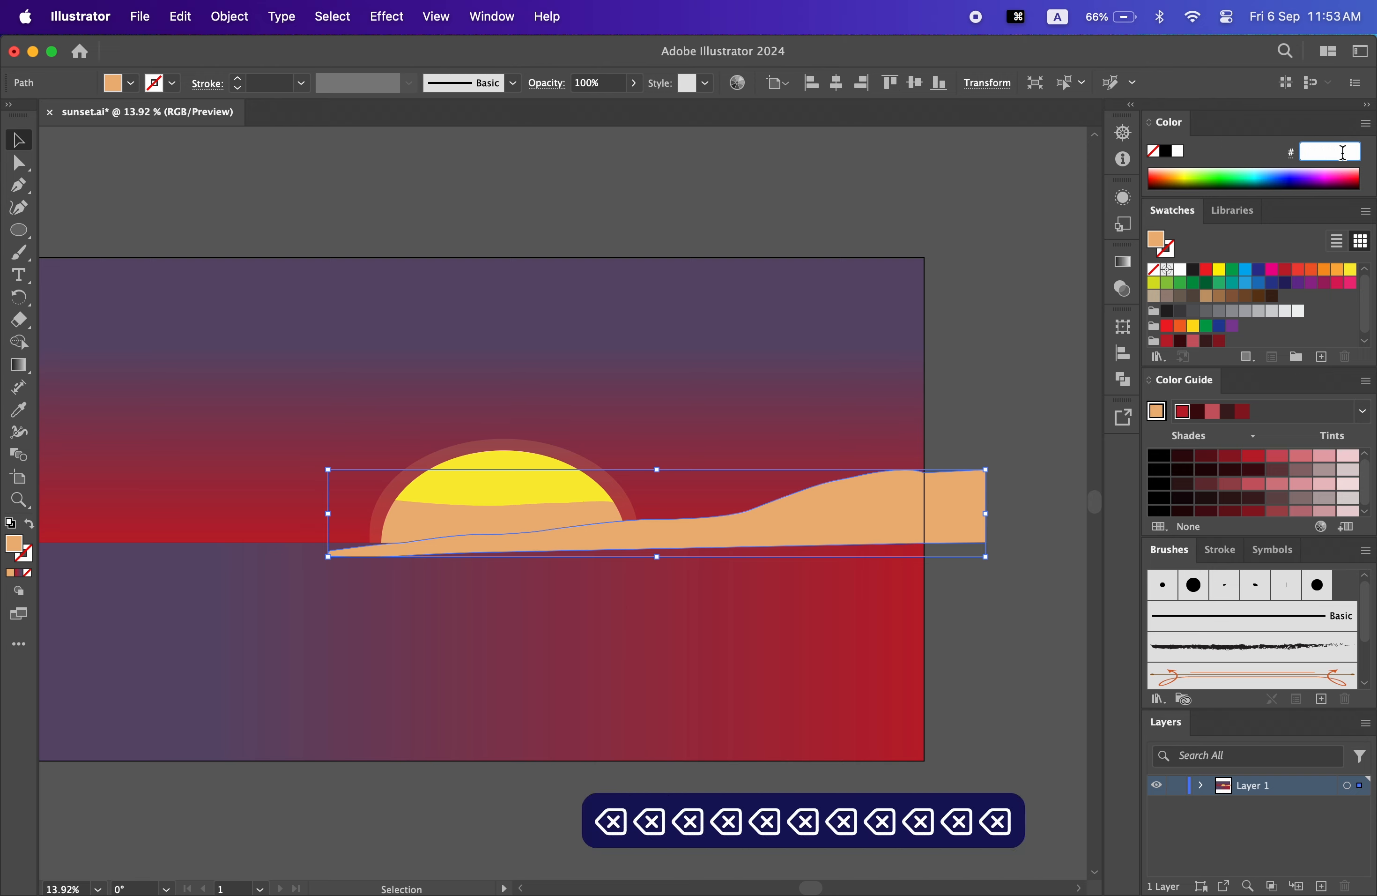
text(84455f)
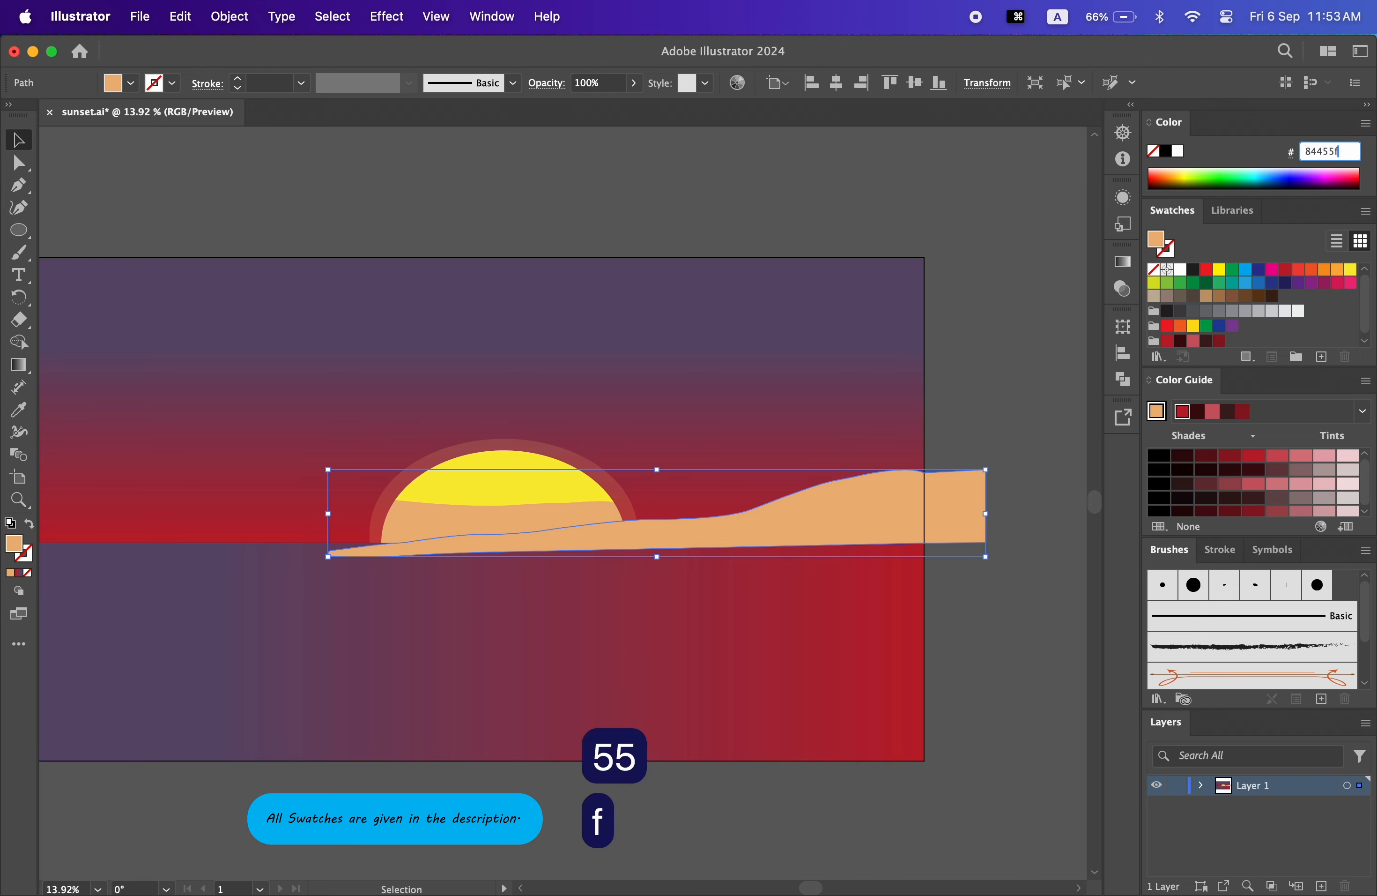
key(Return)
drag(848, 744, 925, 703)
click(605, 180)
- Draw a second hill's wavy upper edge with the Pen tool, starting below the first hill and rising past the artboard's right edge
click(18, 185)
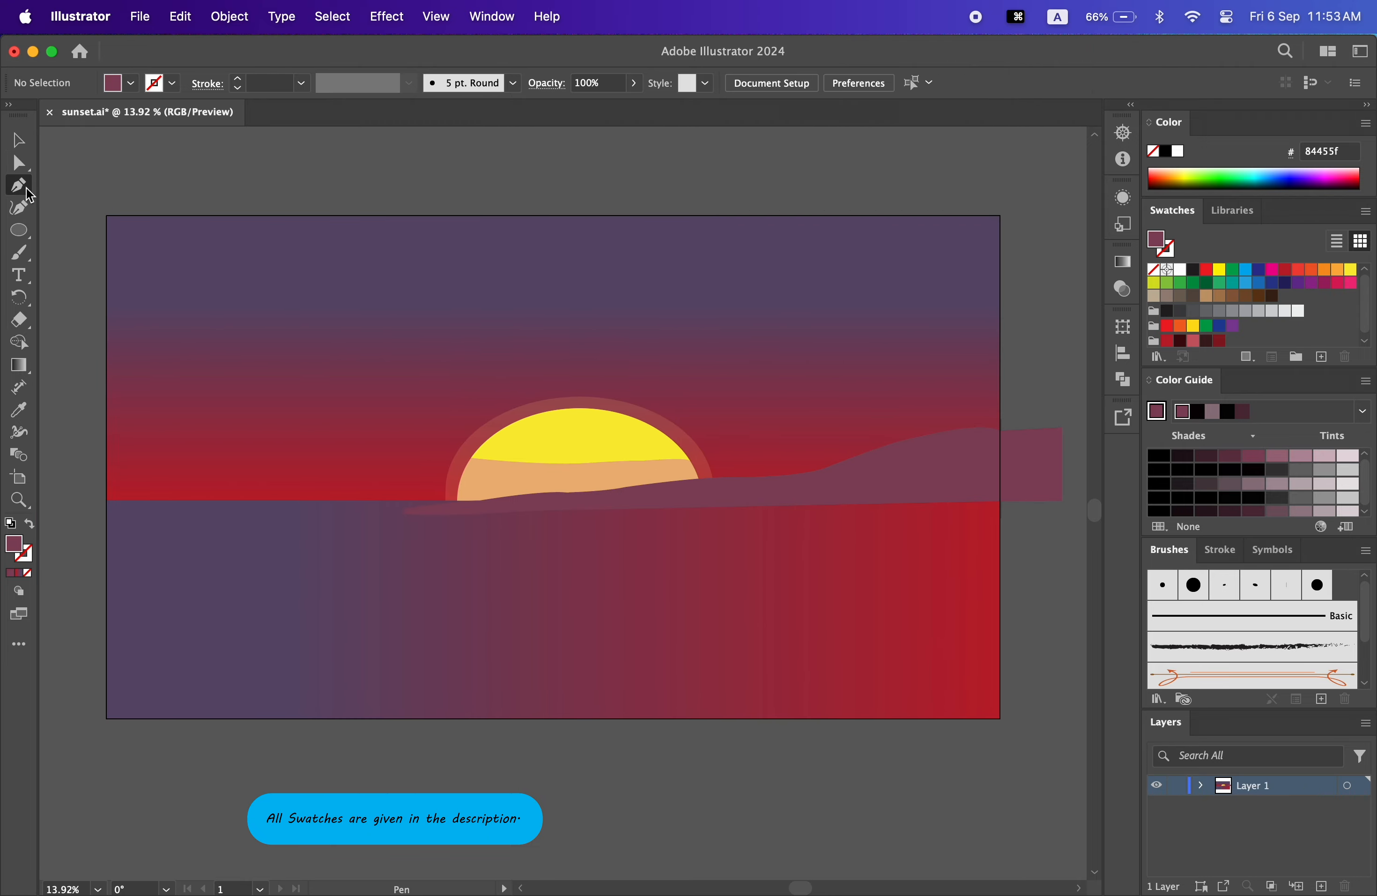
drag(786, 638, 674, 640)
key(z)
key(p)
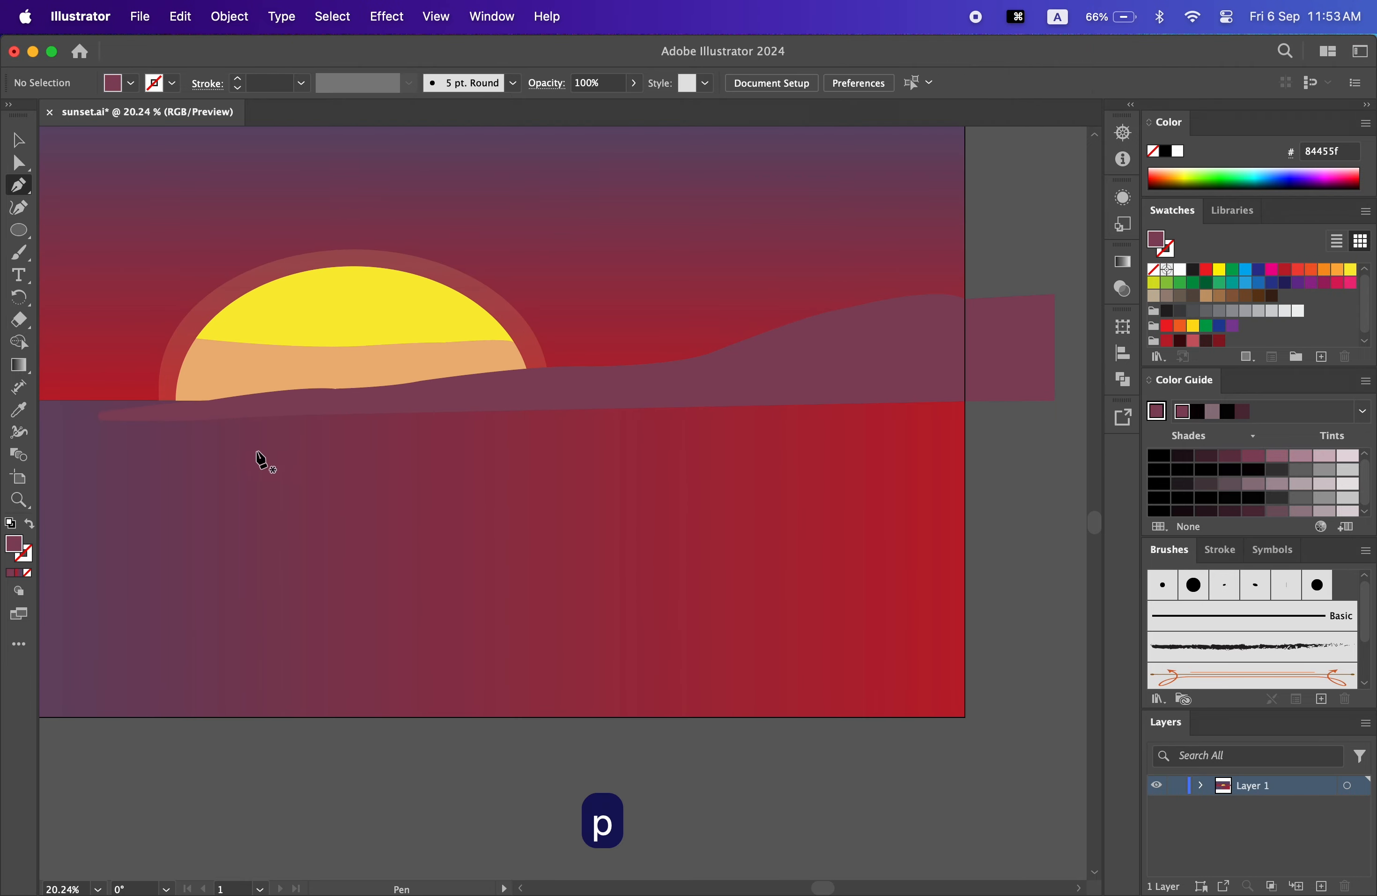
click(207, 445)
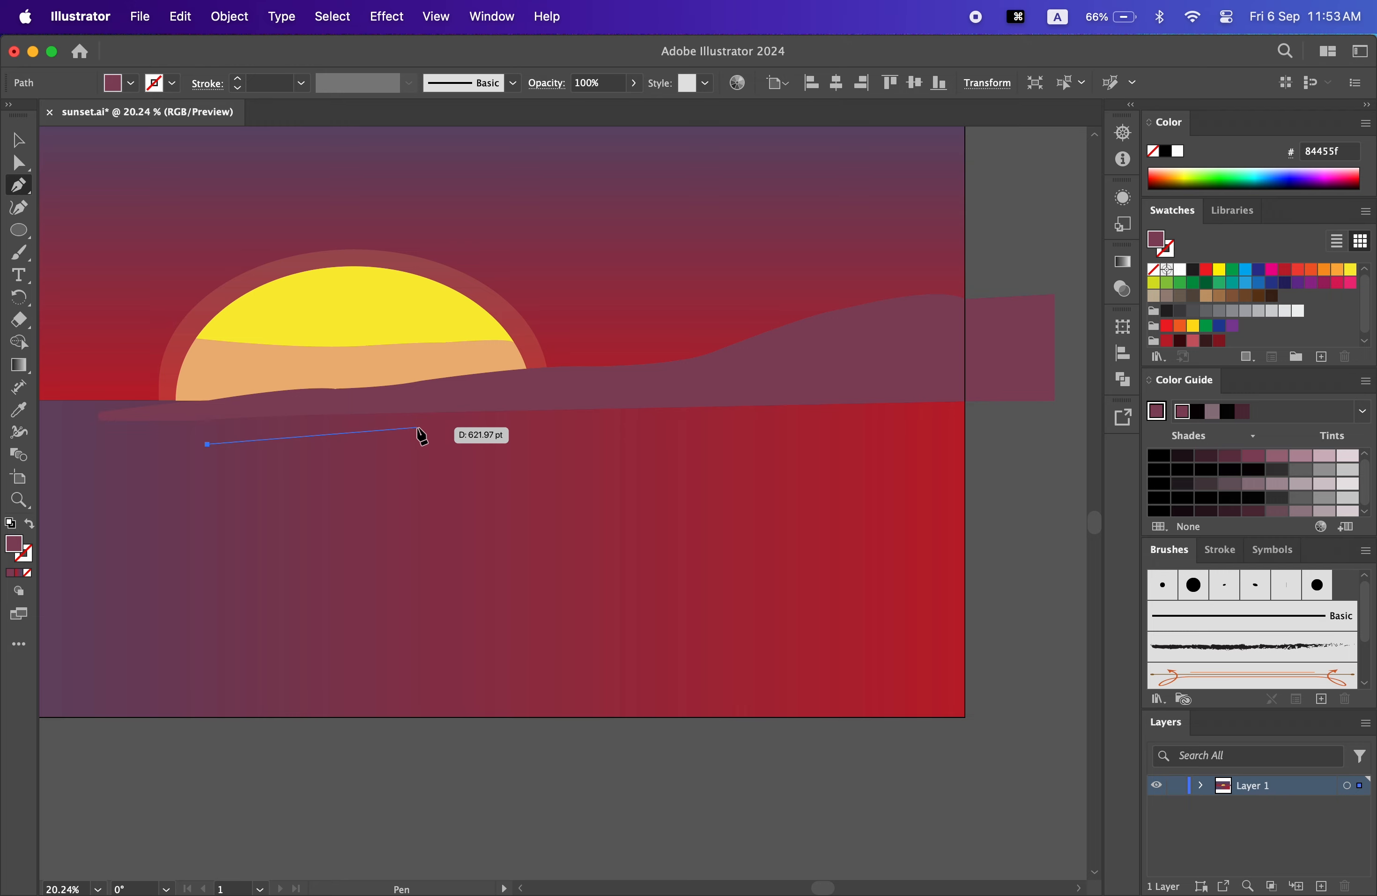
click(402, 425)
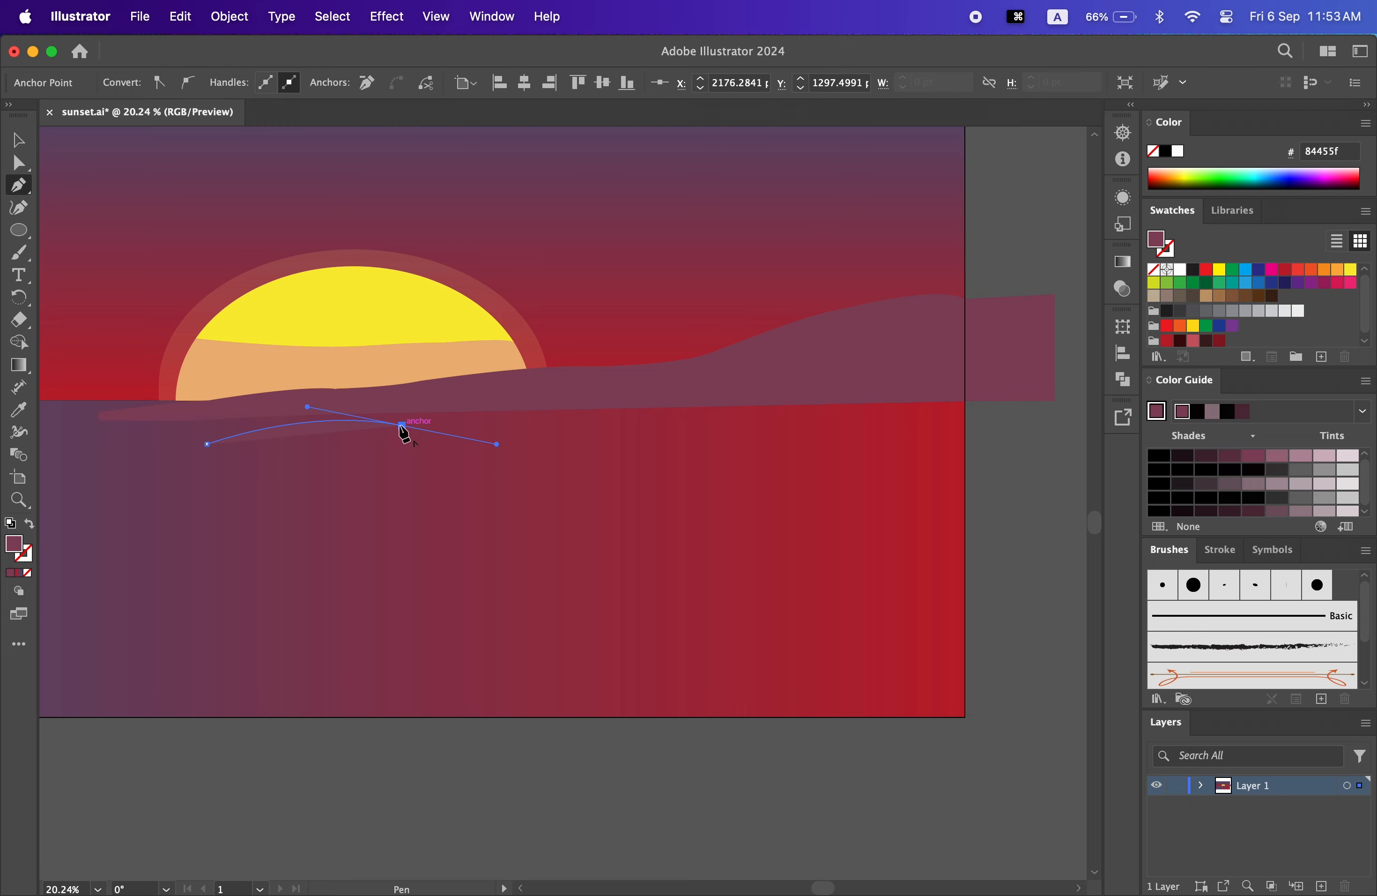
drag(474, 419, 721, 397)
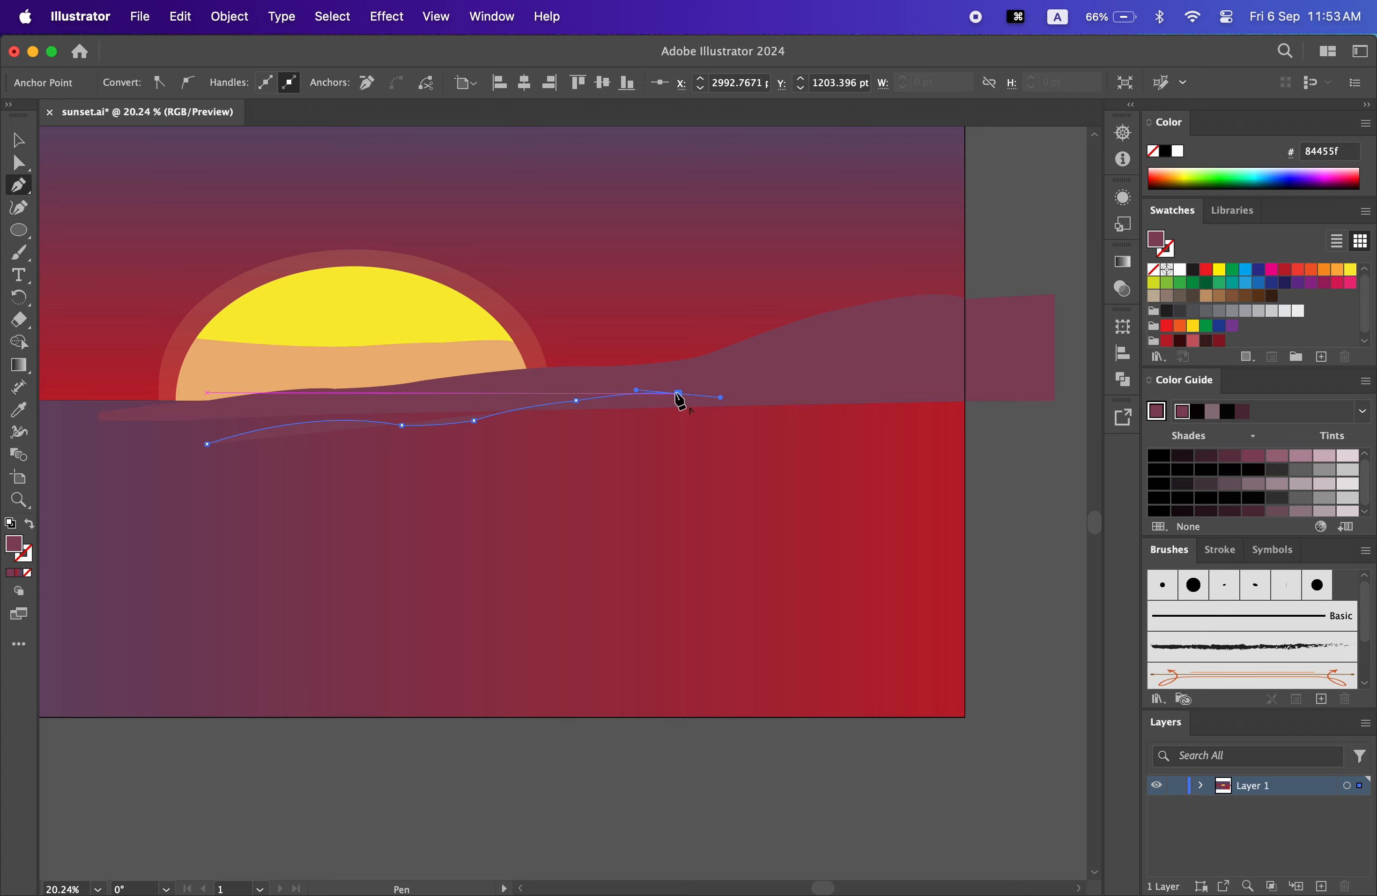
drag(804, 372, 1011, 344)
- Bring the second hill's path down outside the artboard, back along a nearly straight lower edge, and close it with a rounded left tip
click(1039, 416)
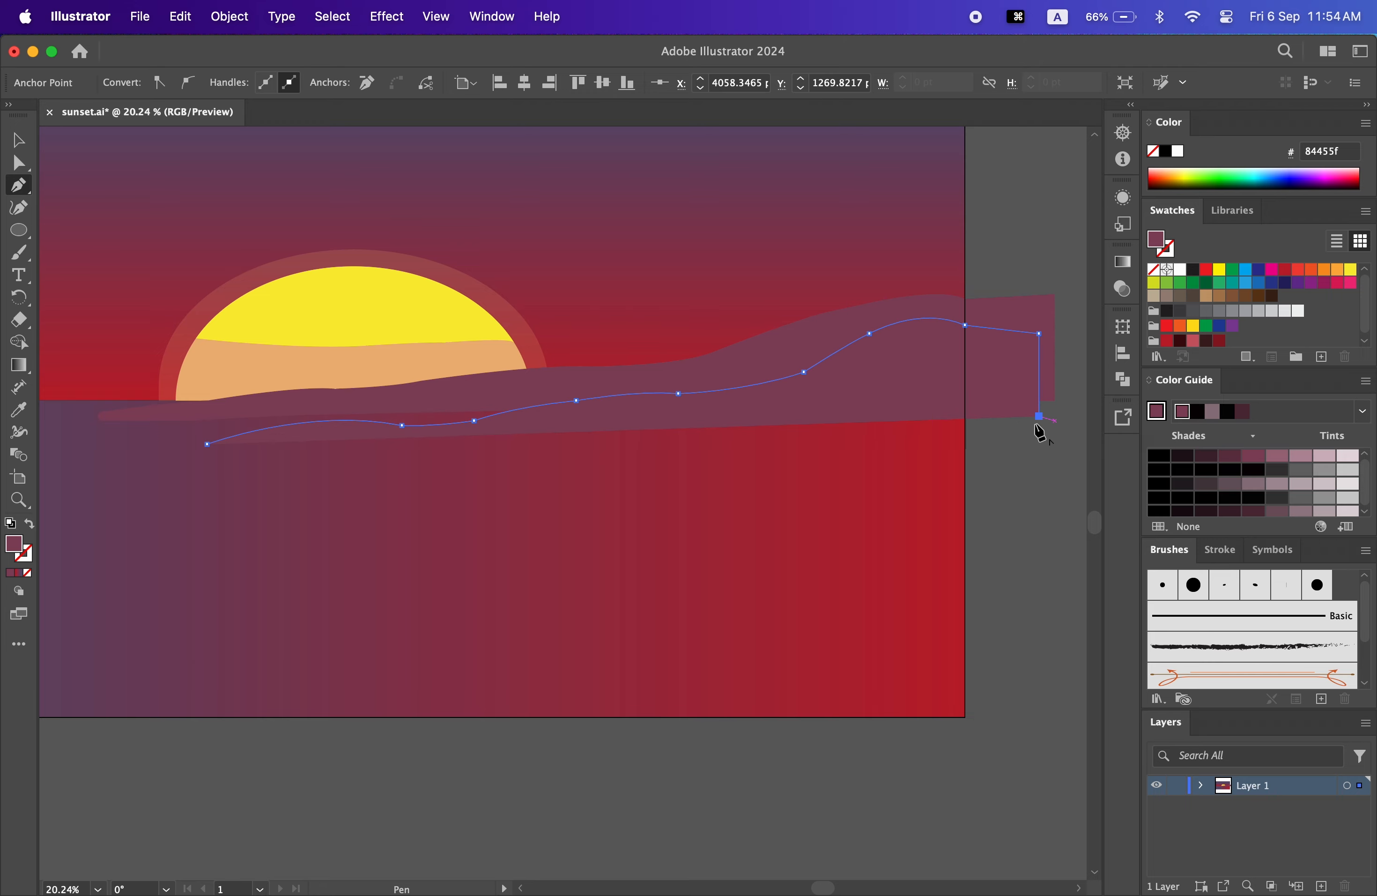
click(1040, 444)
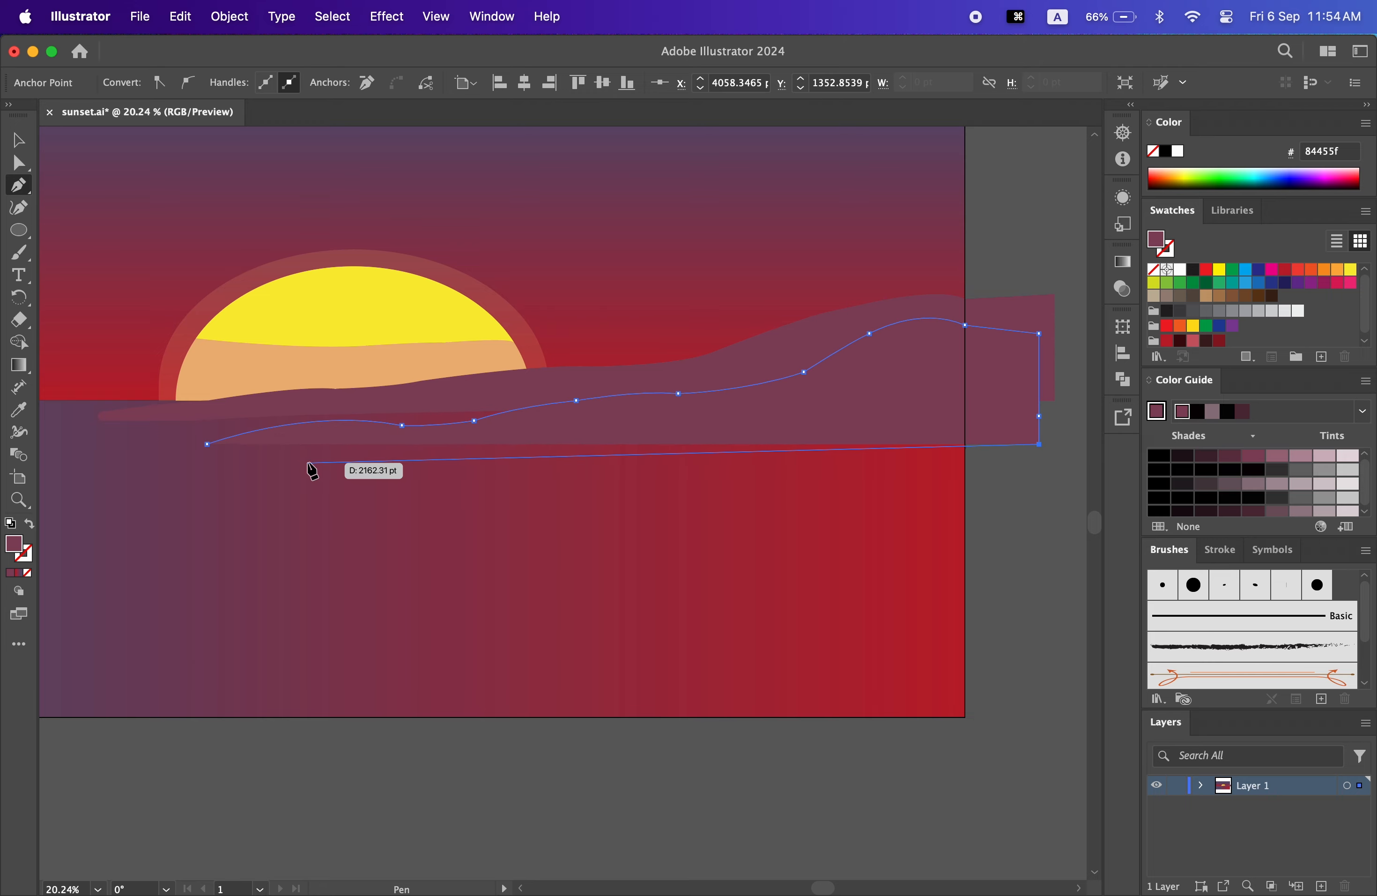
drag(304, 458, 329, 468)
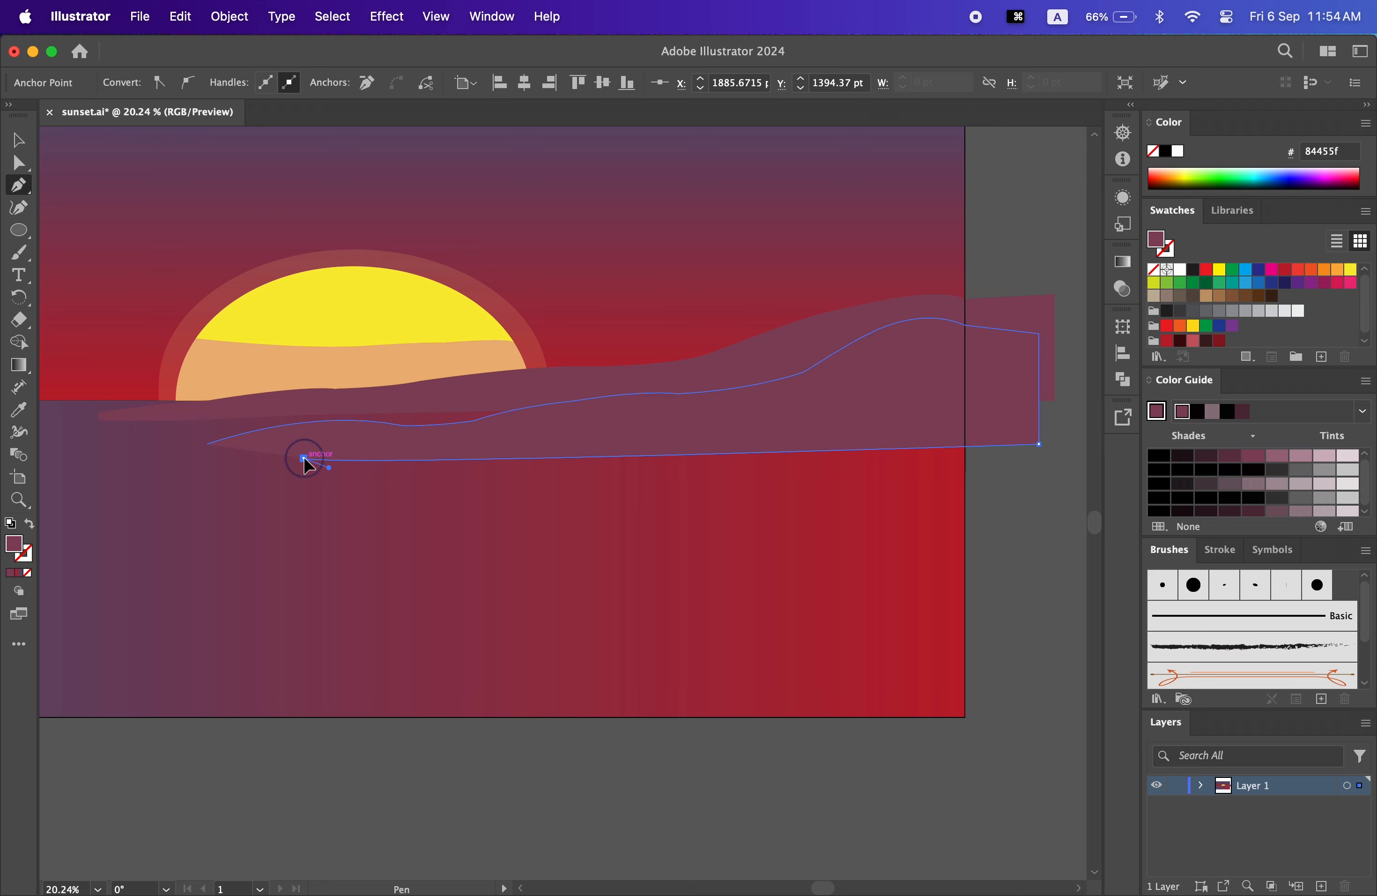
mouse_move(211, 460)
mouse_down()
mouse_move(190, 459)
mouse_move(218, 438)
mouse_up()
click(211, 460)
- Set the second hill's fill color to 5f4c6d and deselect it
click(18, 140)
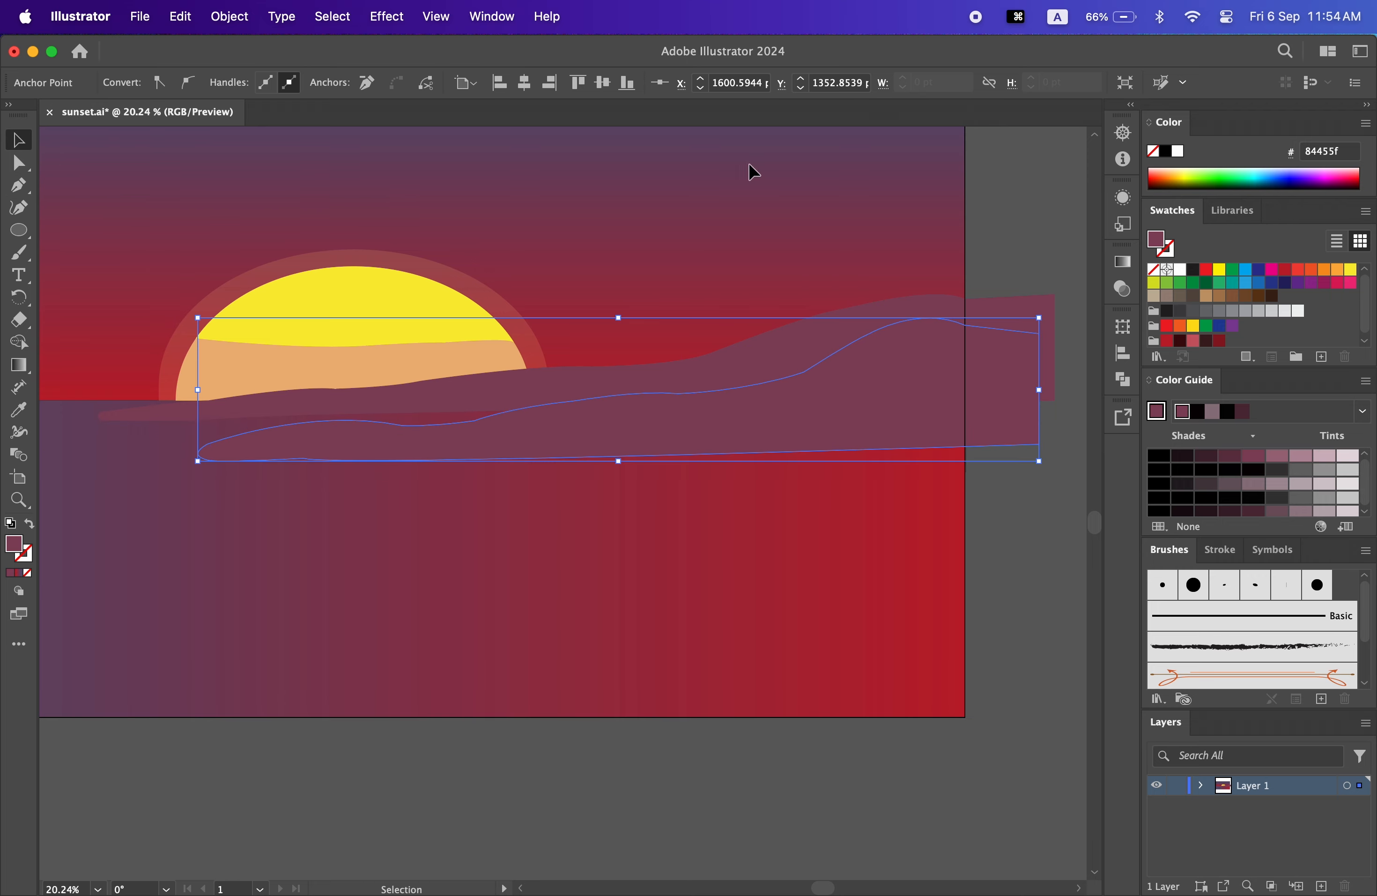
key(BackSpace)
key(BackSpace)
key(BackSpace)
key(BackSpace)
key(BackSpace)
key(BackSpace)
key(BackSpace)
key(BackSpace)
key(BackSpace)
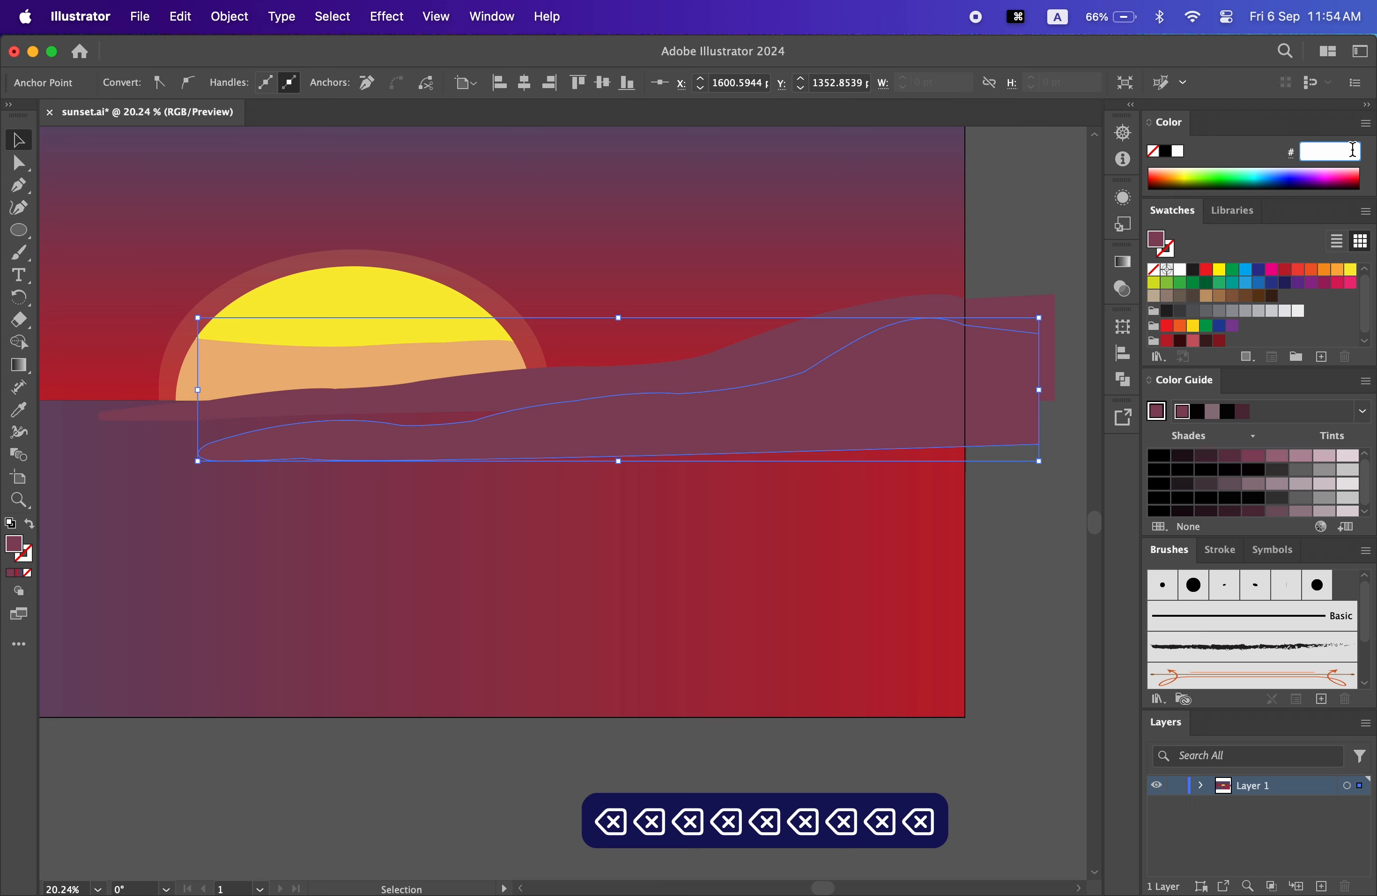
text(5f4c)
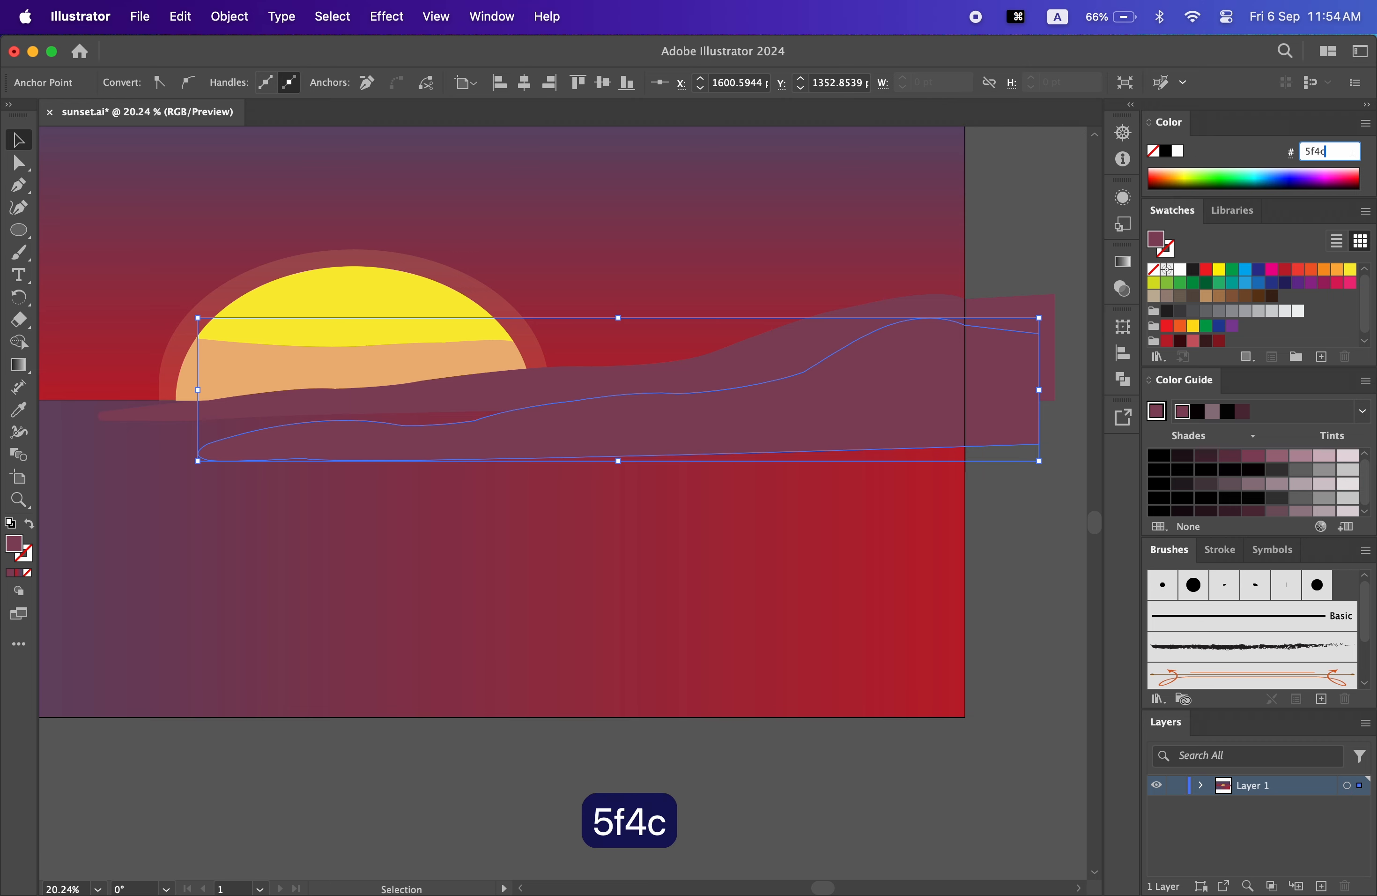
text(6d)
key(Return)
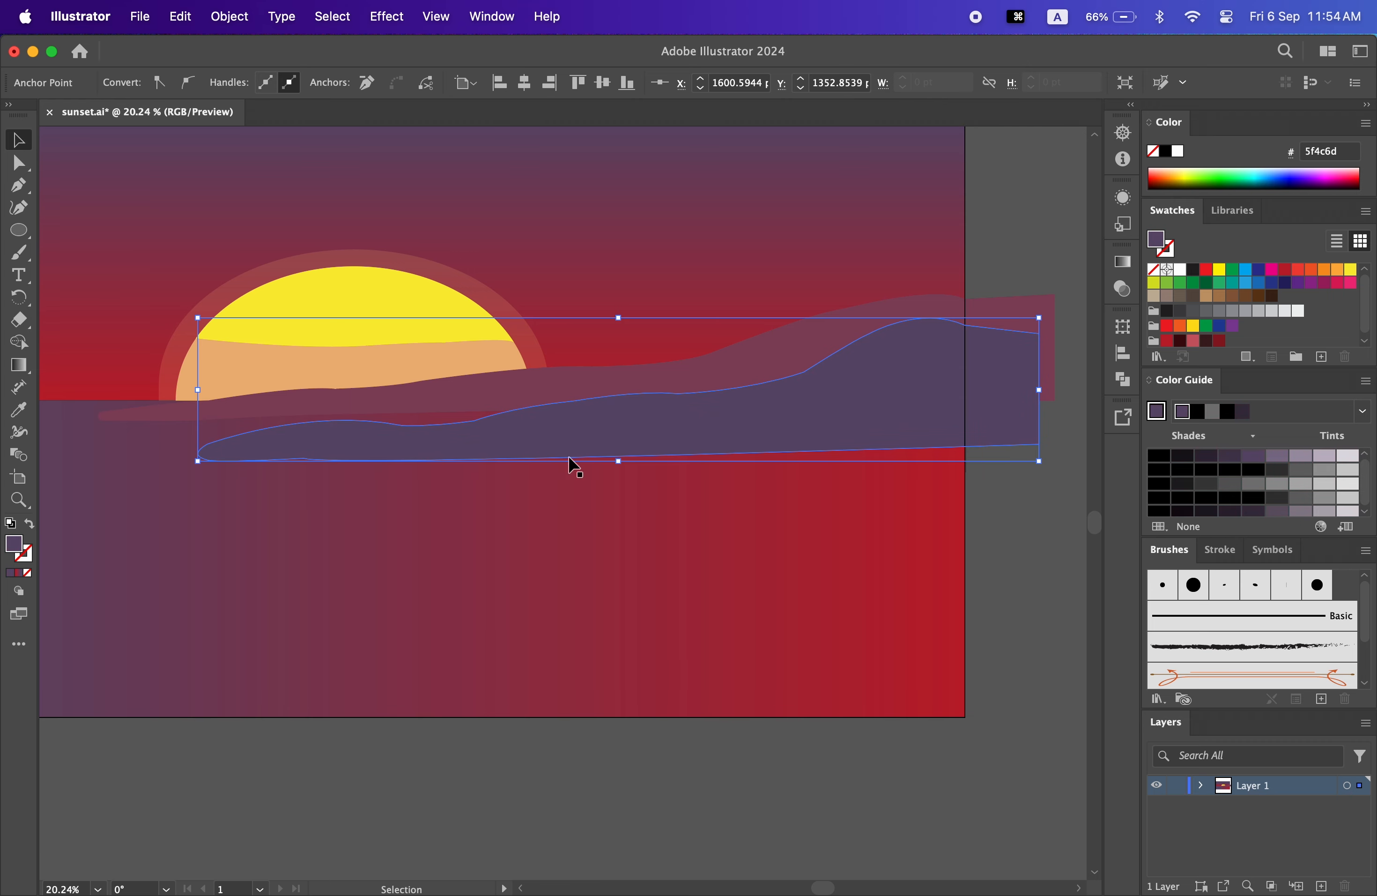
click(1051, 580)
scroll(689, 626, down, 2)
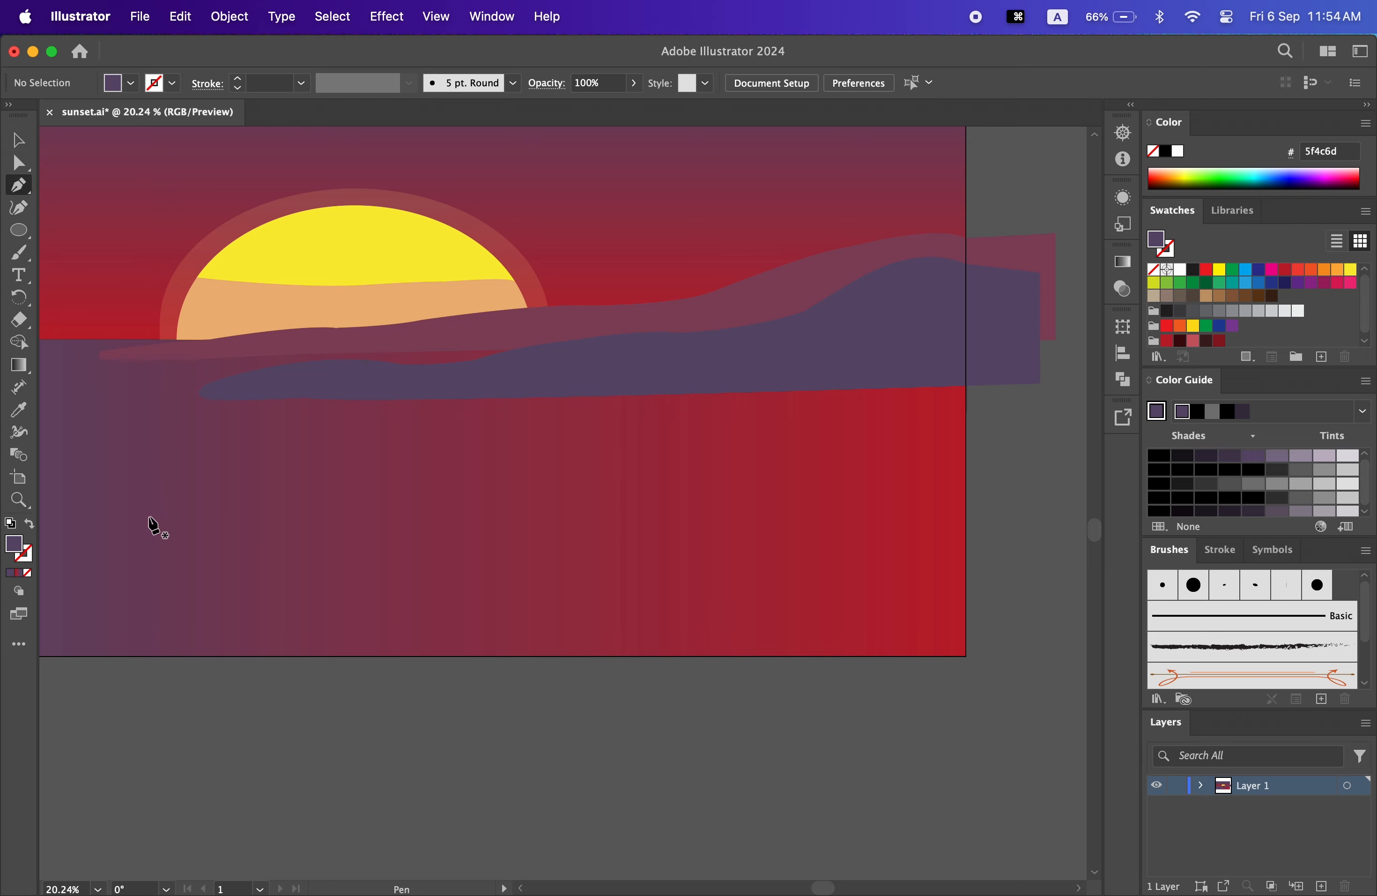
click(131, 504)
drag(460, 504, 625, 487)
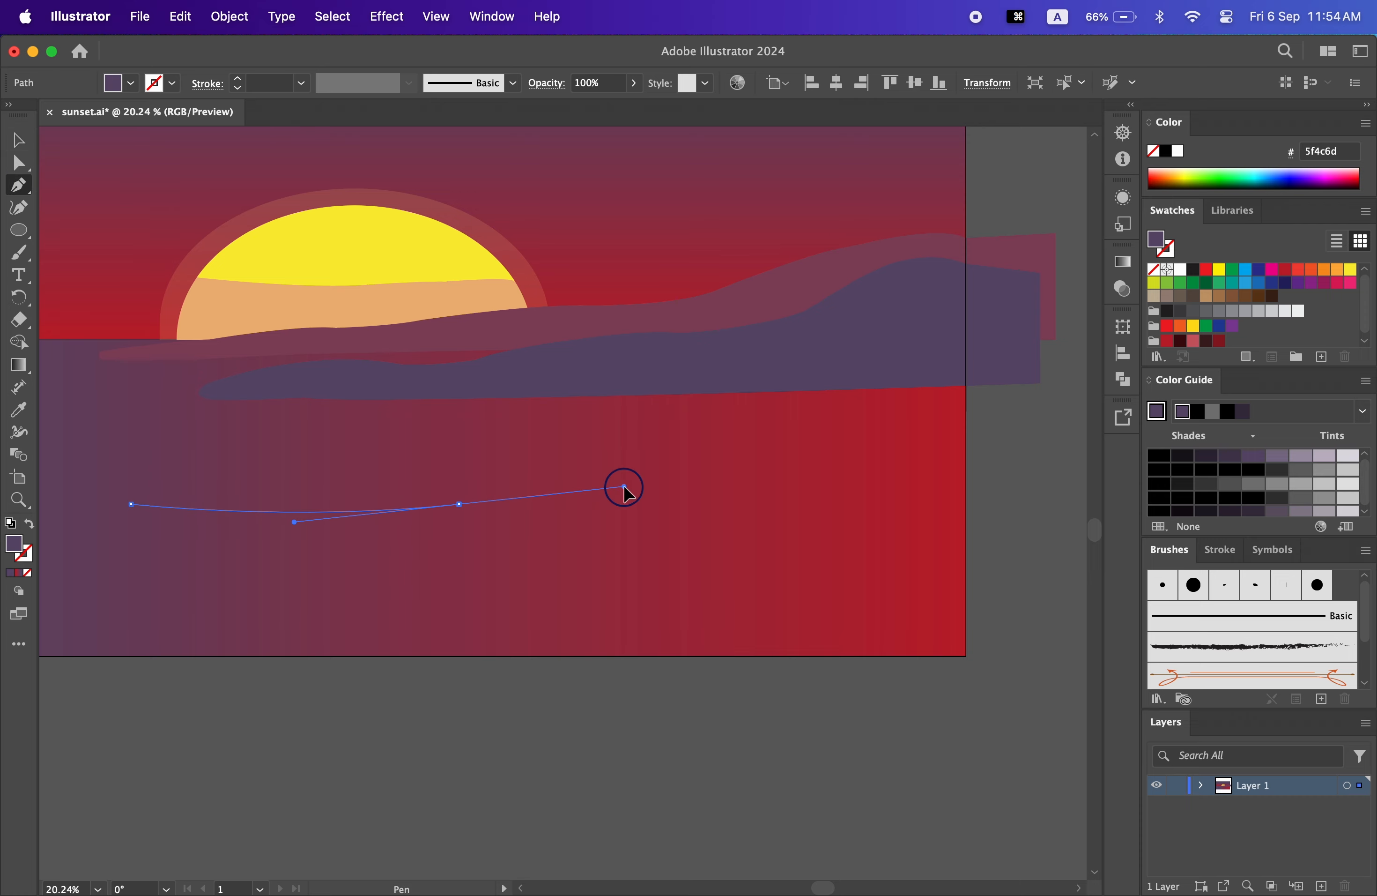
key(super+z)
key(super+z)
key(super+z)
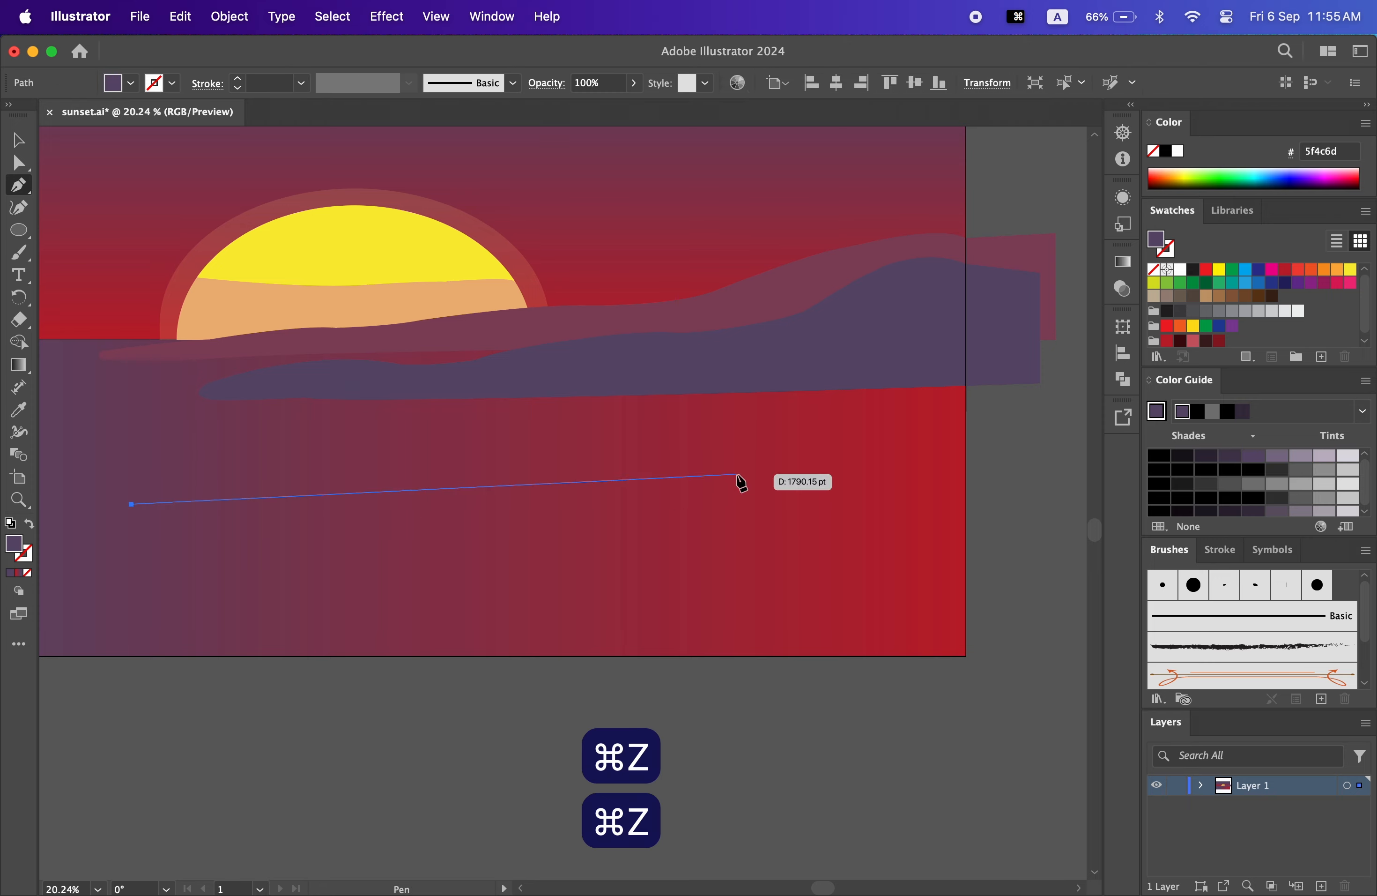
- Draw a third hill's gently wavy lower edge with the Pen tool, below the second hill and running past the artboard's right edge
click(160, 481)
drag(481, 480, 502, 470)
drag(669, 466, 739, 464)
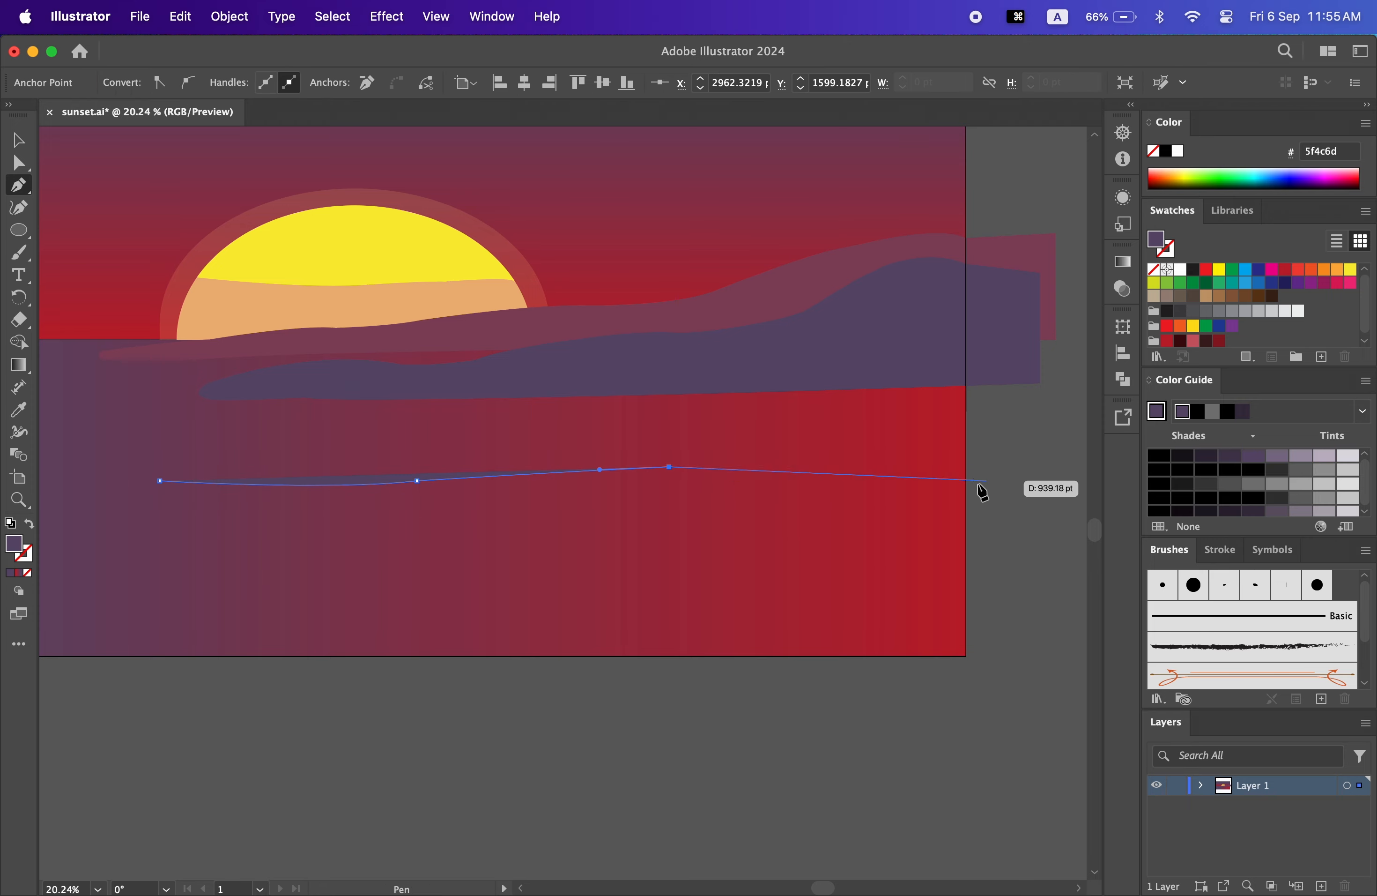
click(977, 476)
click(1027, 466)
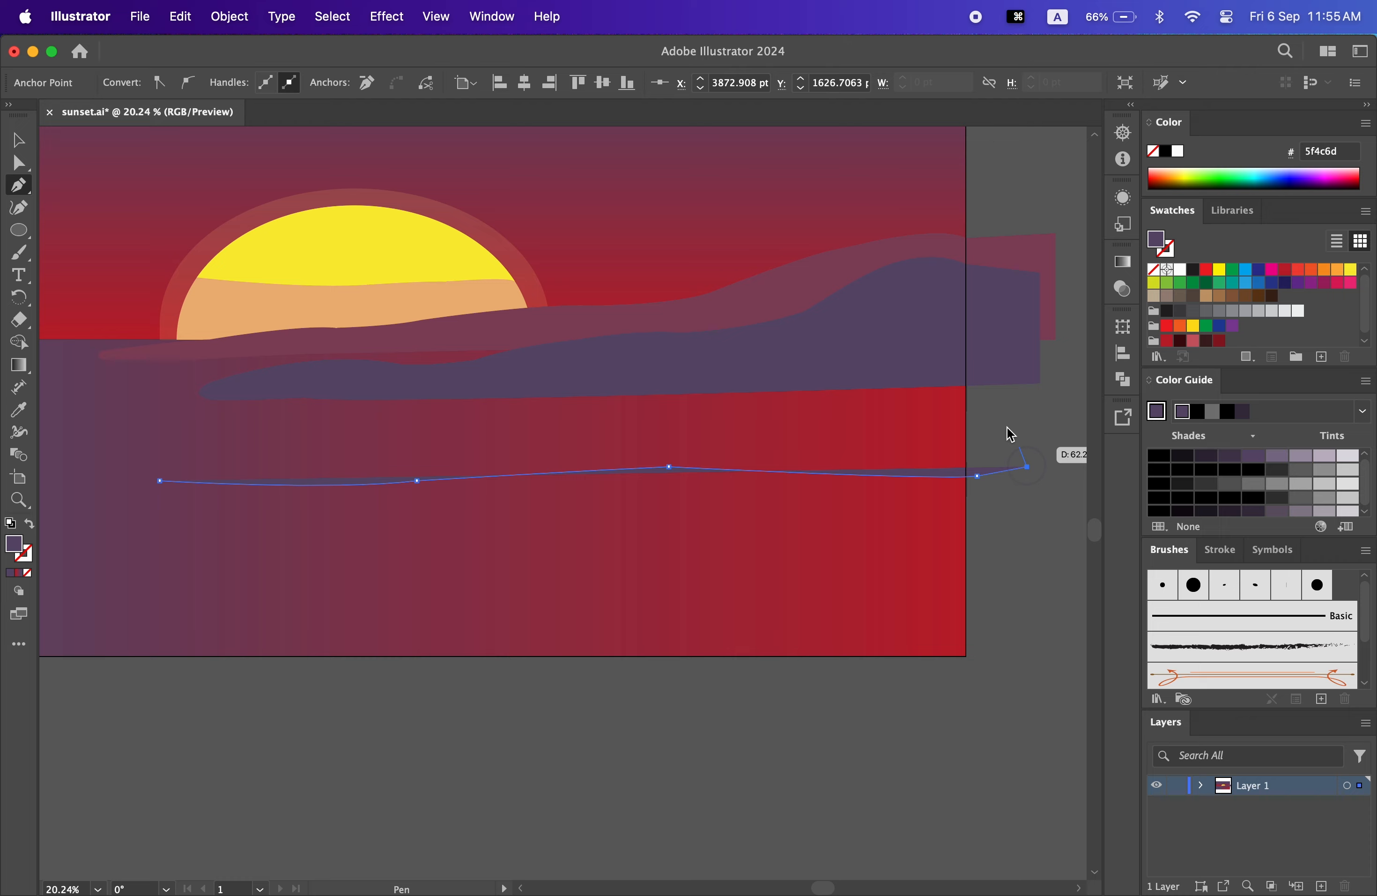
- Draw the third hill's upper edge sloping down to the left over the second hill, and close the path around a rounded left tip
click(1008, 371)
drag(451, 420, 218, 498)
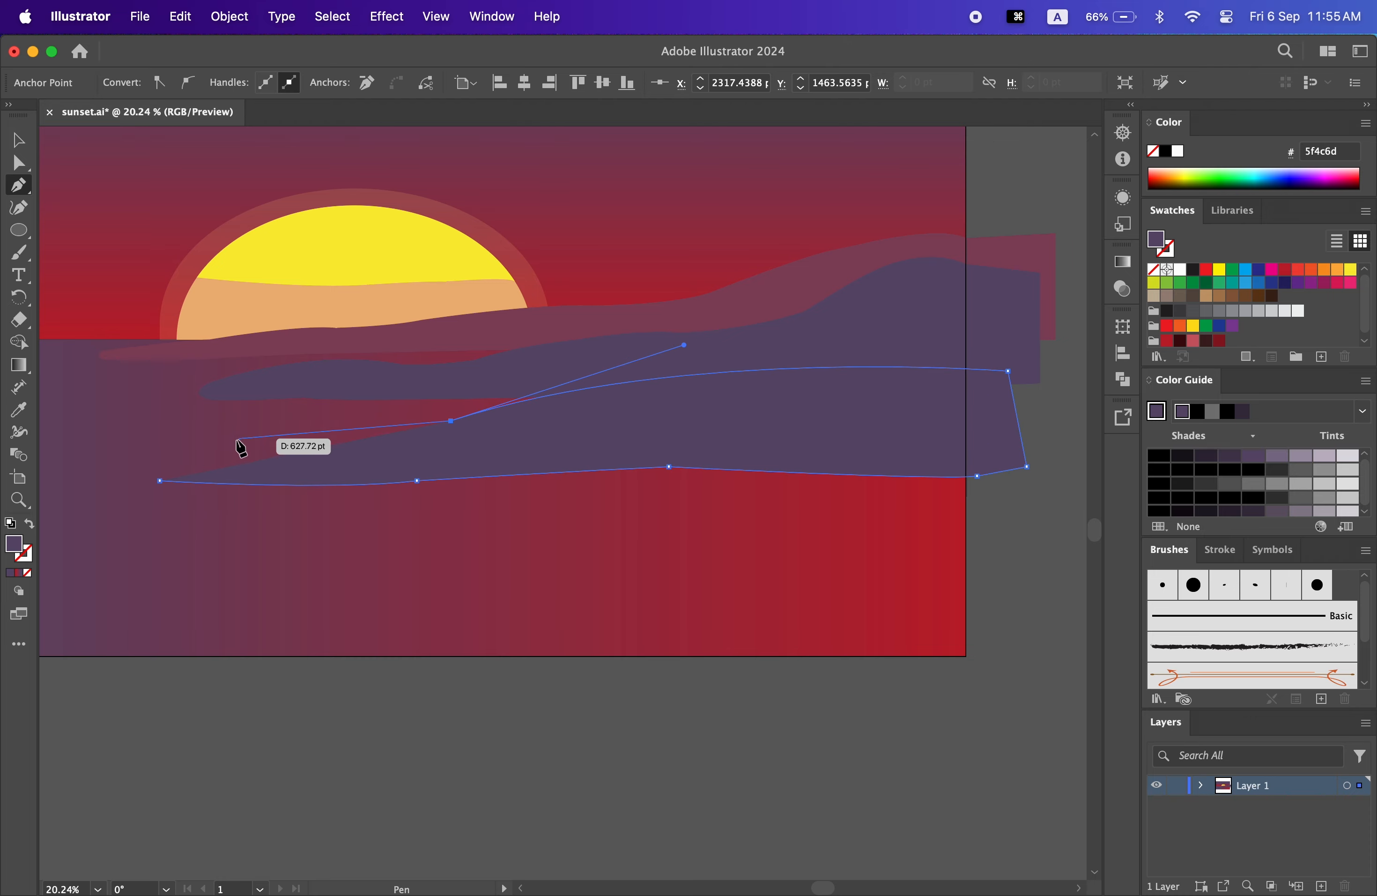
drag(218, 443, 576, 564)
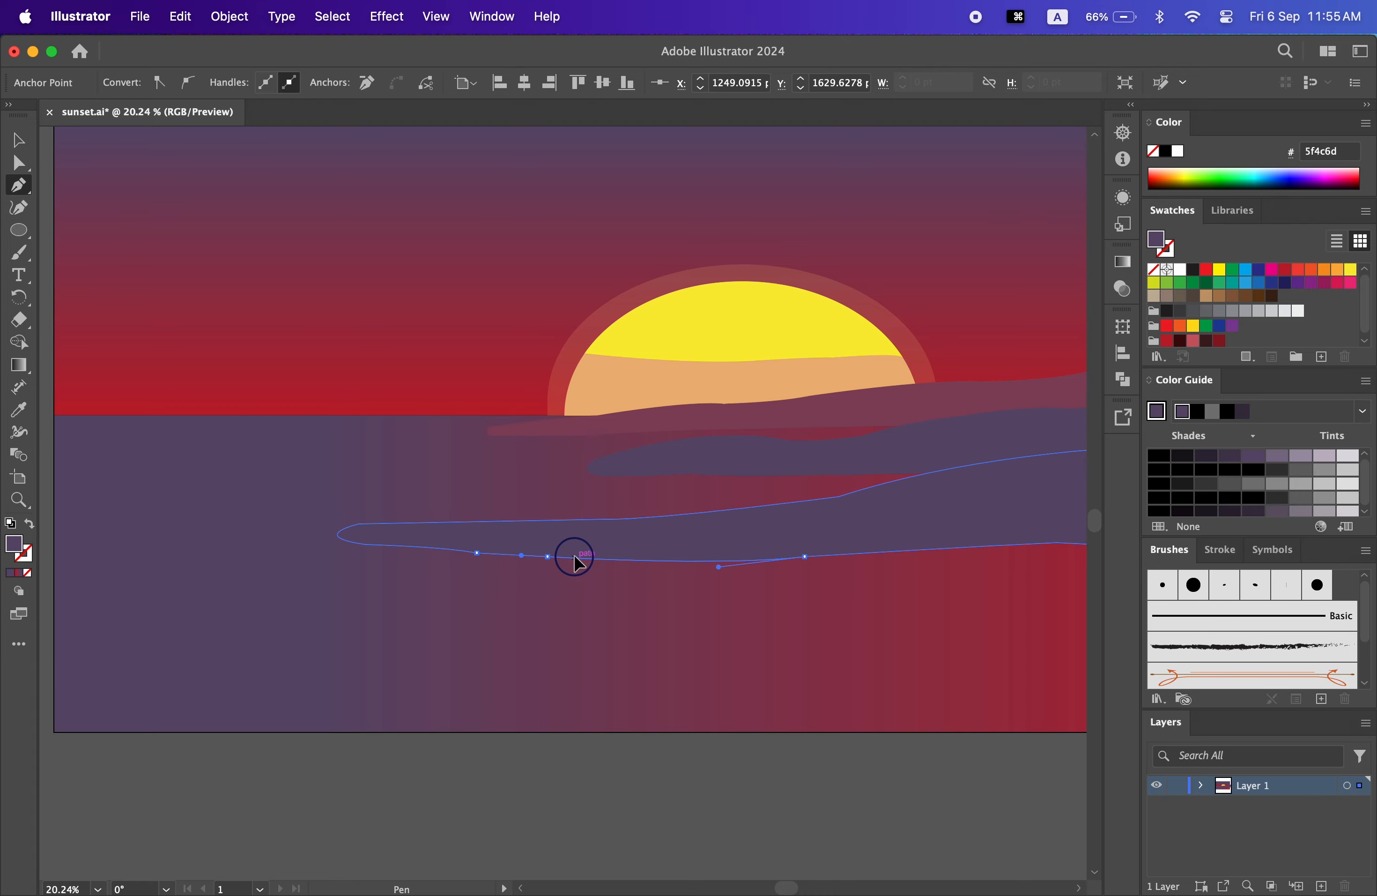
key(space)
drag(1031, 599, 705, 568)
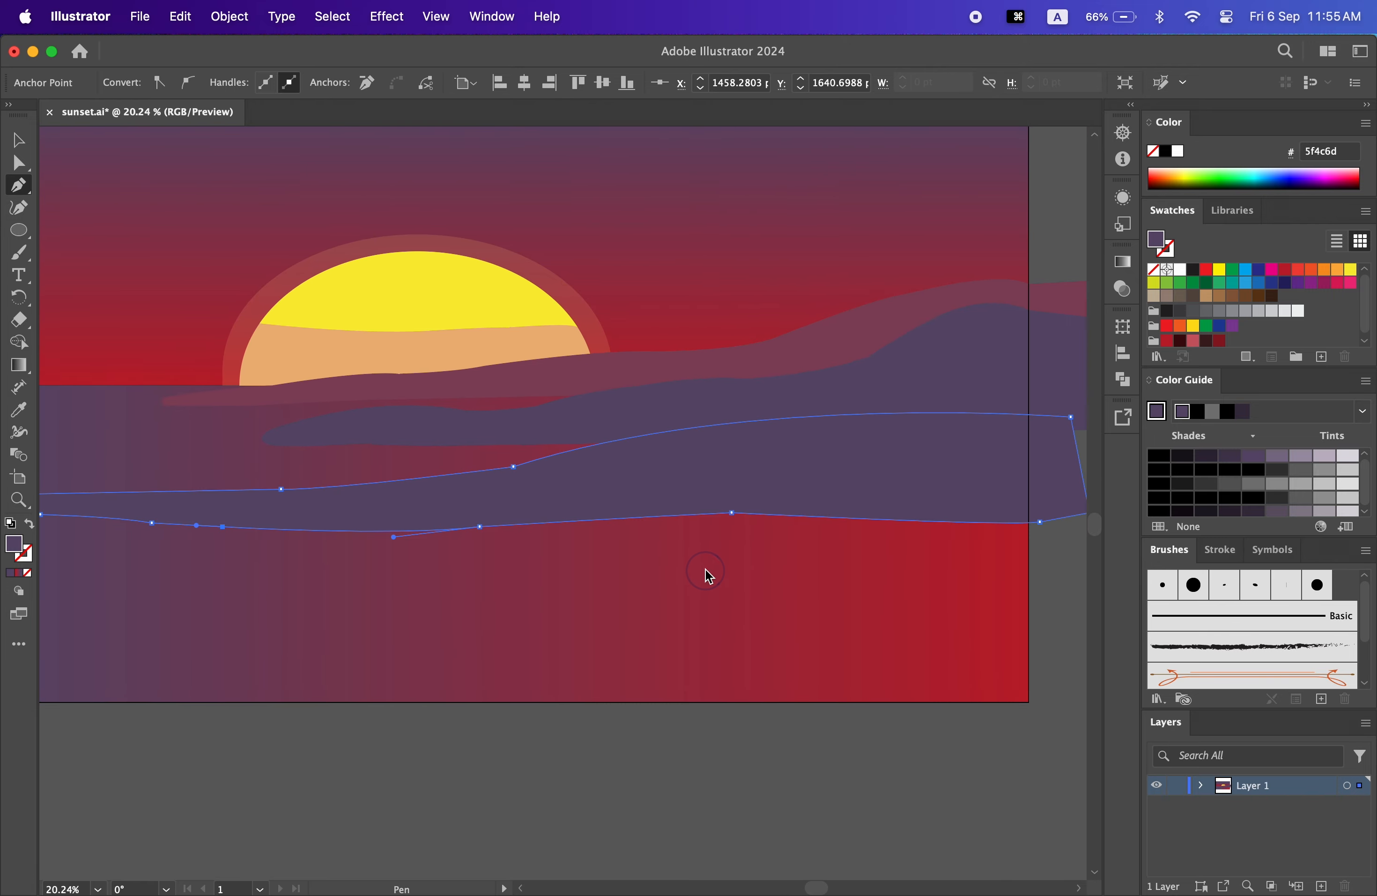
- Lower the raised middle anchor on the third hill's bottom edge by about 39 pt with Direct Selection, flattening that edge
click(11, 140)
click(738, 762)
click(15, 163)
click(679, 467)
click(732, 511)
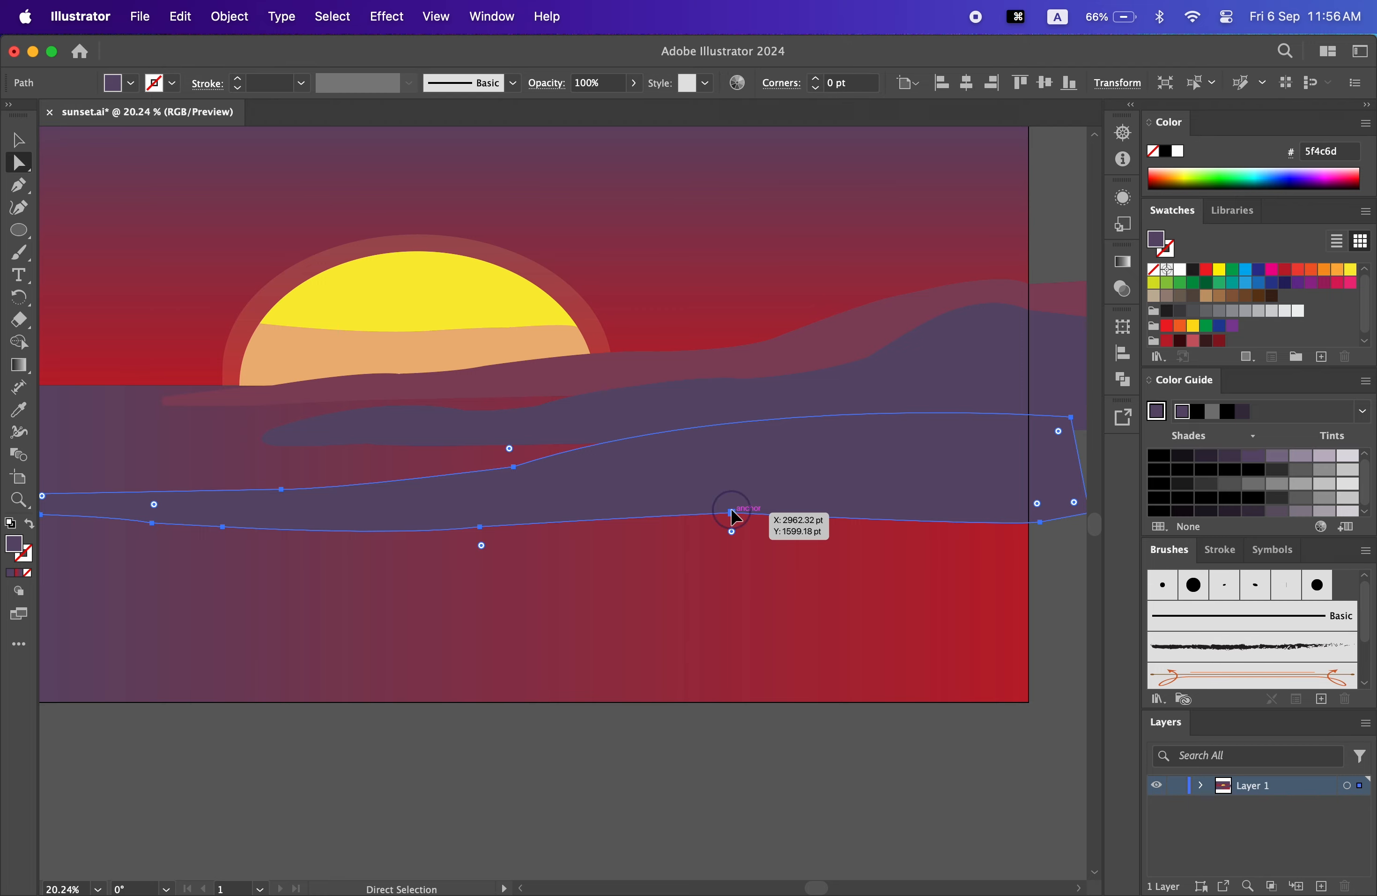
drag(731, 509, 732, 524)
key(super+z)
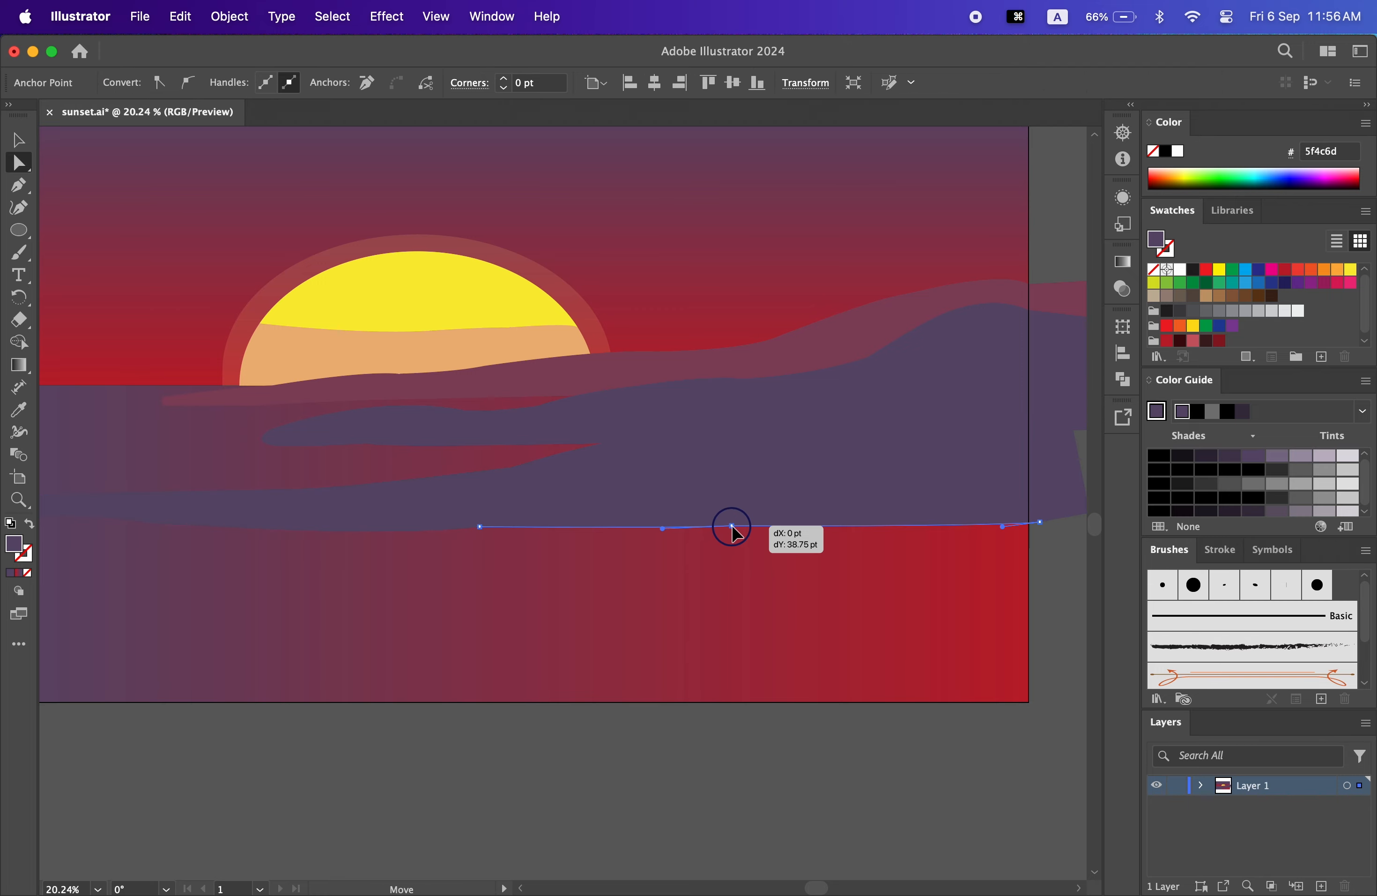
key(space)
drag(989, 779, 834, 748)
click(19, 140)
click(739, 710)
- Set the third hill's fill color to 4d375d
key(space)
drag(741, 637, 948, 621)
click(820, 428)
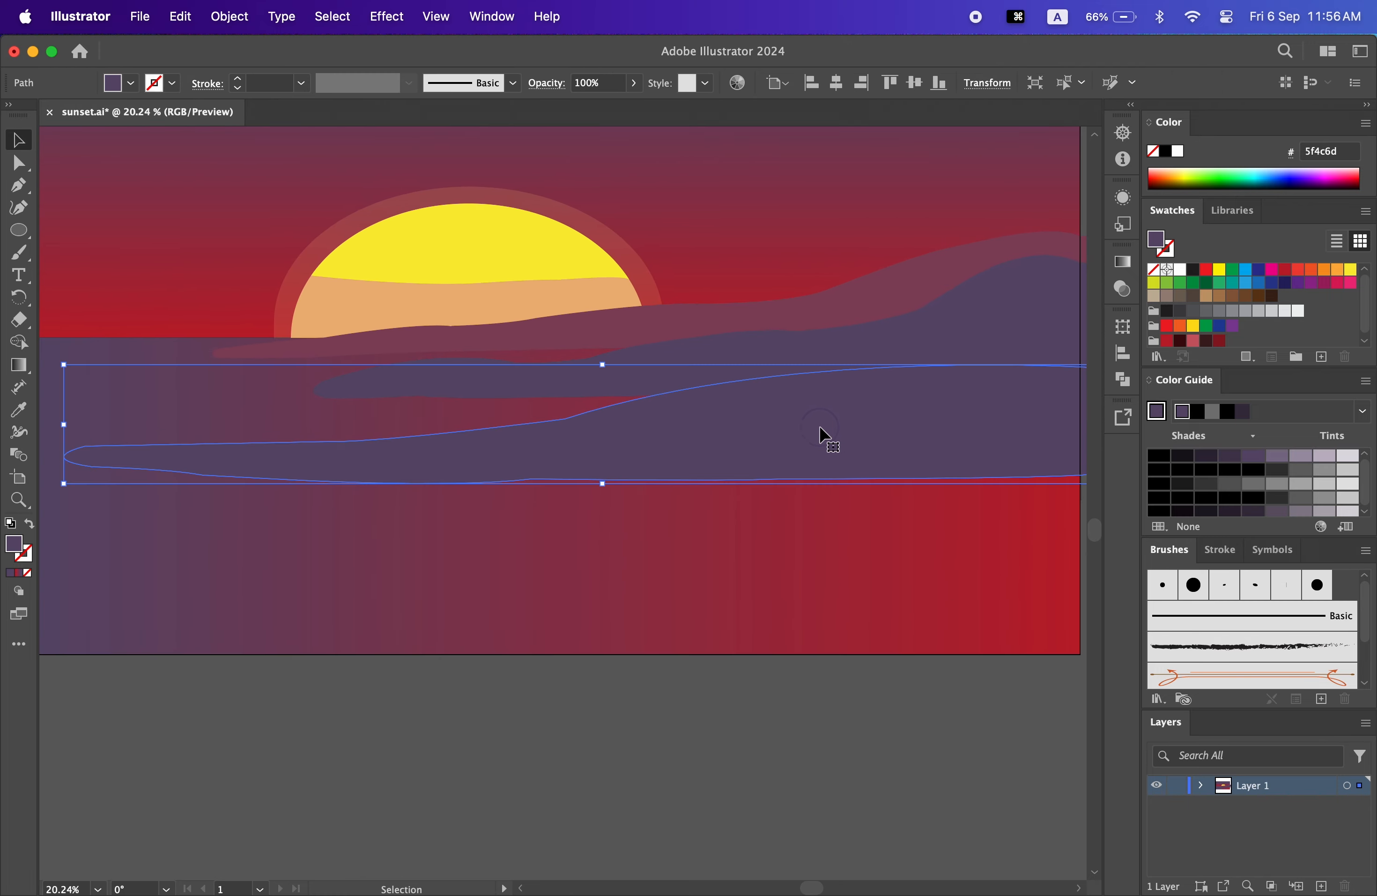
key(space)
drag(819, 427, 612, 477)
key(BackSpace)
key(BackSpace)
key(BackSpace)
key(BackSpace)
key(BackSpace)
key(BackSpace)
key(BackSpace)
key(BackSpace)
key(BackSpace)
key(BackSpace)
key(BackSpace)
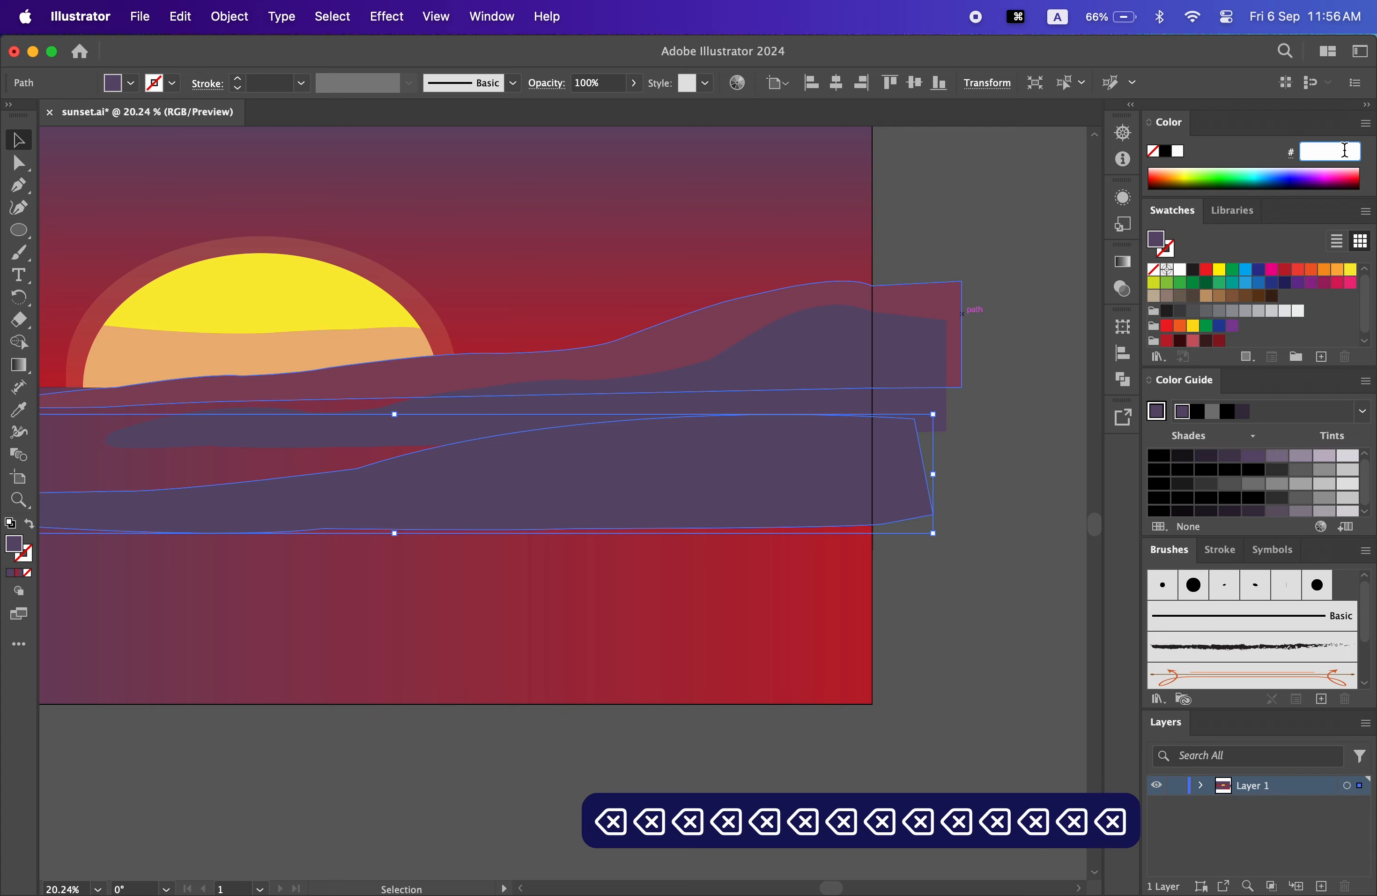
text(4d375d)
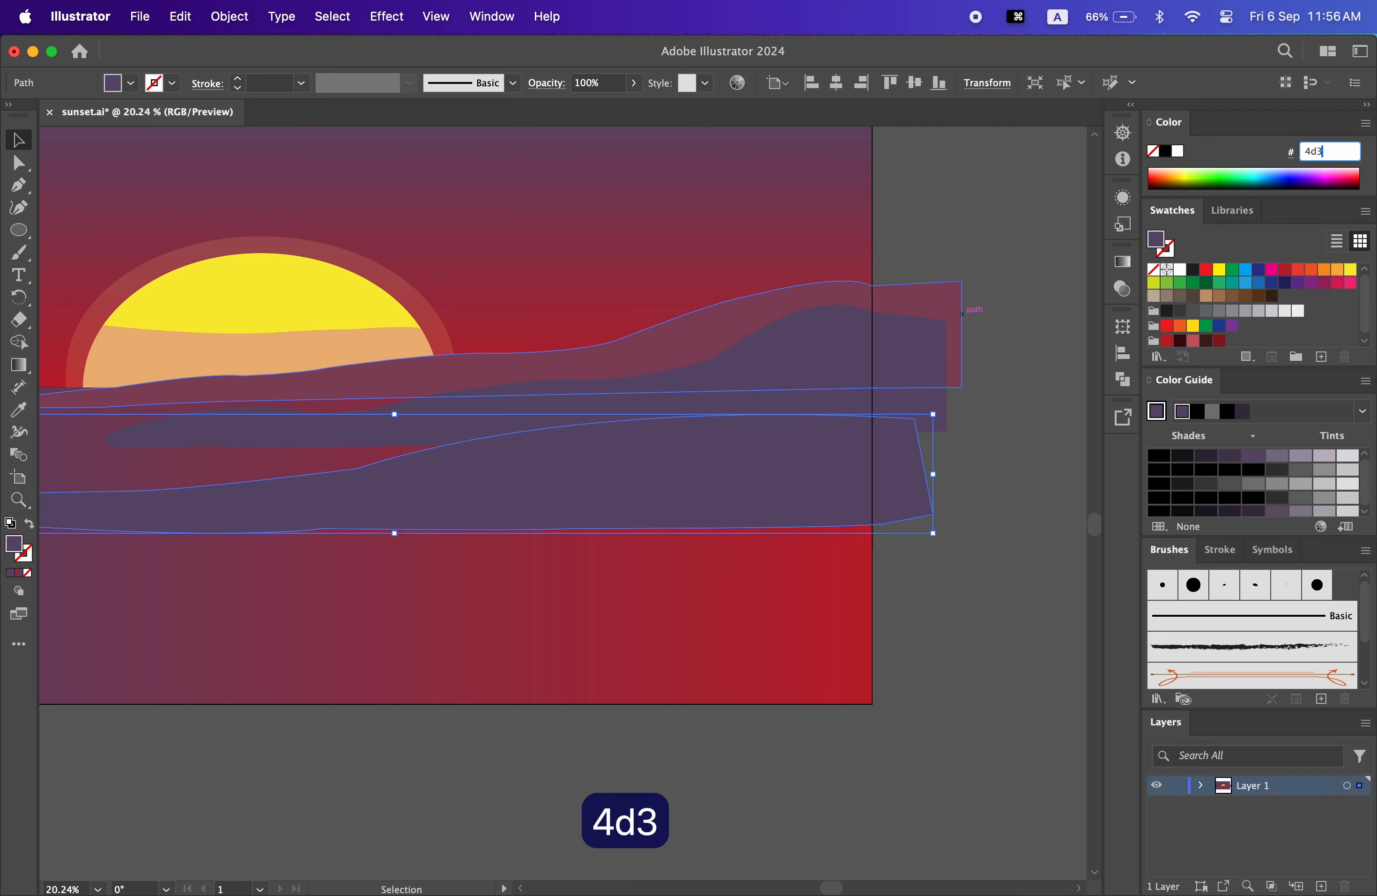
key(Return)
key(space)
drag(951, 631, 1074, 547)
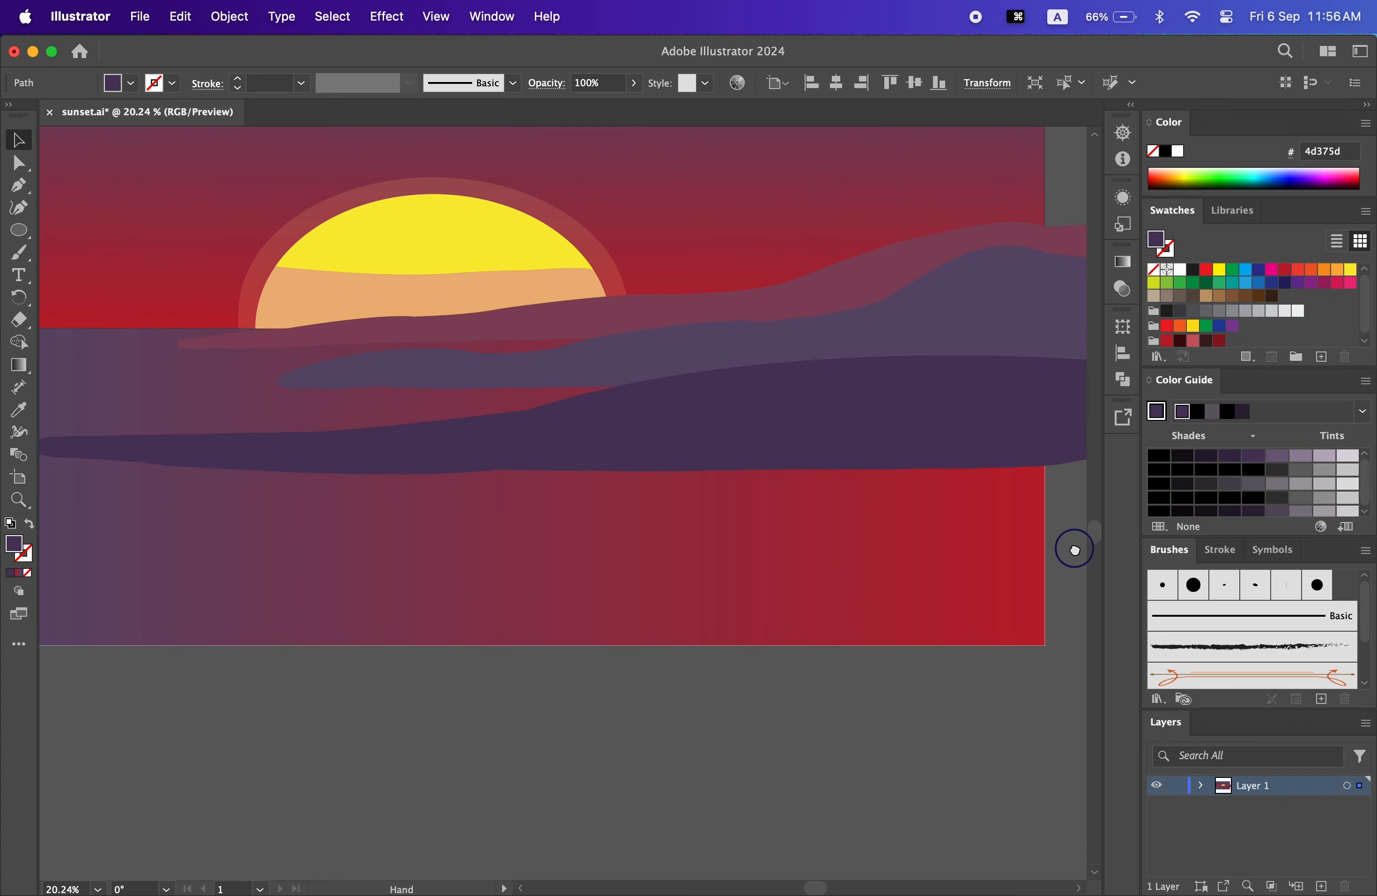
- Smooth the third hill's upper edge near its left end and its bottom edge with the Curvature tool, and deselect it
drag(424, 492, 541, 648)
click(19, 208)
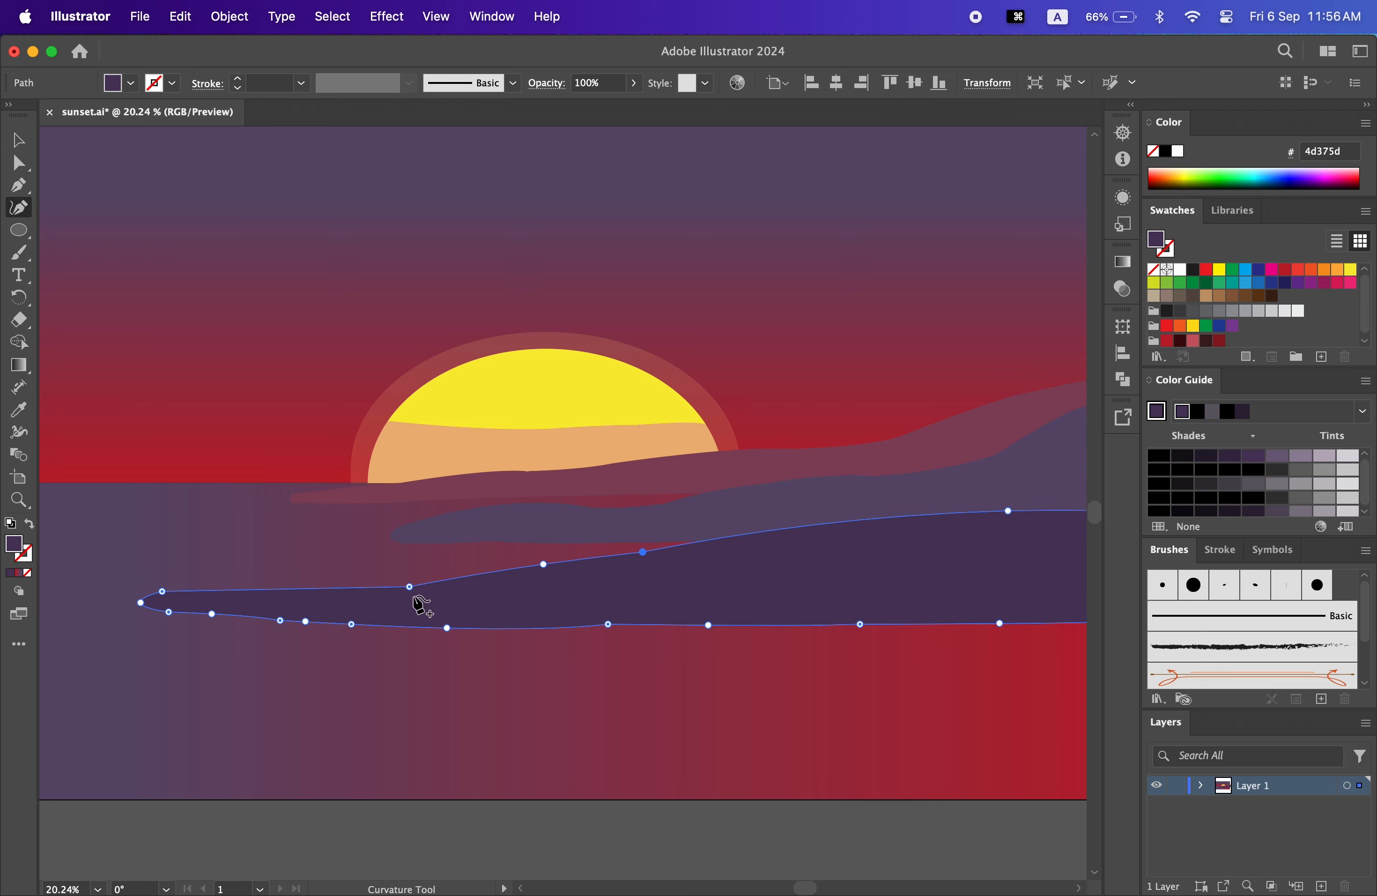
drag(410, 586, 409, 578)
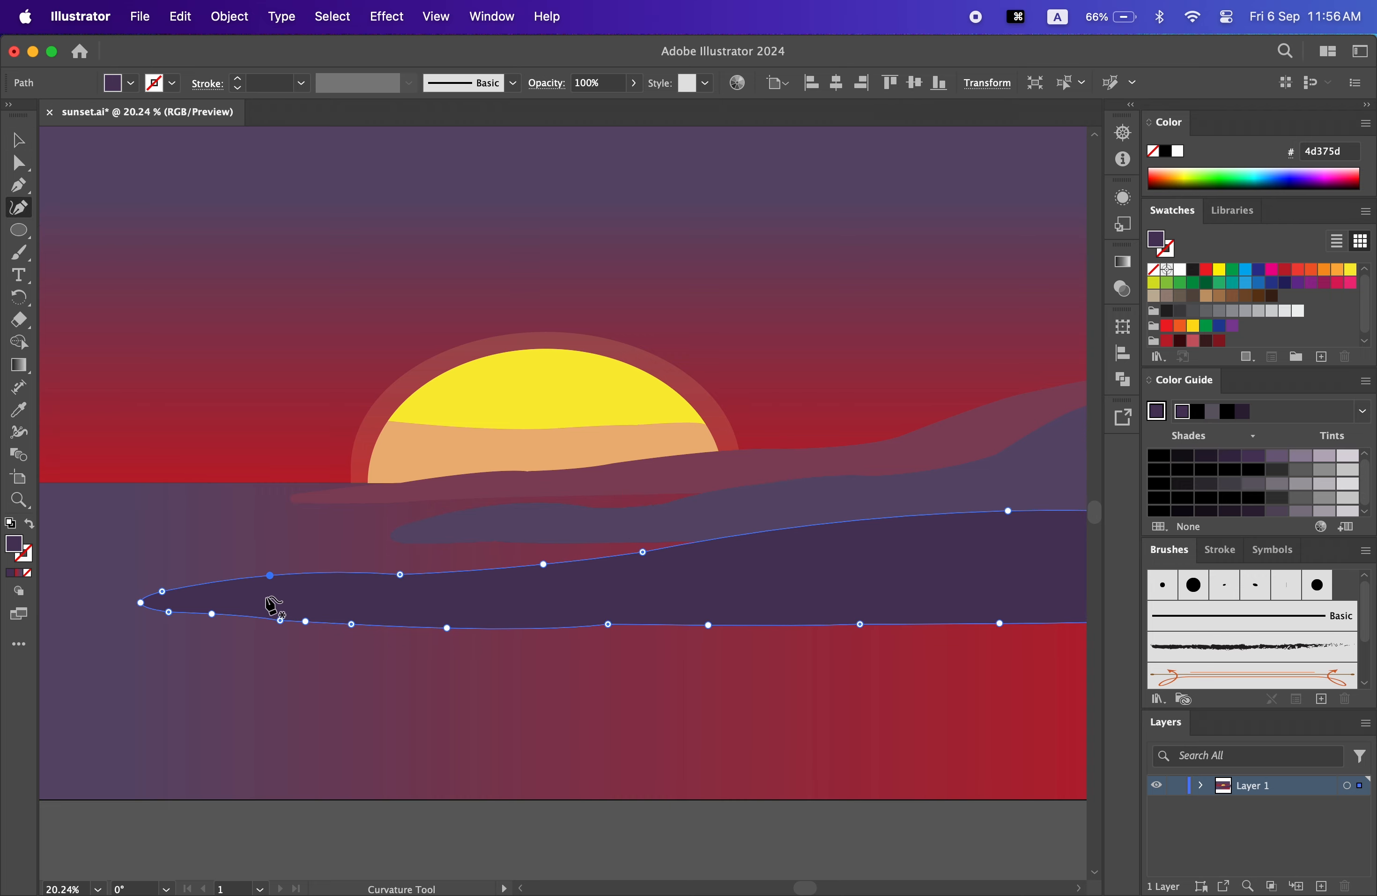
drag(749, 706, 575, 630)
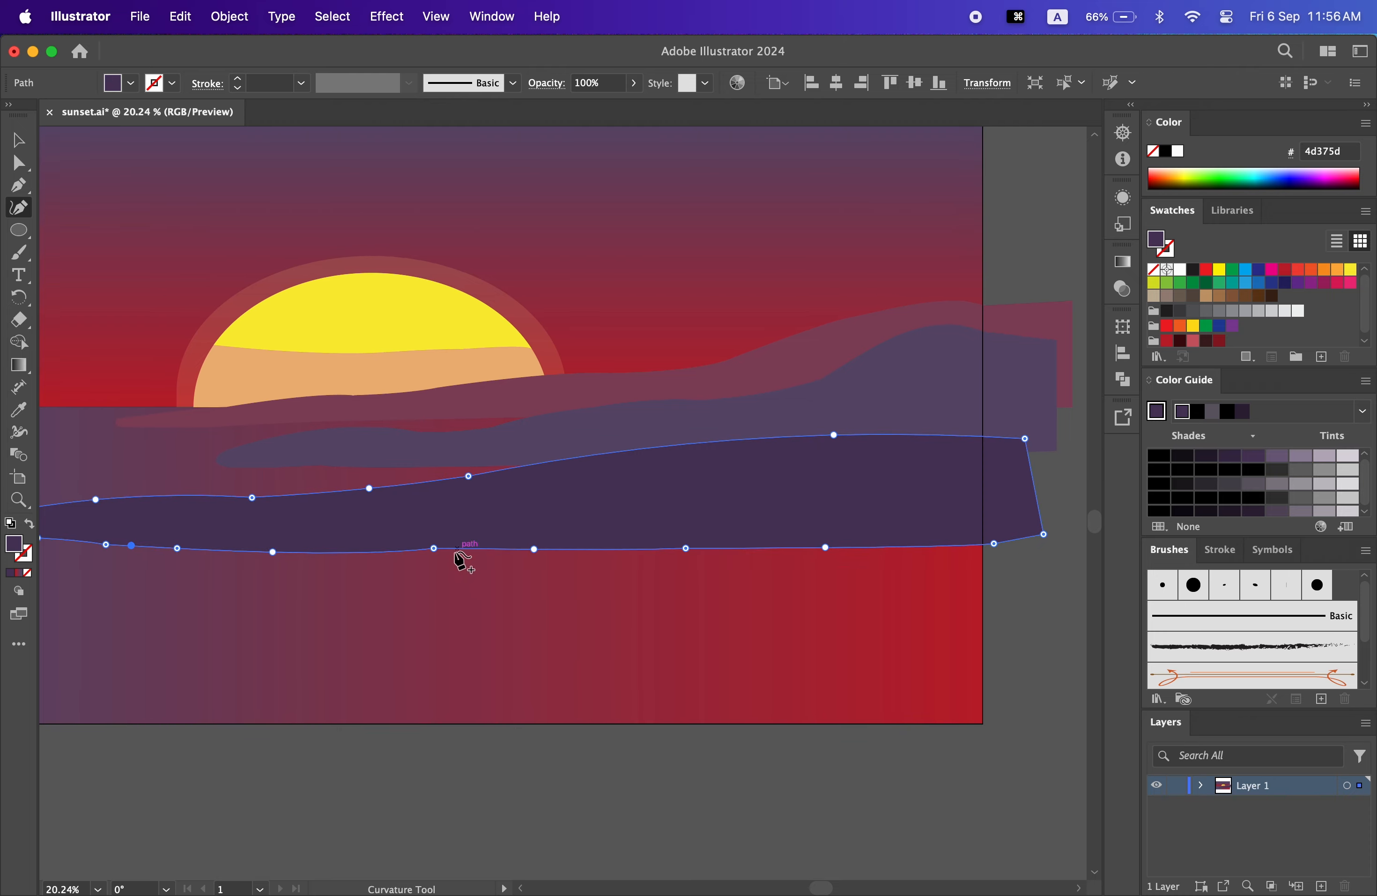
drag(434, 556, 432, 548)
drag(638, 712, 870, 762)
key(v)
key(z)
drag(745, 731, 677, 626)
drag(597, 599, 412, 508)
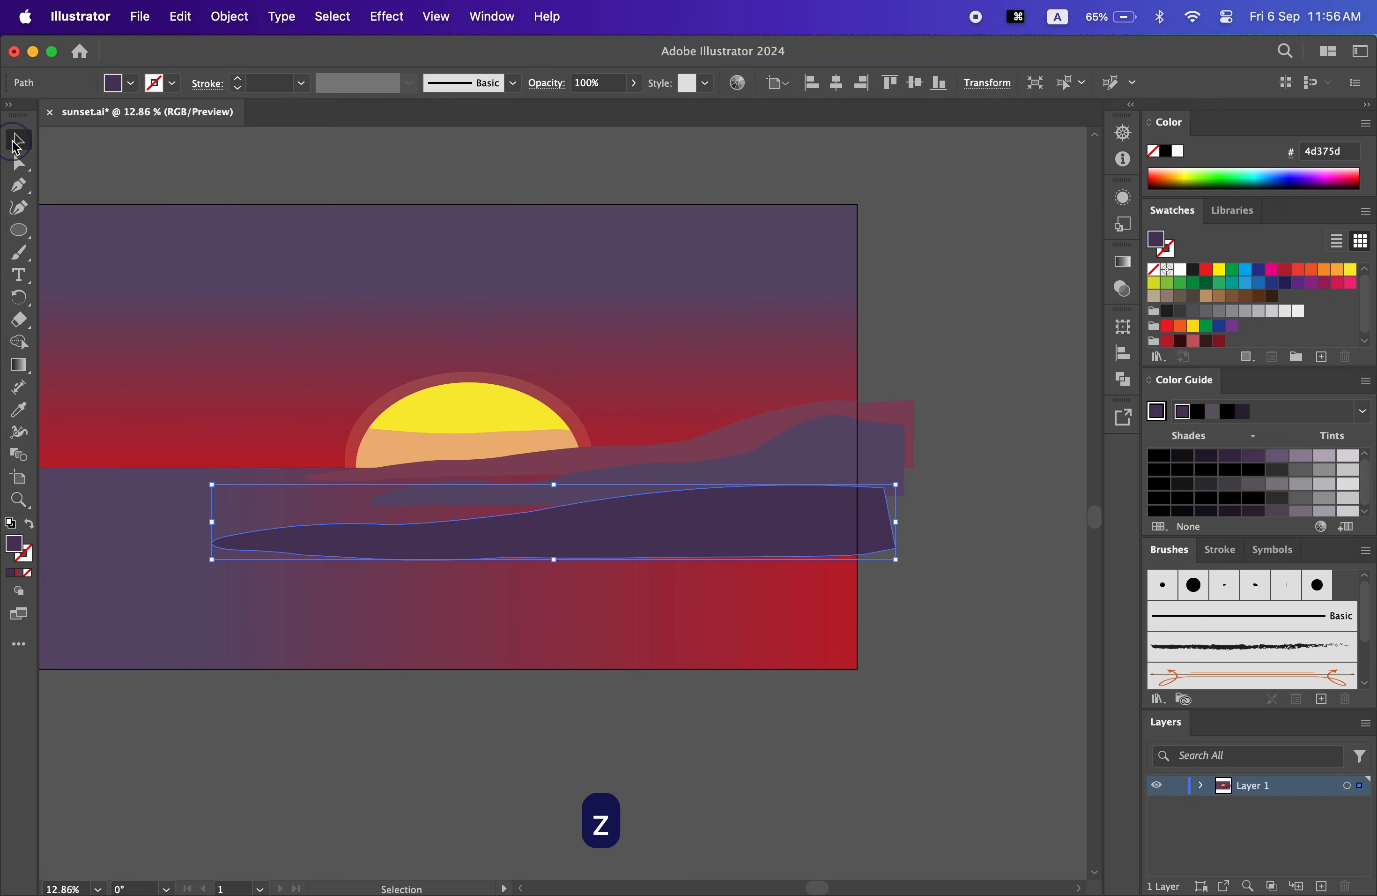
click(901, 752)
drag(546, 742, 624, 744)
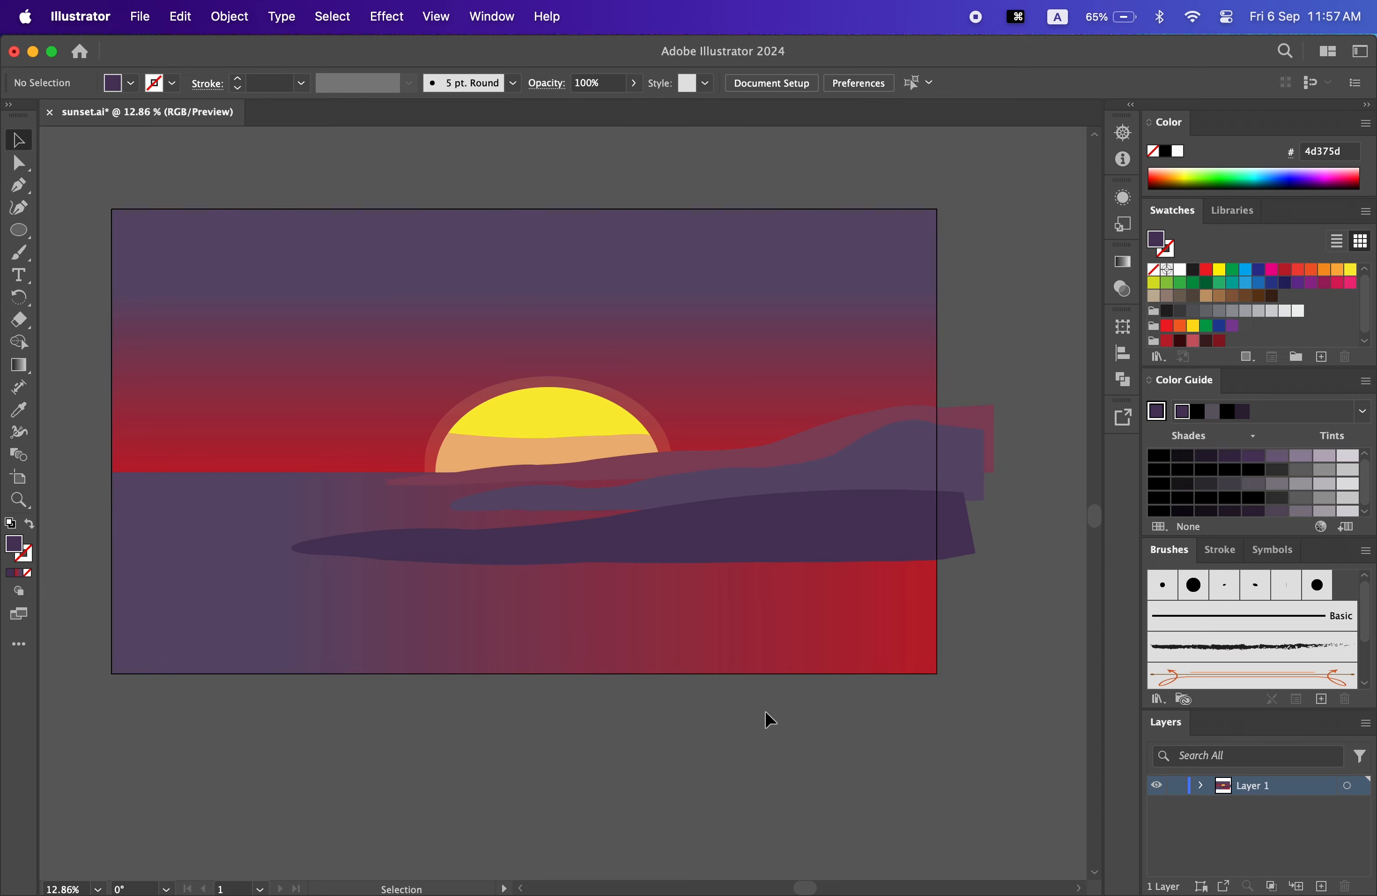
key(z)
drag(752, 703, 797, 763)
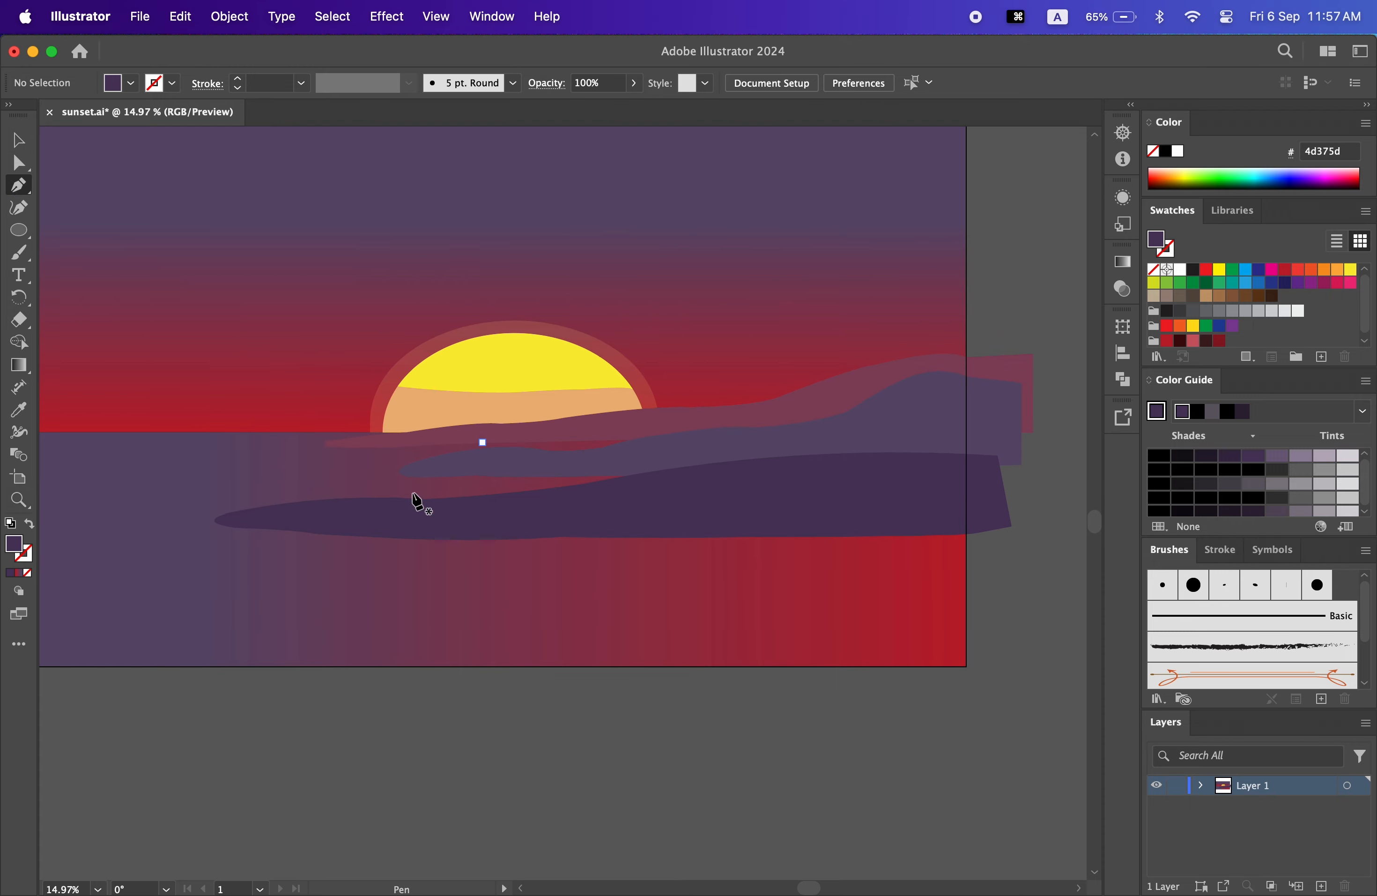
- Draw a front hill's upper edge with the Pen tool, curving up from the artboard's bottom edge to its right edge
click(403, 666)
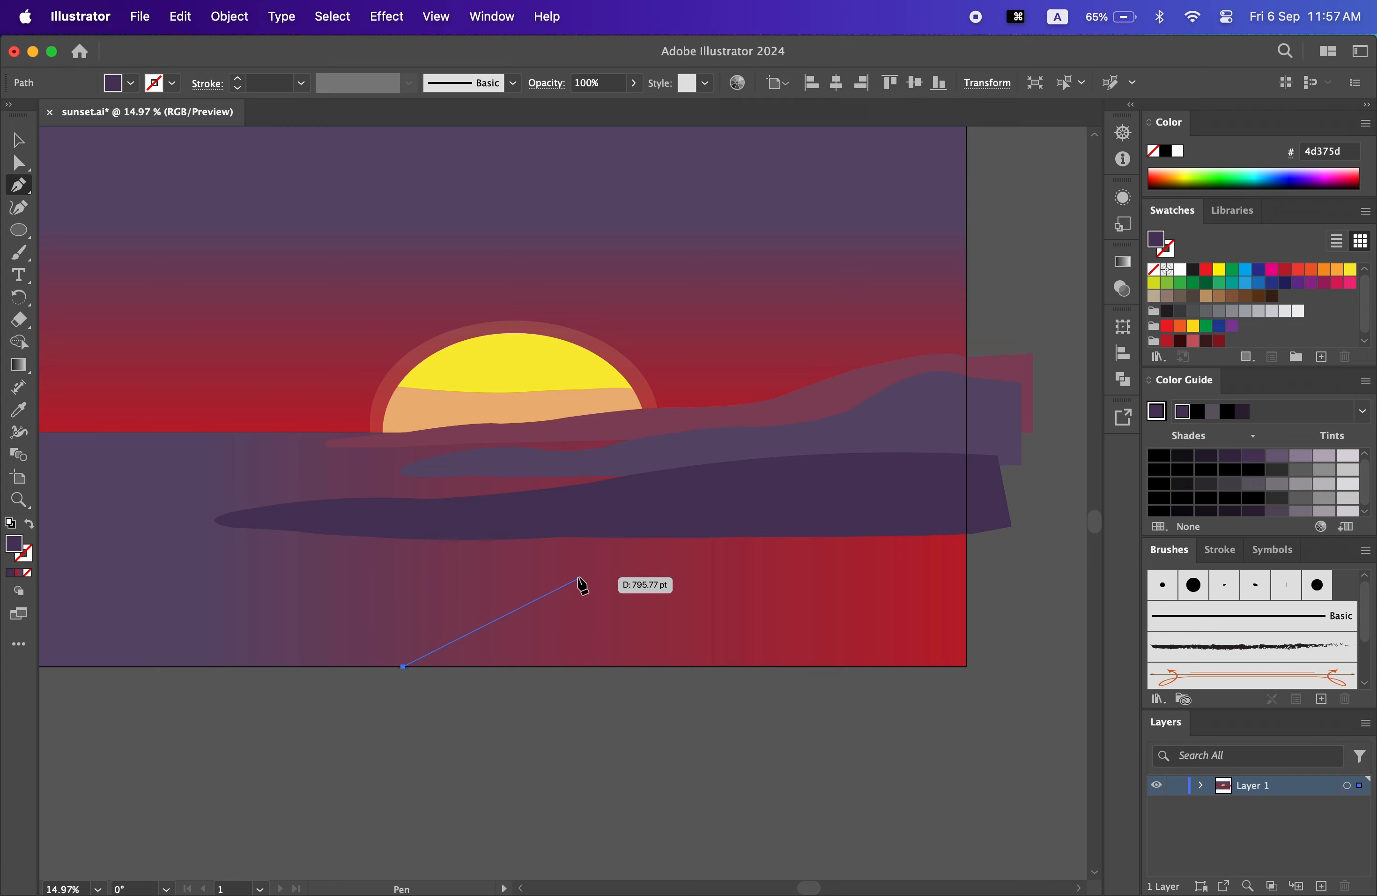
drag(500, 598, 801, 519)
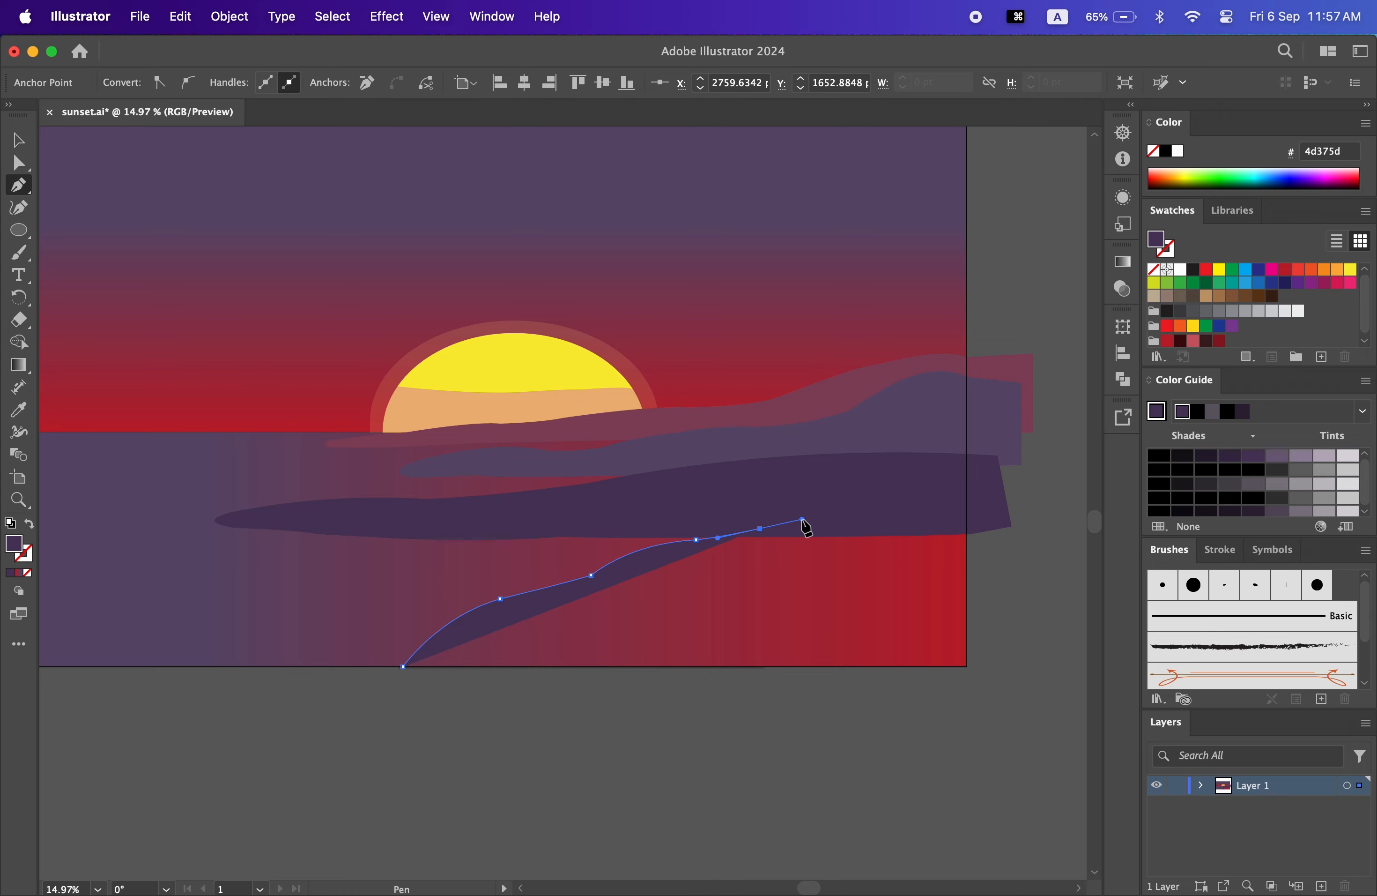
drag(965, 476, 1015, 499)
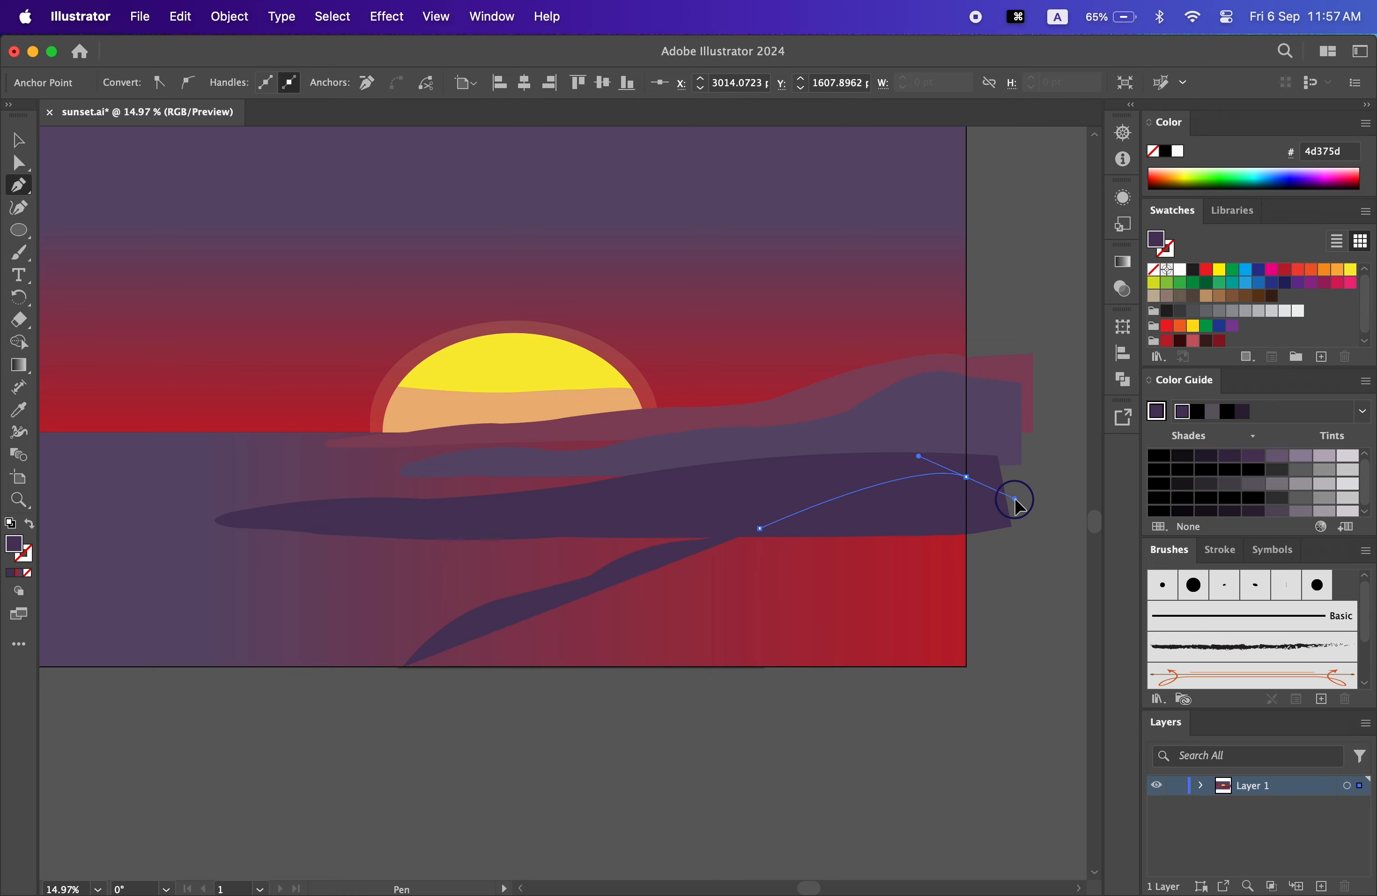
scroll(717, 504, right, 5)
click(792, 474)
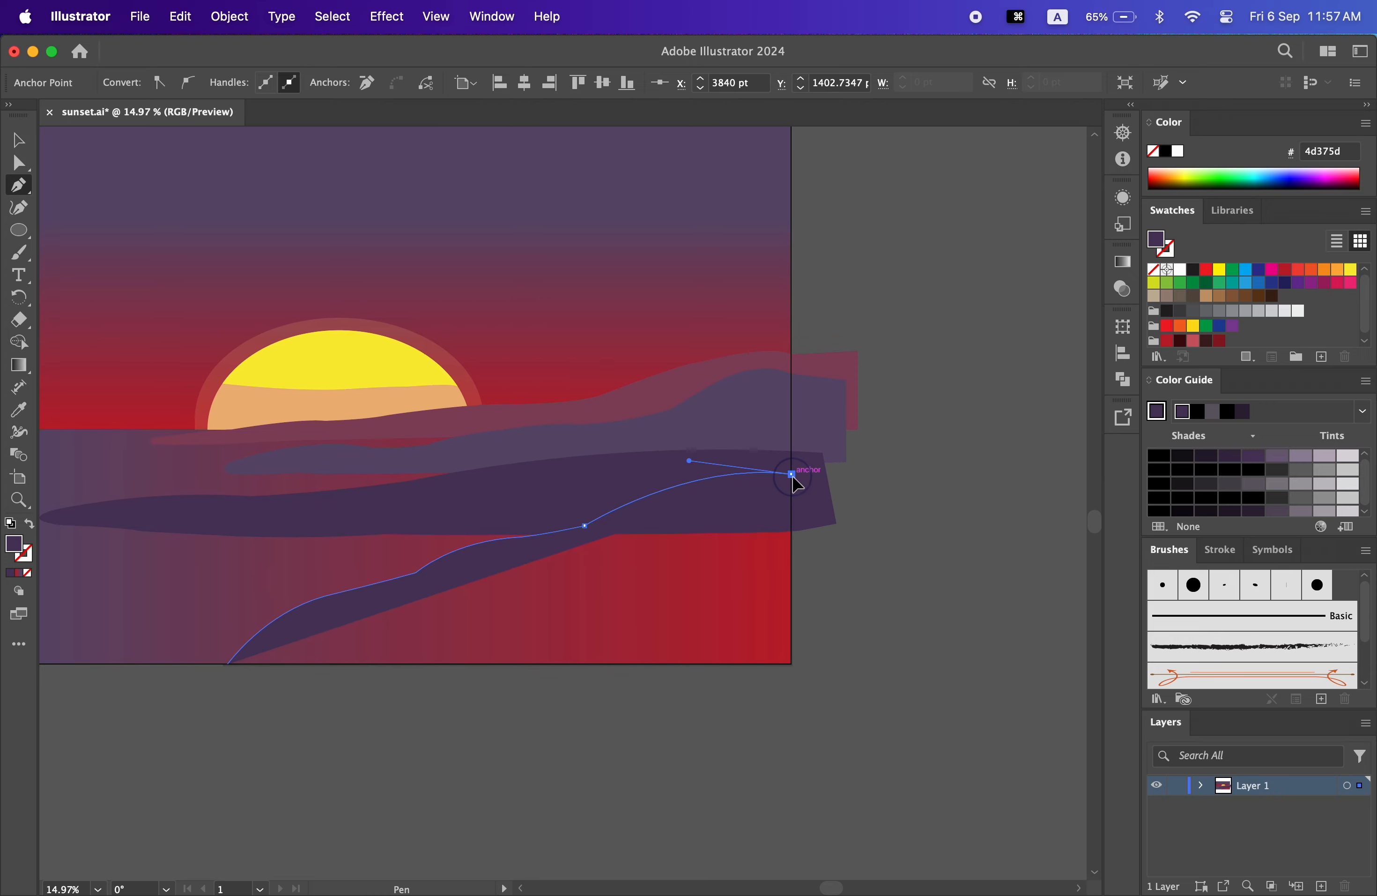
- Extend the front hill's path beyond the artboard's right and bottom edges and close it at its starting anchor
click(877, 481)
click(852, 747)
click(616, 768)
click(96, 762)
click(227, 664)
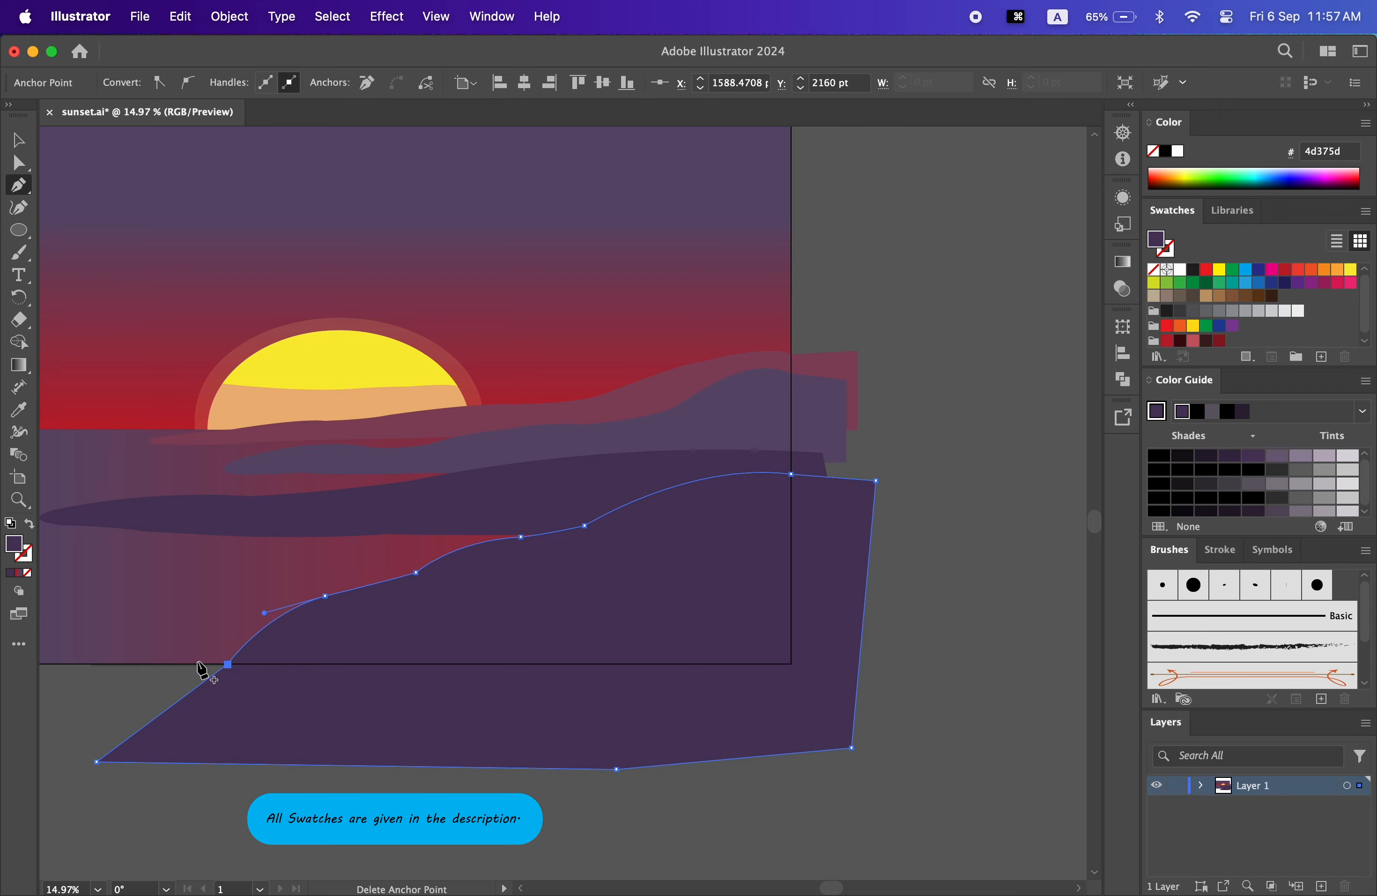
- Set the front hill's fill color to 313347
key(v)
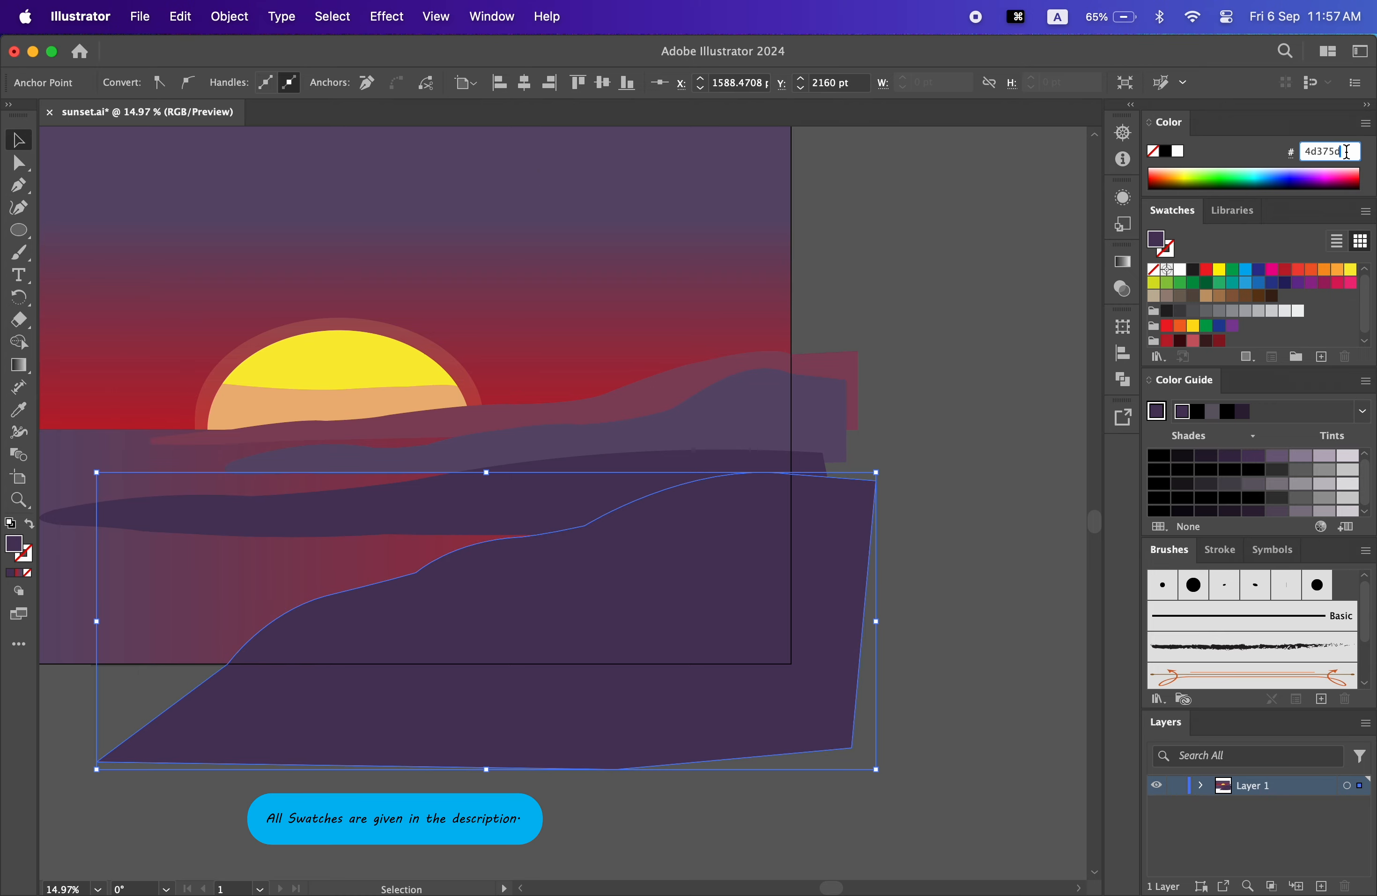
key(BackSpace)
key(BackSpace)
key(BackSpace)
key(BackSpace)
key(BackSpace)
key(BackSpace)
key(BackSpace)
key(BackSpace)
text(313347)
key(Return)
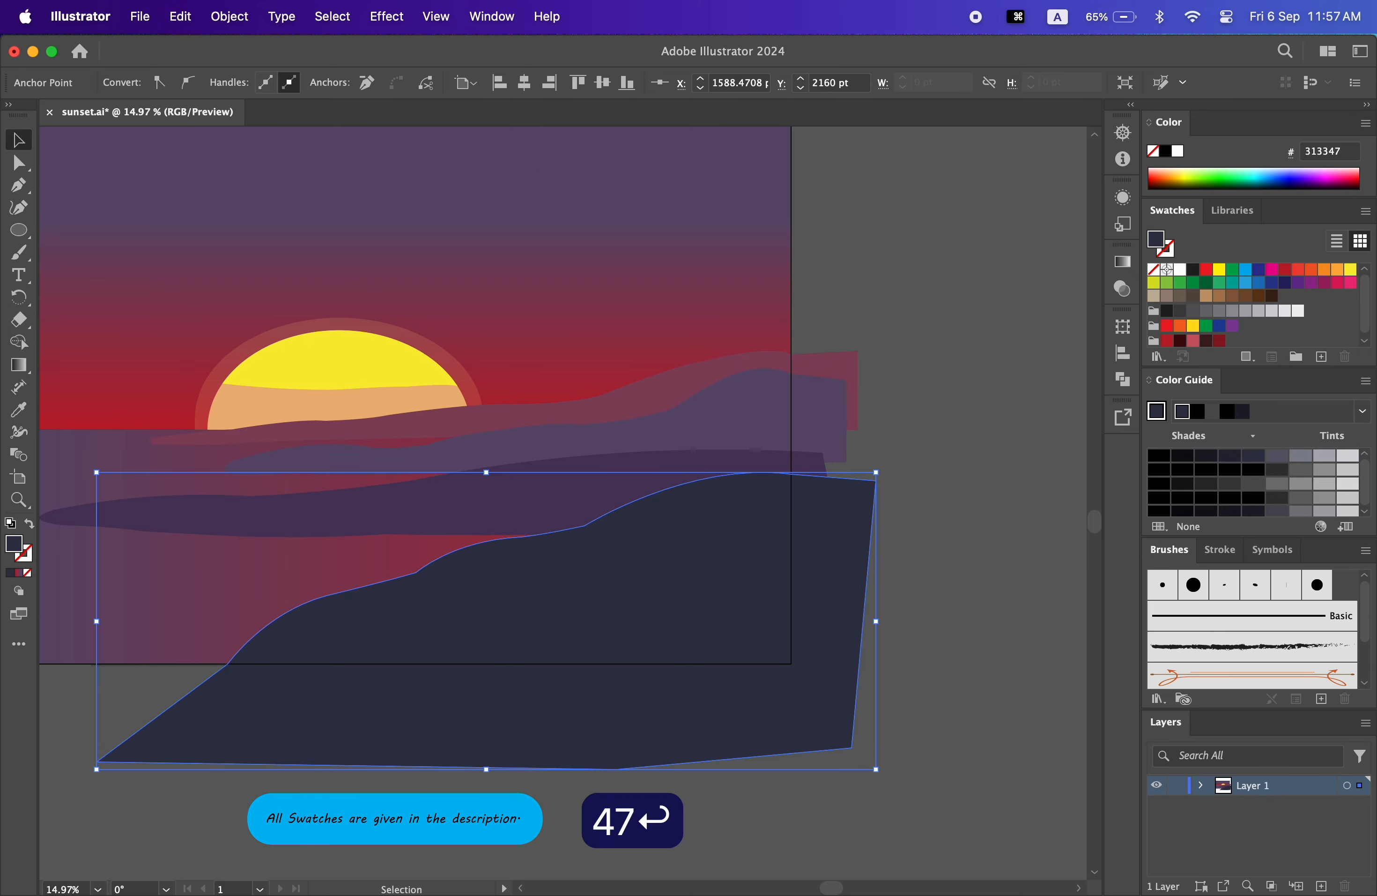
- Unlock all artwork and trim the parts of the three rear hills that overhang the artboard's right edge with Shape Builder
scroll(876, 650, left, 4)
scroll(909, 707, left, 1)
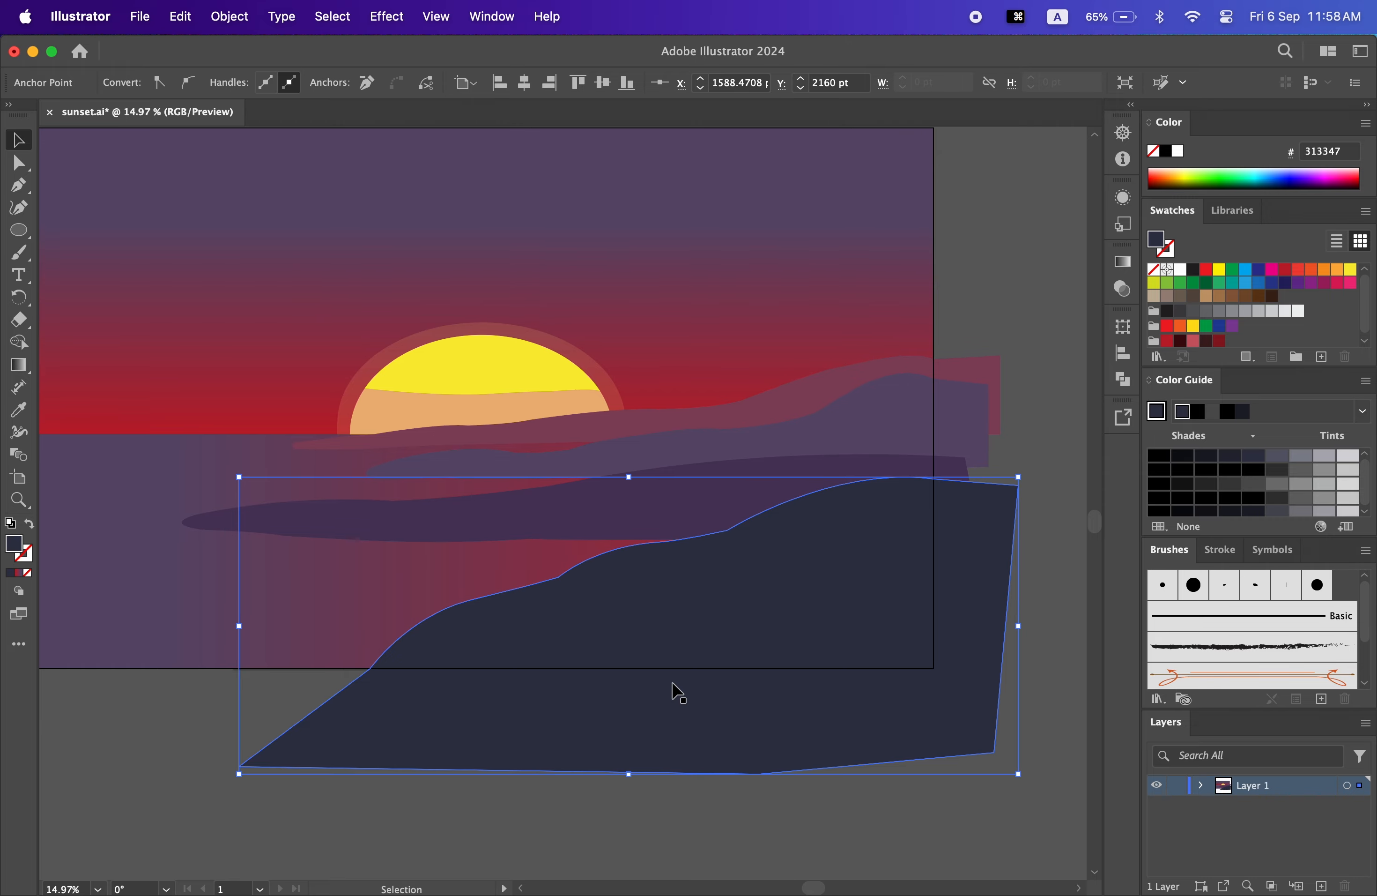
click(229, 16)
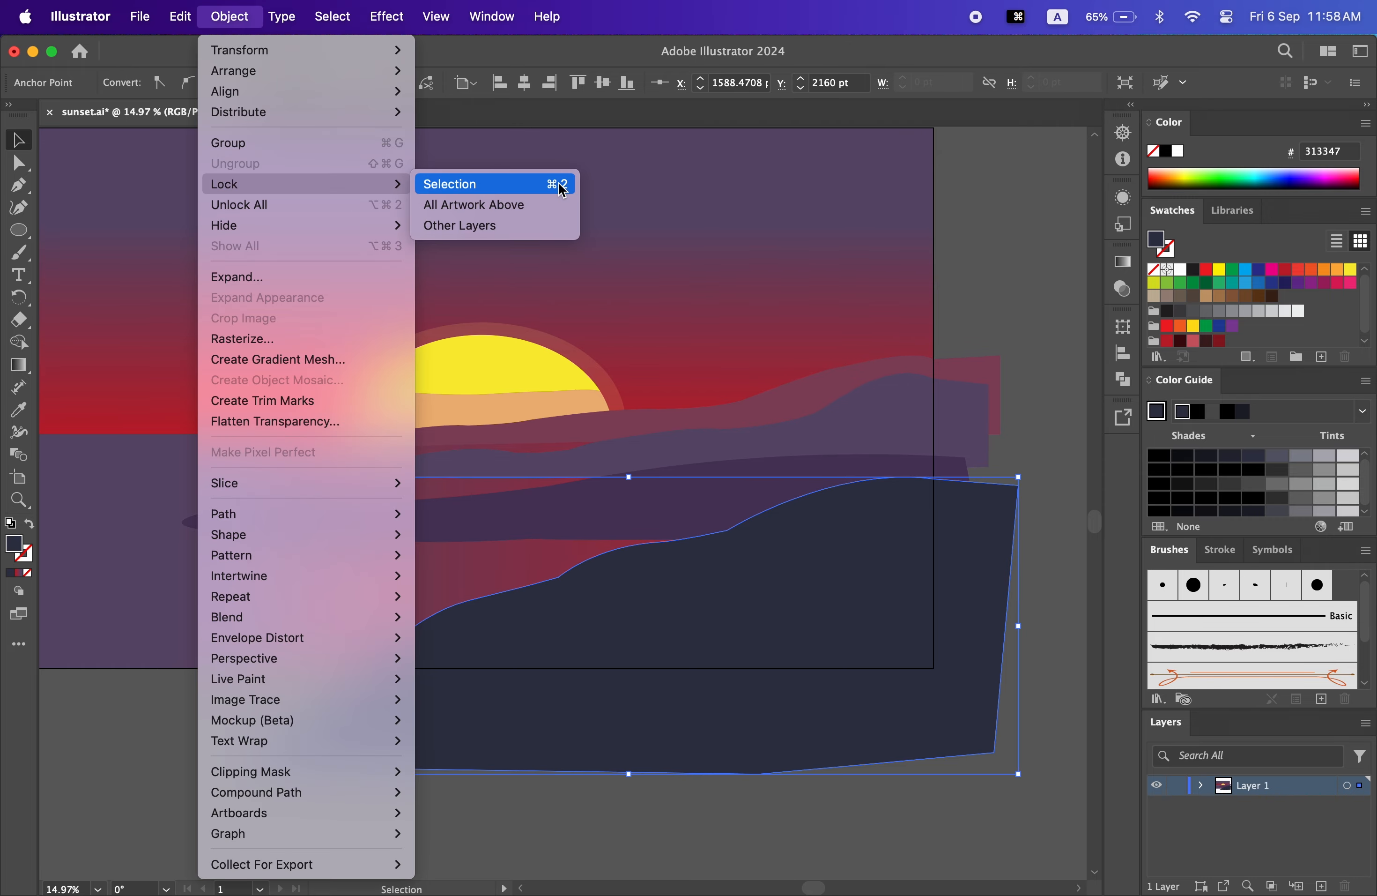
click(362, 204)
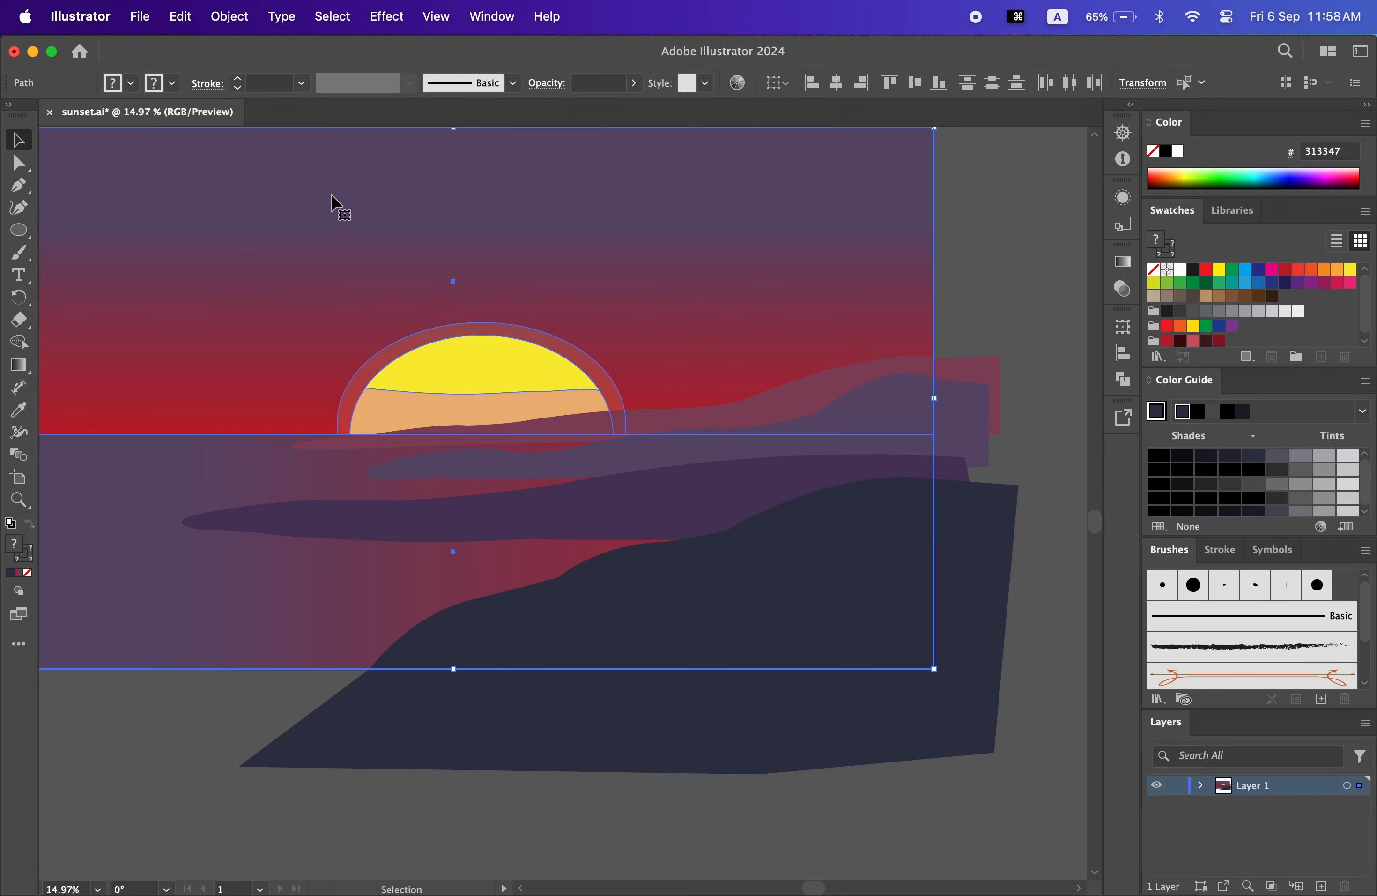
shift+click(816, 476)
shift+click(866, 418)
shift+click(906, 368)
click(19, 342)
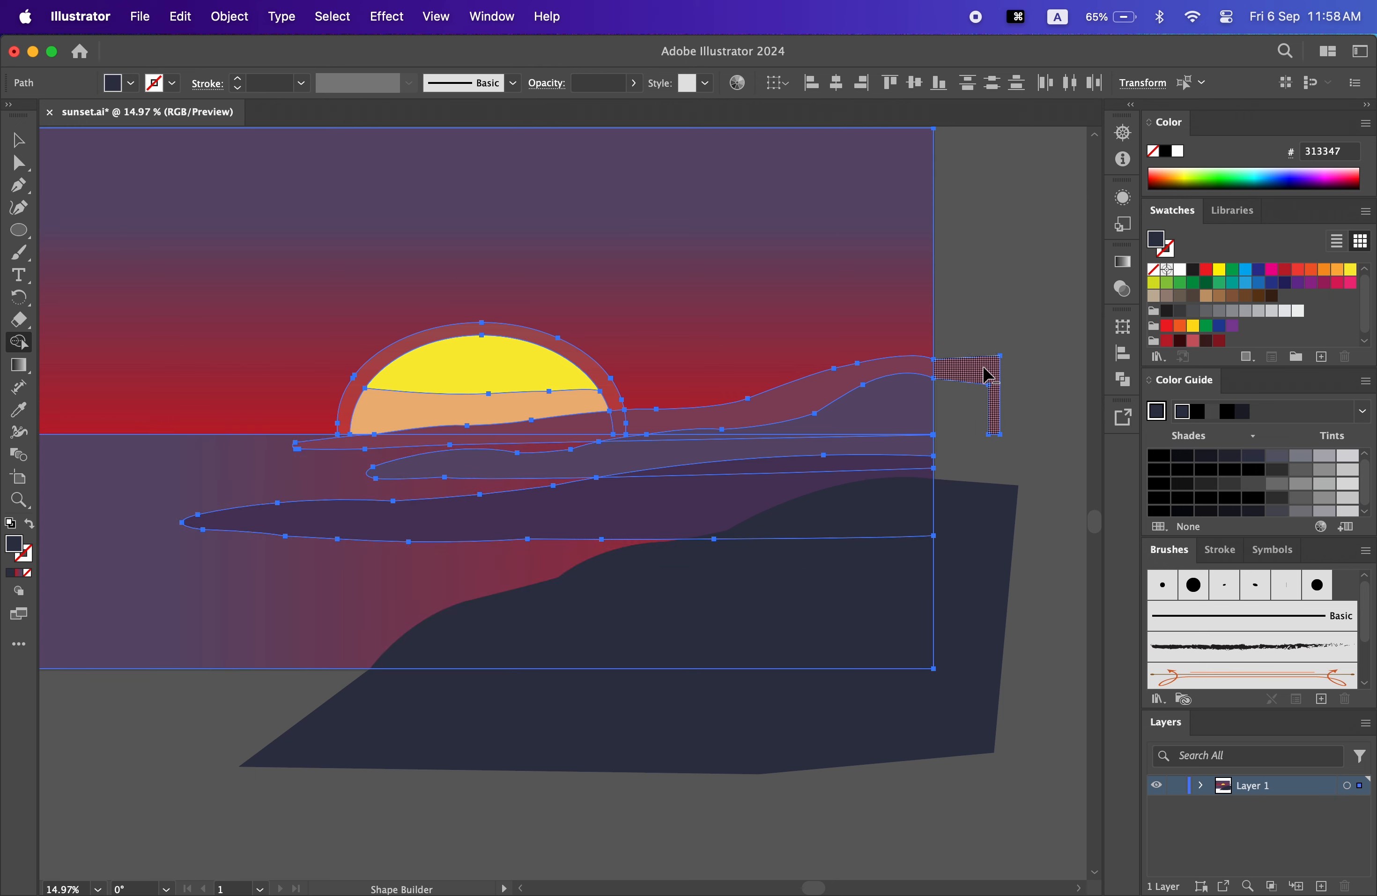
- Trim the front hill's overhang beyond the artboard's right and bottom edges with Shape Builder
click(22, 142)
shift+click(758, 695)
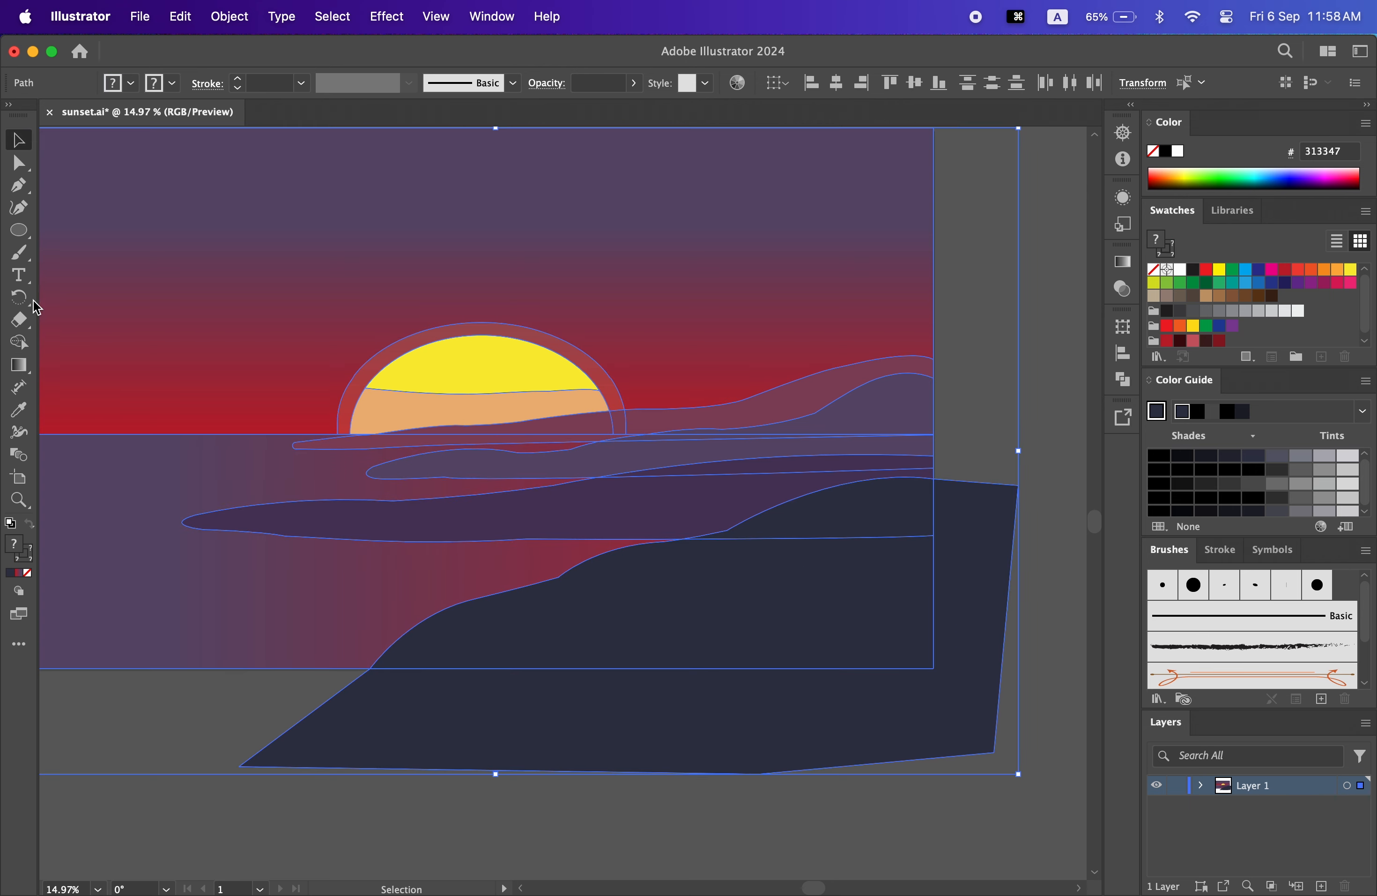
click(17, 343)
alt+click(785, 746)
- Lock the sky, the foreground gradient and the sun shapes
click(19, 140)
drag(458, 667, 670, 713)
click(347, 433)
click(605, 453)
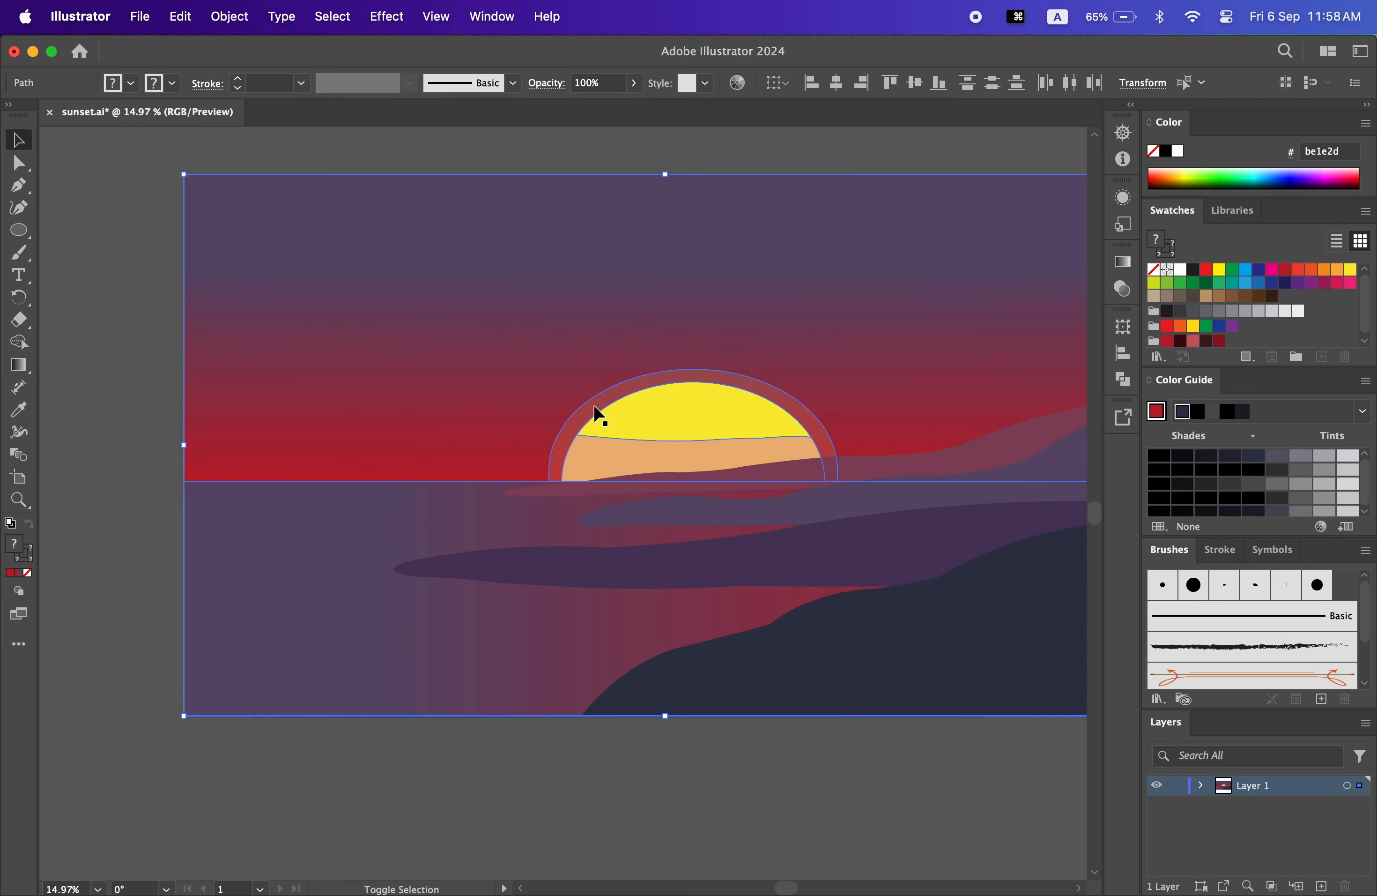
click(230, 16)
mouse_move(231, 182)
click(467, 185)
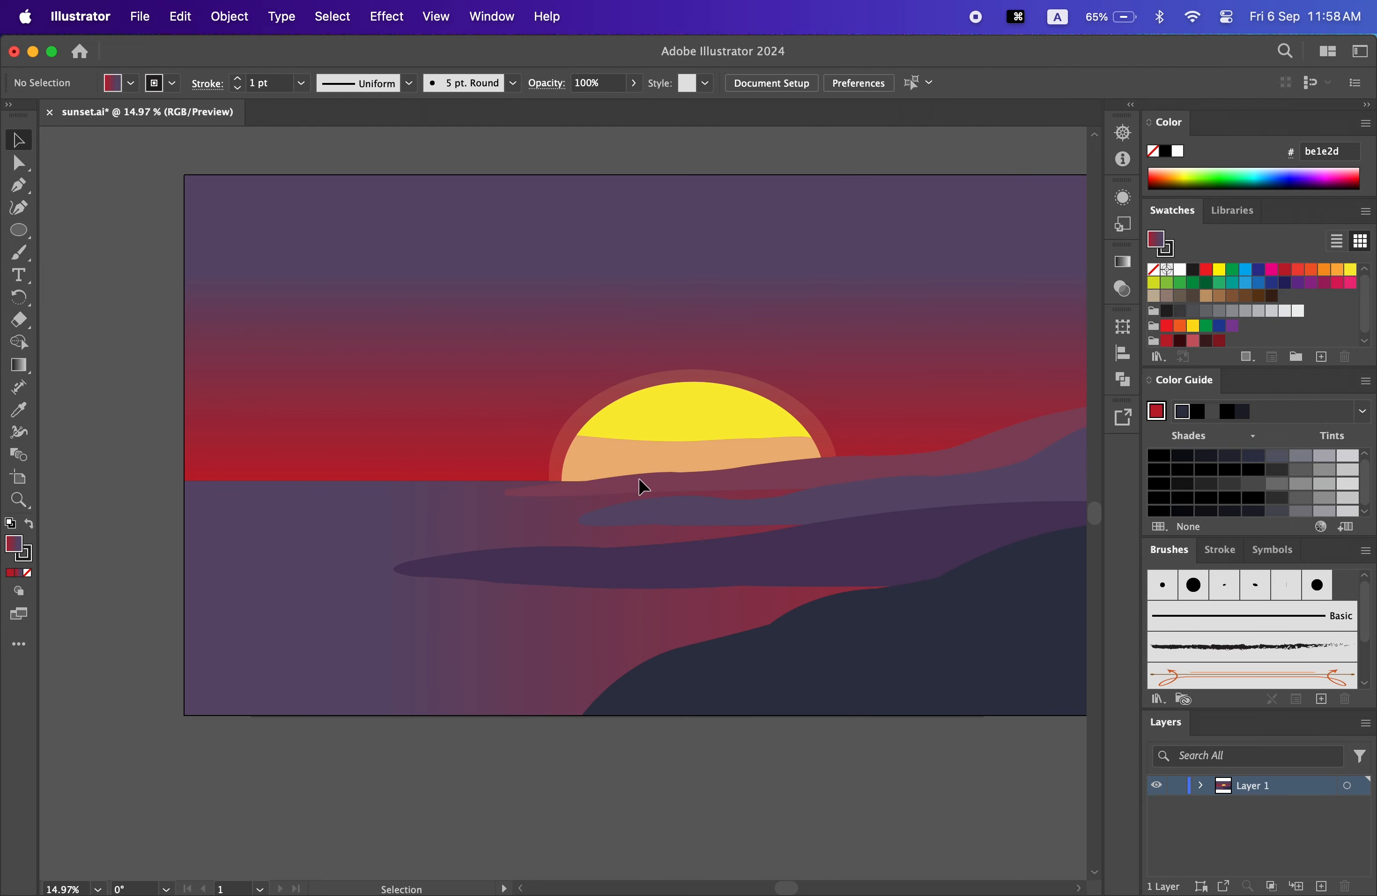
- Select the sun and its glow and reduce their height from above, keeping the base on the horizon, and deselect them
drag(700, 541, 562, 523)
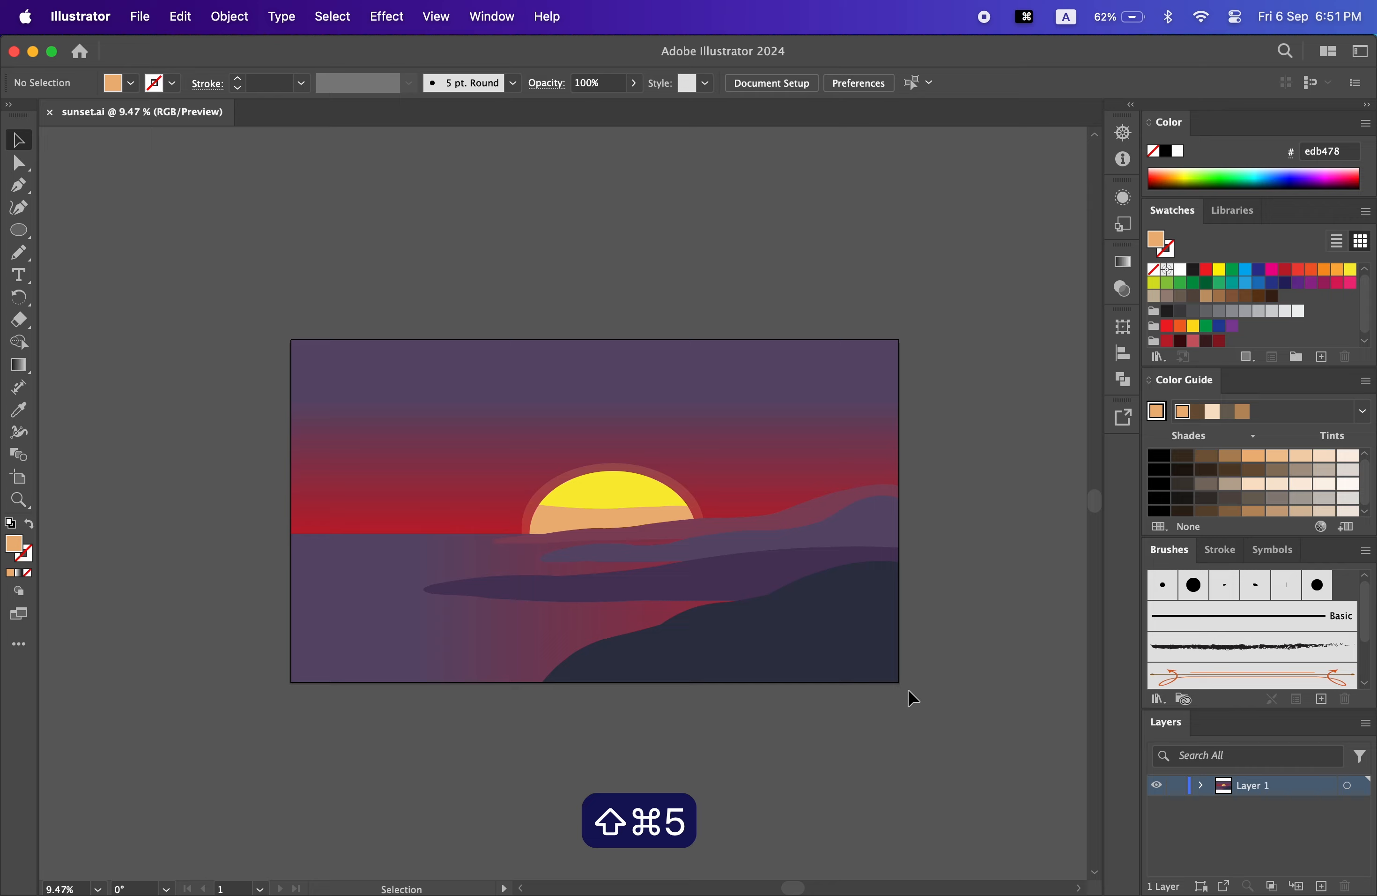
key(z)
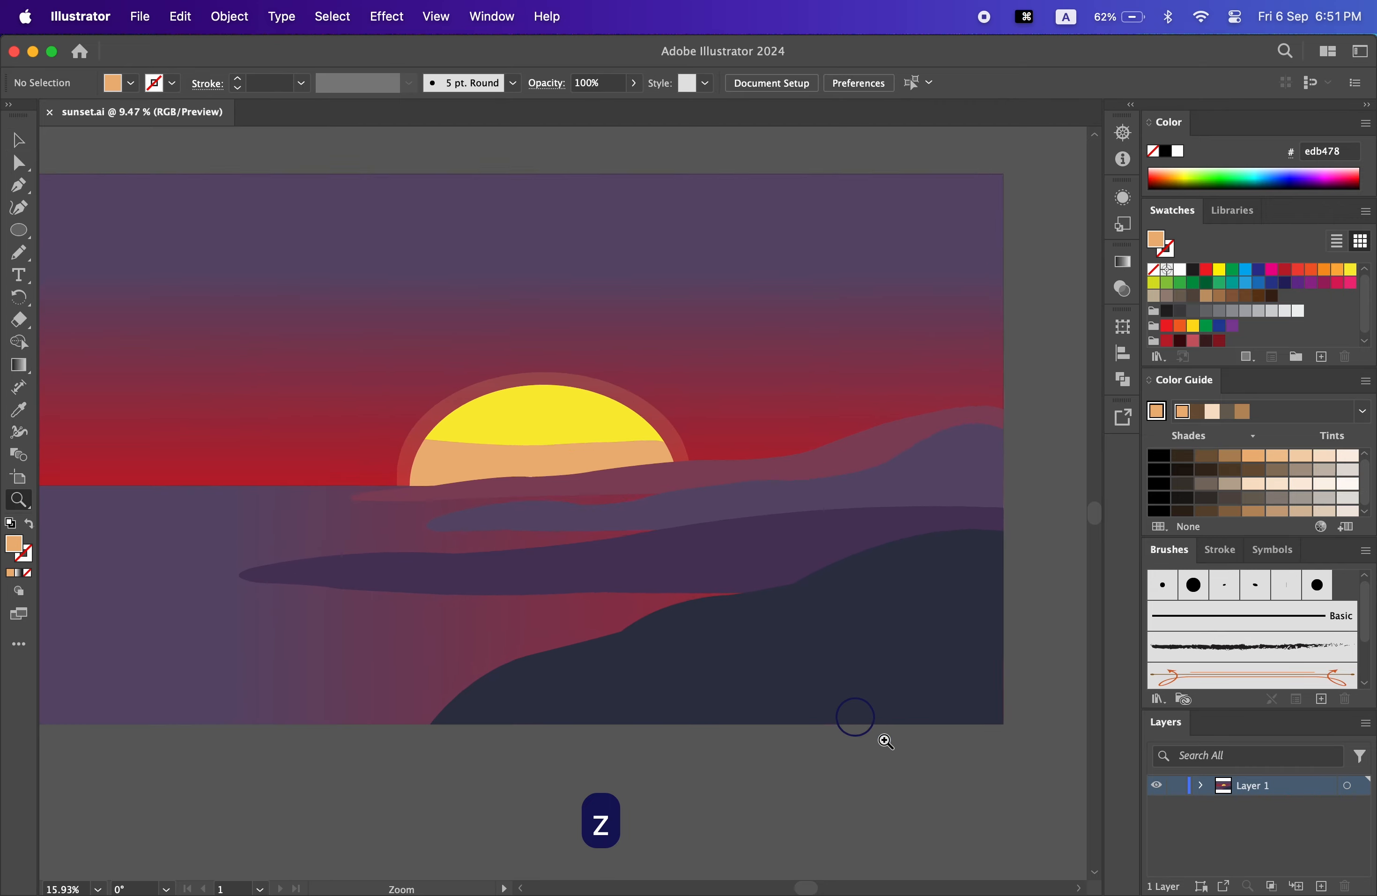
click(854, 717)
key(v)
click(561, 412)
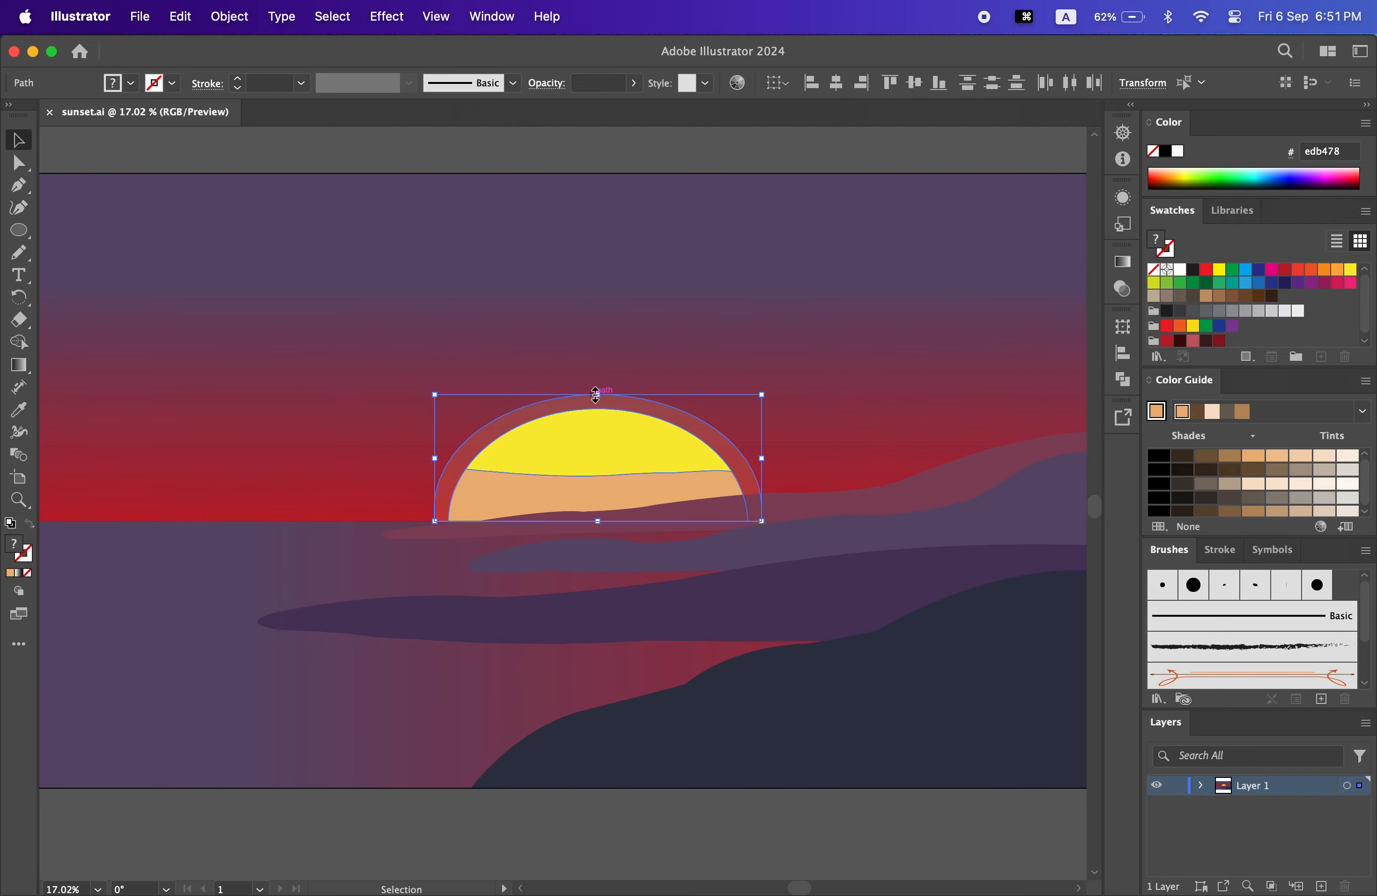
drag(599, 396, 601, 421)
click(581, 826)
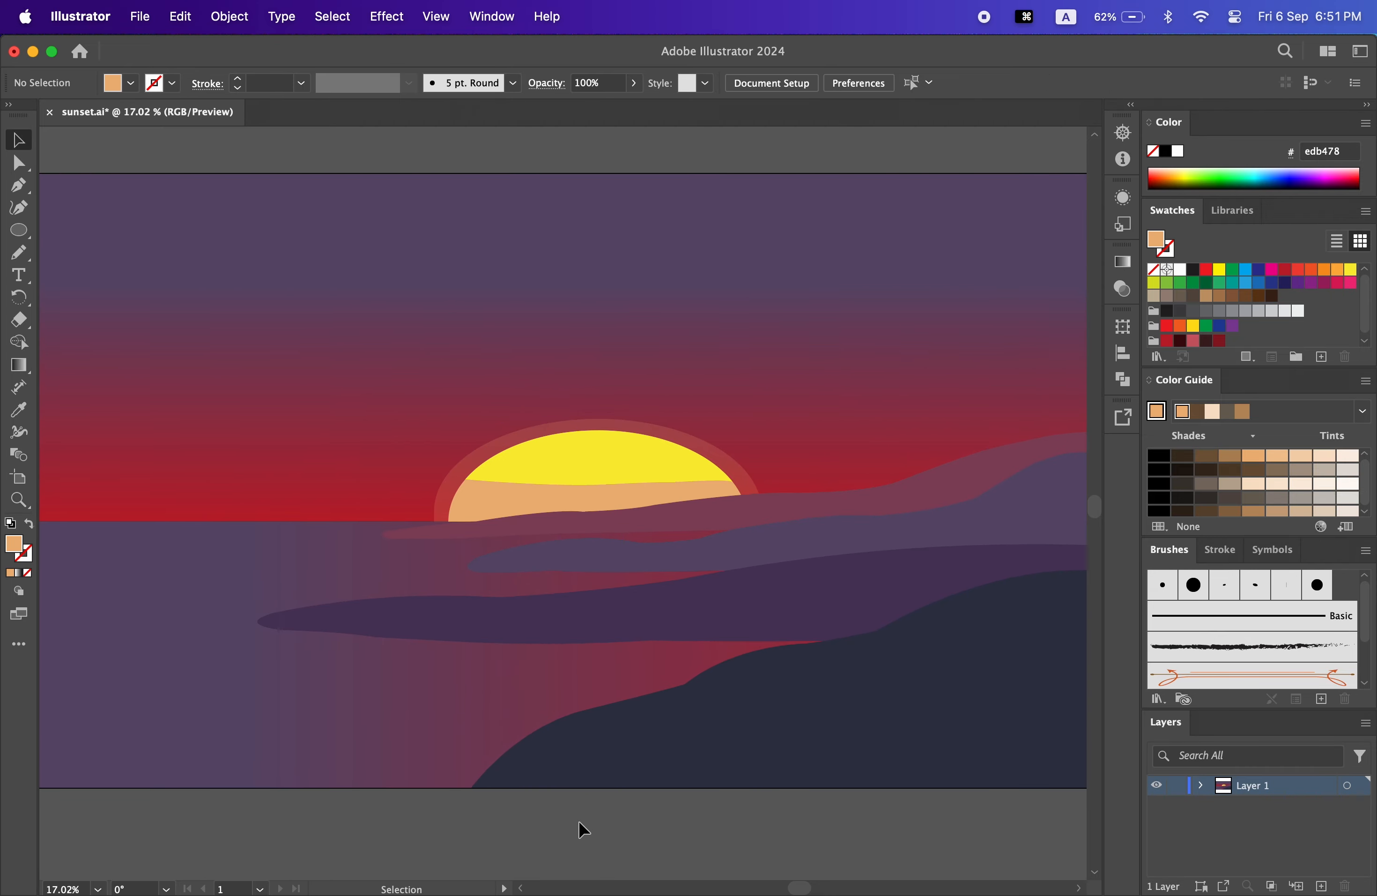
- Draw an open arc rising to the right with the Pen tool in the empty area left of the artboard
key(z)
drag(767, 872, 688, 697)
drag(795, 756, 769, 642)
scroll(557, 495, left, 10)
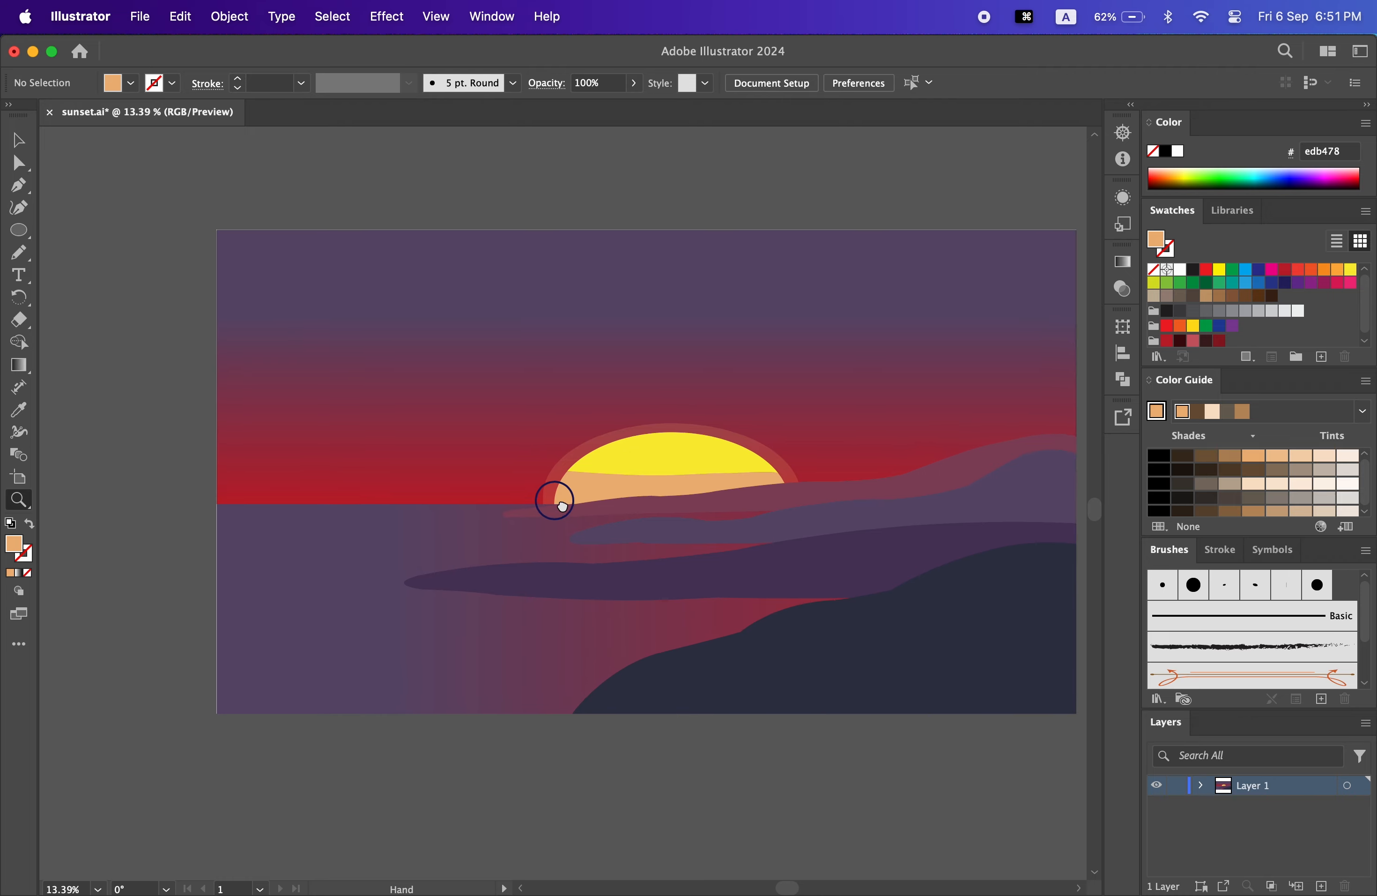
click(19, 185)
scroll(324, 446, left, 8)
scroll(324, 446, left, 2)
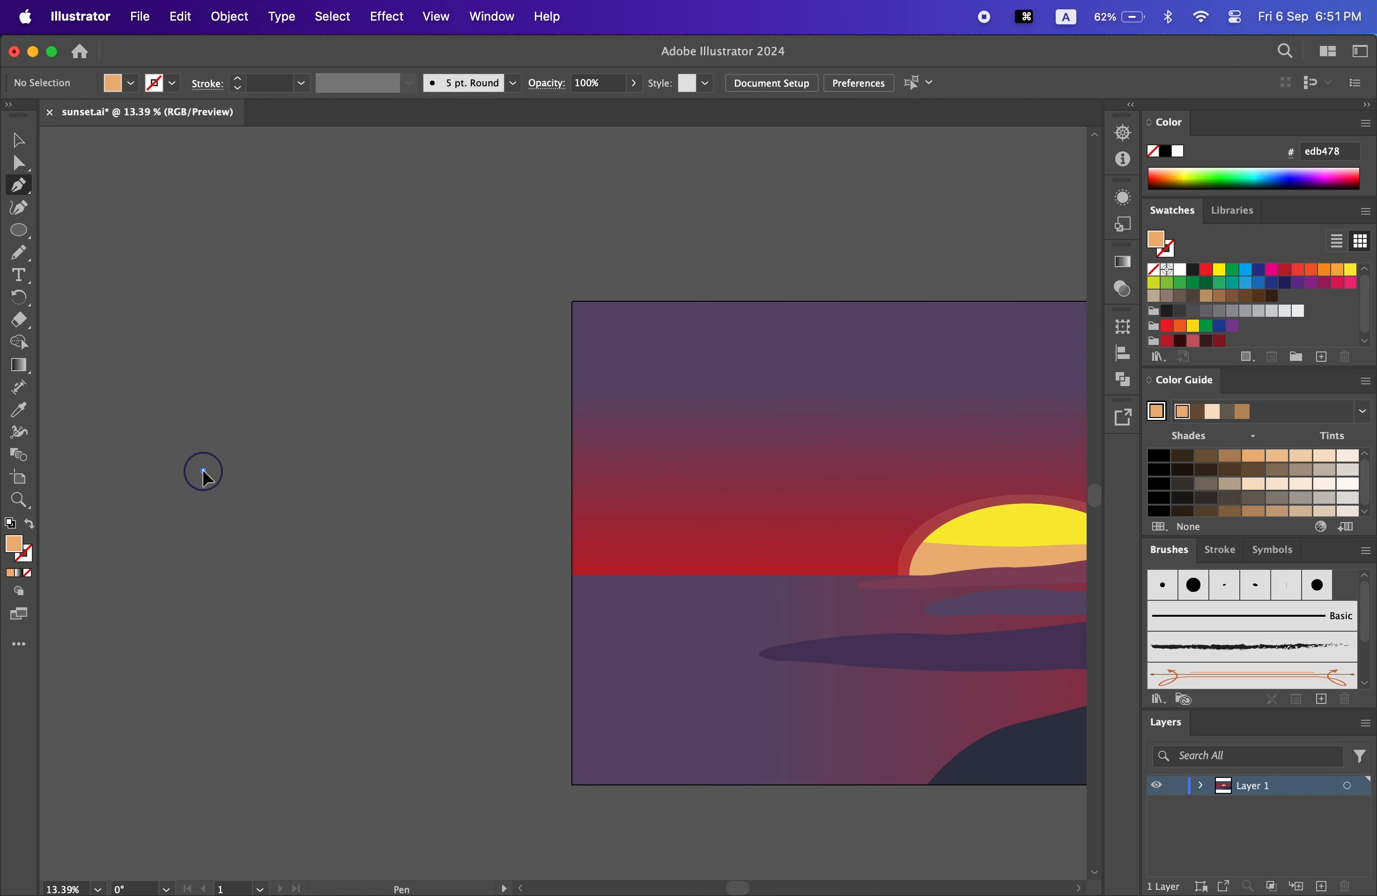
click(203, 470)
drag(505, 390, 531, 388)
key(Return)
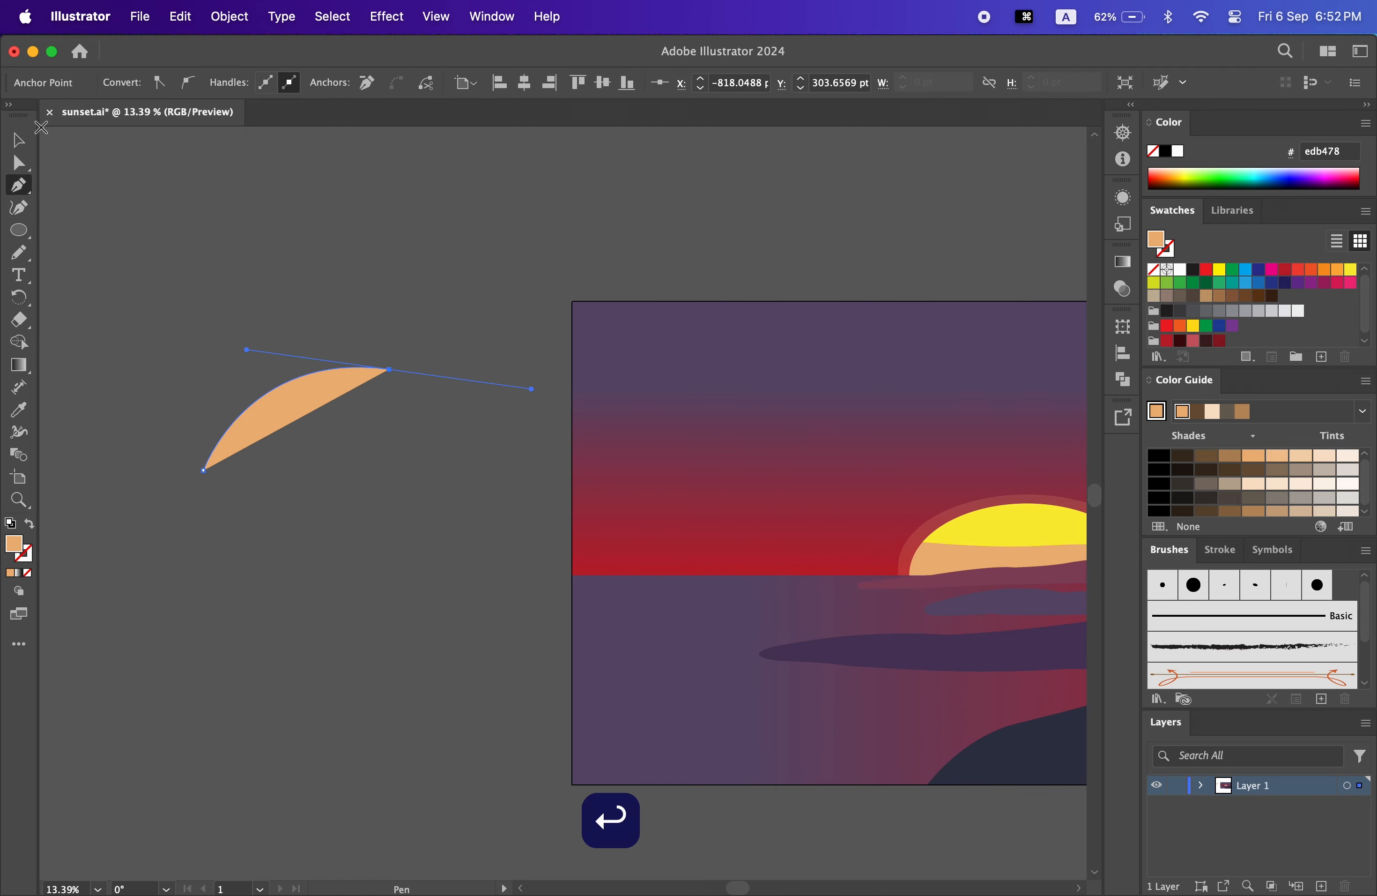
- Give the arc no fill and a black stroke, and deselect it
click(131, 83)
click(12, 115)
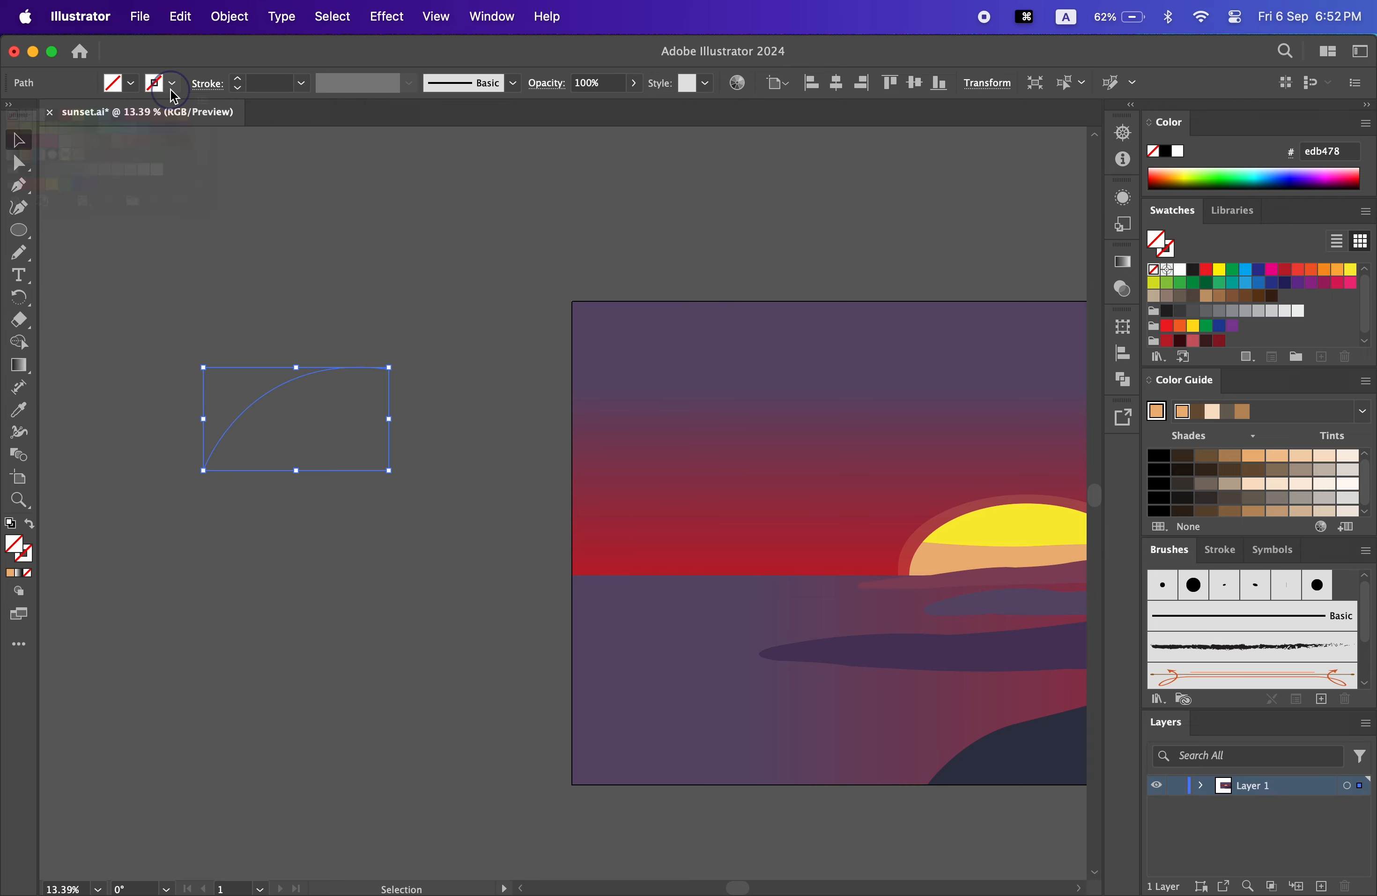
click(169, 86)
click(53, 115)
key(z)
click(320, 480)
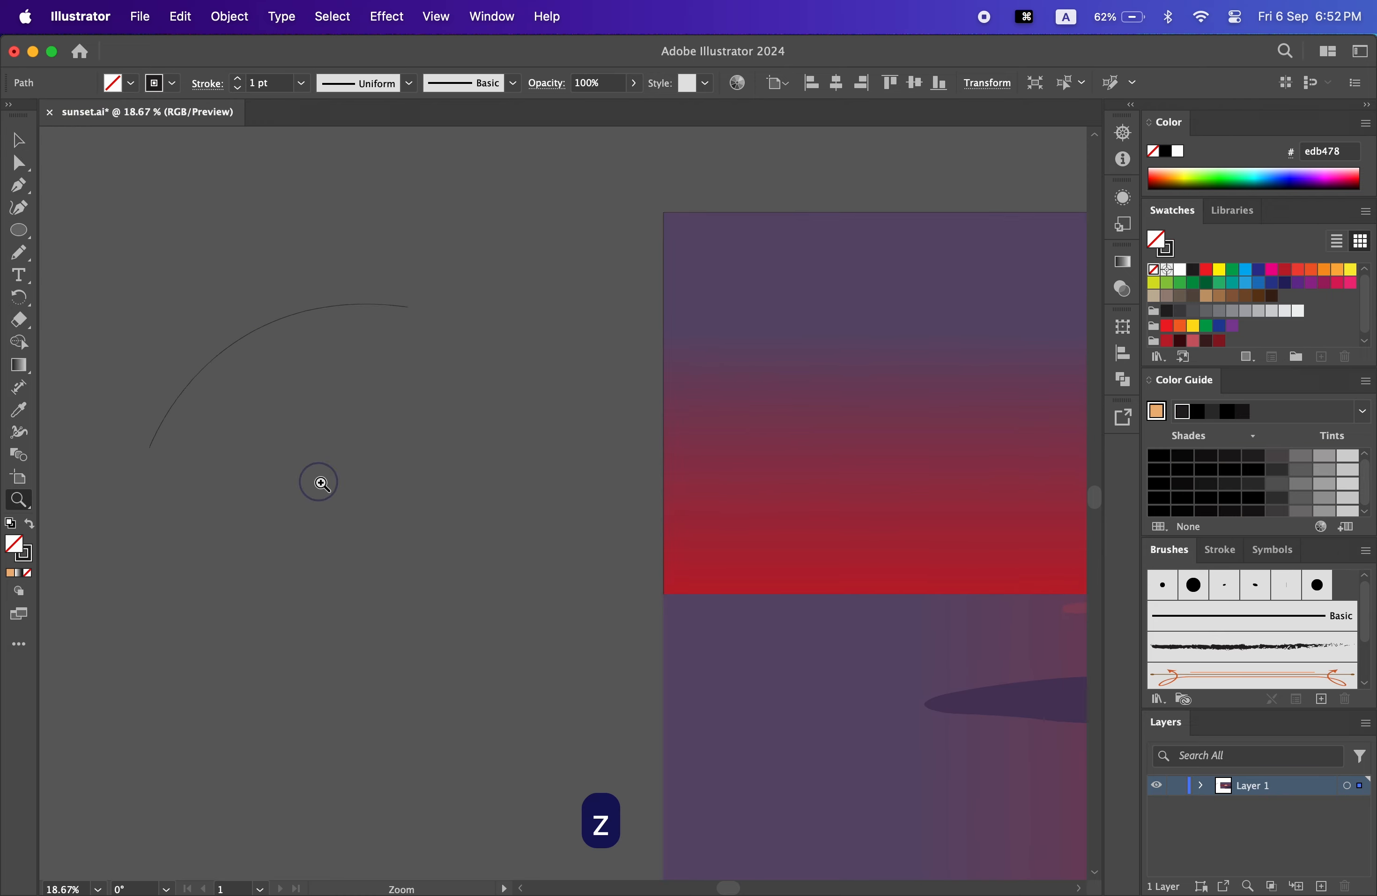
click(19, 141)
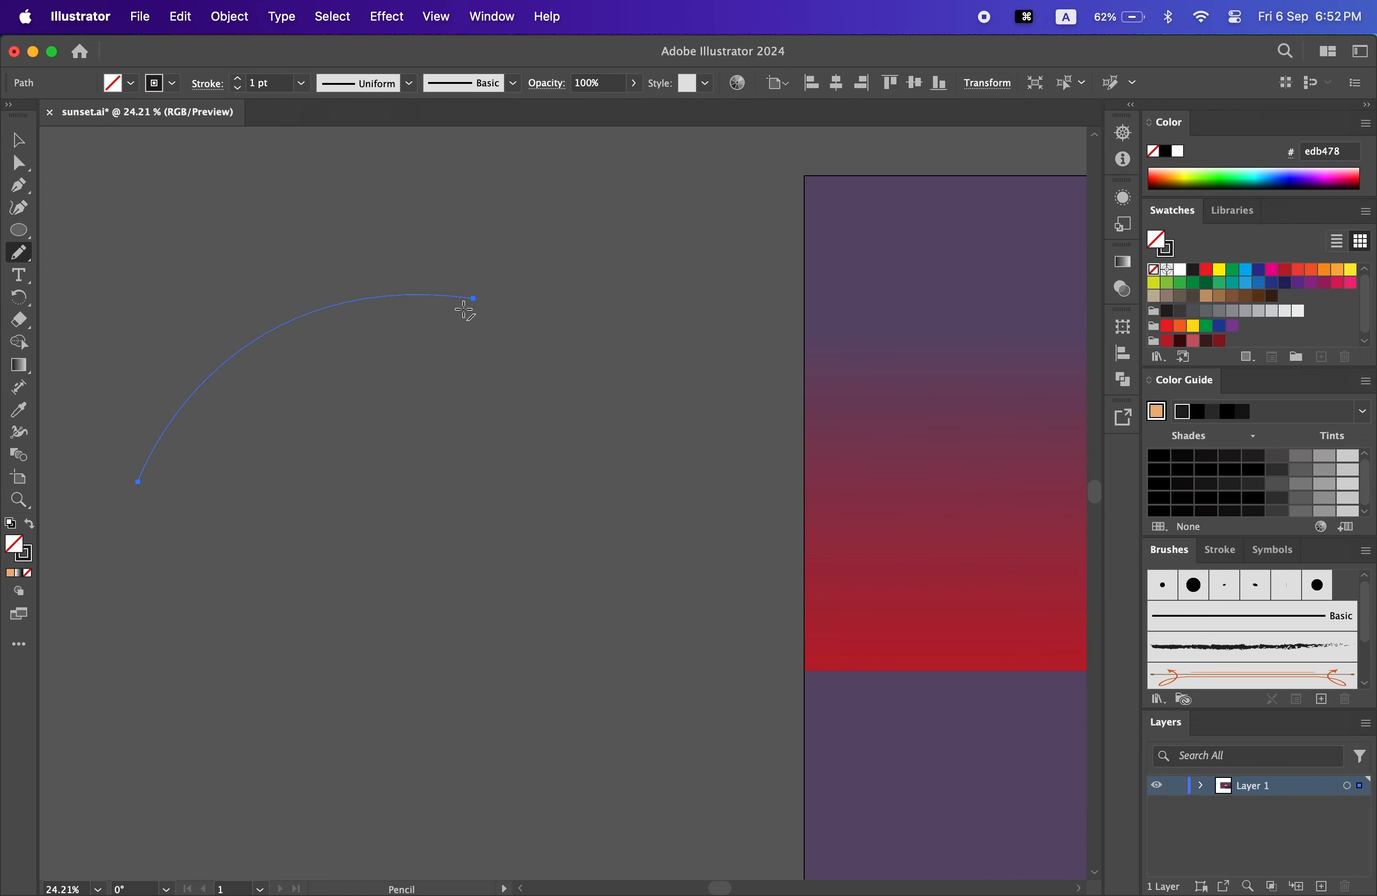
click(193, 229)
- Sketch a closed palm frond outline around the arc with the Pencil tool, with long spikes below and small notches above
click(19, 255)
key(z)
drag(501, 499, 562, 566)
scroll(482, 492, left, 4)
click(17, 246)
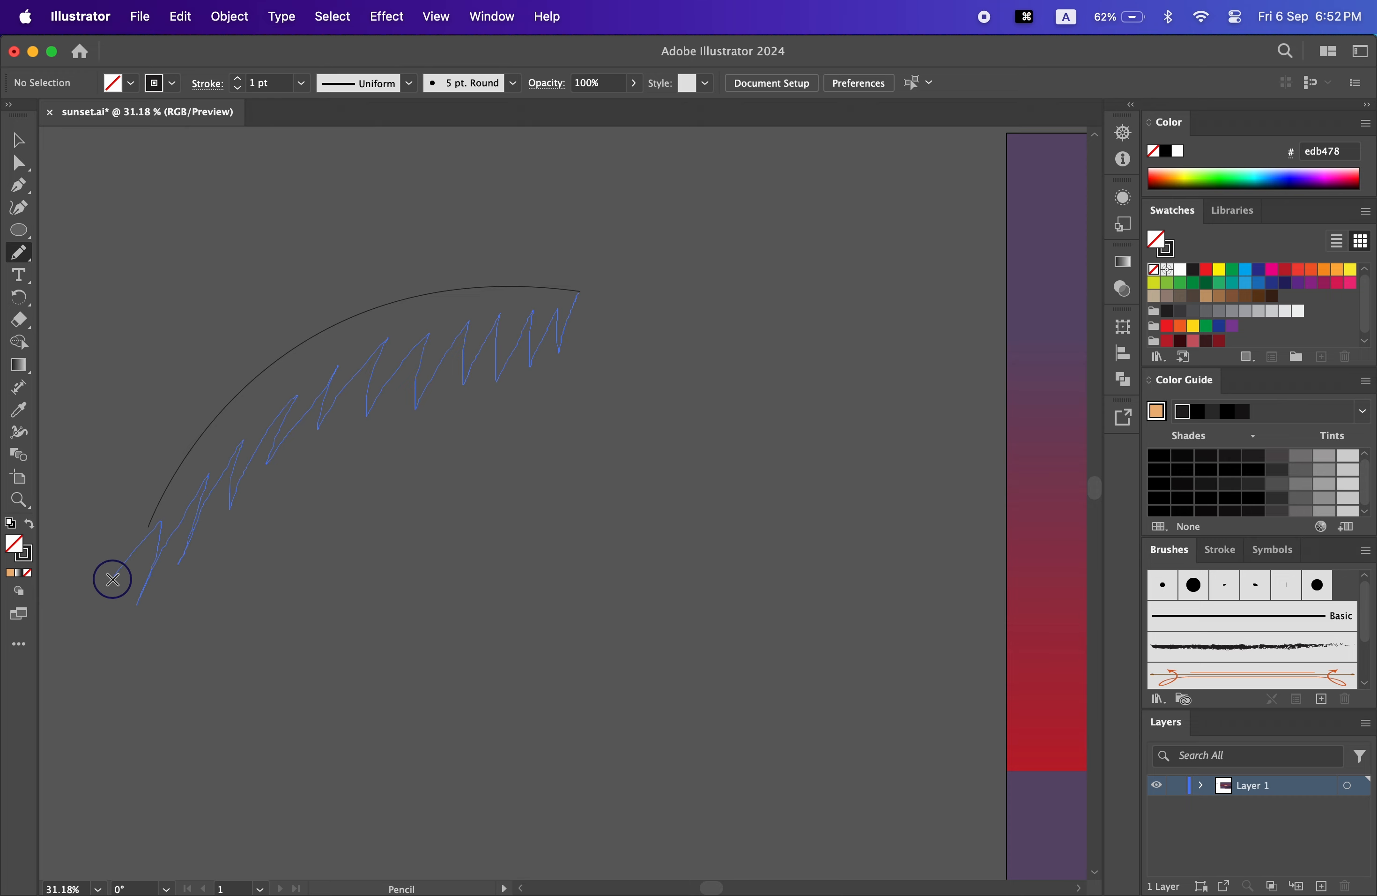
drag(113, 580, 143, 508)
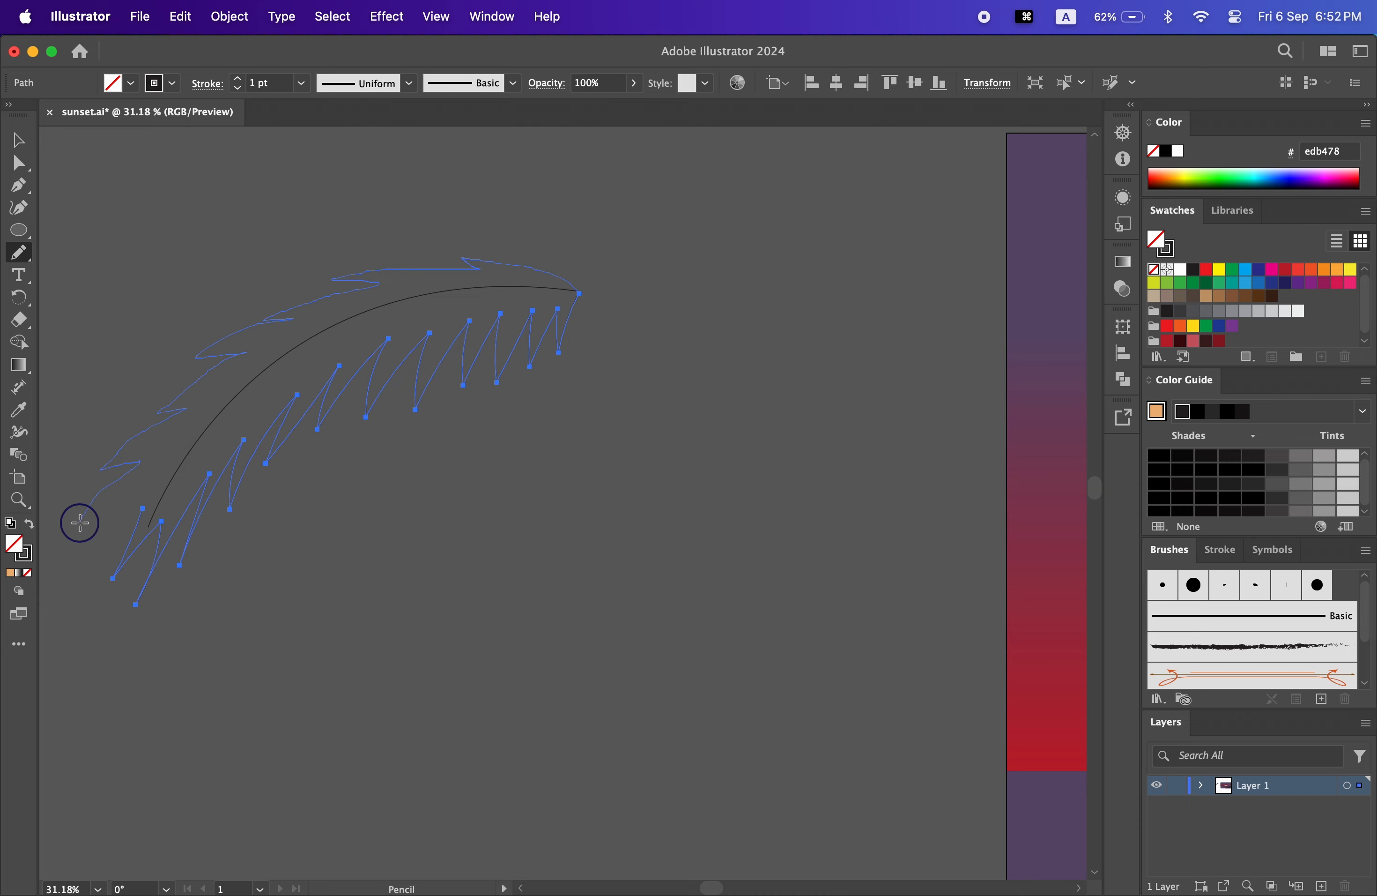
- Delete the guide arc inside the frond outline
key(v)
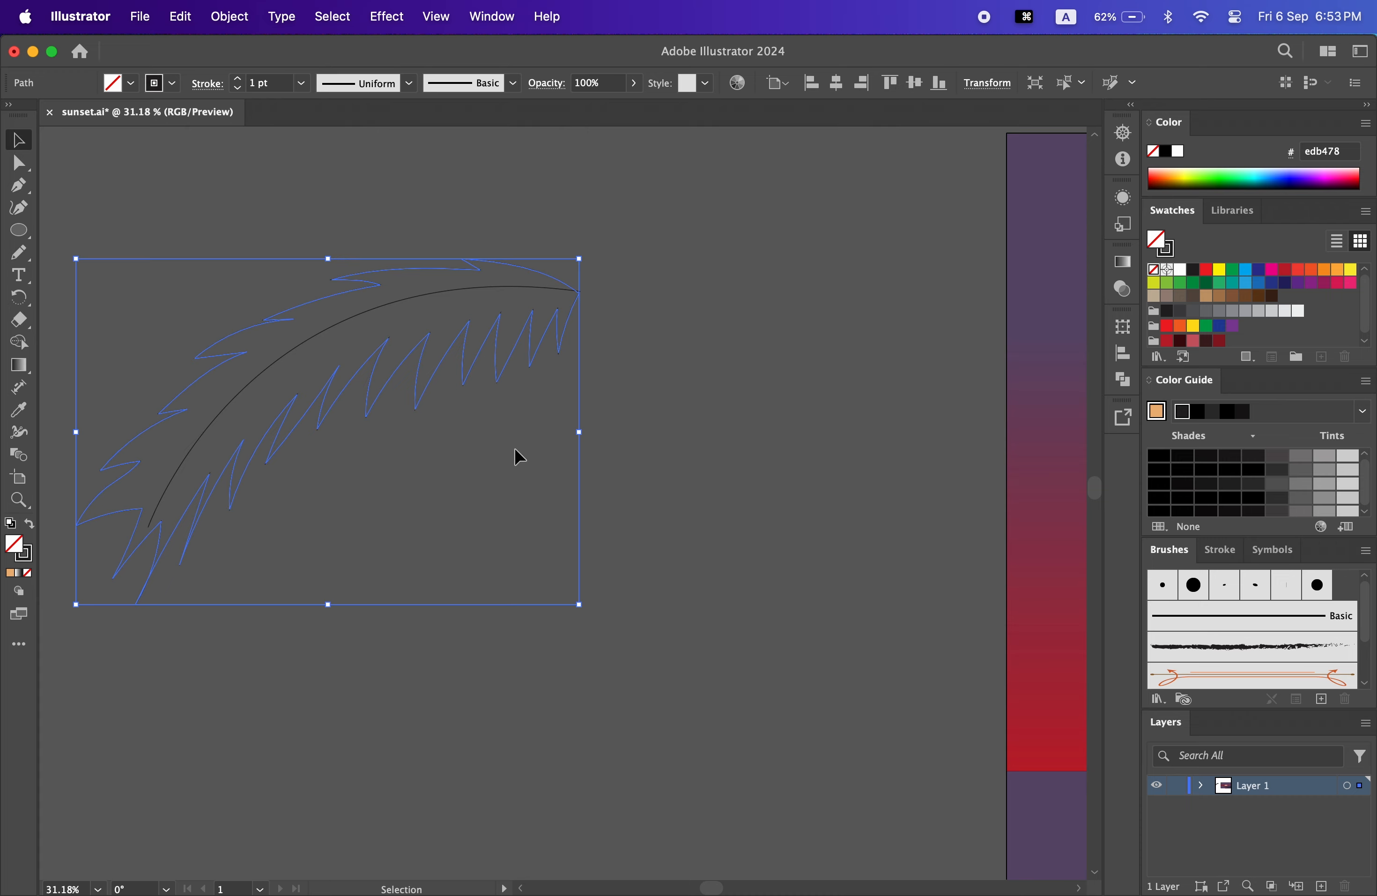
click(325, 361)
click(388, 380)
click(269, 364)
key(BackSpace)
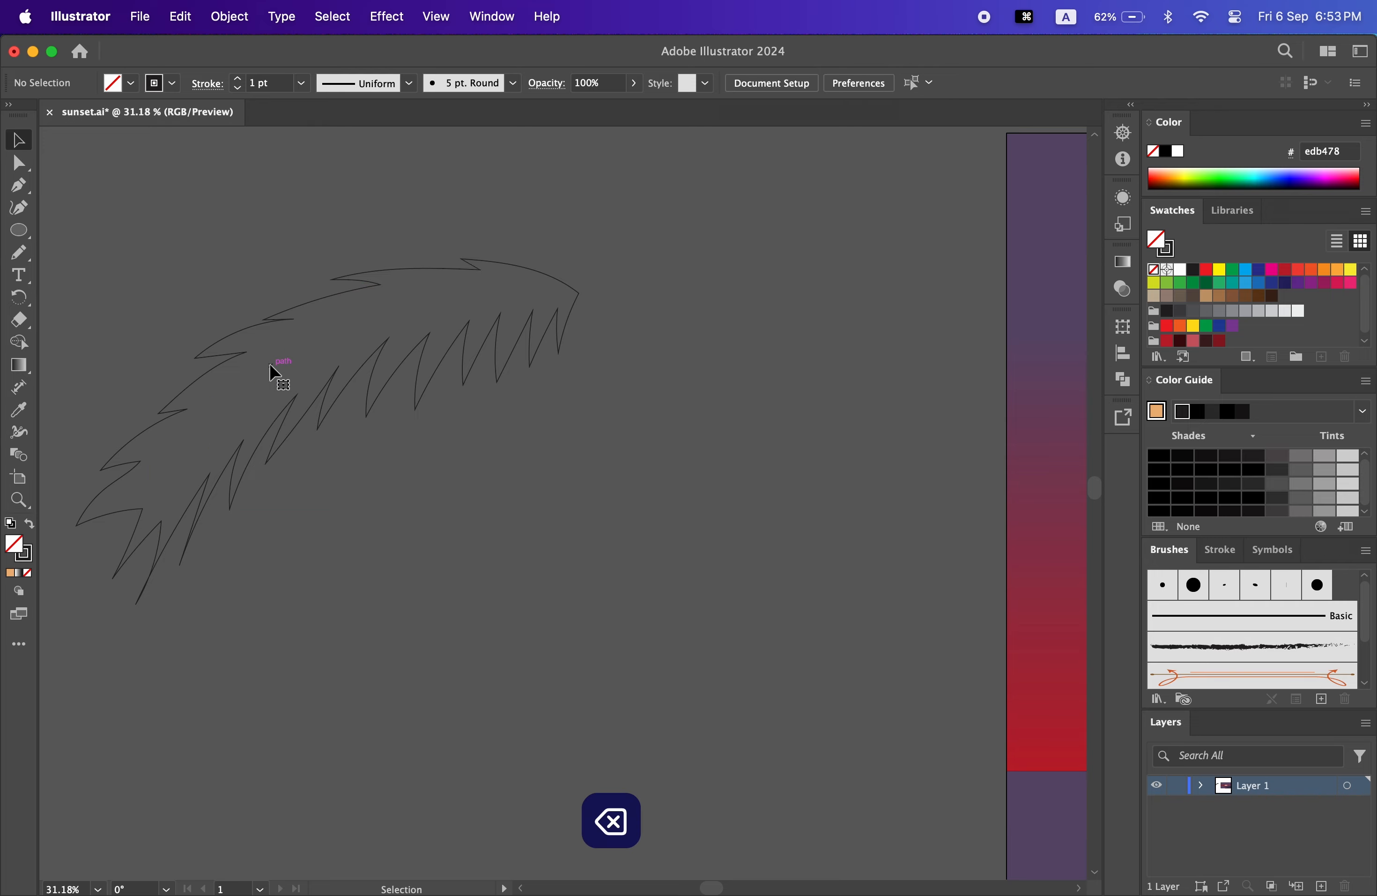
- Fill the frond with black (231f20), remove its stroke and deselect it
click(265, 321)
click(131, 84)
click(51, 115)
click(172, 83)
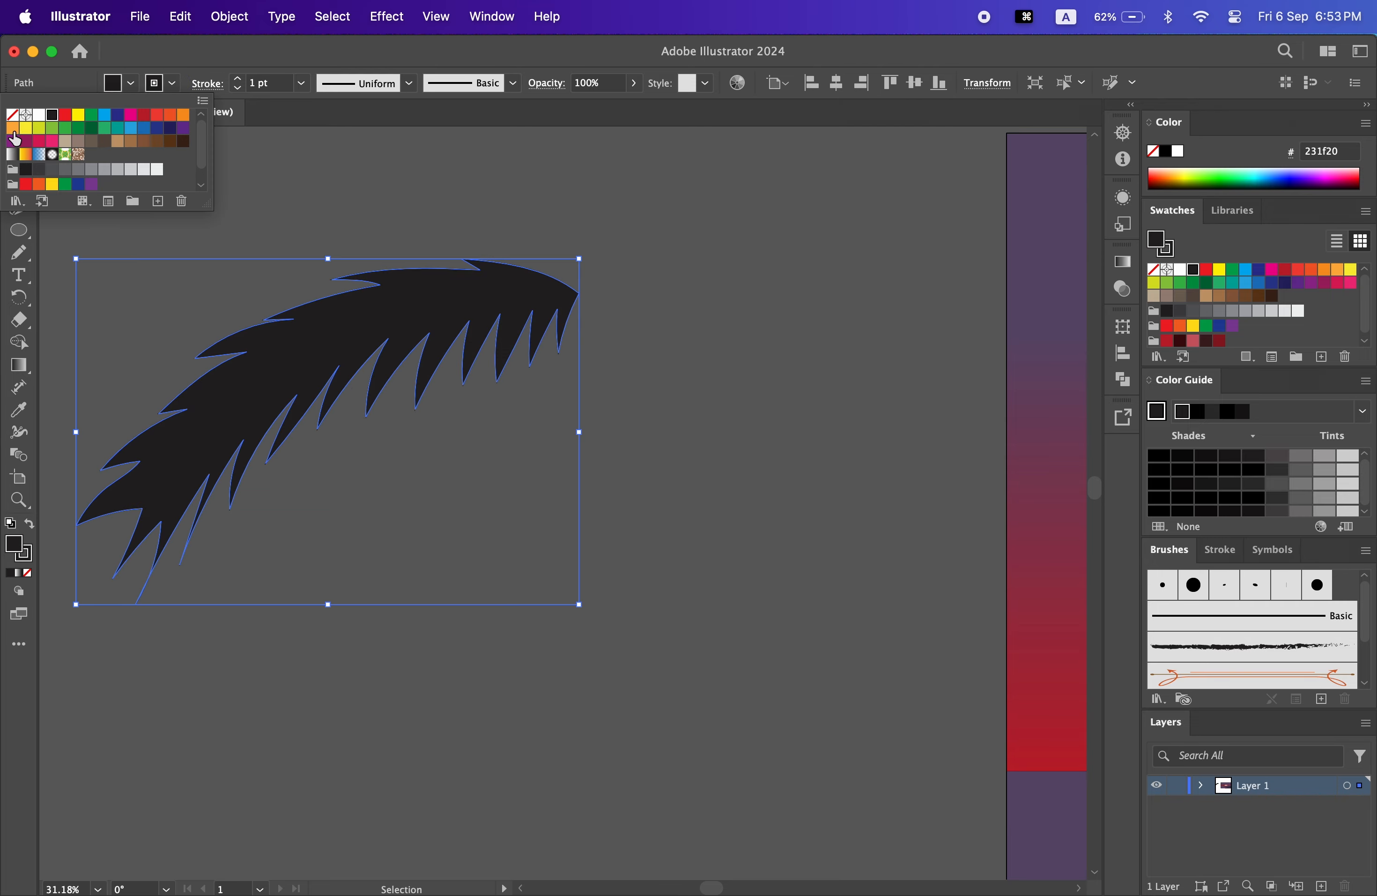
click(12, 115)
click(390, 741)
click(719, 706)
- Duplicate the frond, reflect the copy about the vertical axis and place it opposite the original
click(381, 344)
key(z)
drag(773, 754, 639, 634)
click(19, 140)
drag(713, 550, 619, 537)
alt+drag(407, 490, 544, 472)
right_click(635, 421)
mouse_move(729, 775)
click(907, 769)
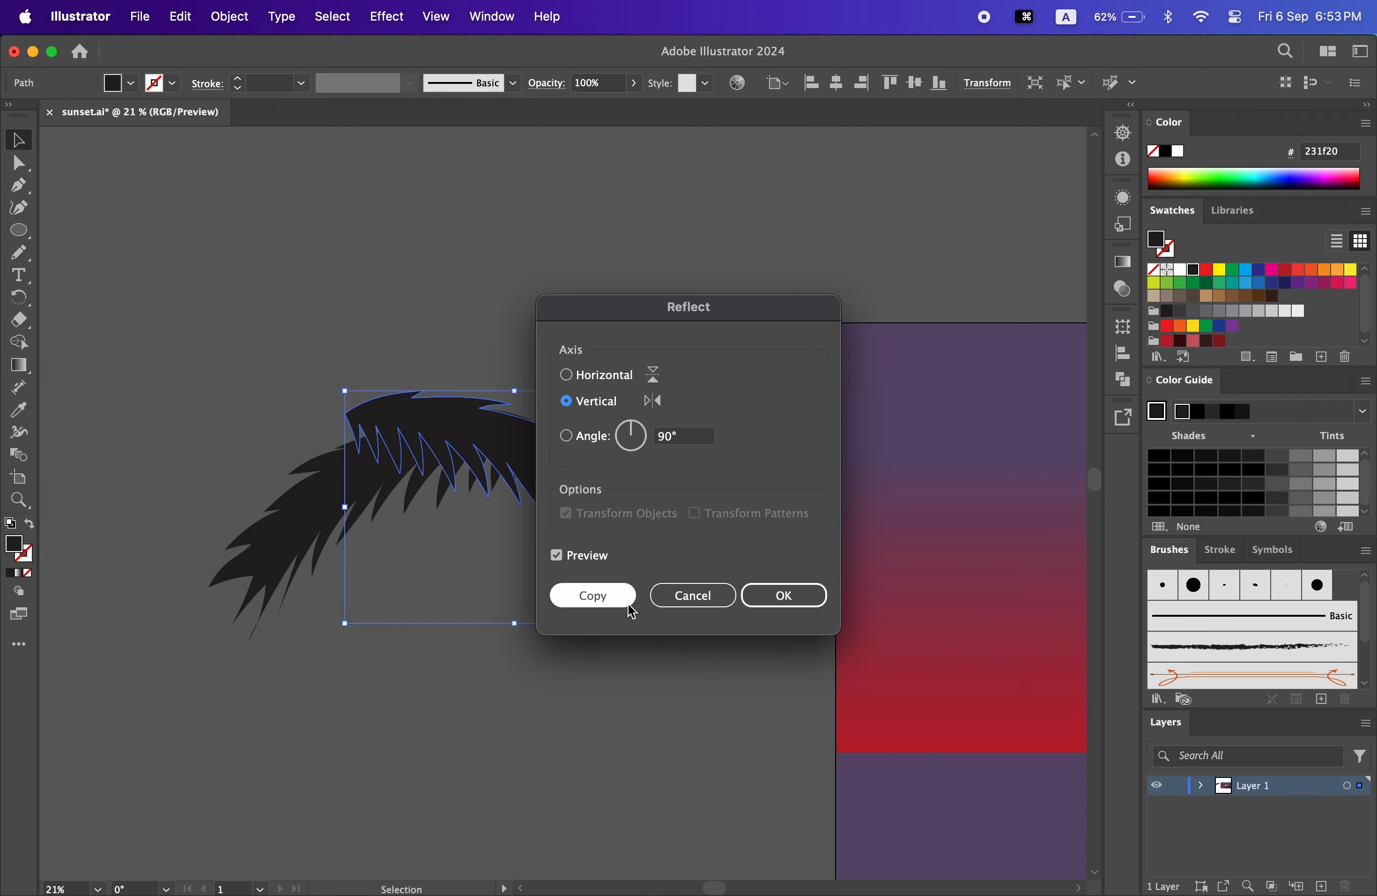
click(814, 597)
drag(491, 446, 678, 471)
click(474, 546)
- Add two copies of the left frond above it, rotating each further upward so their bases meet at one point
alt+drag(420, 457, 399, 378)
drag(538, 324, 552, 407)
alt+drag(415, 392, 438, 316)
drag(593, 344, 560, 426)
drag(513, 394, 516, 402)
- Delete the single mirrored frond and place a vertically reflected copy of the three left fronds on the crown's right side
click(635, 484)
key(Delete)
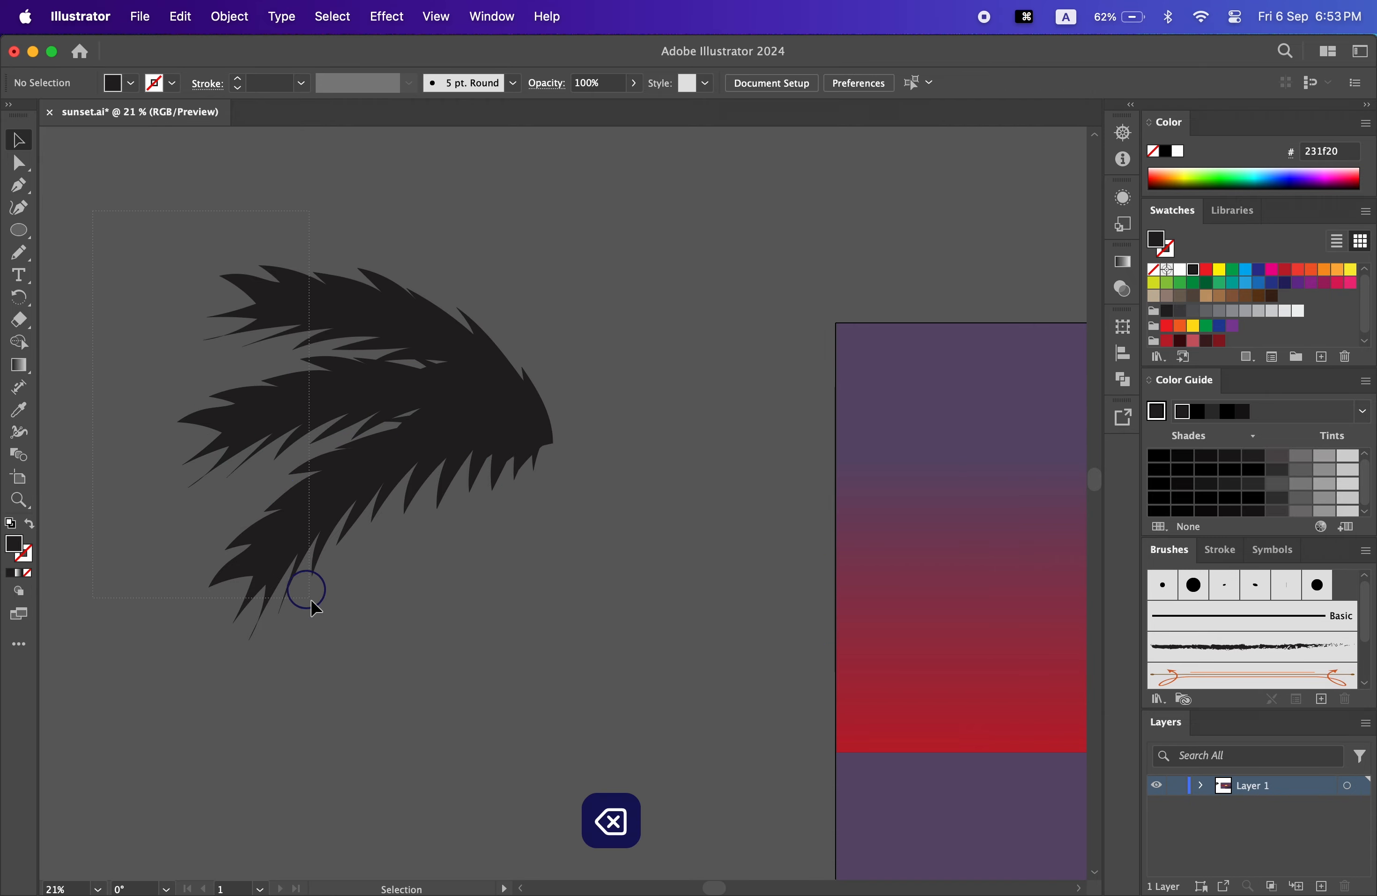
drag(311, 599, 461, 535)
alt+drag(427, 414, 688, 410)
right_click(705, 336)
mouse_move(777, 796)
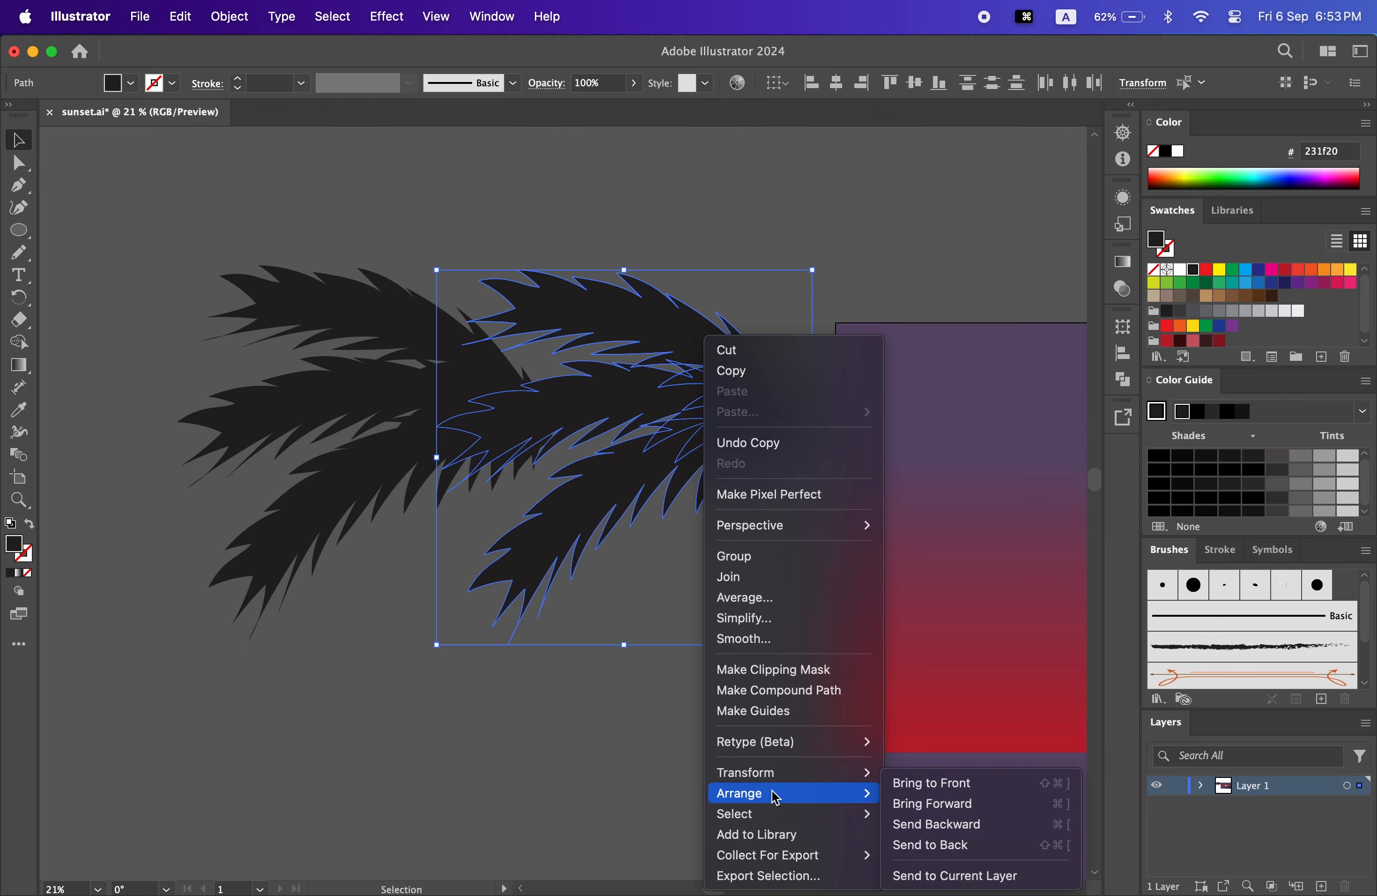
mouse_move(756, 772)
click(937, 771)
click(781, 593)
drag(538, 359, 632, 346)
- Duplicate the upper left frond, rotate the copy steeper and move its base onto the crown's center
click(514, 637)
alt+drag(459, 388, 487, 298)
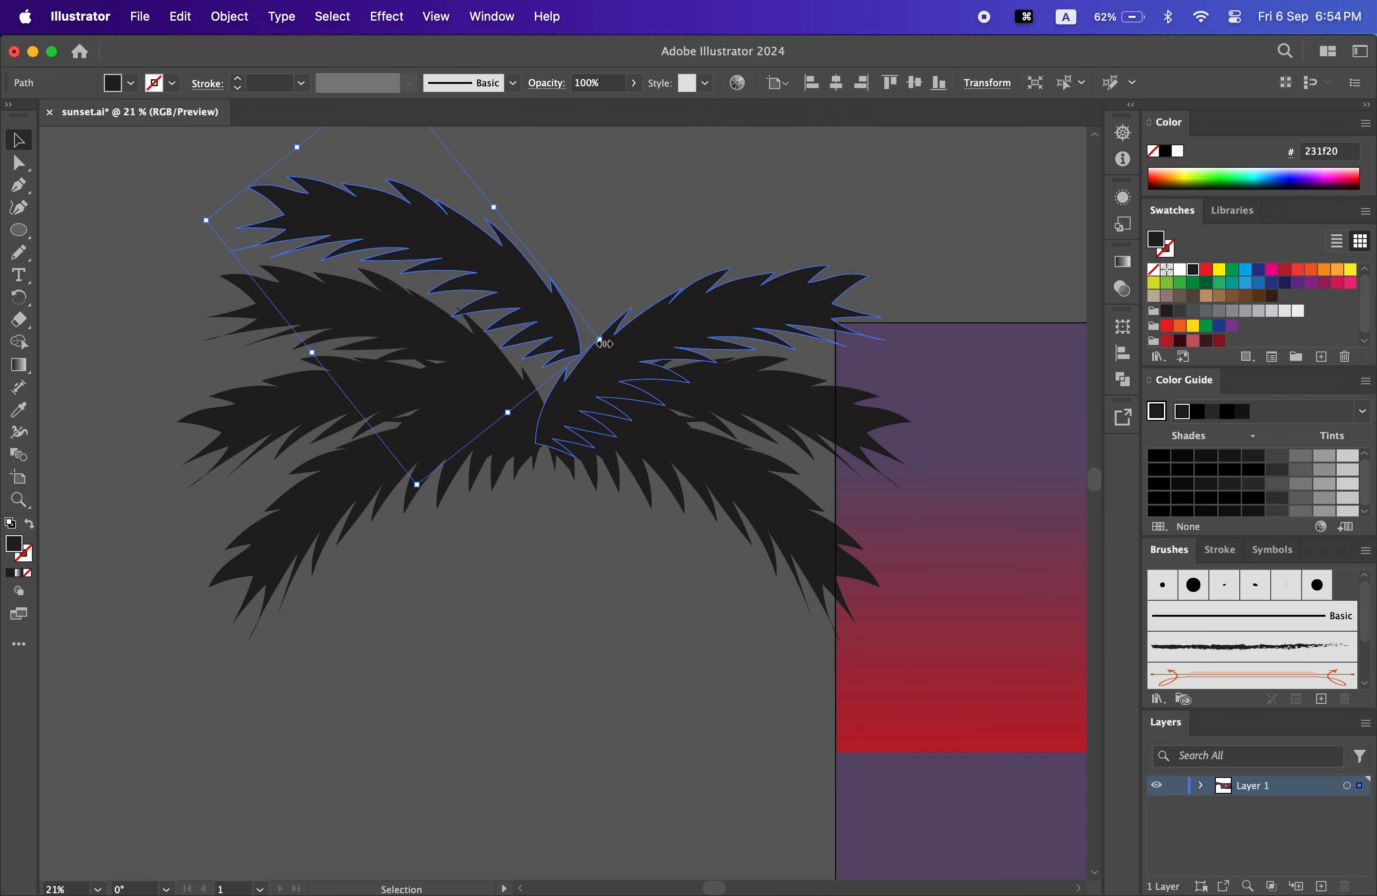
drag(605, 344, 496, 350)
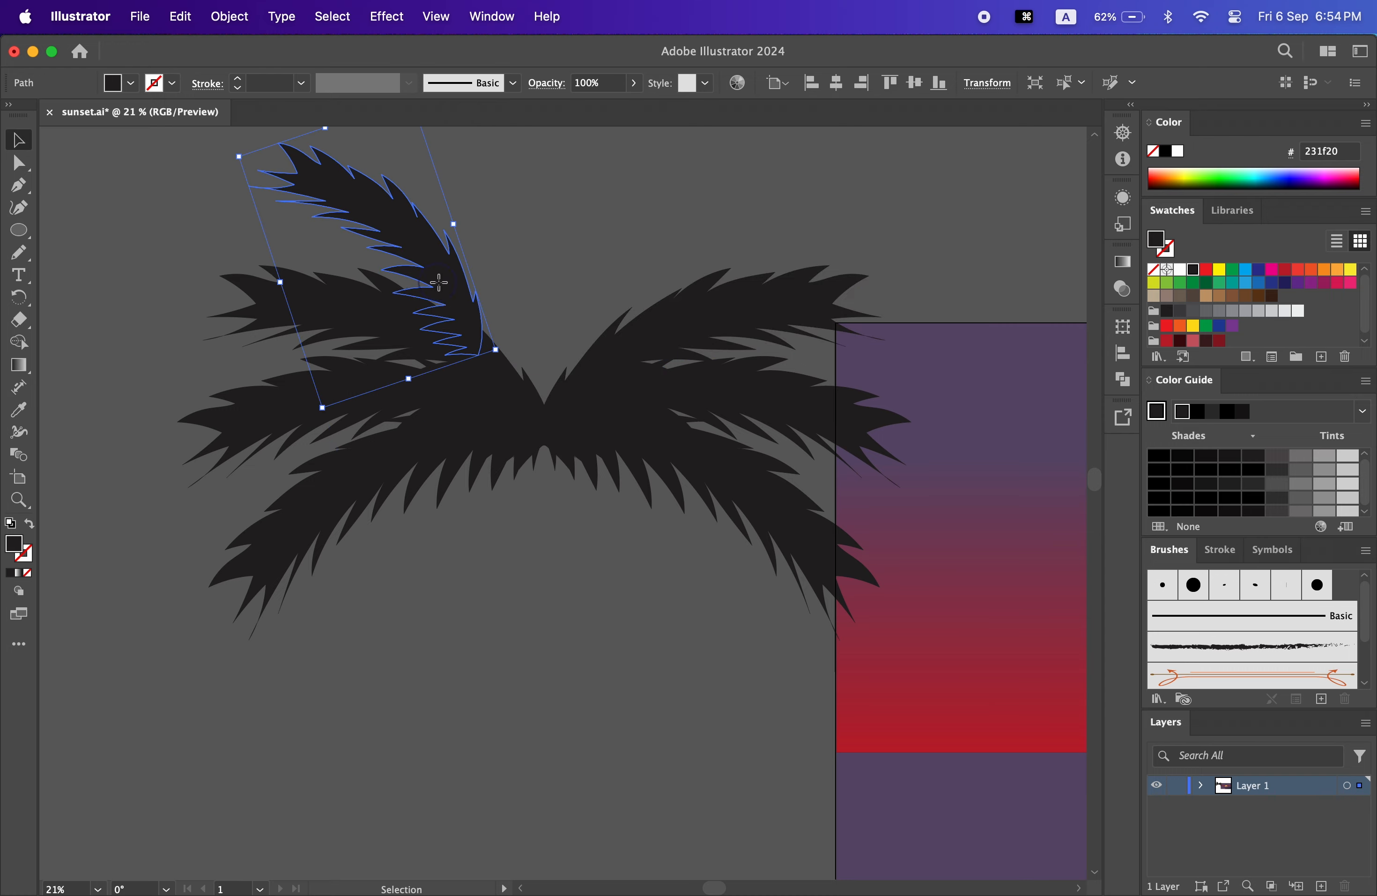
drag(439, 282, 508, 339)
- Duplicate the steep top frond to the right and reflect the copy about the vertical axis
right_click(497, 282)
click(459, 282)
alt+drag(462, 284, 638, 269)
right_click(522, 271)
mouse_move(624, 765)
click(738, 774)
click(783, 596)
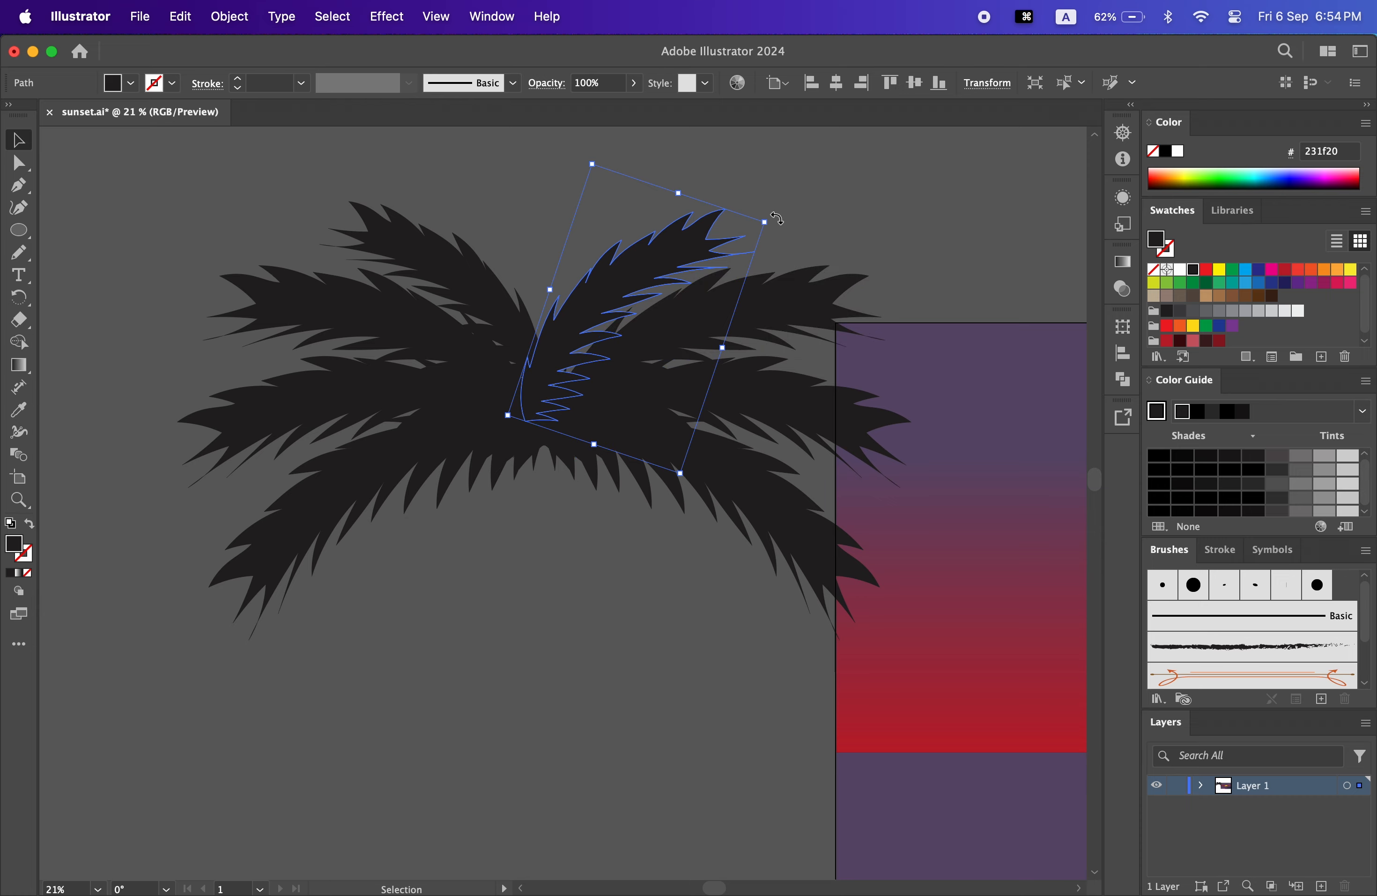
- Rotate the mirrored top frond slightly and set its base onto the crown's center
drag(777, 219, 768, 208)
drag(591, 299, 588, 289)
drag(541, 702, 511, 656)
click(437, 700)
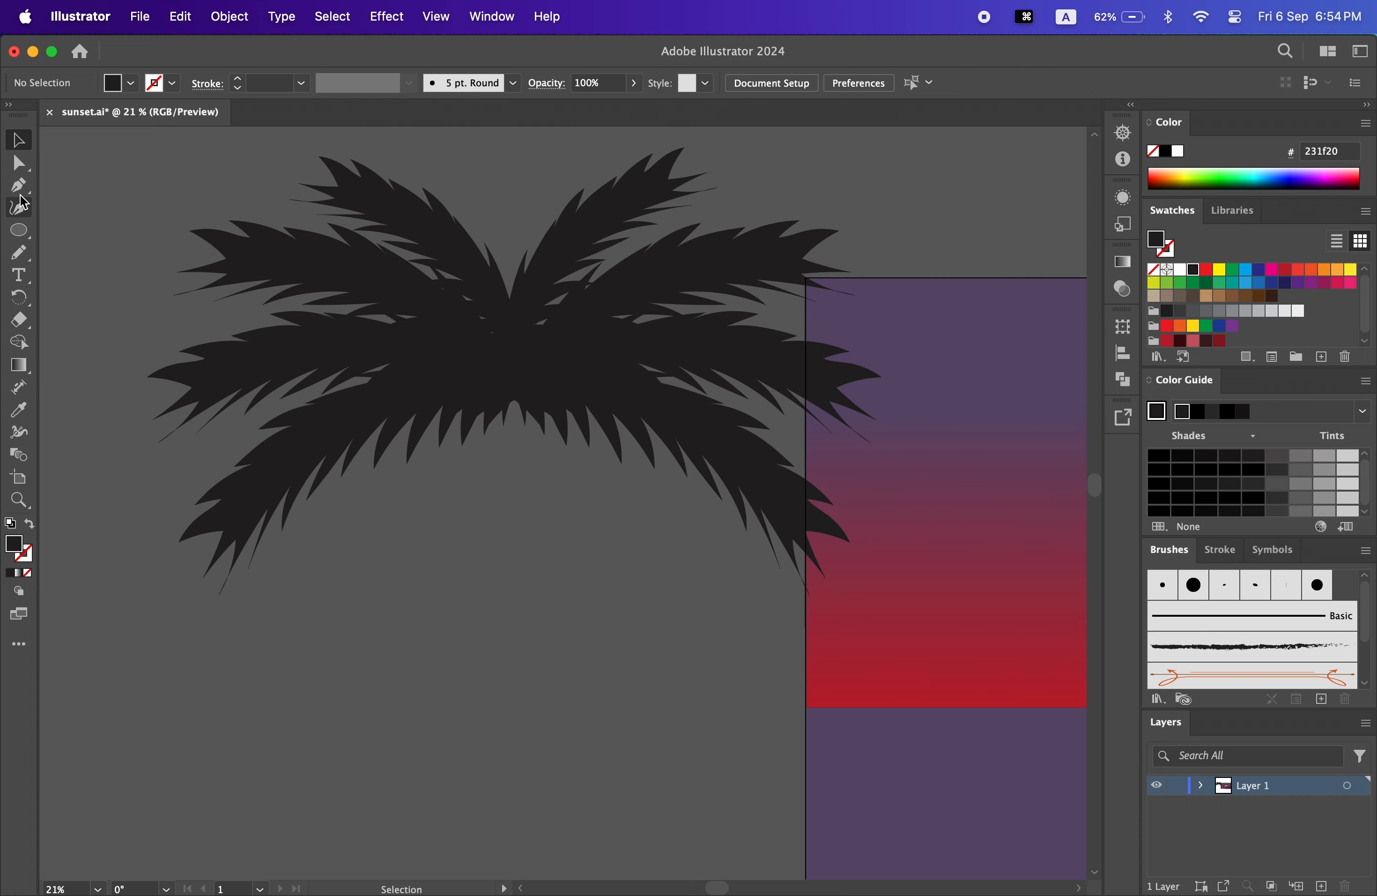
- Draw a curved trunk with a flat, wider base below the palm crown using the Pen tool
scroll(481, 536, down, 4)
scroll(481, 536, right, 3)
click(417, 284)
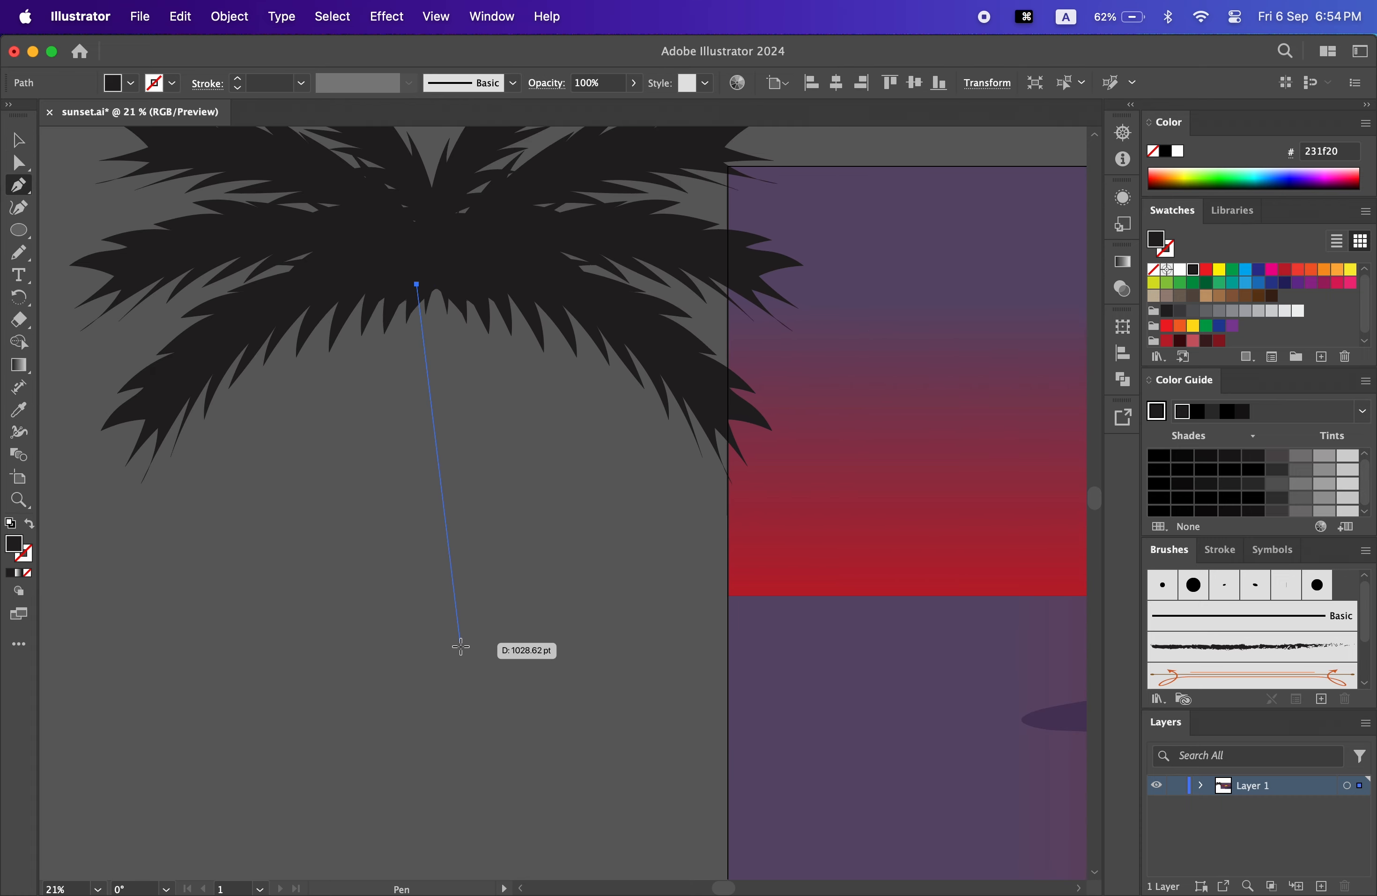
drag(373, 823, 373, 824)
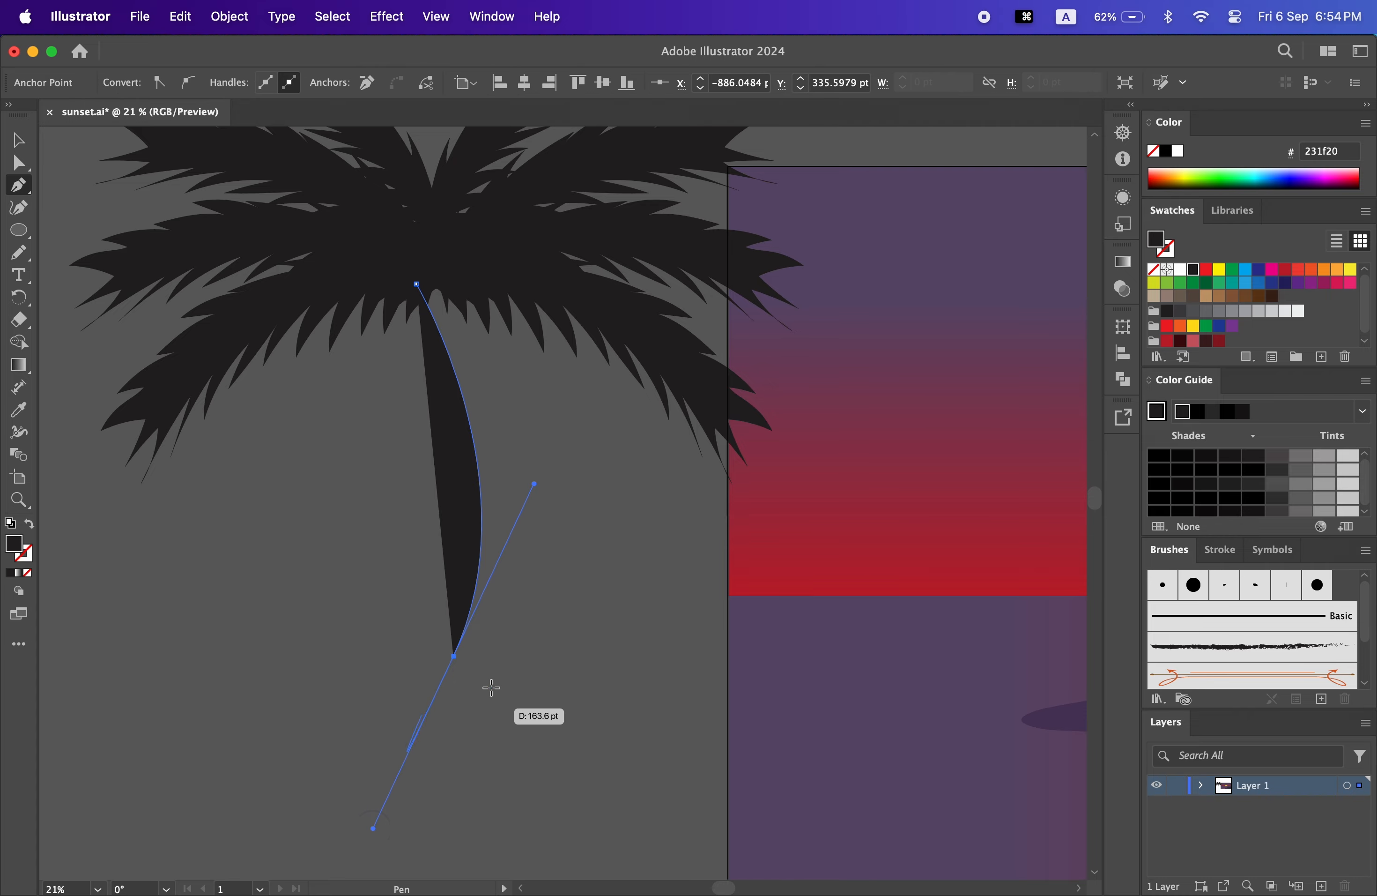
click(455, 657)
click(523, 657)
drag(464, 280, 388, 311)
drag(387, 227, 392, 225)
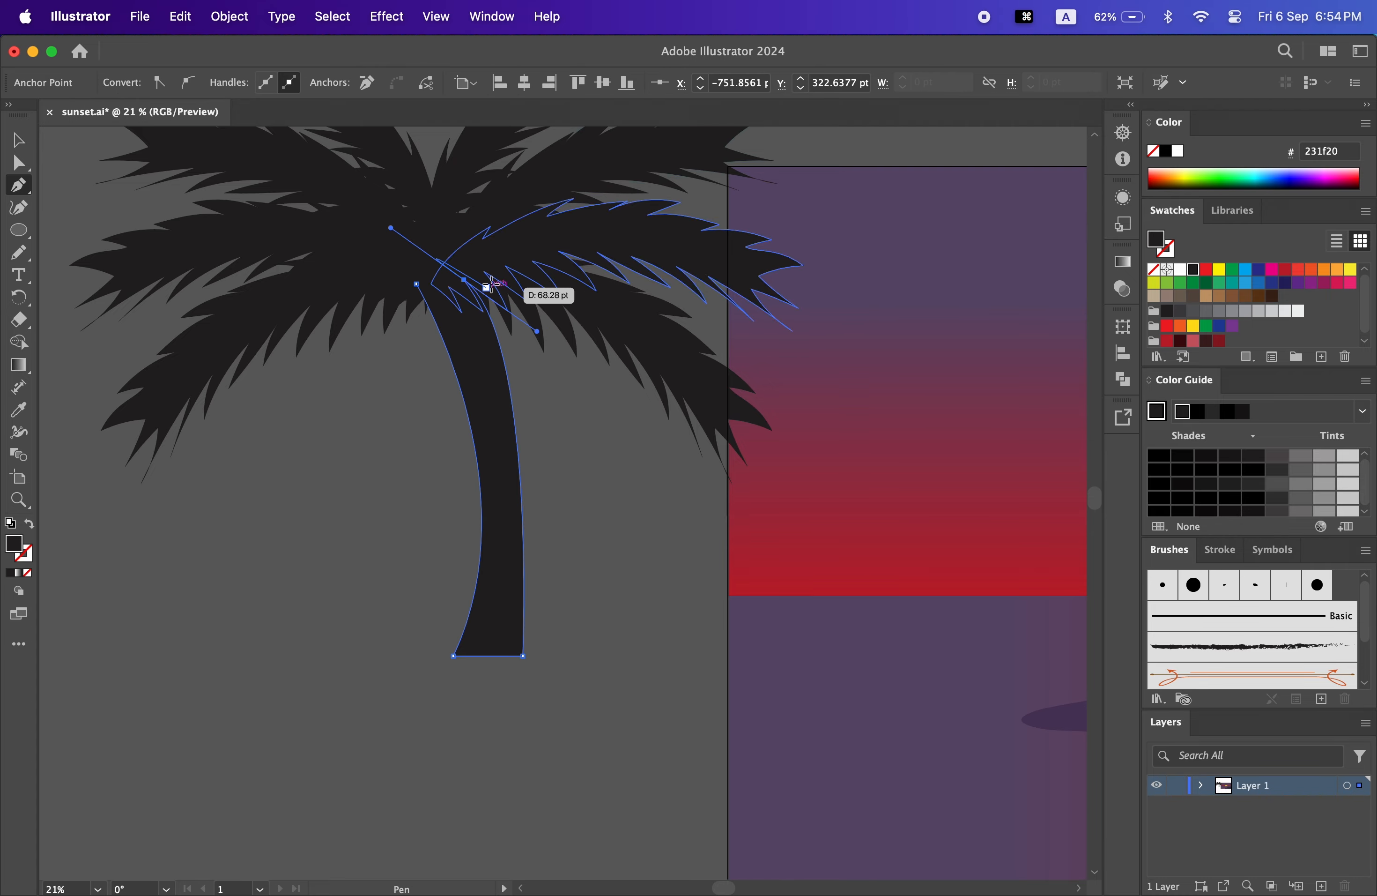
click(465, 280)
click(419, 282)
key(Return)
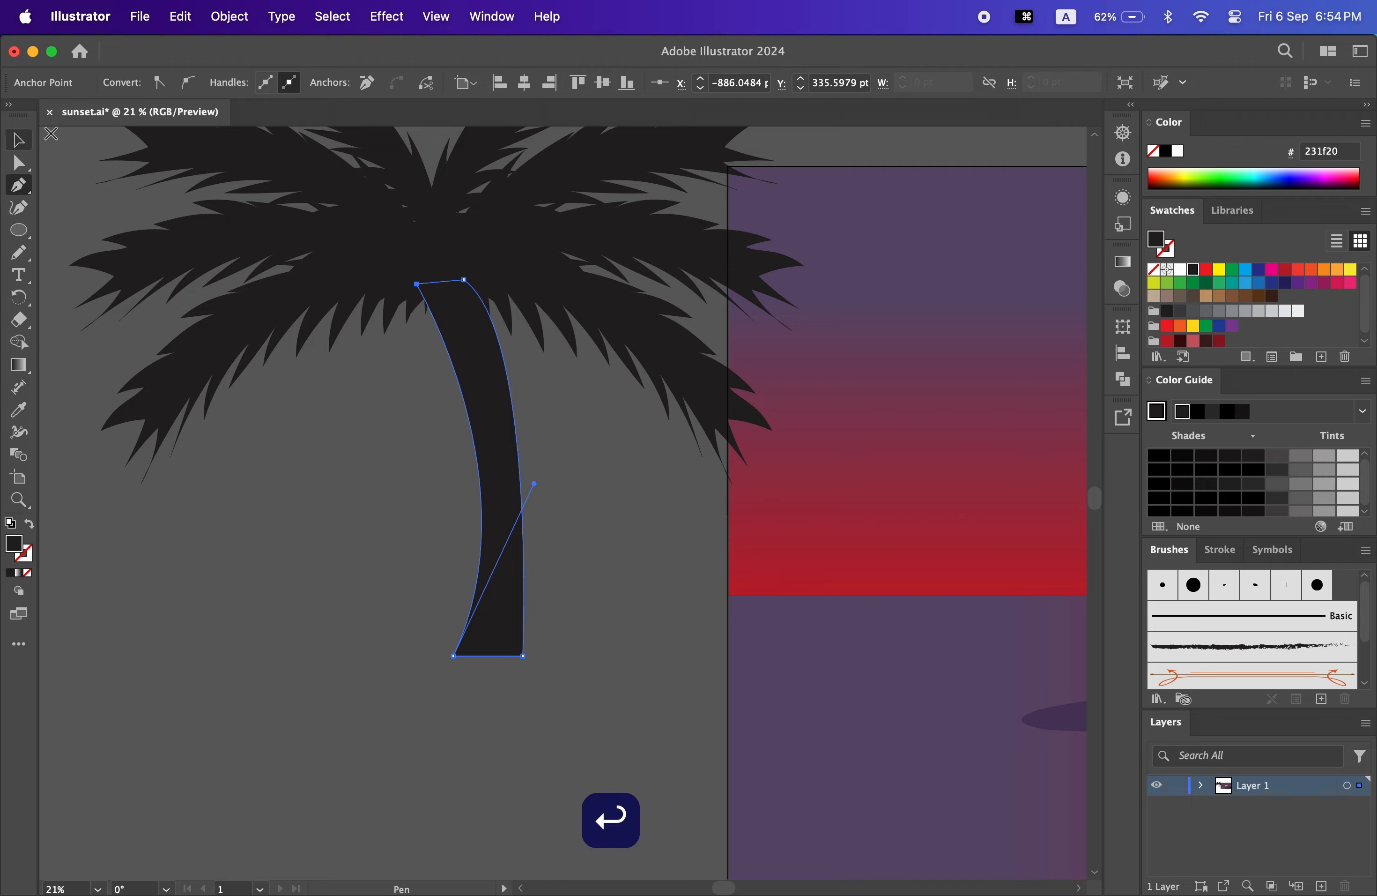
- Group all the fronds and the trunk into a single palm tree
scroll(169, 329, up, 5)
drag(554, 775, 559, 782)
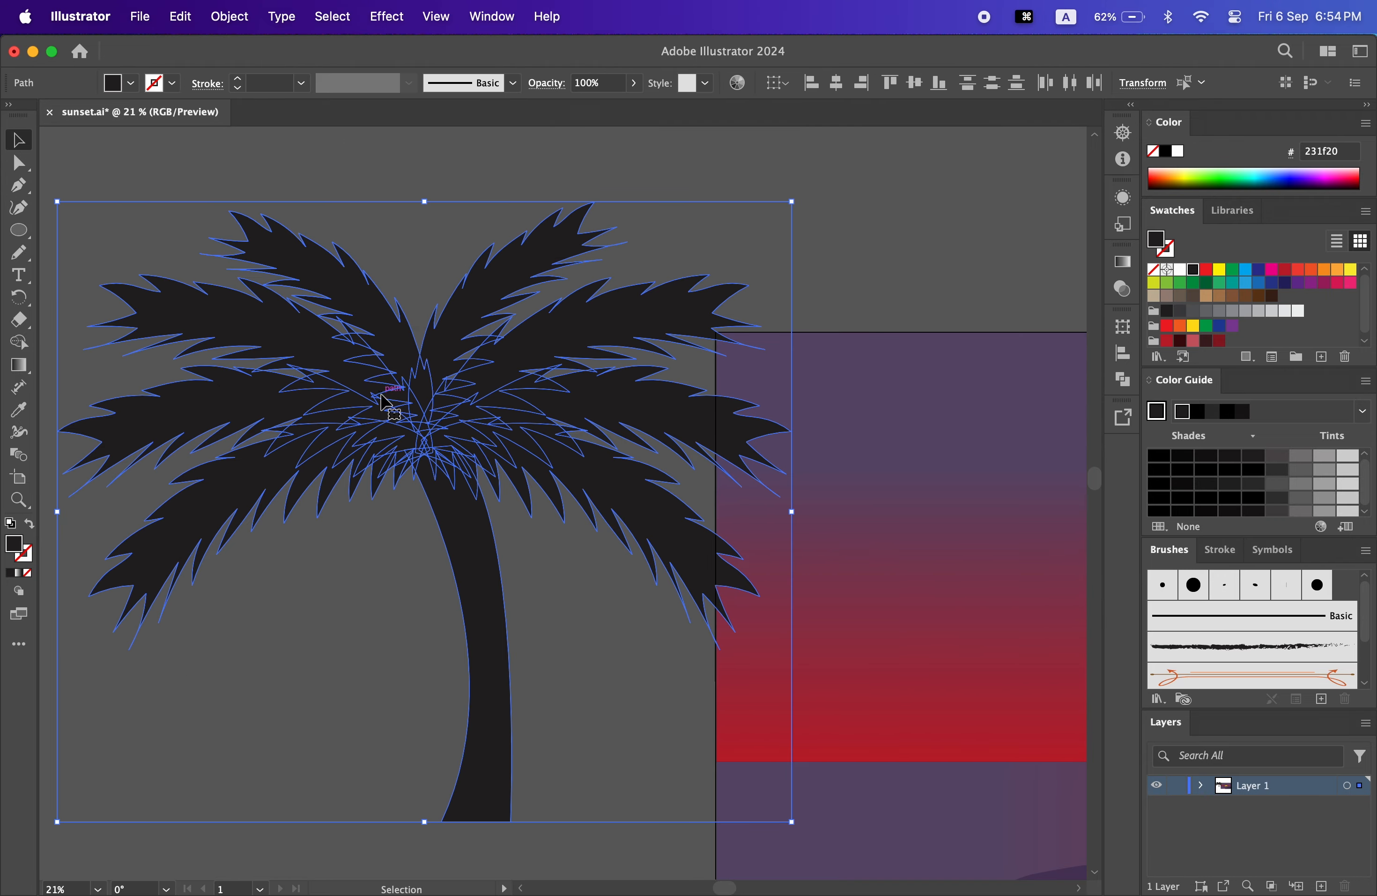
right_click(383, 399)
click(517, 559)
click(631, 712)
- Recolor the palm tree with the dark navy fill sampled from the foreground hill
key(z)
scroll(795, 756, right, 15)
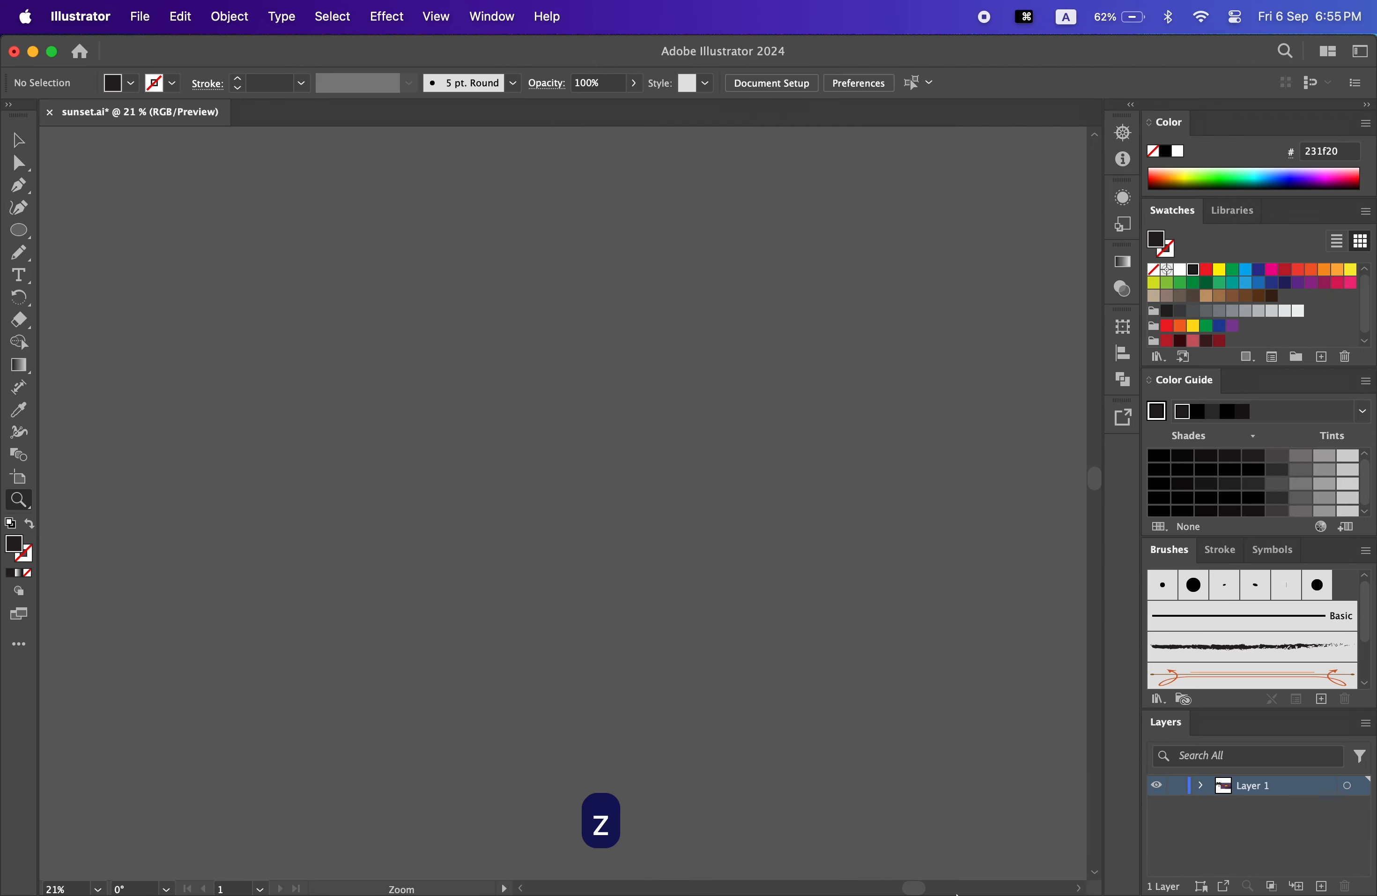
scroll(919, 734, left, 8)
drag(919, 735, 711, 360)
drag(814, 719, 99, 147)
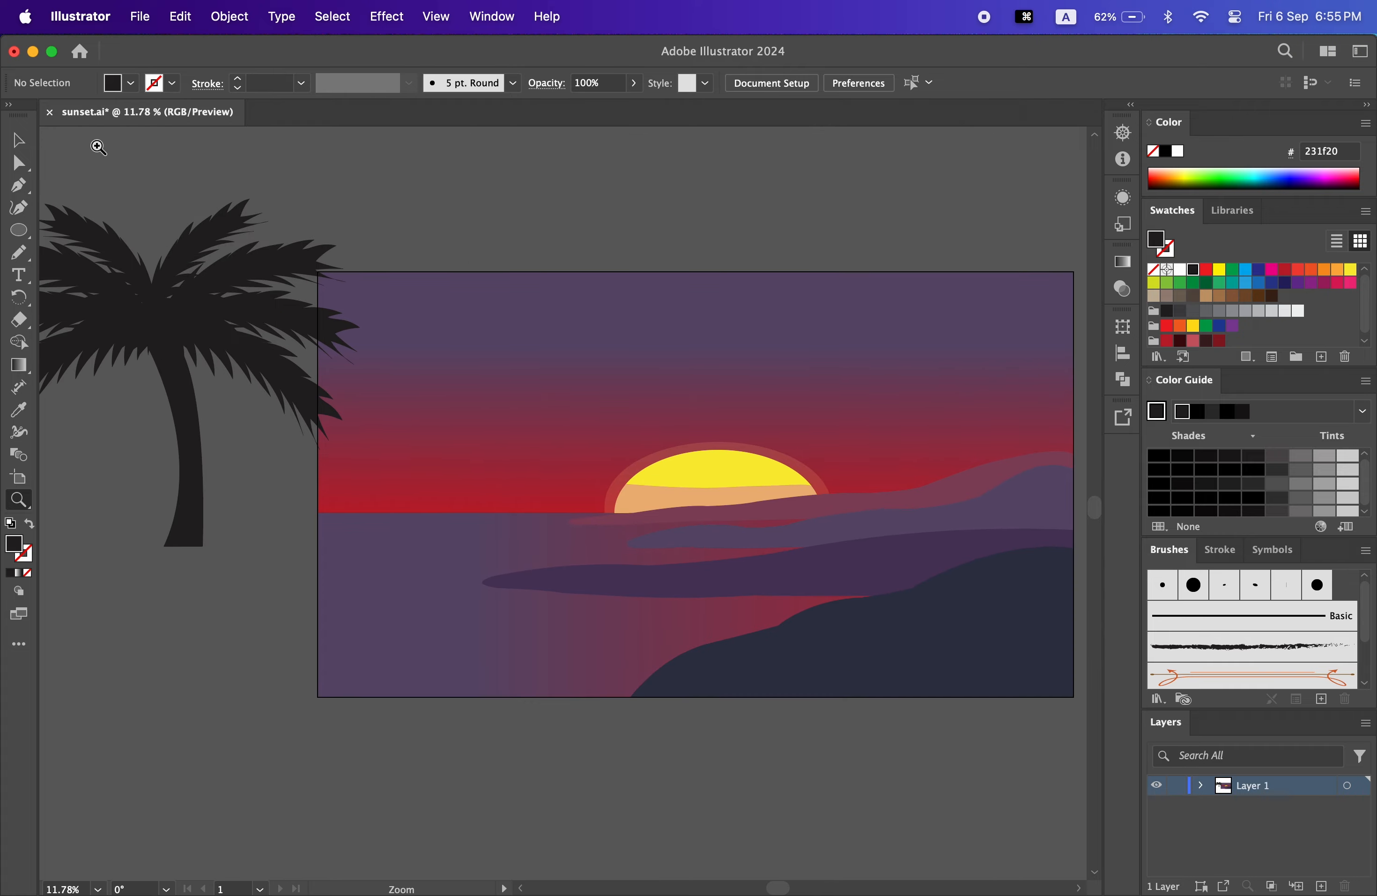
drag(230, 522, 231, 523)
drag(327, 367, 187, 332)
click(24, 408)
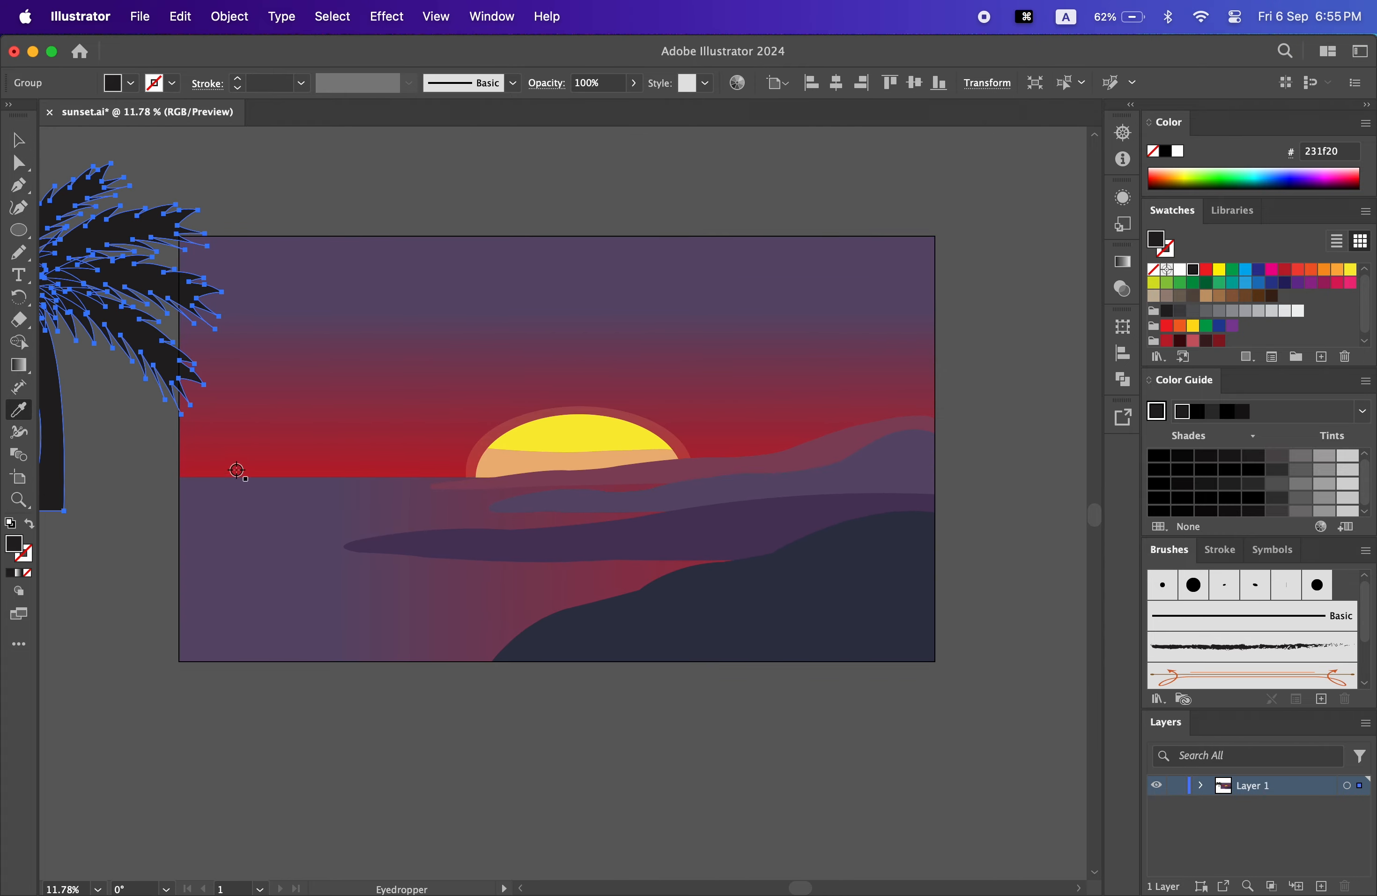
click(821, 646)
- Move the palm onto the foreground hill's right part, scaled down and tilted so its trunk base sinks into the hill
drag(636, 377, 366, 338)
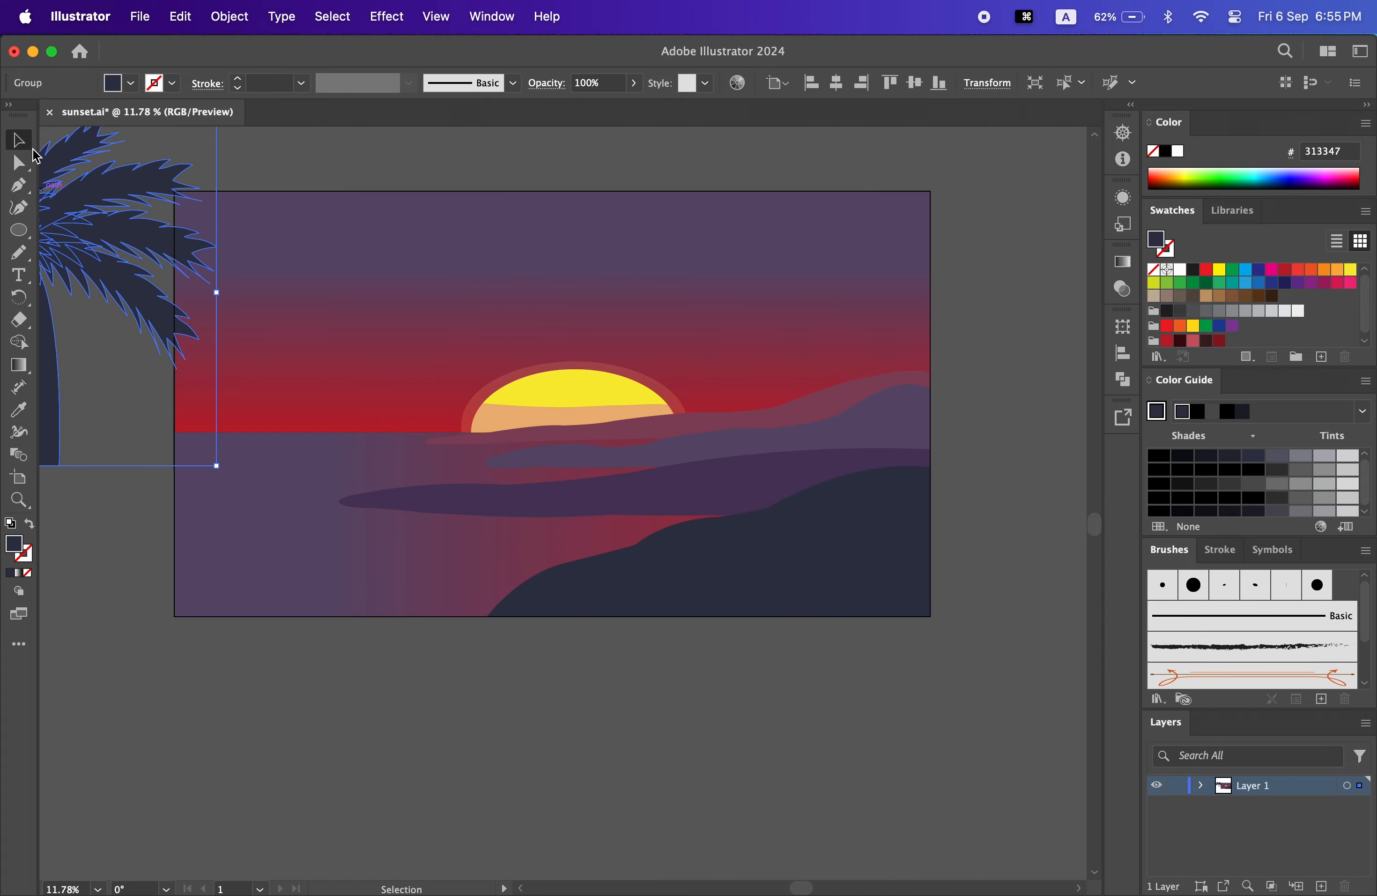
drag(70, 223, 867, 281)
drag(1011, 525, 897, 428)
drag(751, 261, 826, 346)
drag(995, 523, 977, 482)
drag(814, 336, 791, 333)
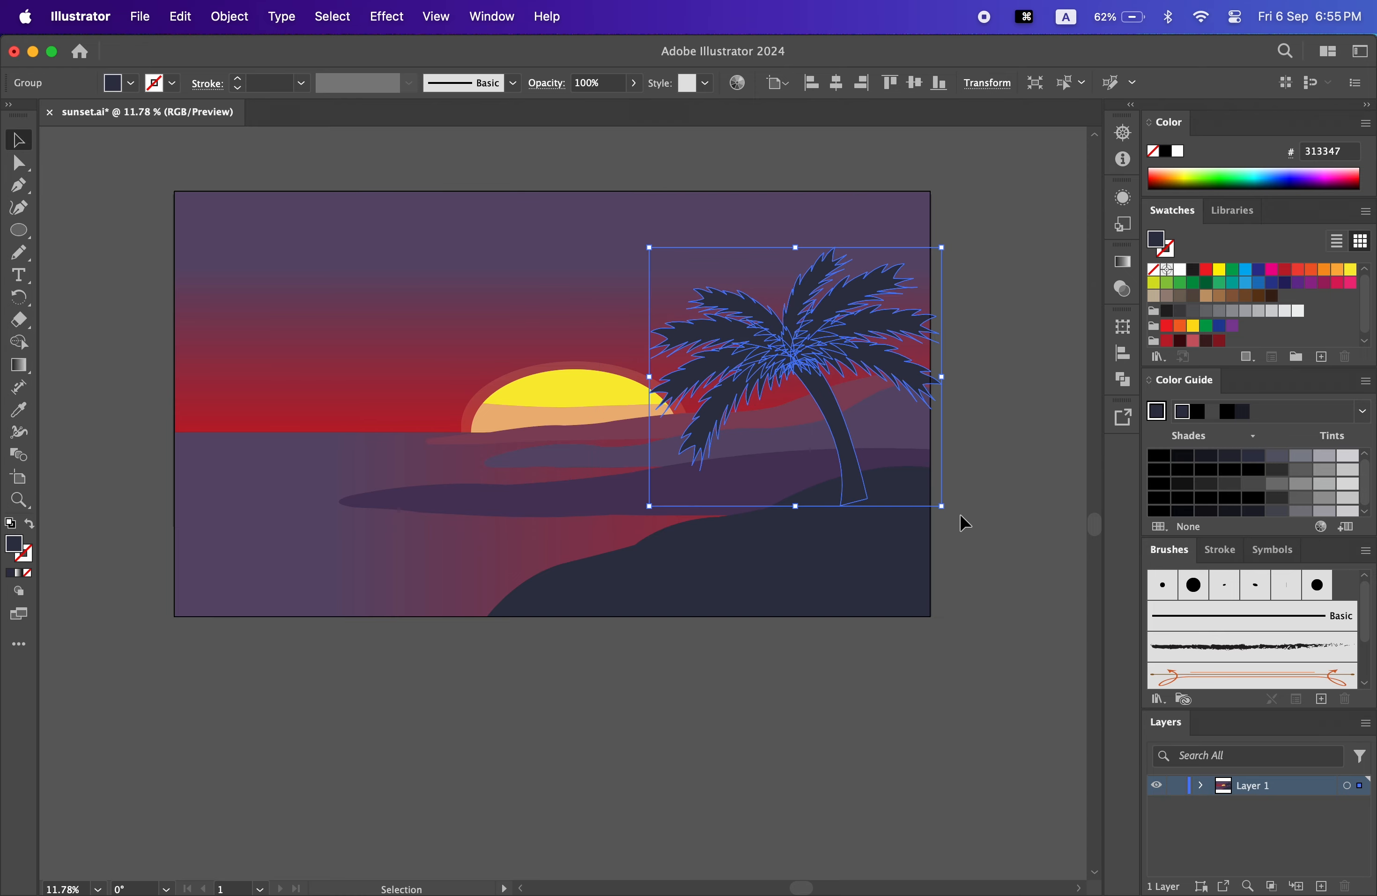
drag(956, 515, 929, 484)
- Duplicate the palm, scale the copy down and plant it on the hill just left of the first trunk
drag(806, 320, 779, 370)
drag(889, 517, 823, 460)
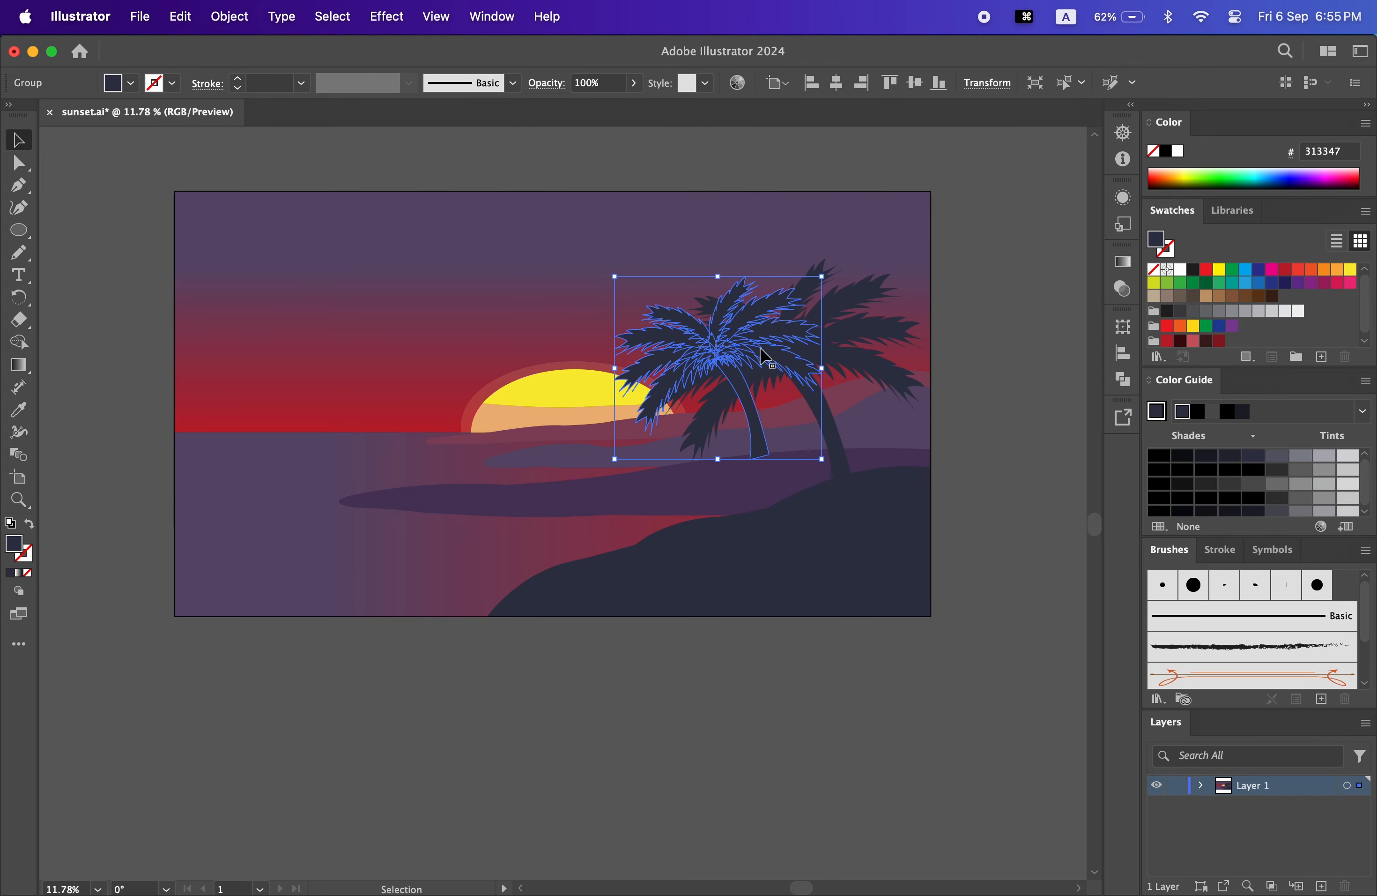
drag(751, 353, 809, 411)
drag(881, 517, 852, 493)
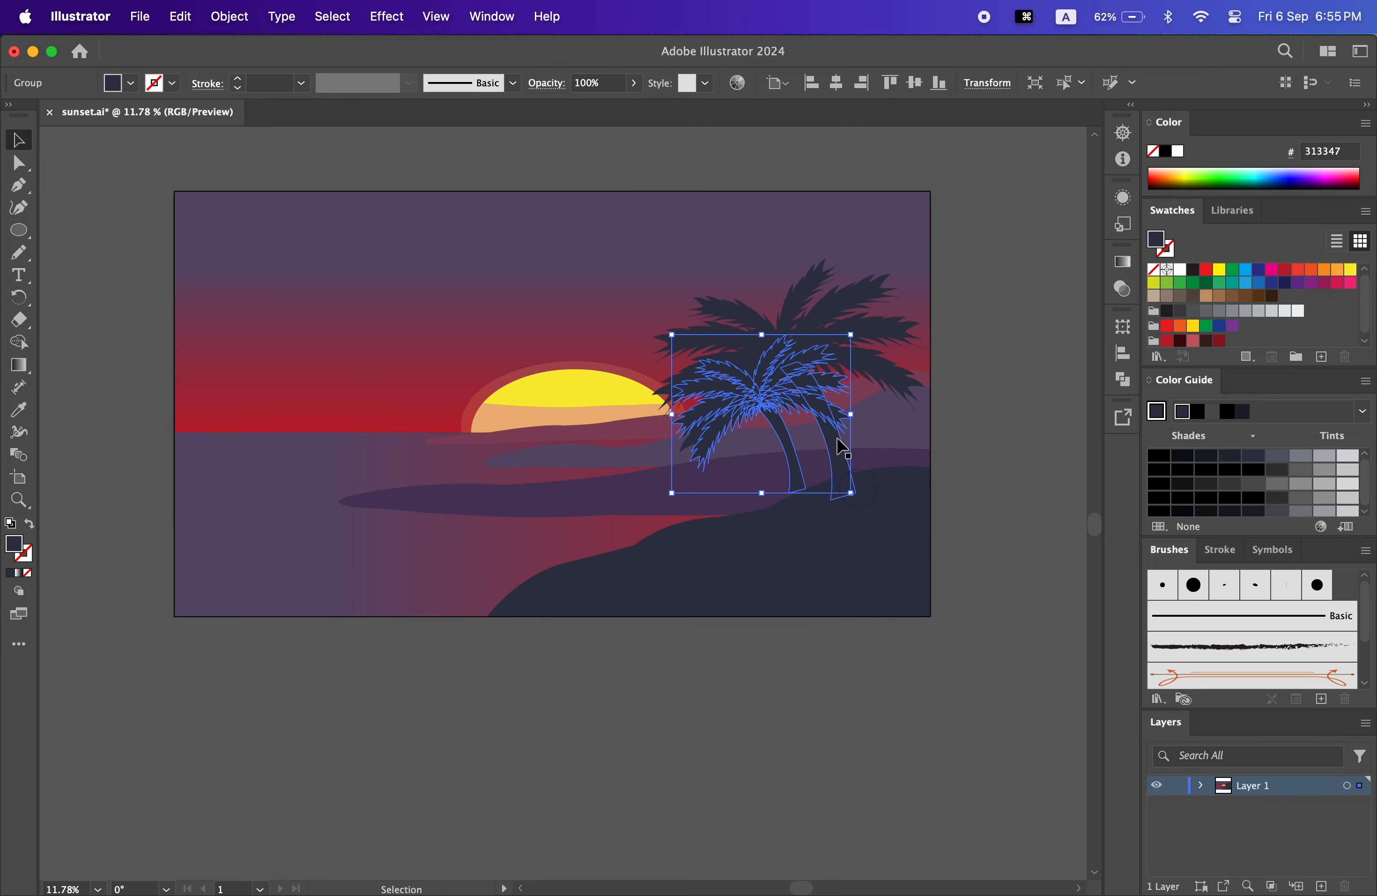
drag(754, 394, 777, 421)
drag(743, 552, 796, 548)
click(241, 223)
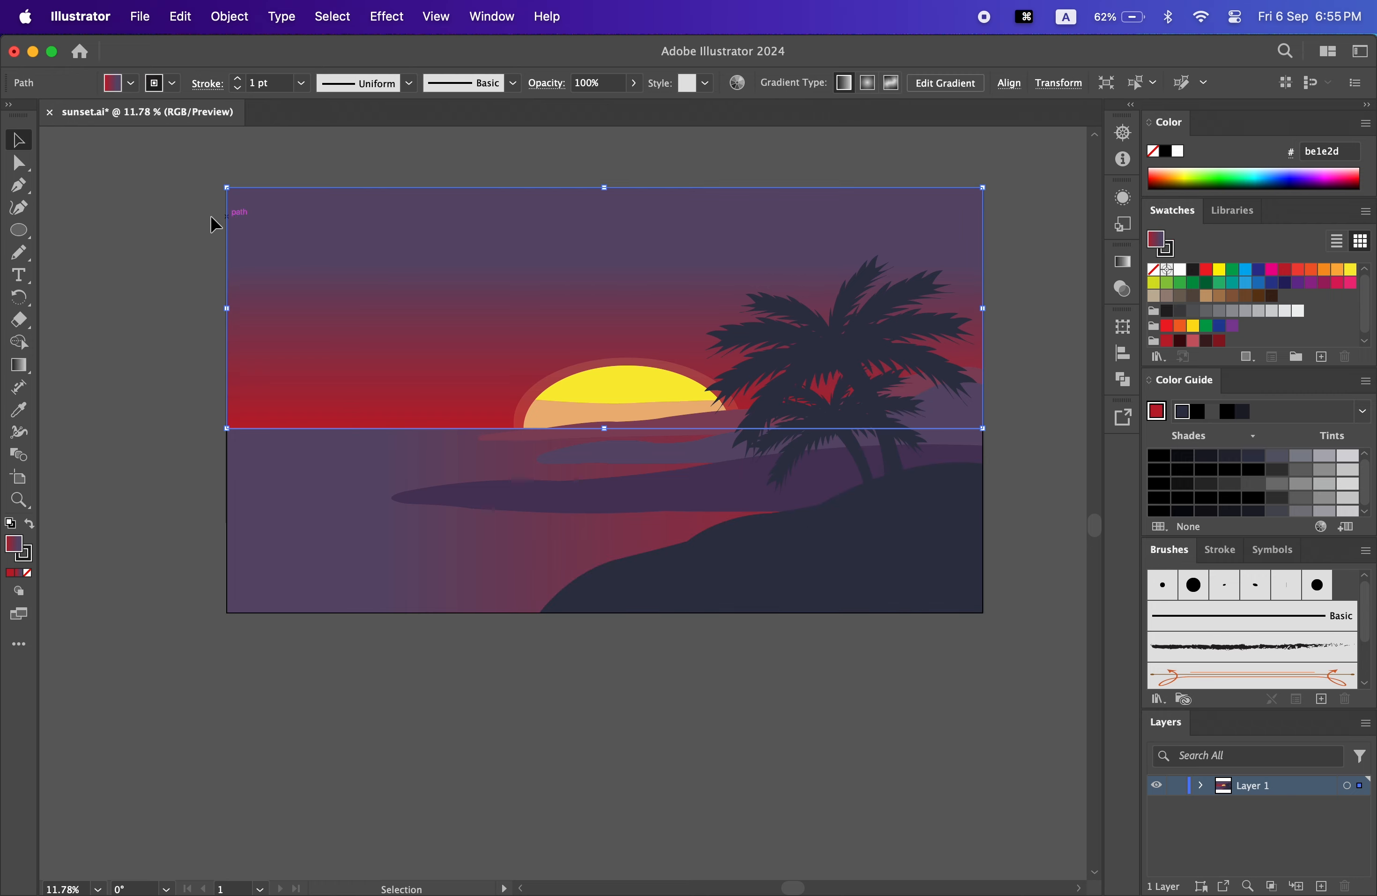
click(169, 212)
- Shorten the dark purple hill band by pulling its left end inward over the water
click(713, 482)
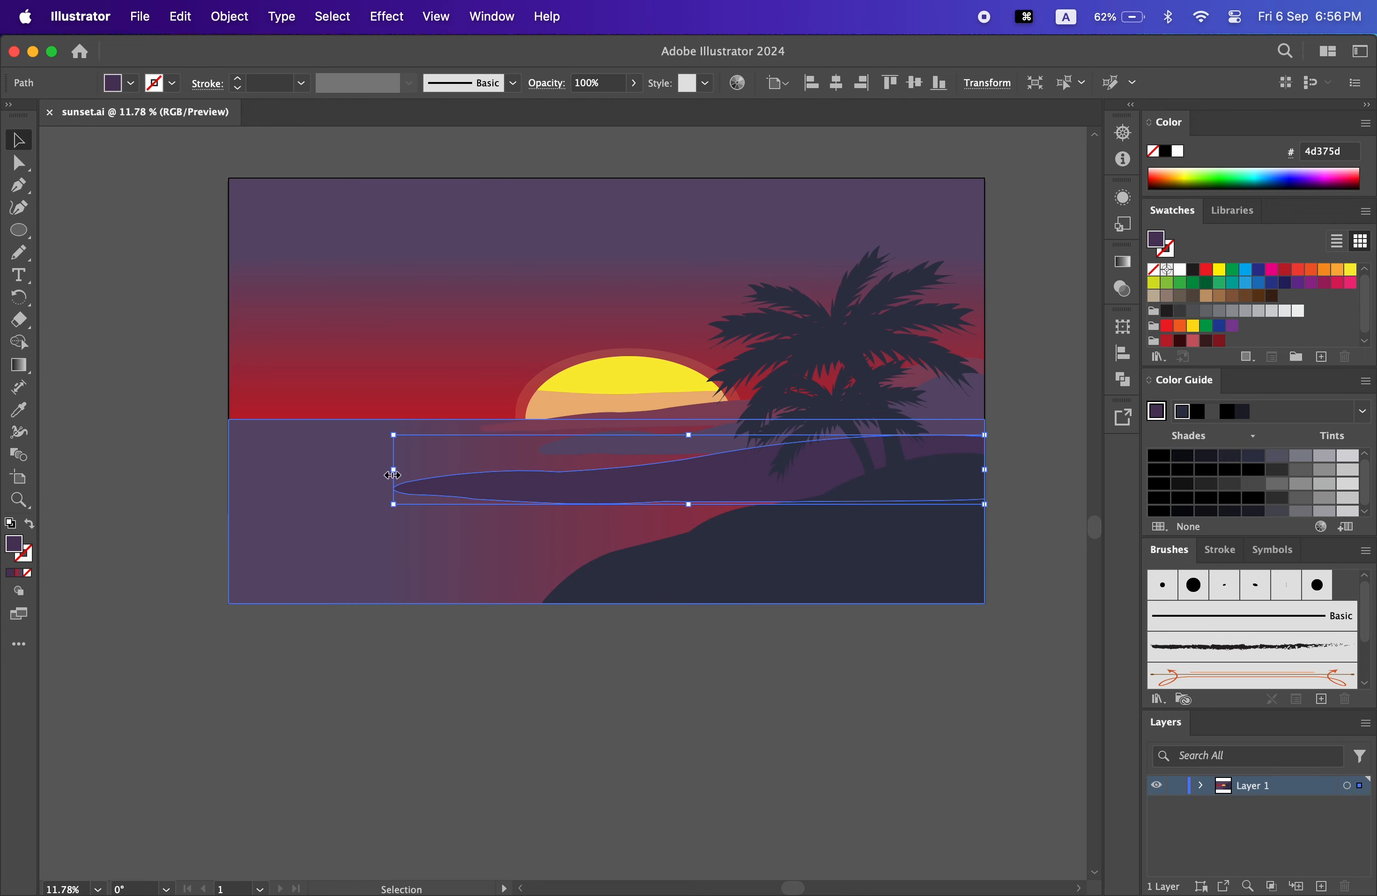
drag(393, 475, 453, 474)
click(478, 721)
- Draw a dark purple boat hull with two raised ends on the left water area using the Pen tool
drag(477, 725, 520, 785)
key(z)
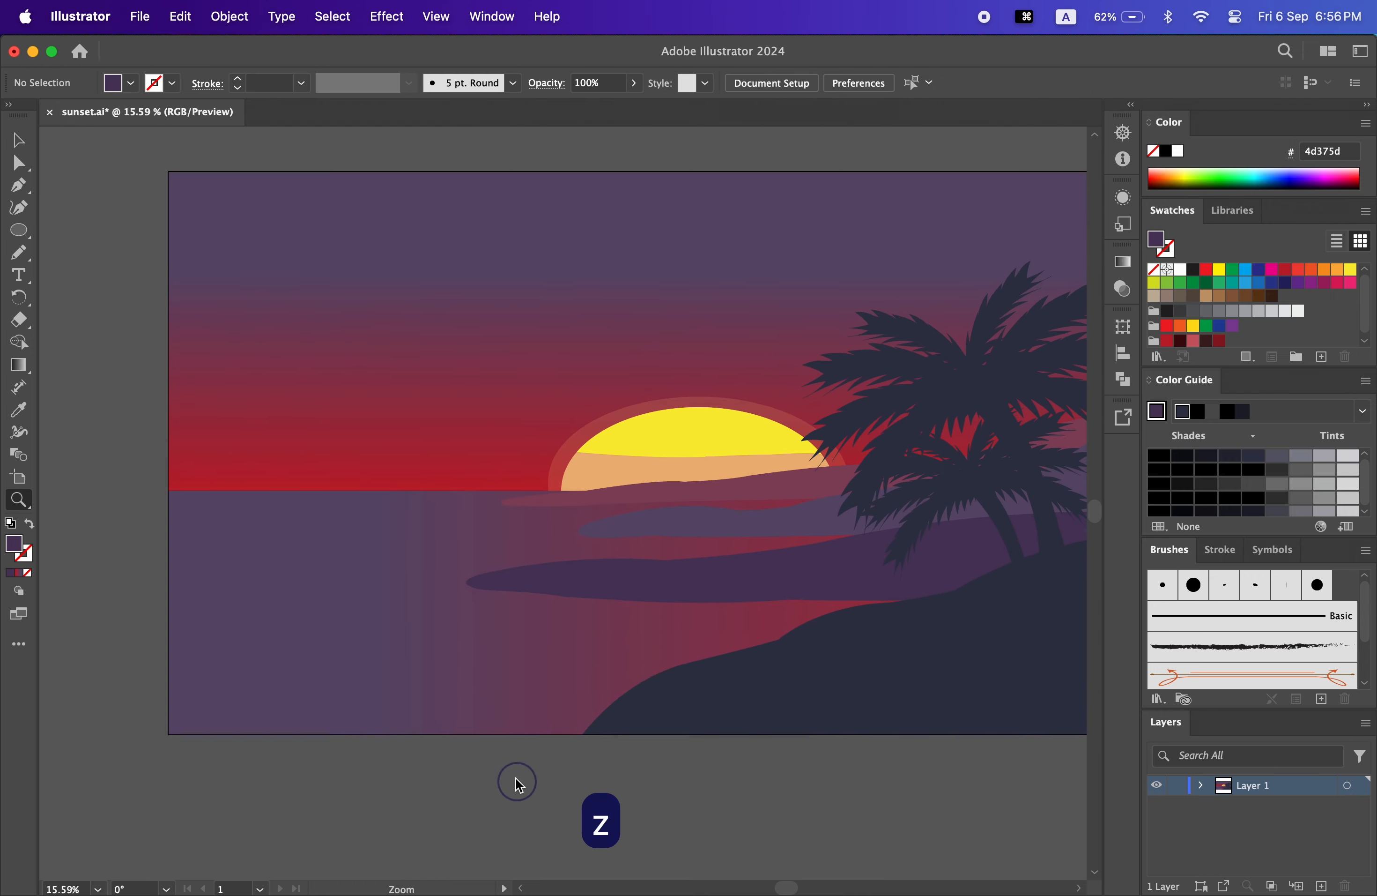
click(227, 516)
drag(267, 552, 310, 557)
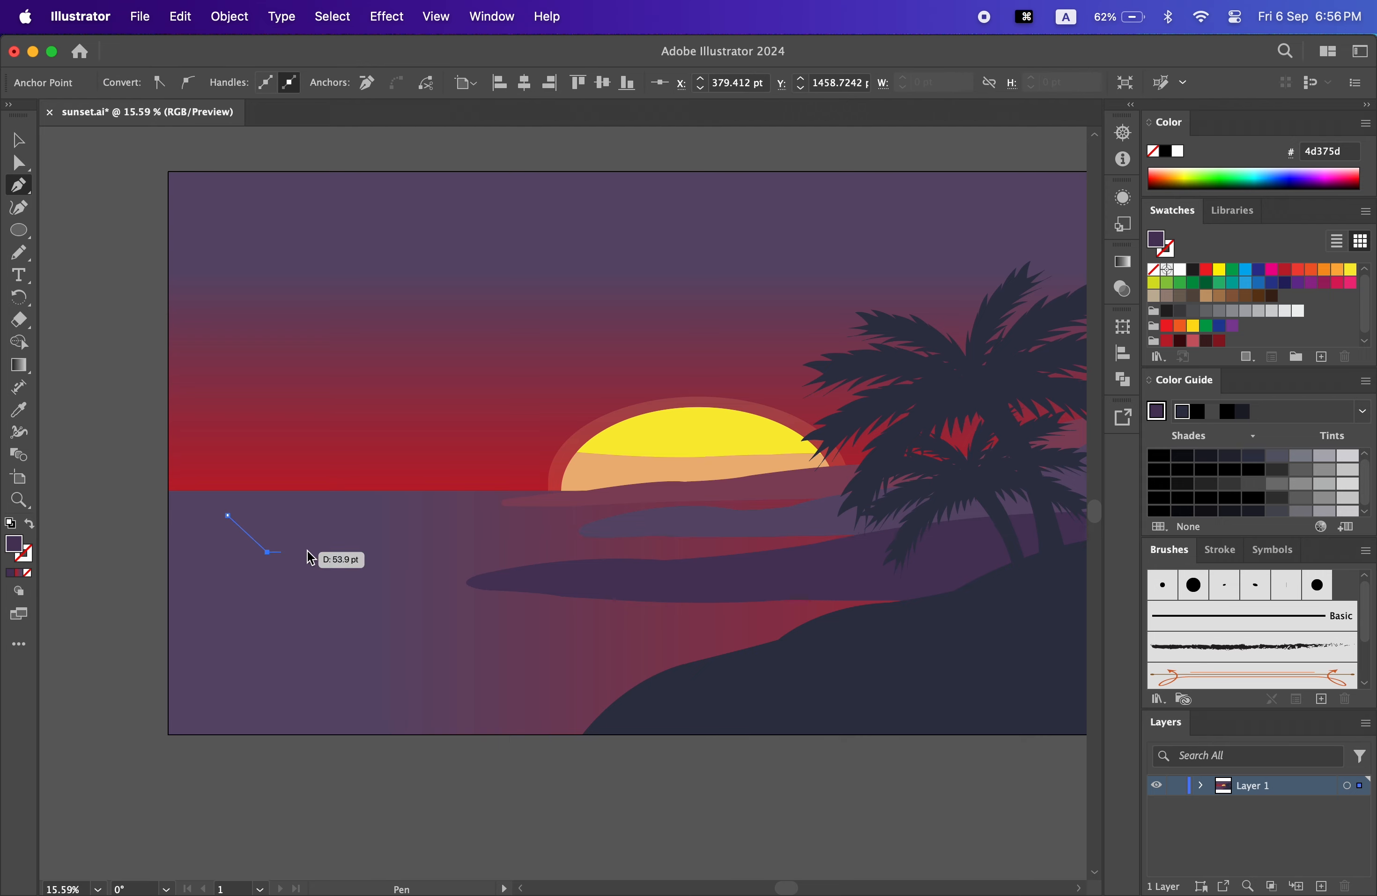
click(398, 551)
click(431, 516)
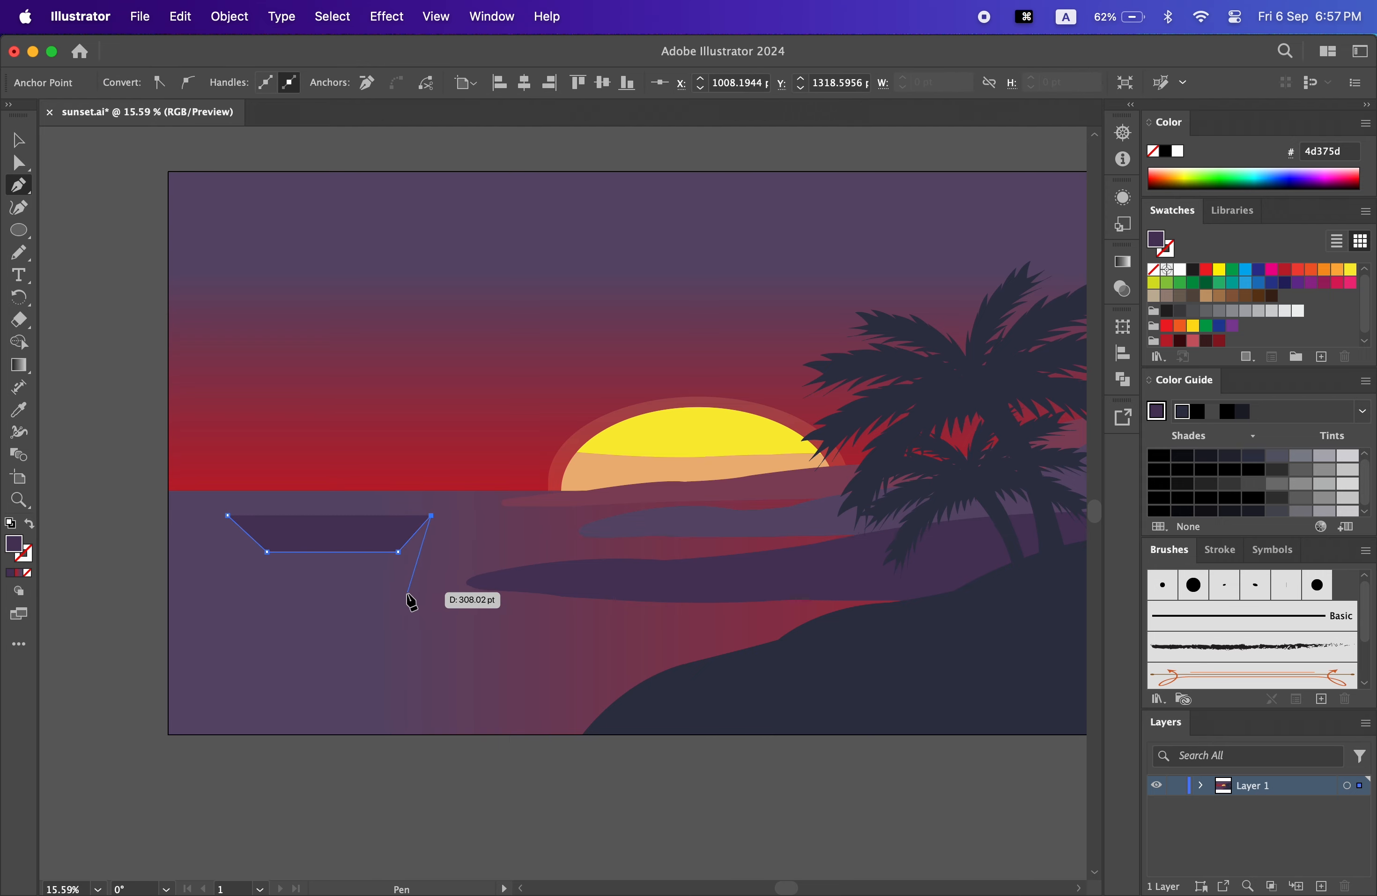
click(402, 600)
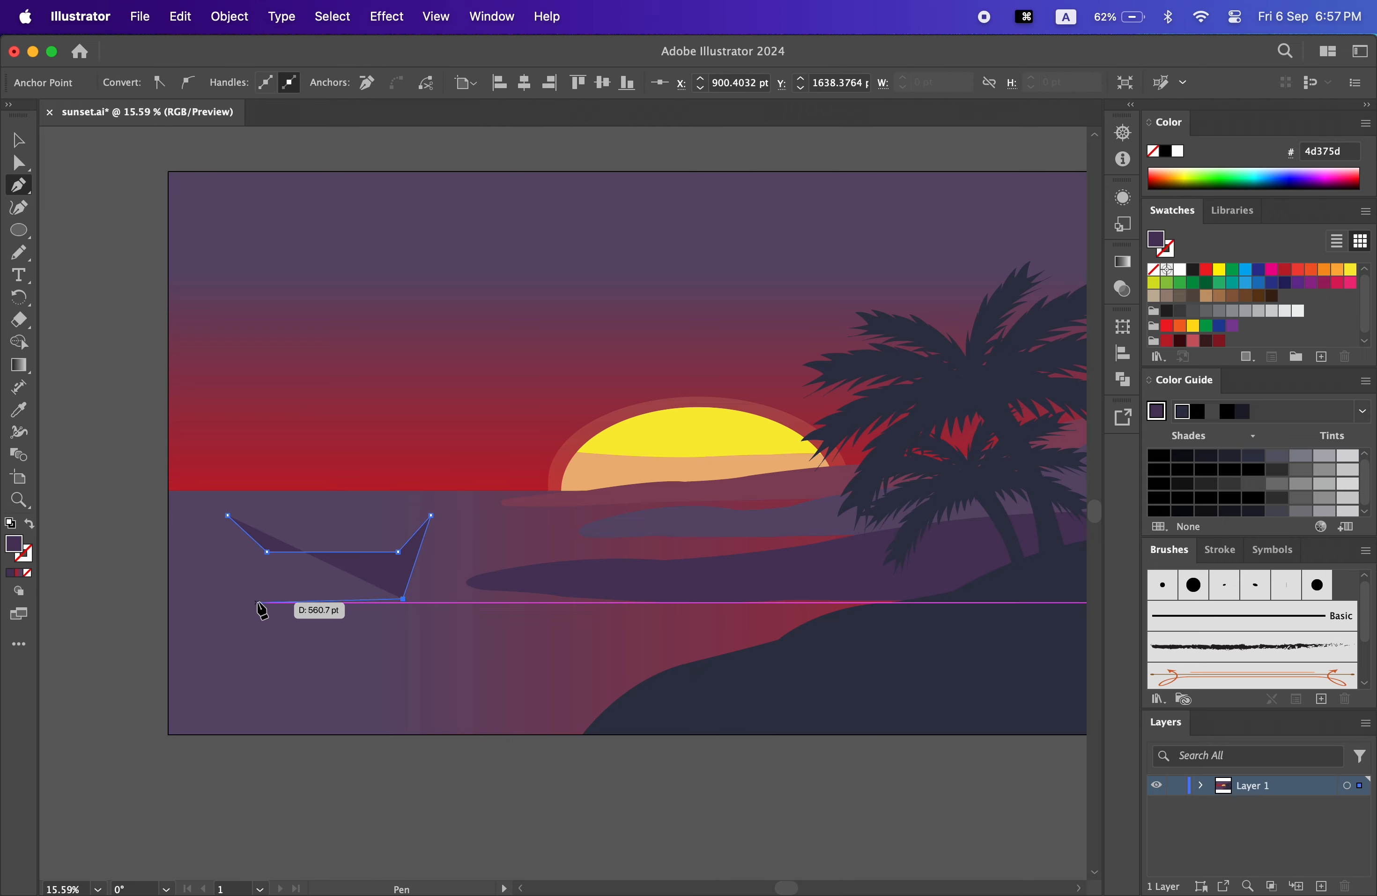
click(257, 602)
click(19, 163)
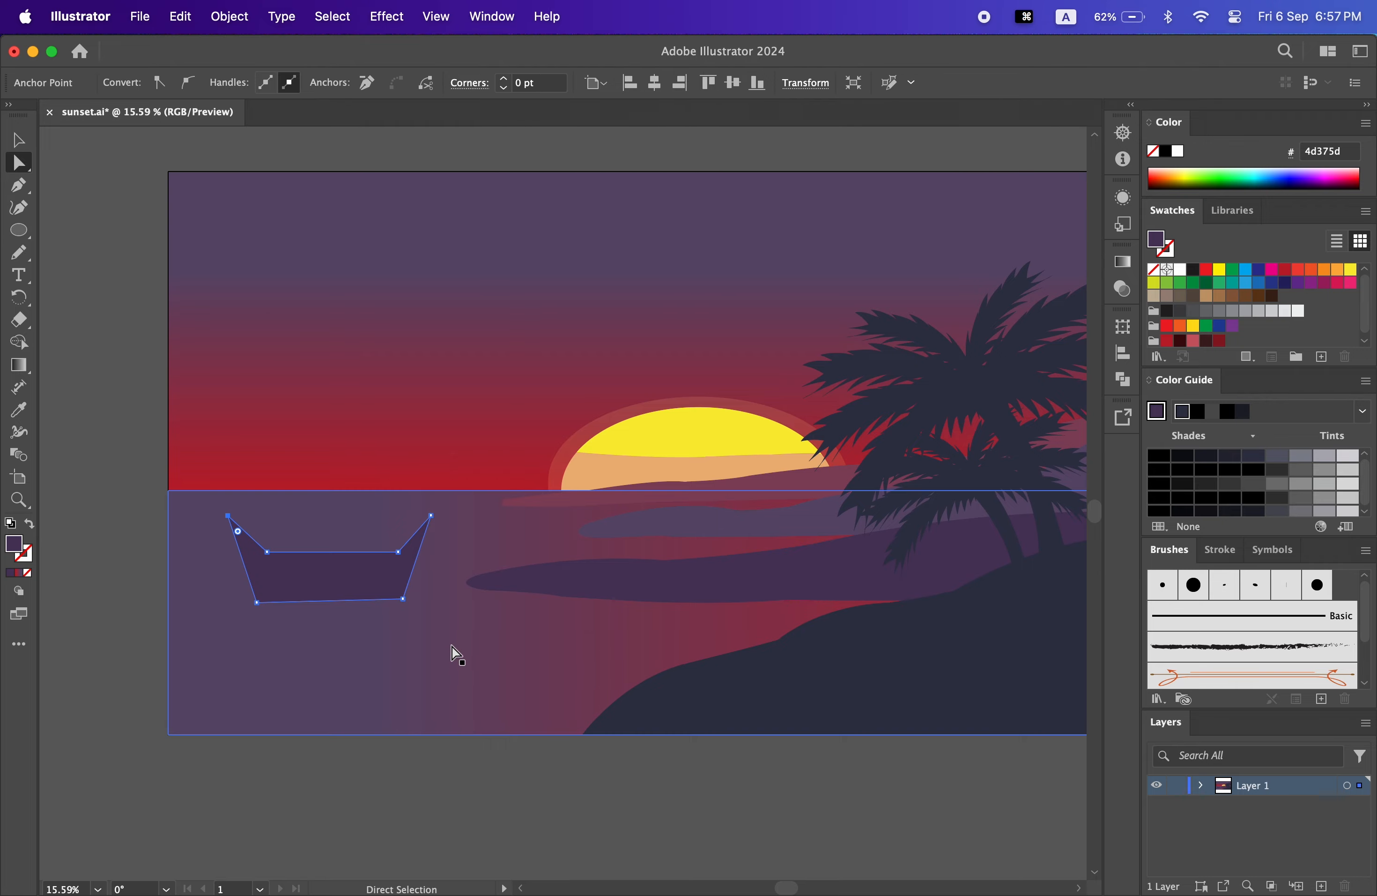
- Lock the water and sky background shapes
scroll(452, 650, down, 2)
key(z)
drag(438, 652, 513, 721)
click(19, 141)
scroll(407, 567, left, 2)
click(413, 572)
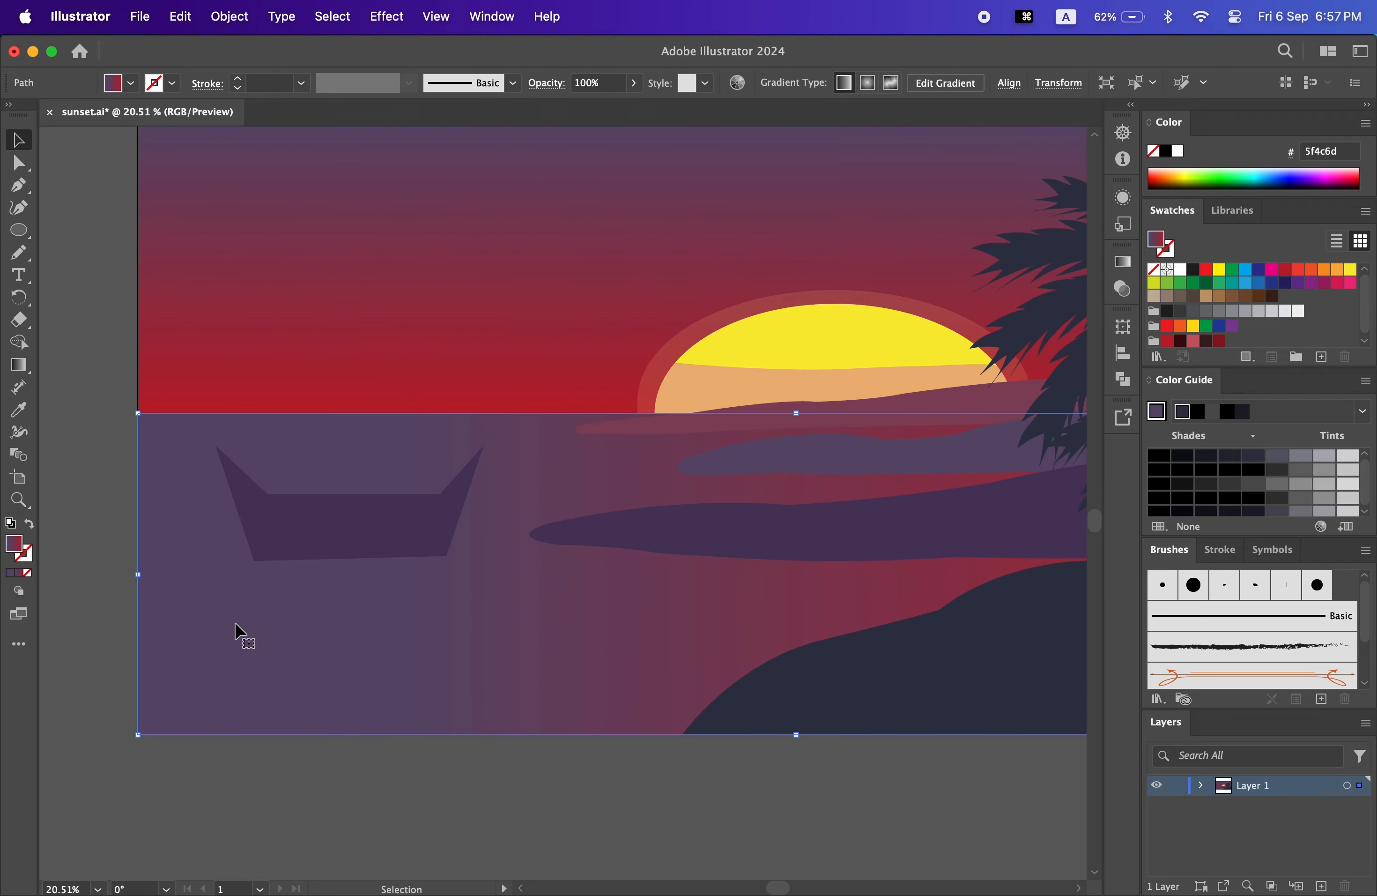
shift+click(289, 272)
click(238, 22)
mouse_move(233, 185)
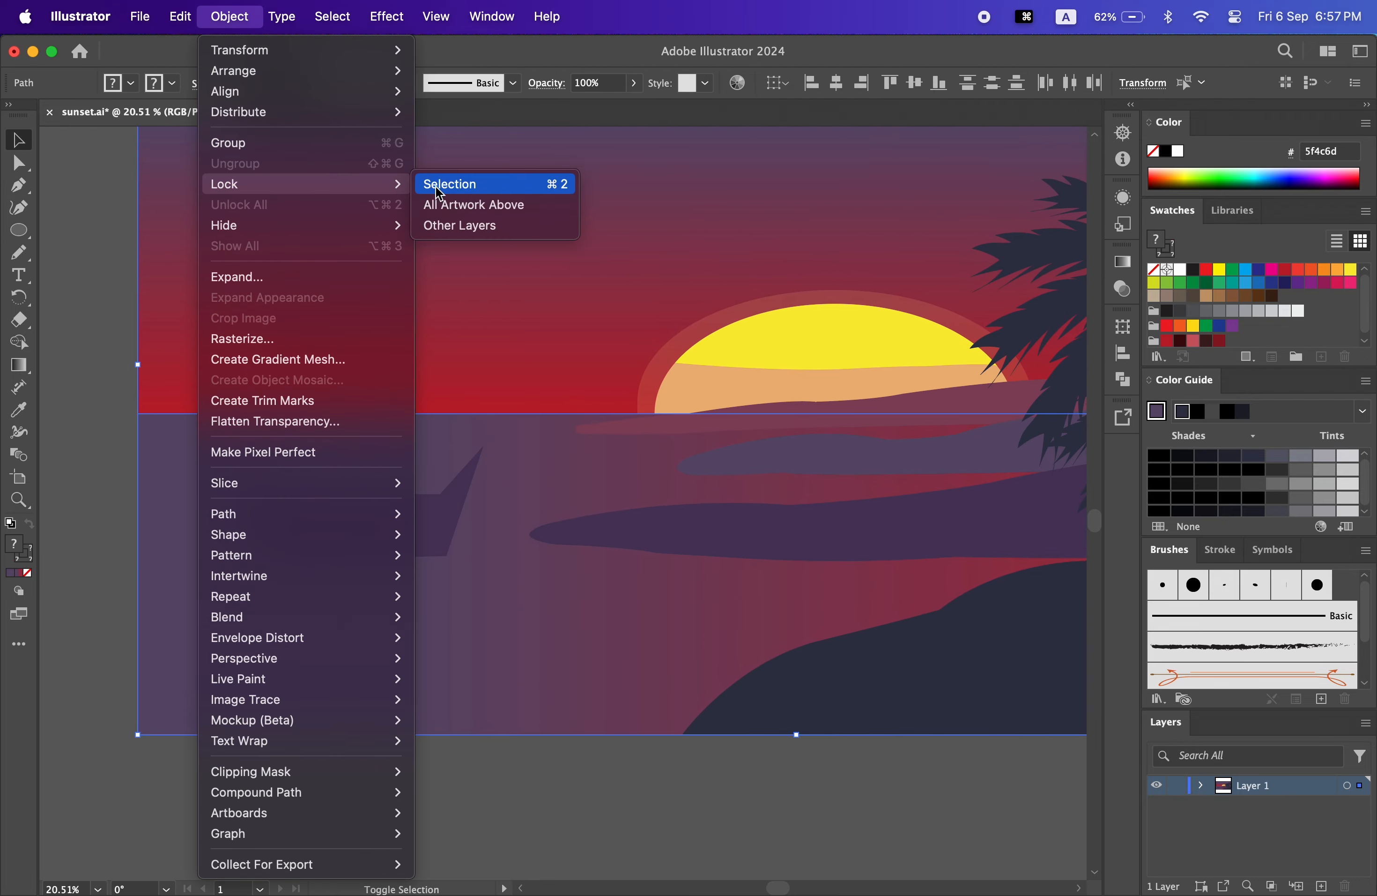
click(442, 184)
- Round the boat hull's bottom corners by about 60 pt and round its upper corners as well
click(430, 547)
key(super+shift+a)
drag(450, 556, 424, 542)
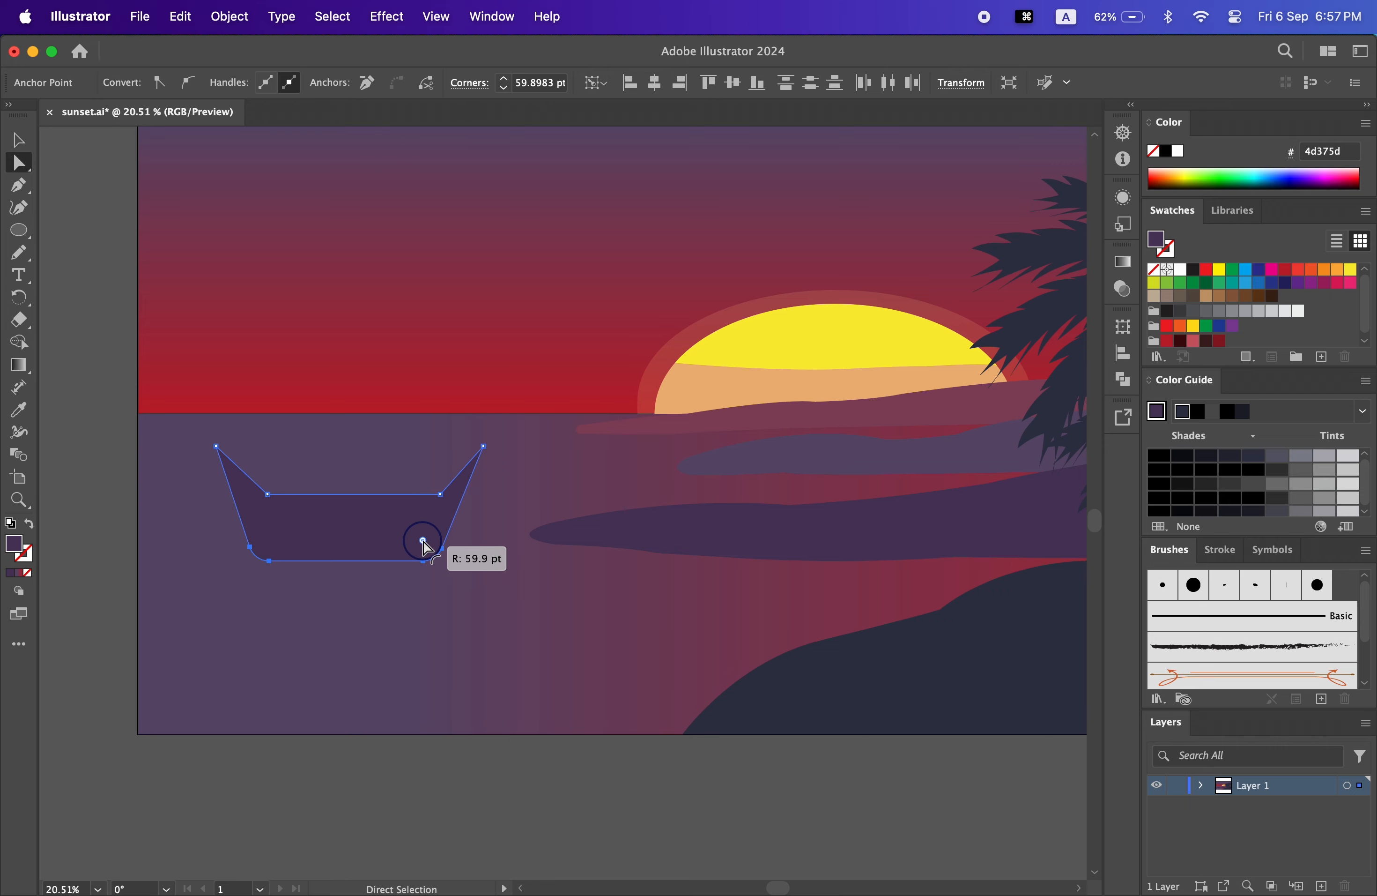
drag(222, 460, 288, 483)
key(v)
click(102, 298)
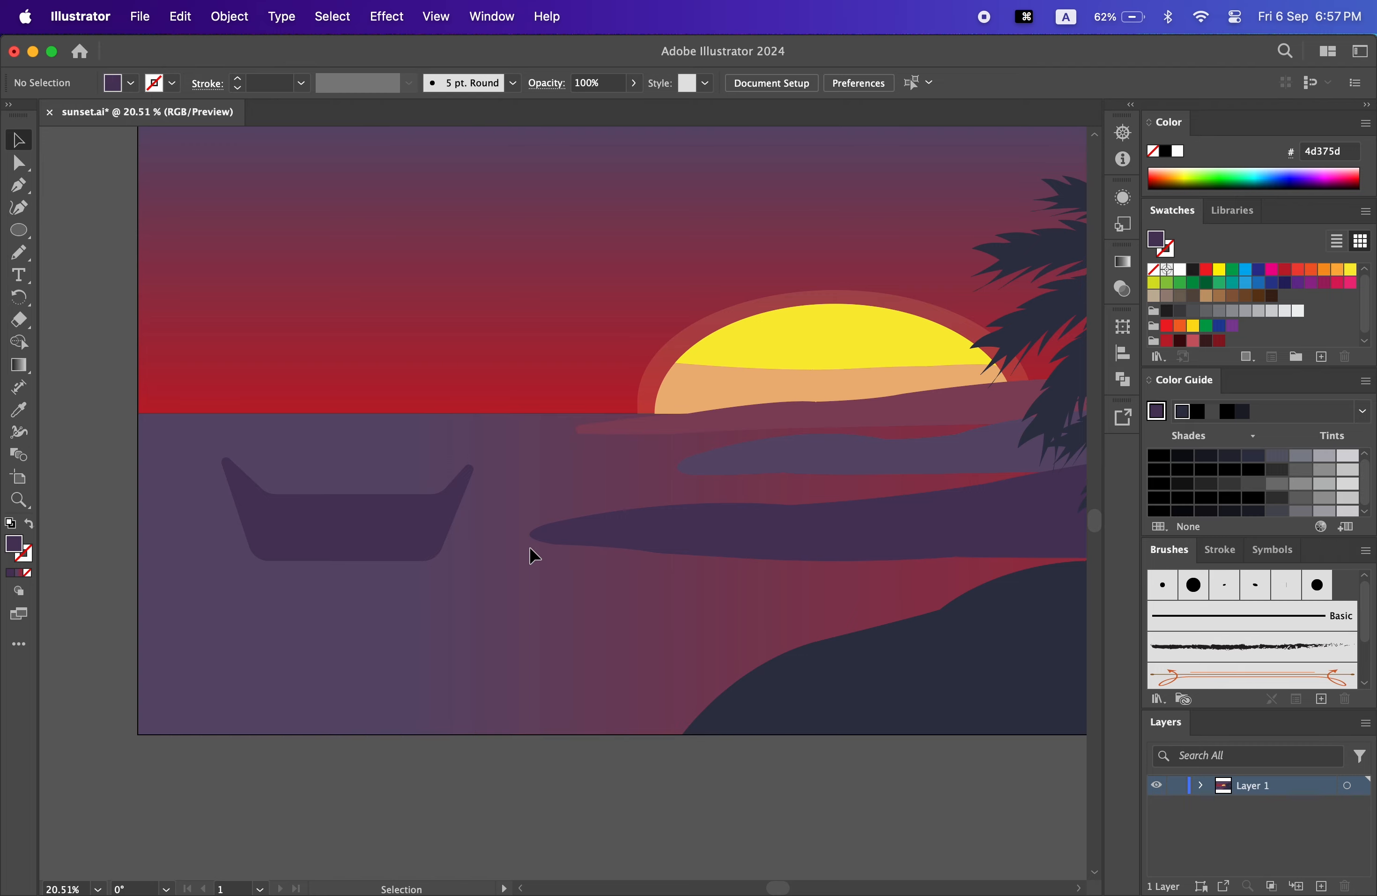
- Draw a thin vertical rectangle as the boat's mast and position it near the middle of the hull
scroll(534, 555, down, 1)
scroll(545, 545, up, 4)
click(19, 230)
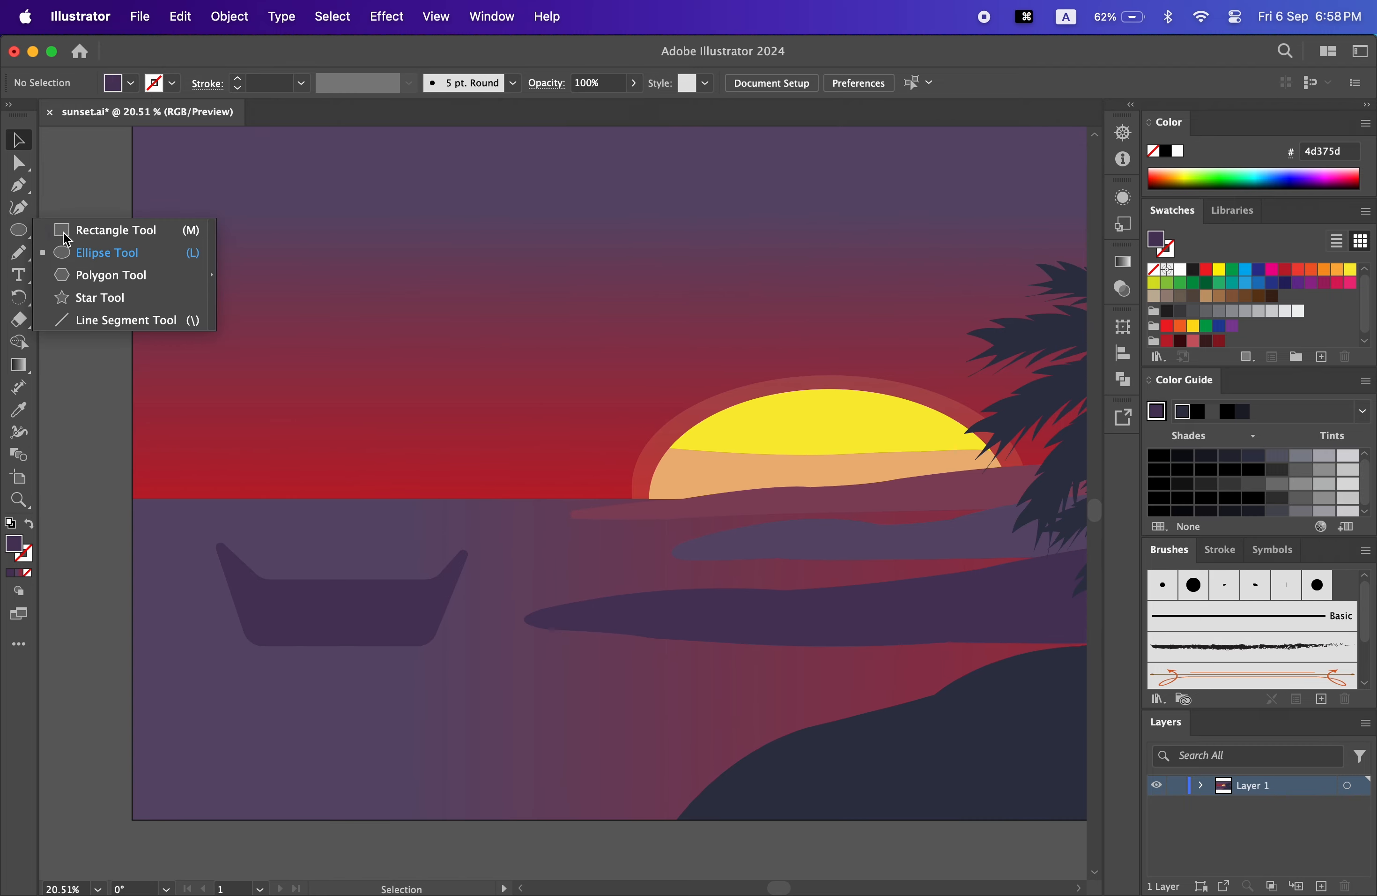
click(116, 224)
drag(333, 364, 336, 578)
click(24, 148)
drag(335, 485, 347, 486)
drag(347, 487, 368, 445)
click(124, 526)
- Draw a right-angled triangular sail on the mast's left side with the Pen tool
drag(344, 547, 339, 589)
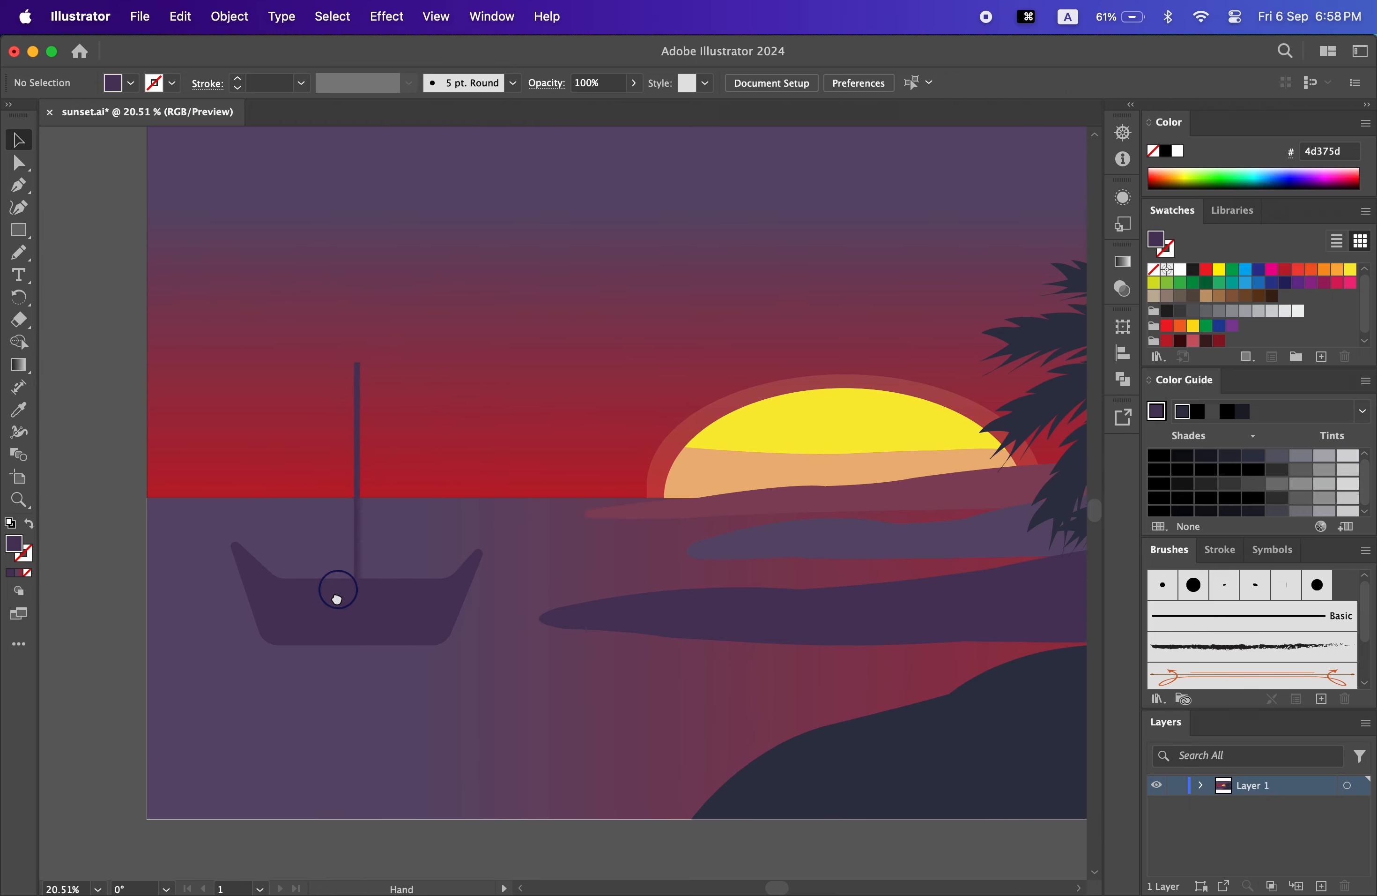
click(22, 188)
click(343, 405)
click(343, 557)
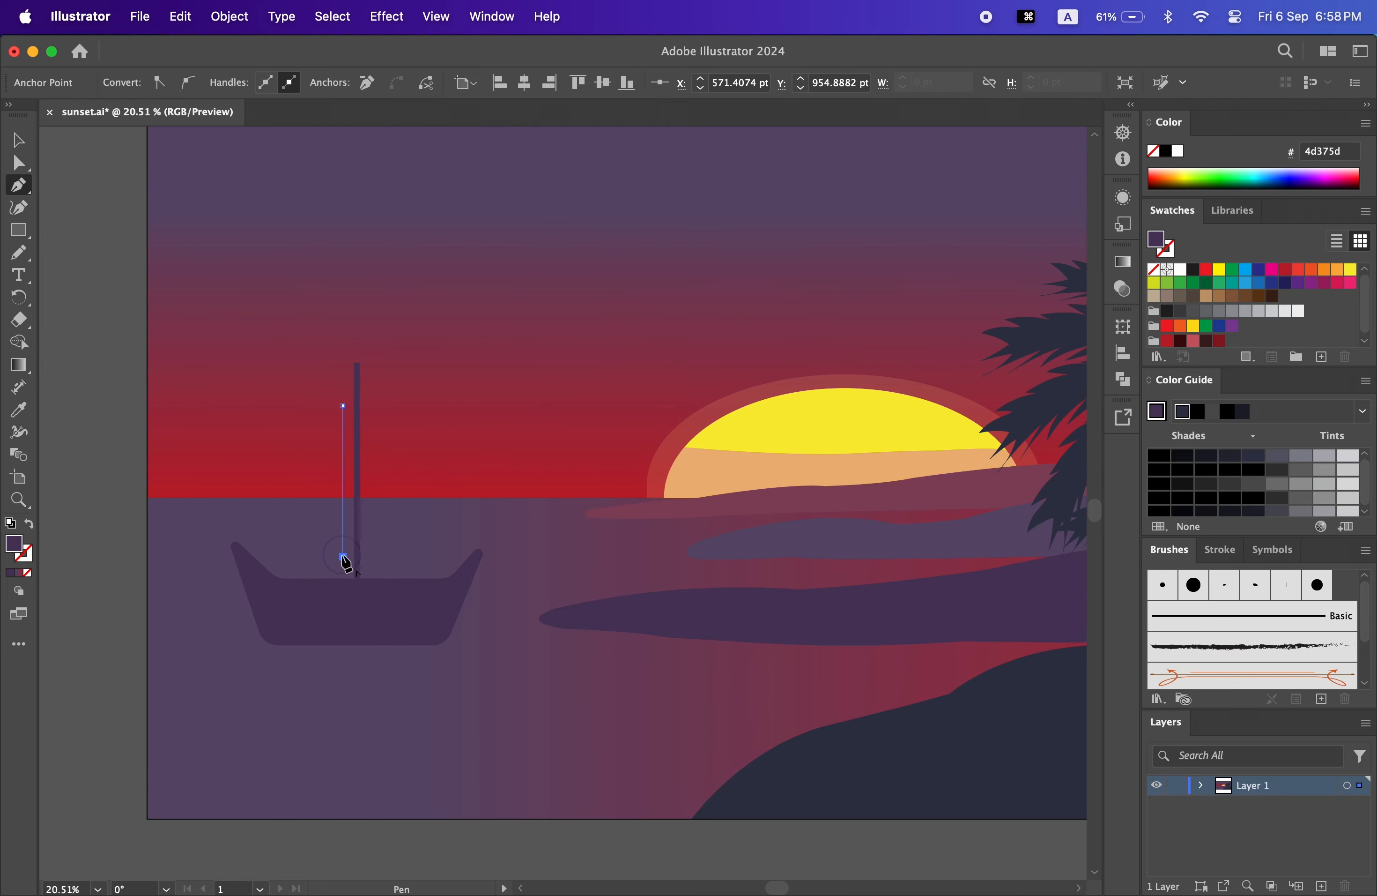
click(275, 558)
click(344, 407)
key(Return)
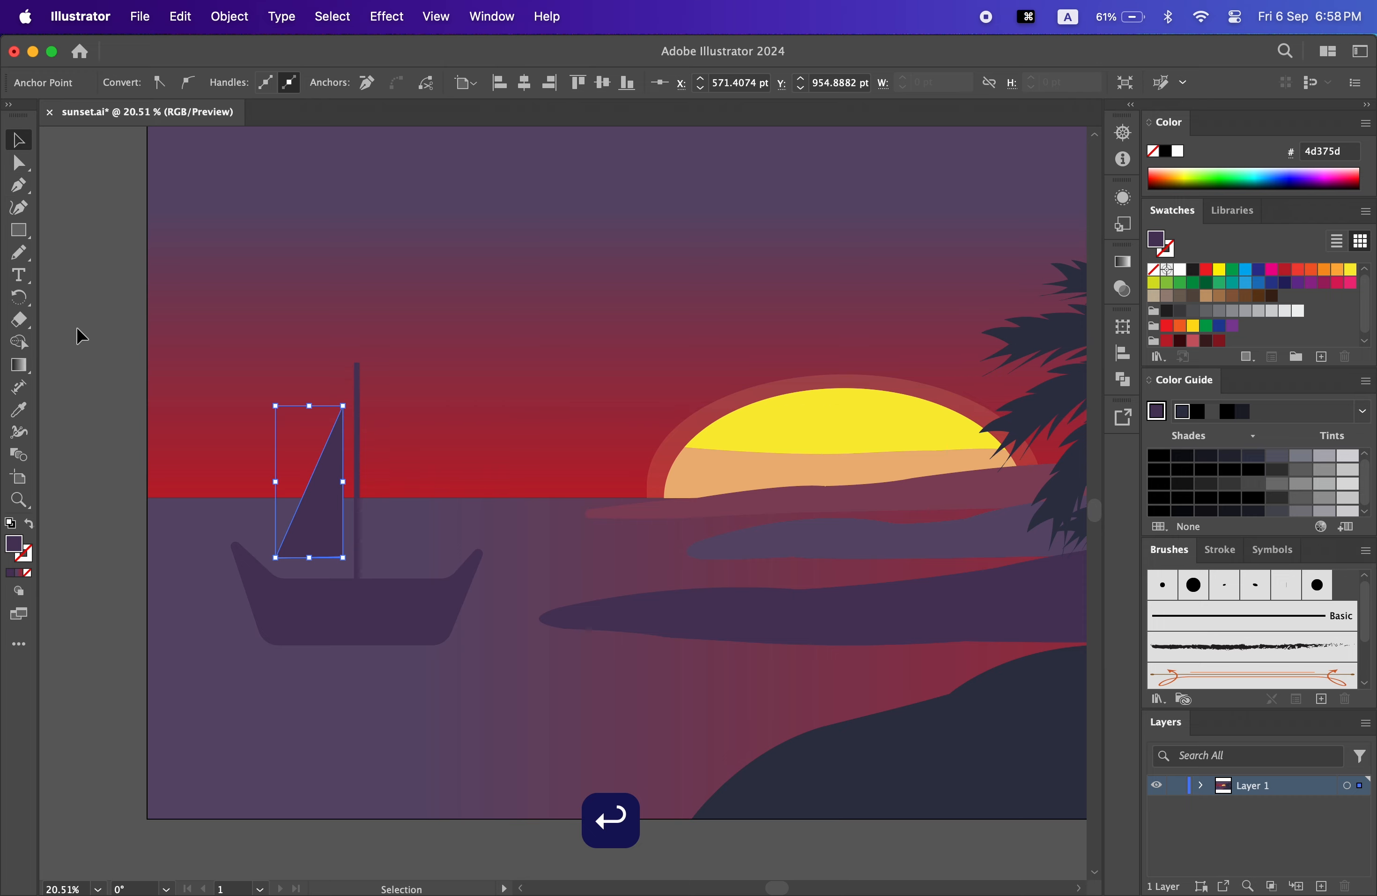
click(82, 337)
- Draw a larger right-angled triangular sail on the mast's right side with the Pen tool
key(p)
click(368, 379)
click(368, 556)
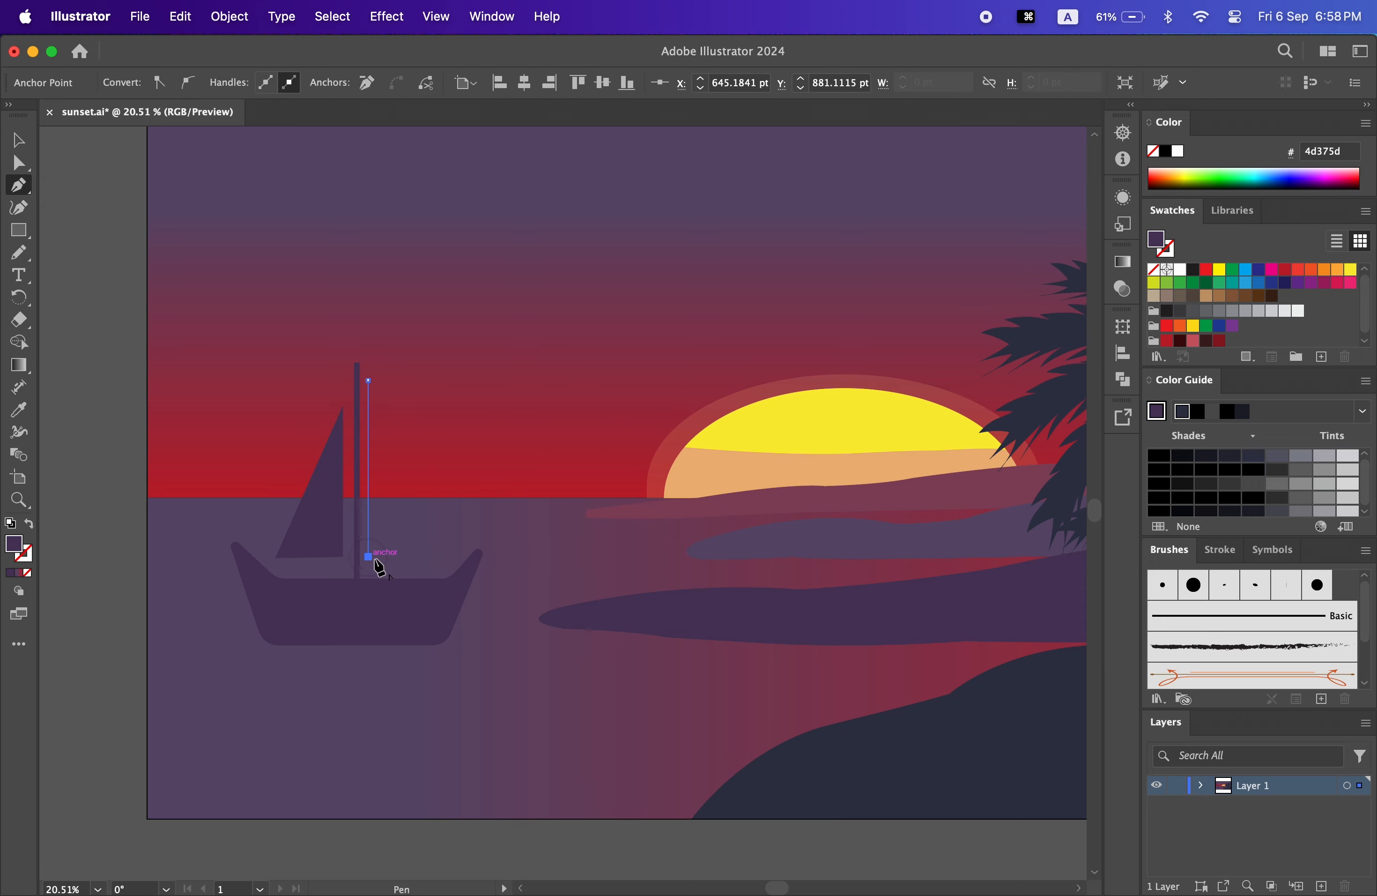
click(456, 556)
click(368, 379)
key(Return)
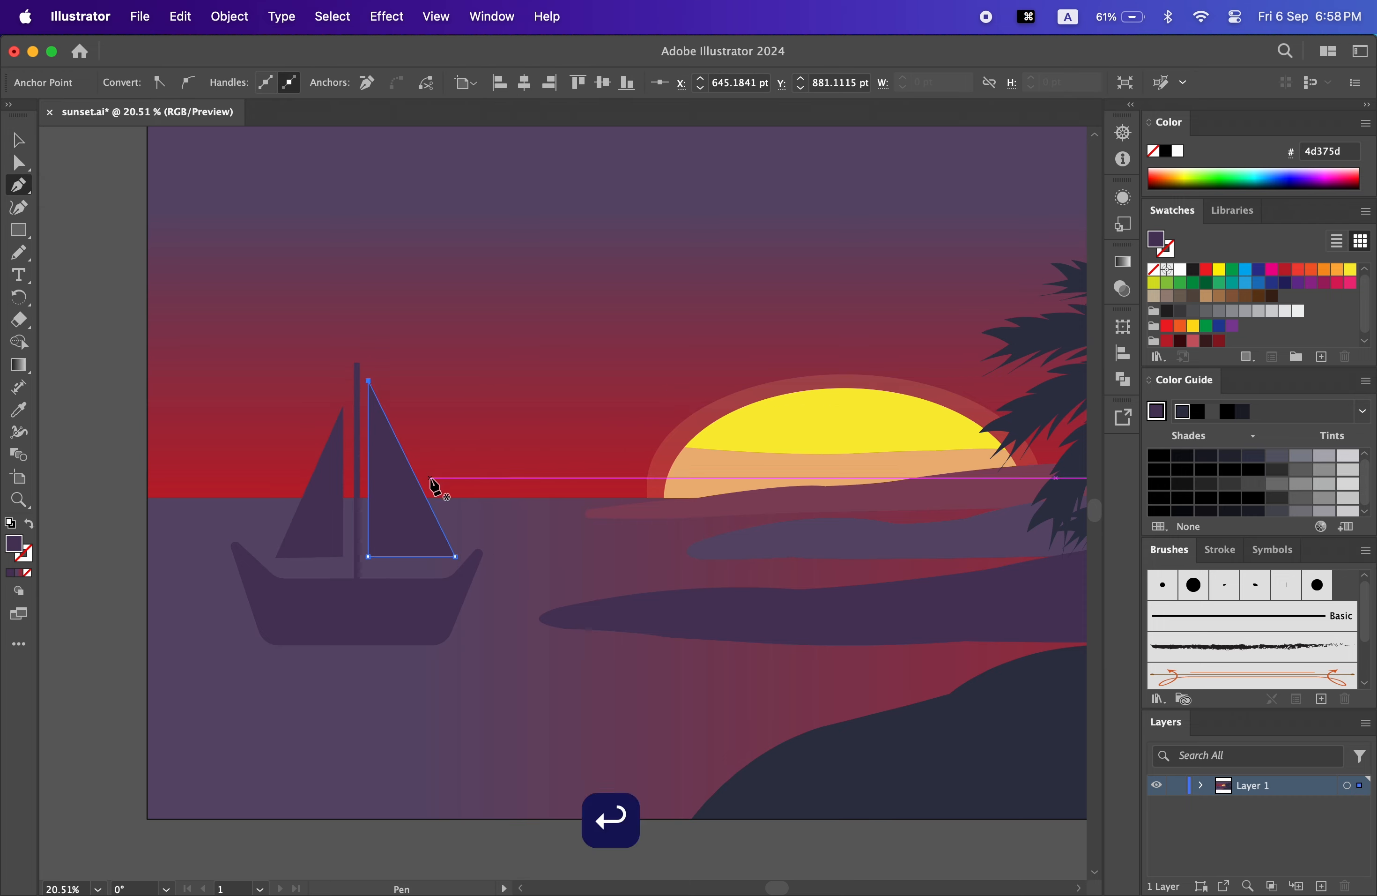
- Move both sails closer to the mast and enlarge the right sail upward
click(27, 144)
drag(317, 525, 391, 524)
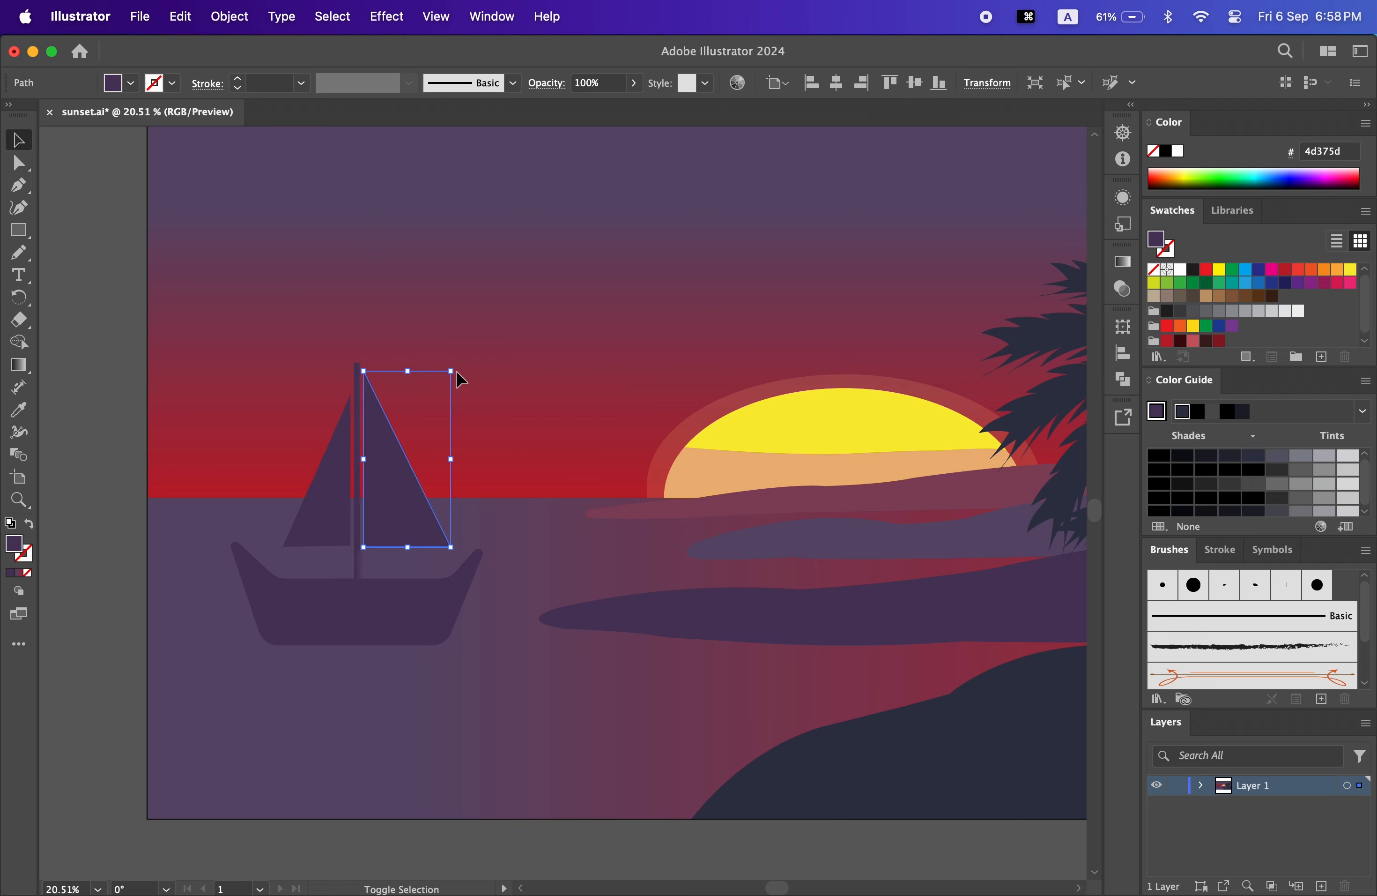
drag(455, 375, 468, 333)
- Extend the mast upward above the right sail and nudge both sails slightly lower
click(356, 400)
drag(357, 364, 366, 305)
click(382, 826)
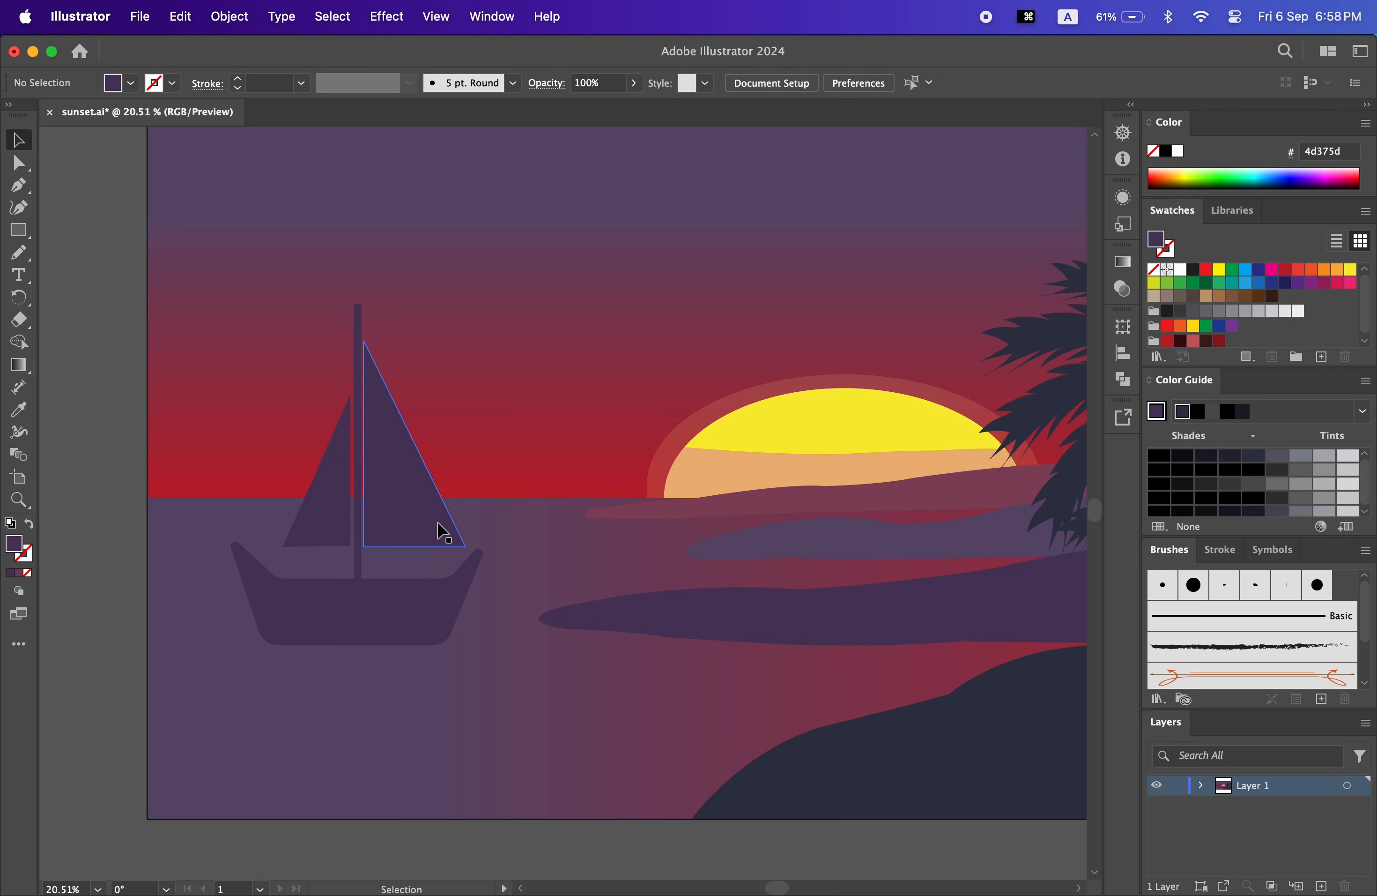
drag(438, 519, 438, 524)
drag(339, 508, 339, 516)
- Draw a short curved rope between the left sail's lower edge and the hull with the Pen tool
drag(501, 713, 538, 732)
key(z)
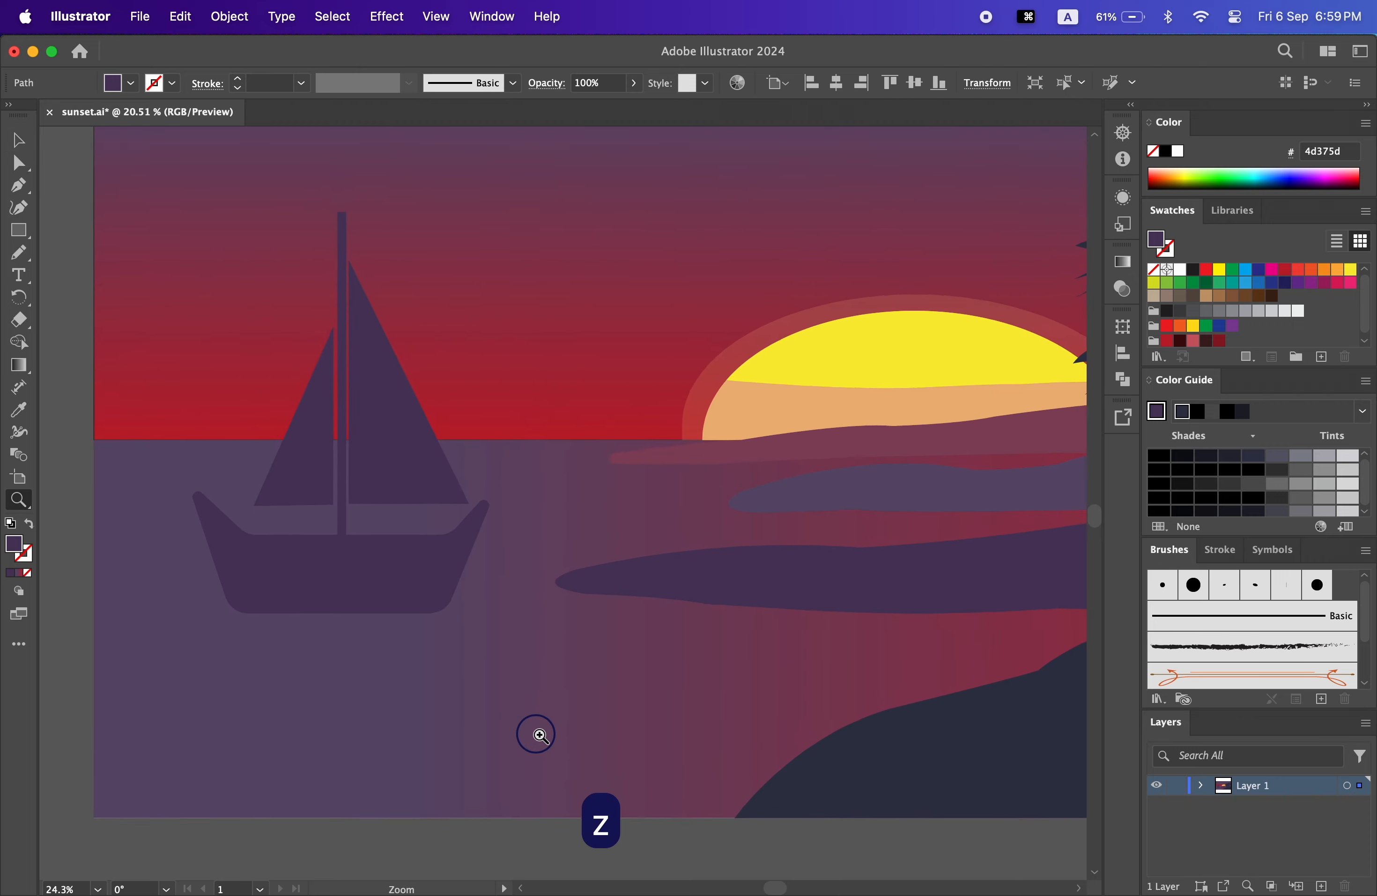
drag(349, 547, 400, 600)
key(super+shift+a)
click(18, 140)
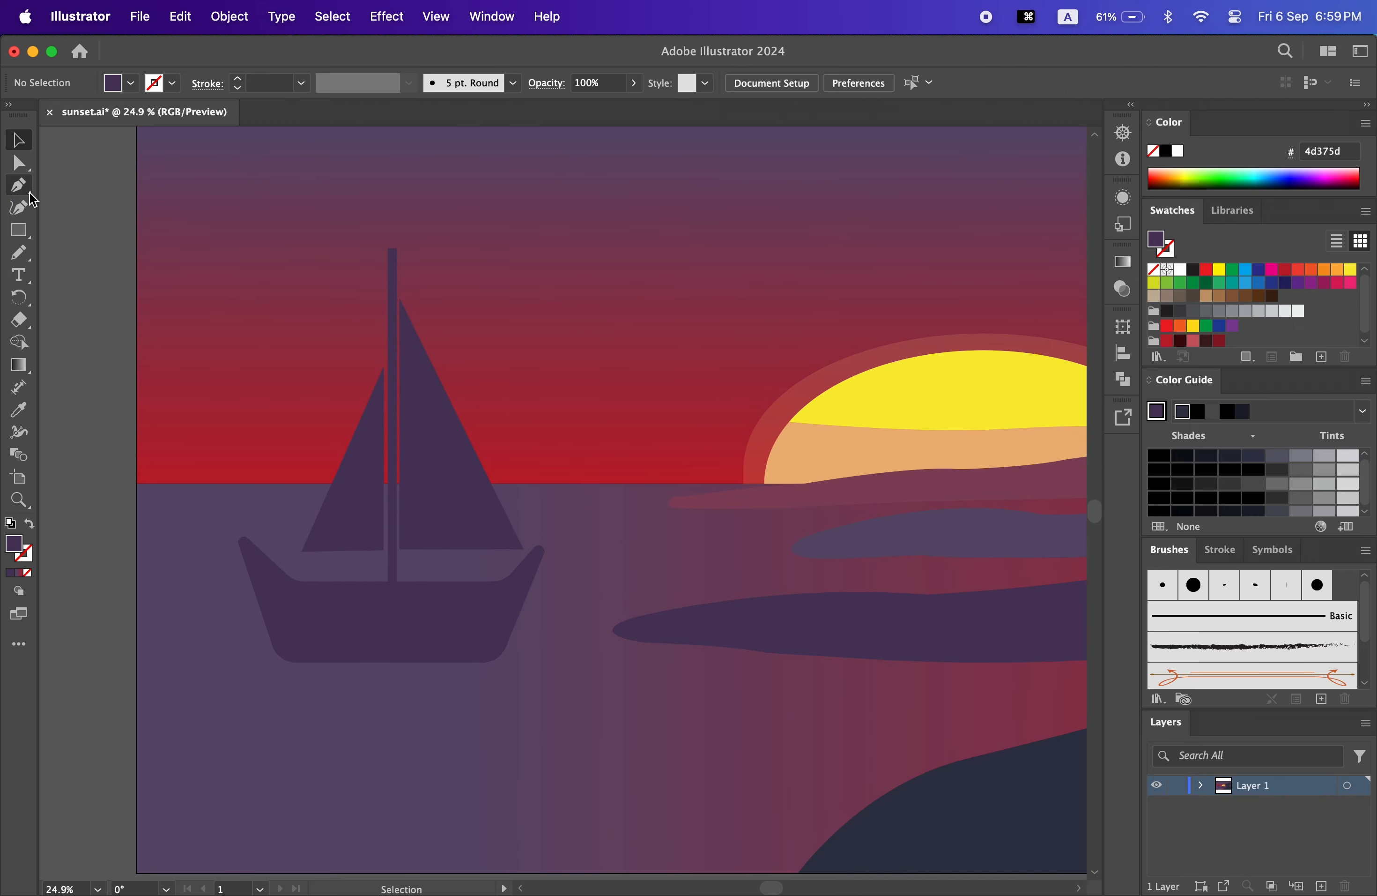
drag(320, 549, 308, 562)
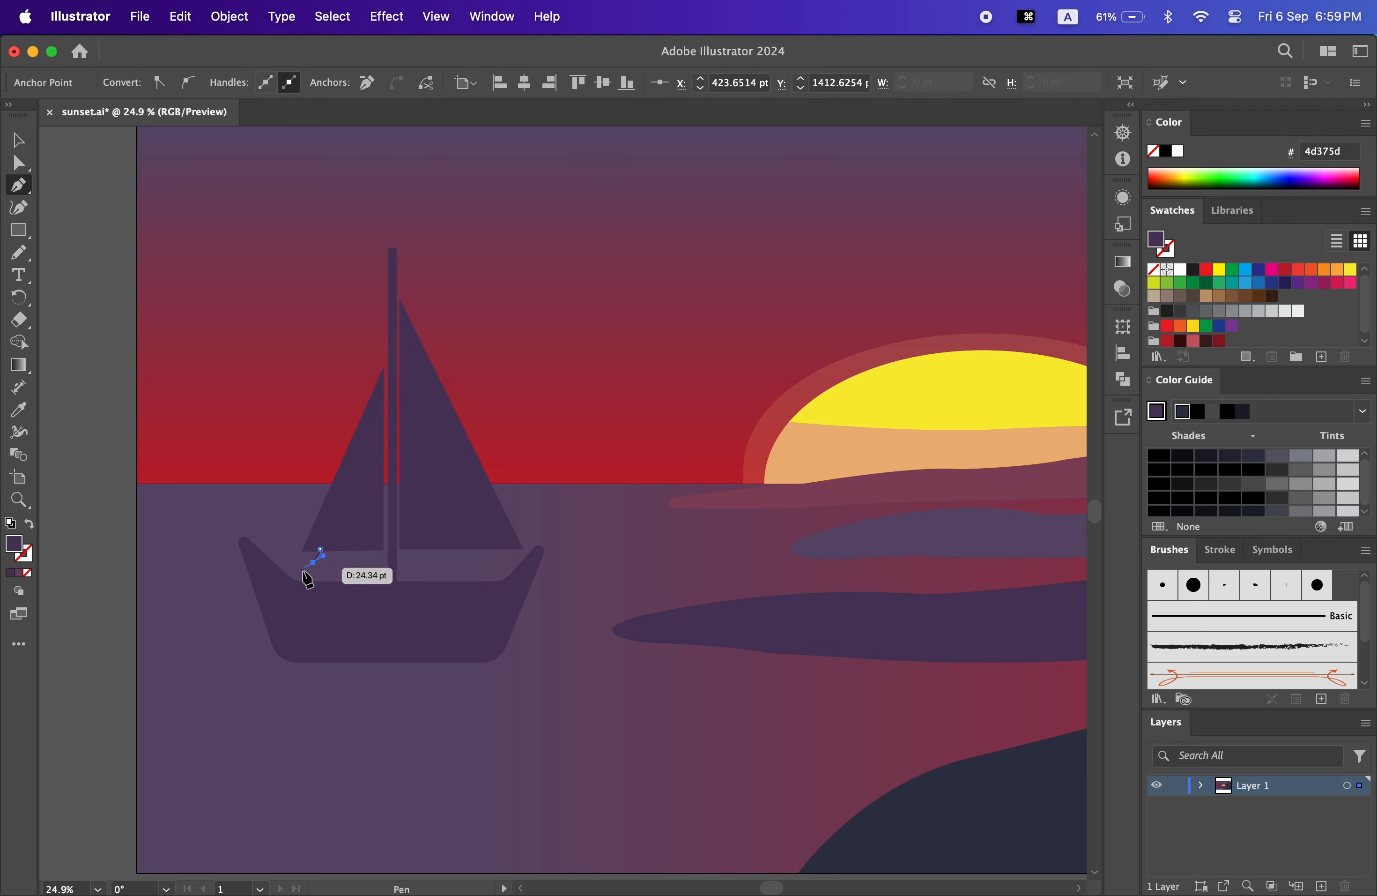
key(Return)
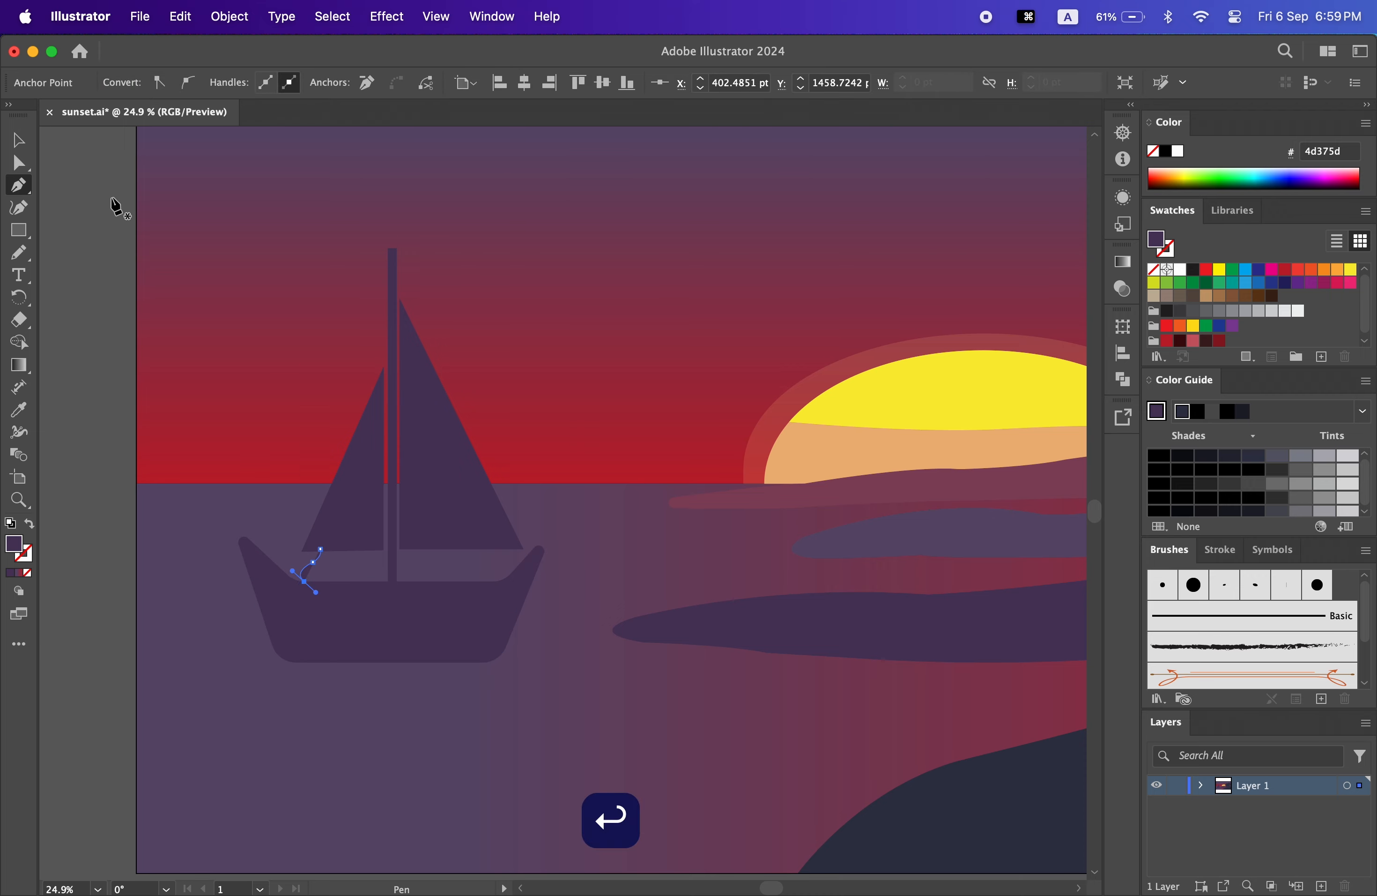
click(333, 563)
click(310, 563)
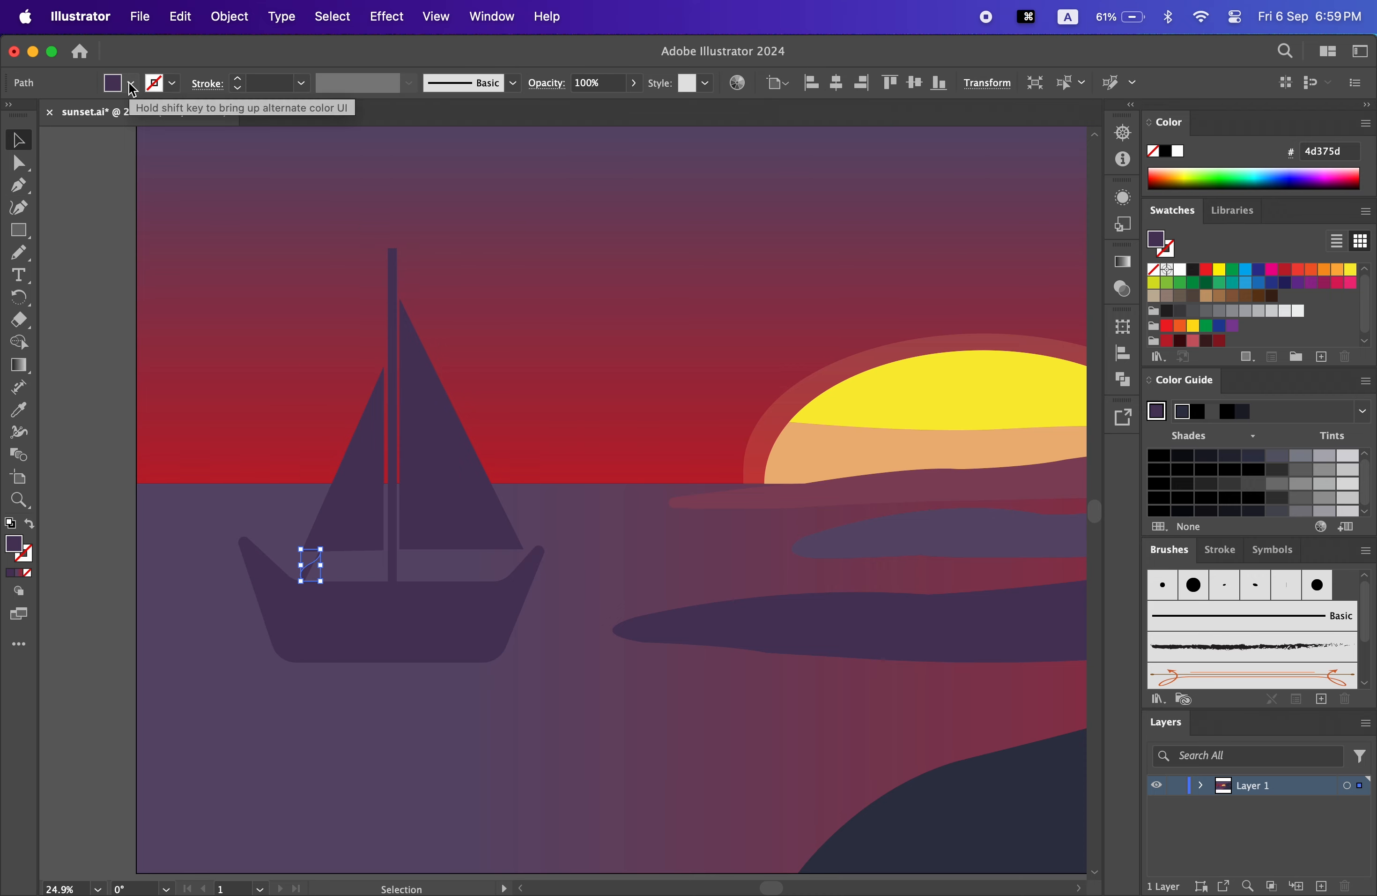
- Try removing the left rope's fill and sampling the sail's purple onto it with the Eyedropper
click(117, 82)
click(95, 240)
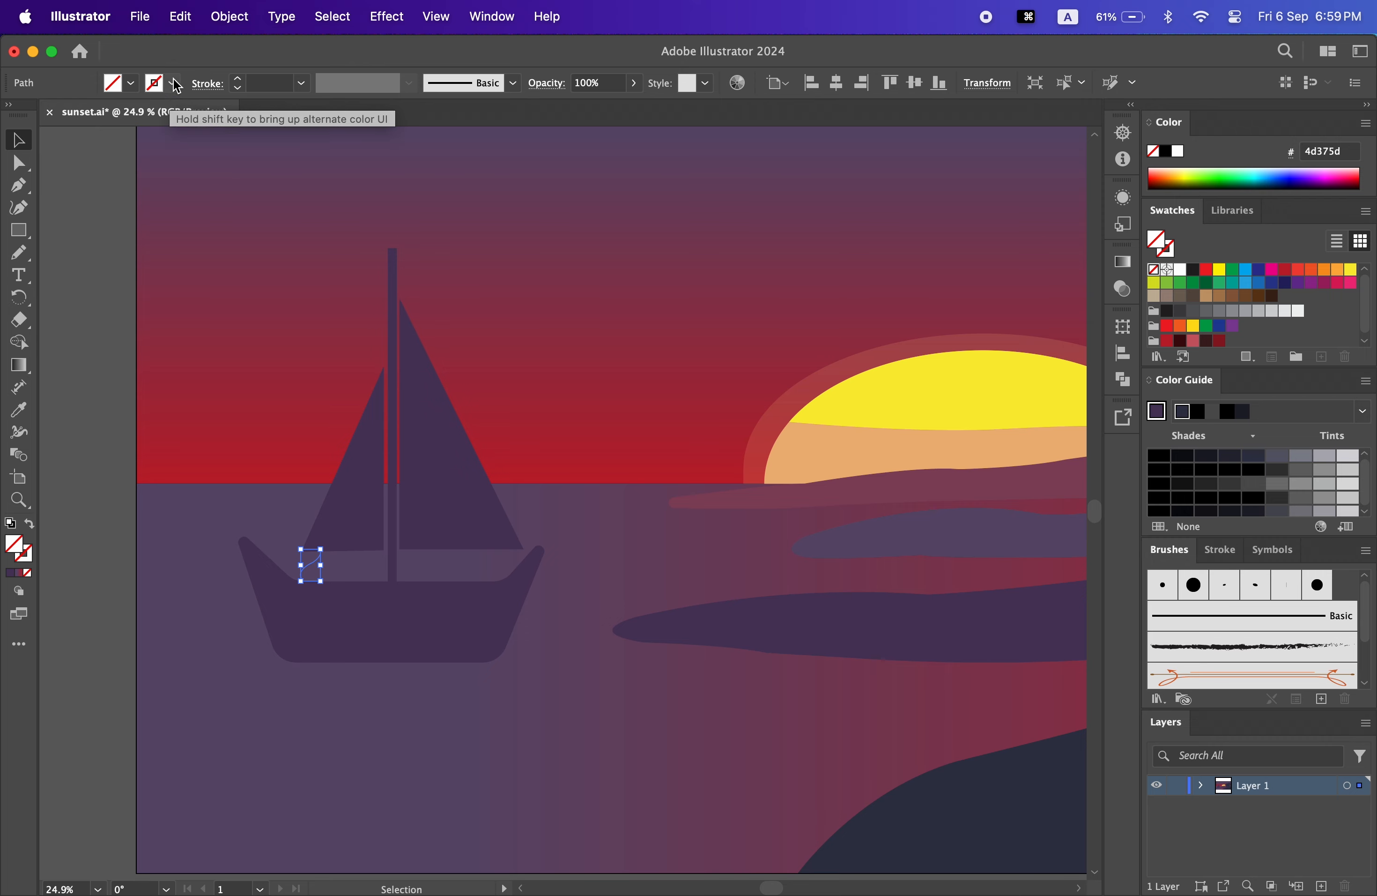
click(173, 84)
click(30, 560)
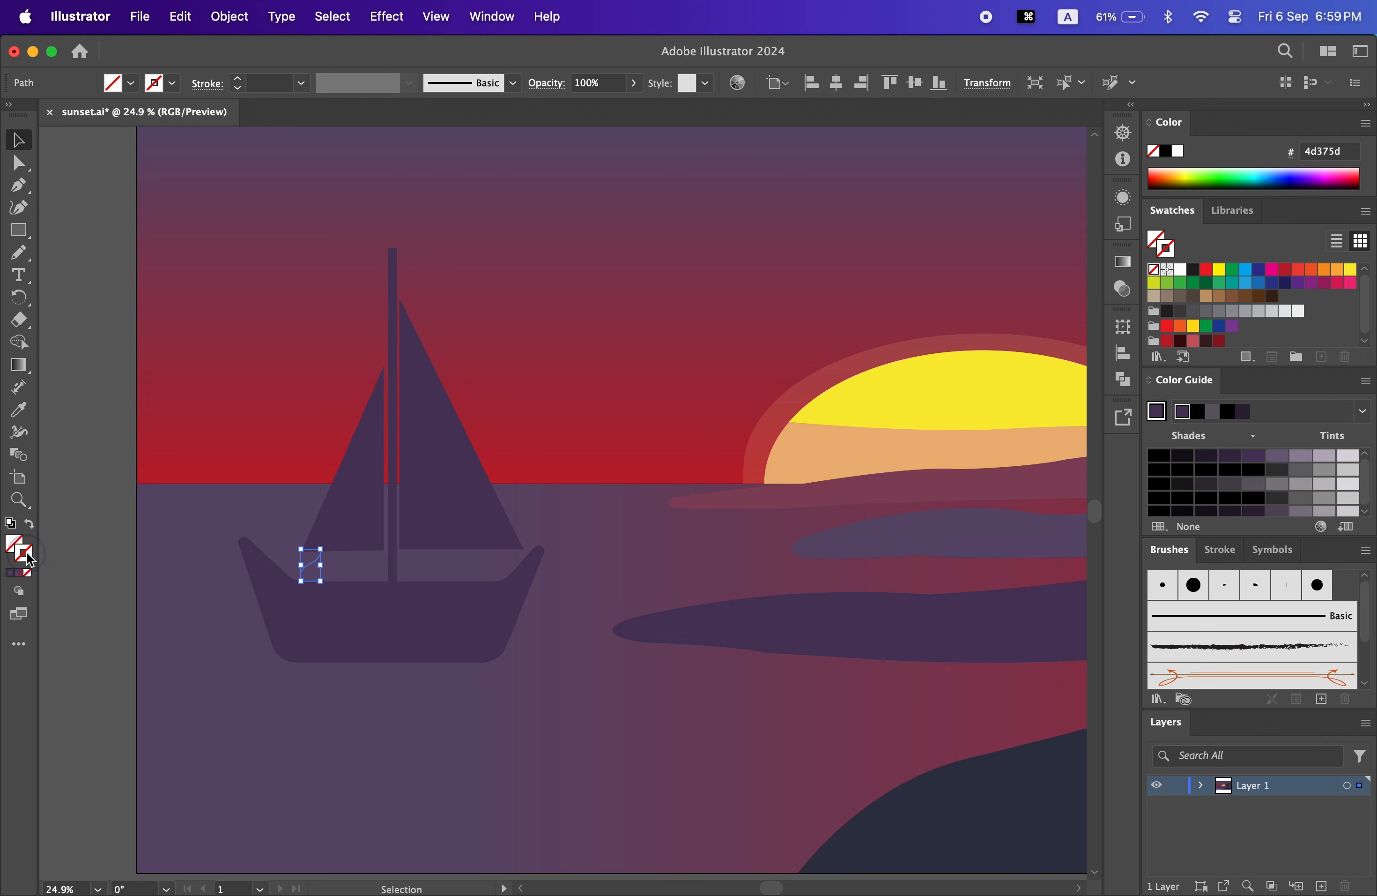
click(358, 488)
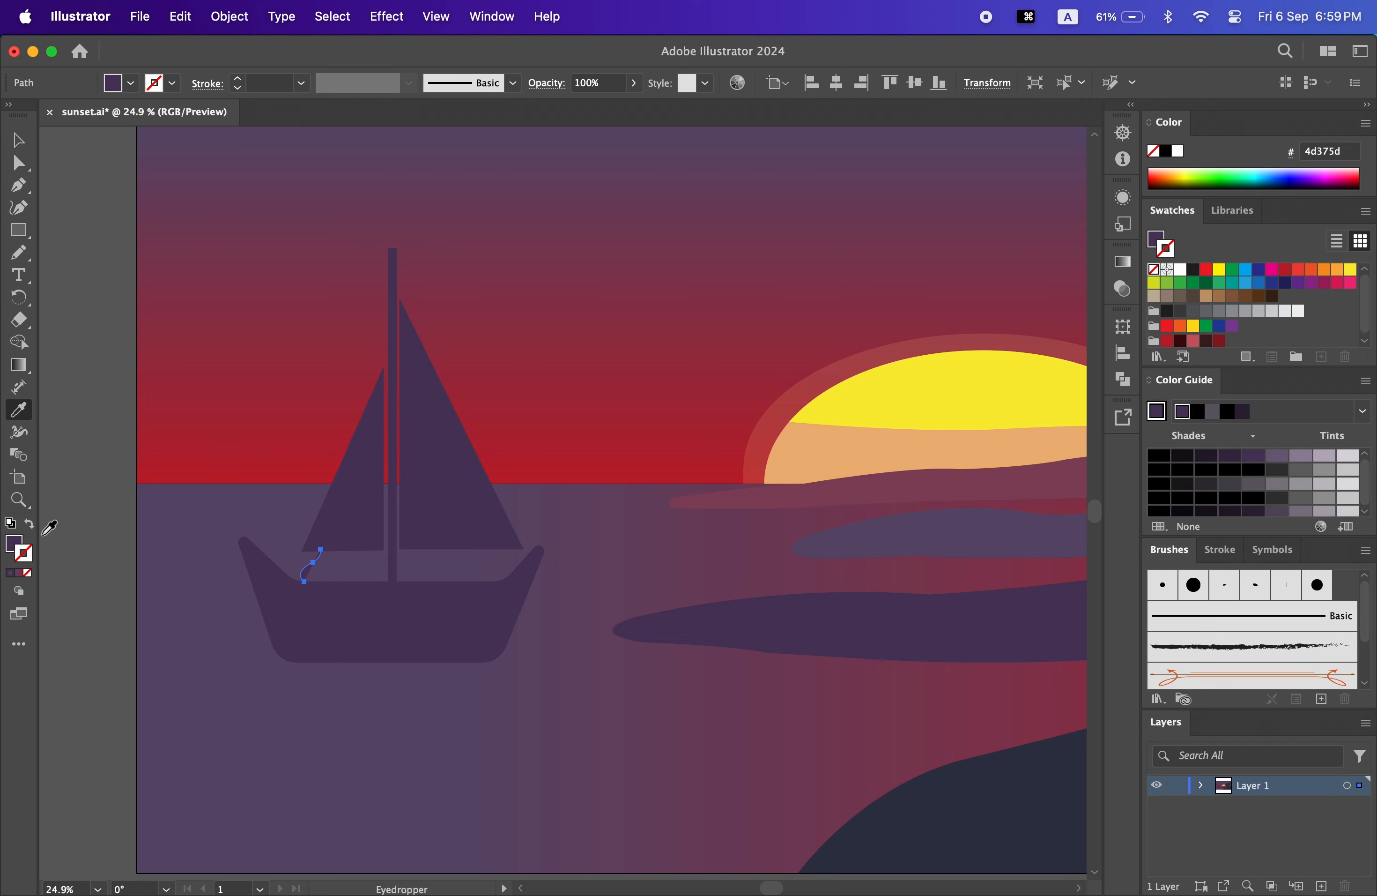
click(14, 147)
click(20, 140)
click(138, 405)
- Draw a curved rope from the right sail's lower edge down to the hull with the Pen tool
drag(222, 381, 180, 362)
click(30, 186)
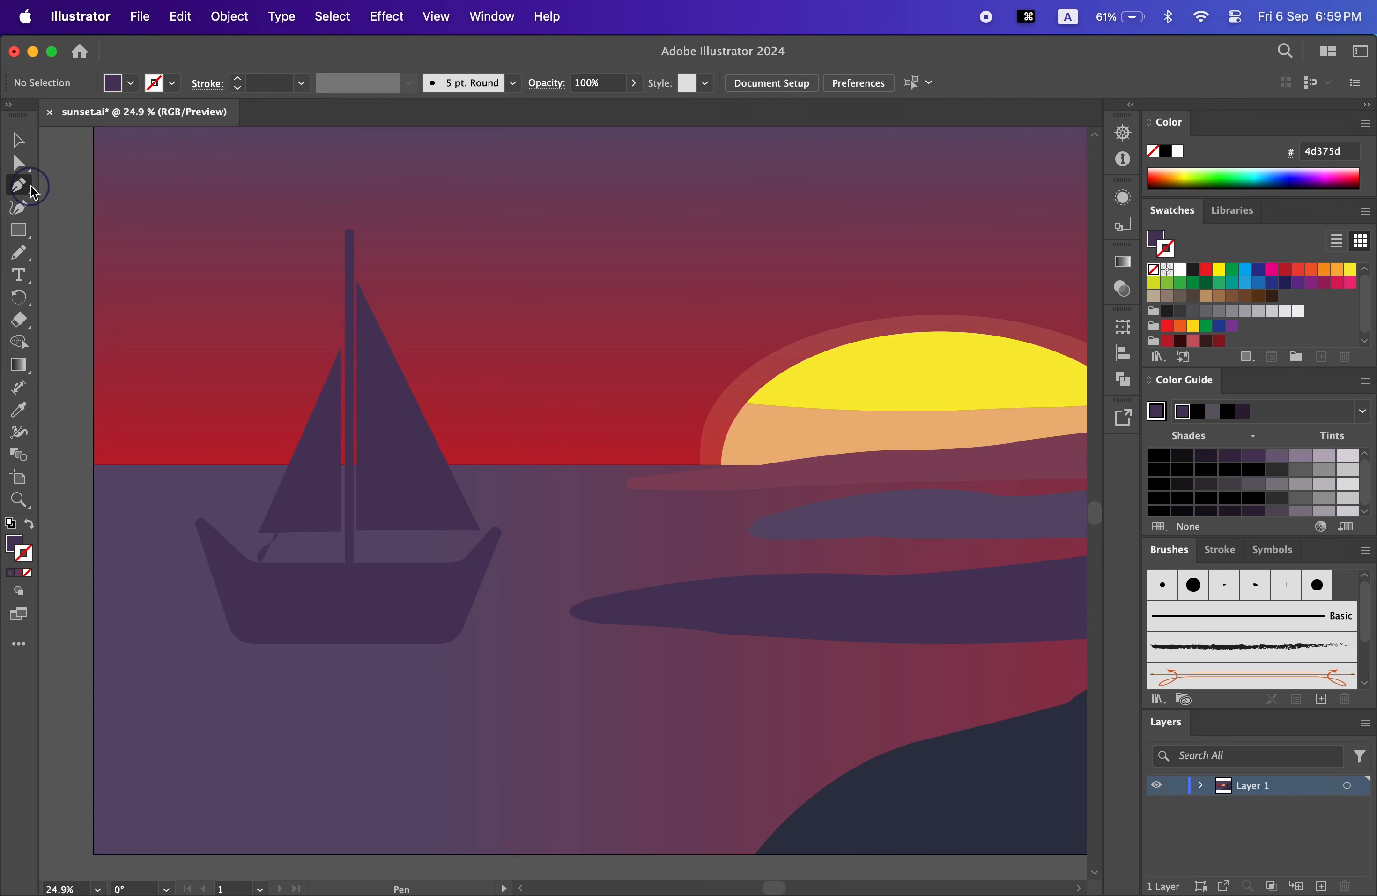
drag(419, 540, 425, 578)
key(Return)
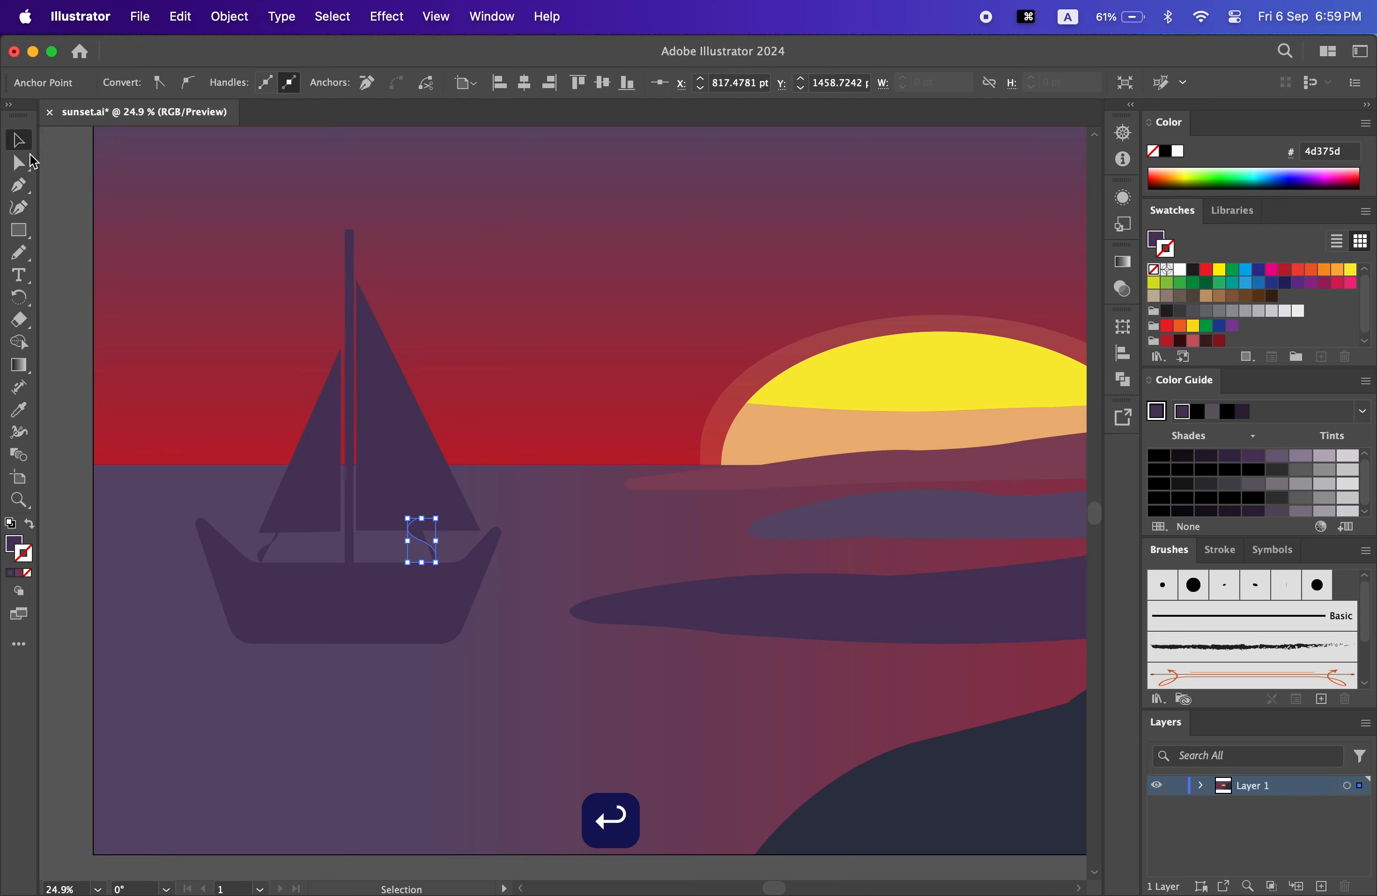
- Draw short curved ropes linking the upper ends of both sails to the mast with the Pen tool
click(18, 185)
drag(338, 368, 354, 292)
key(Return)
key(Return)
key(v)
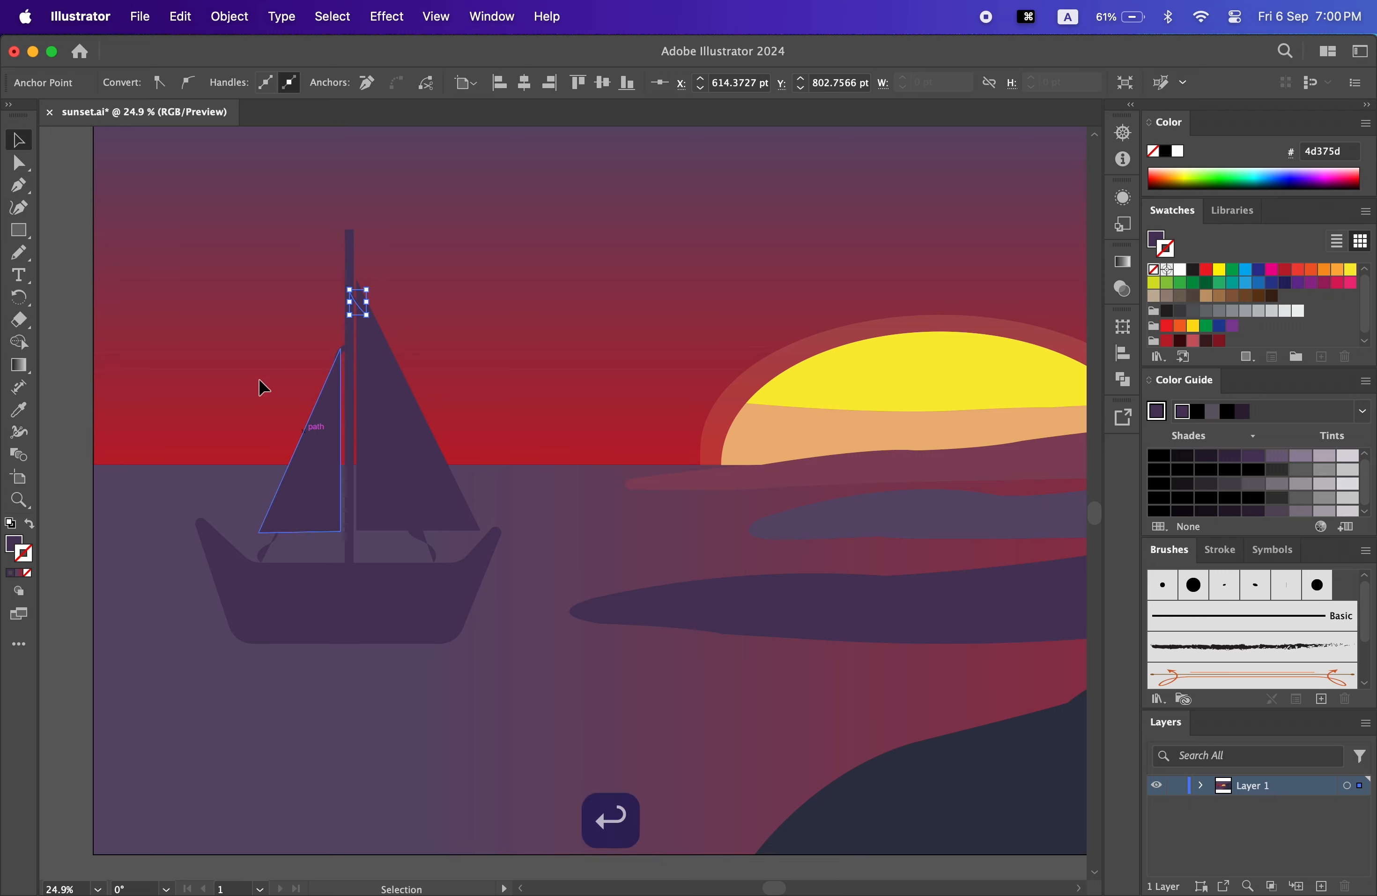
- Set the stroke color of the rope below the right sail to #4d3753
click(433, 549)
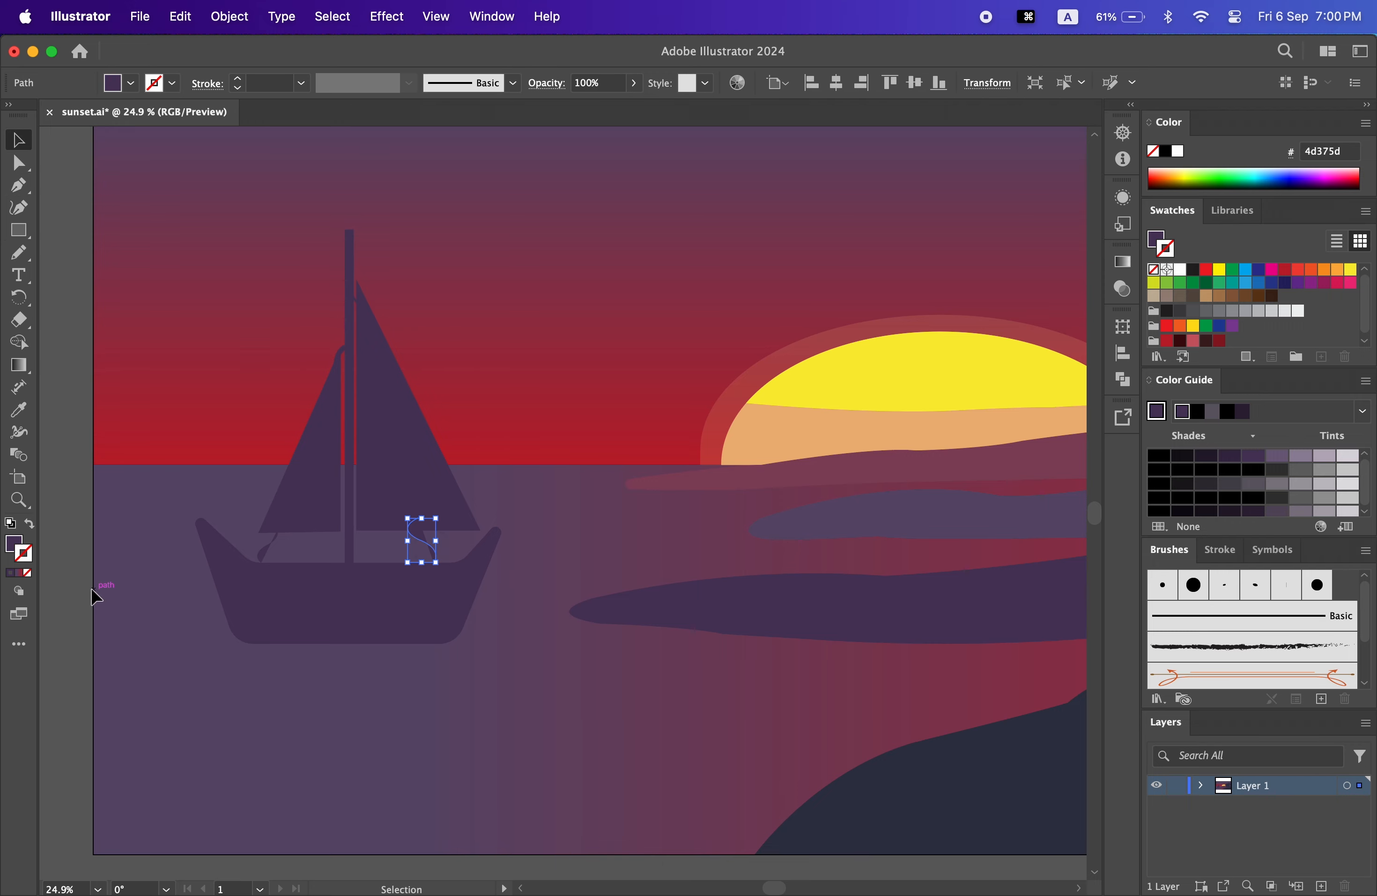
click(394, 445)
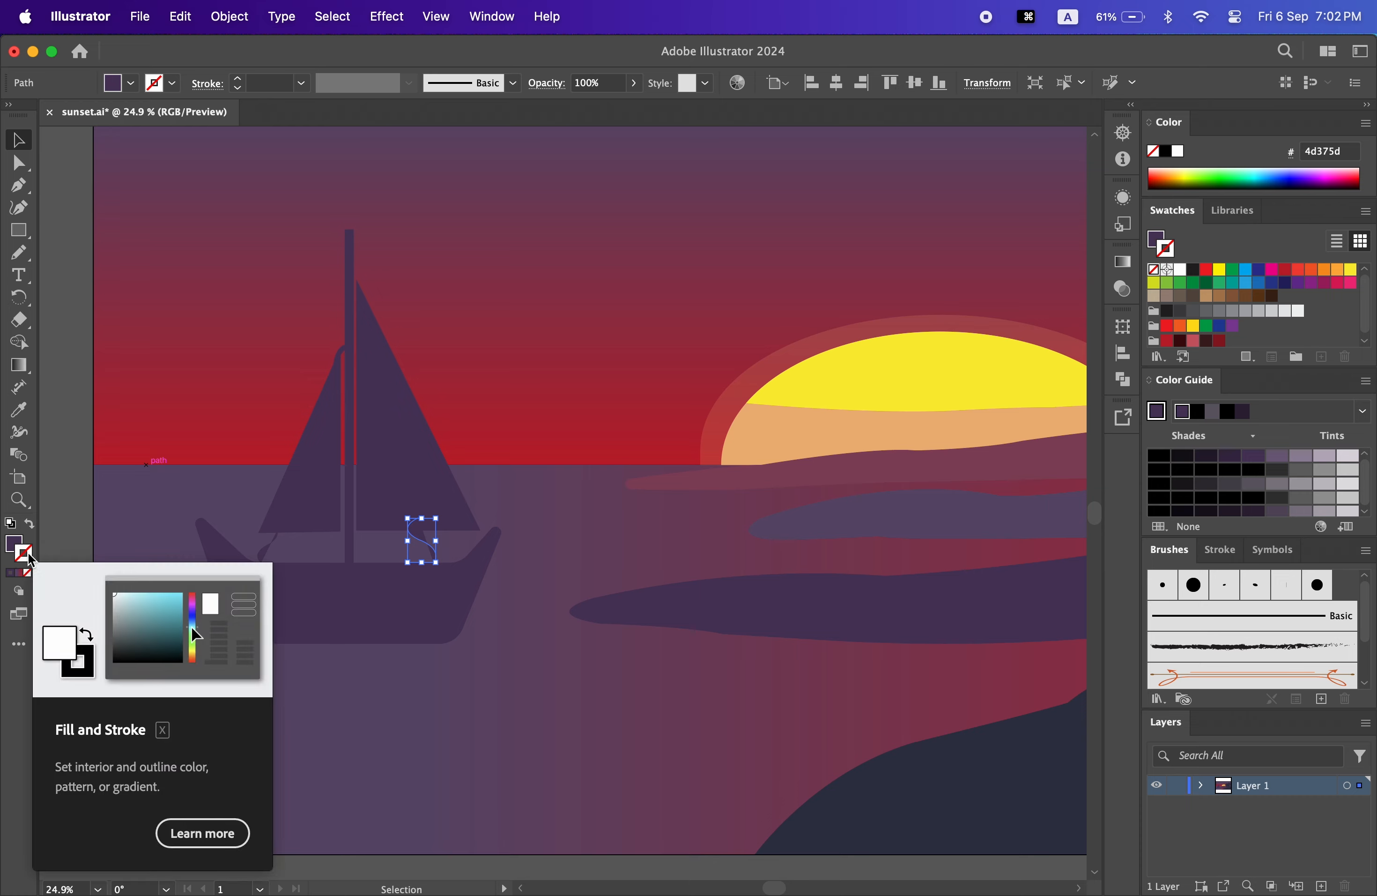
key(BackSpace)
text(4d3753)
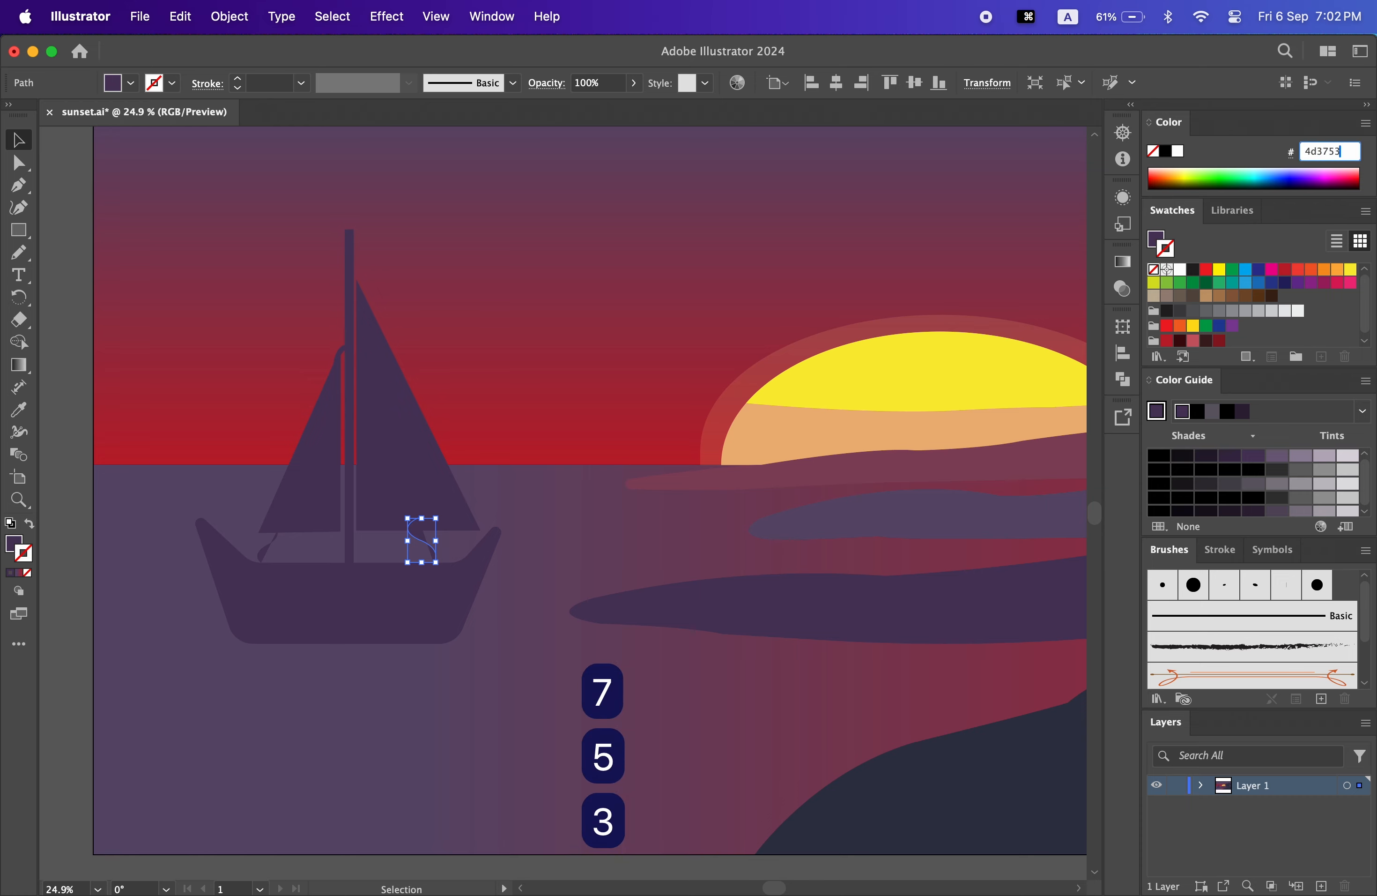
key(Return)
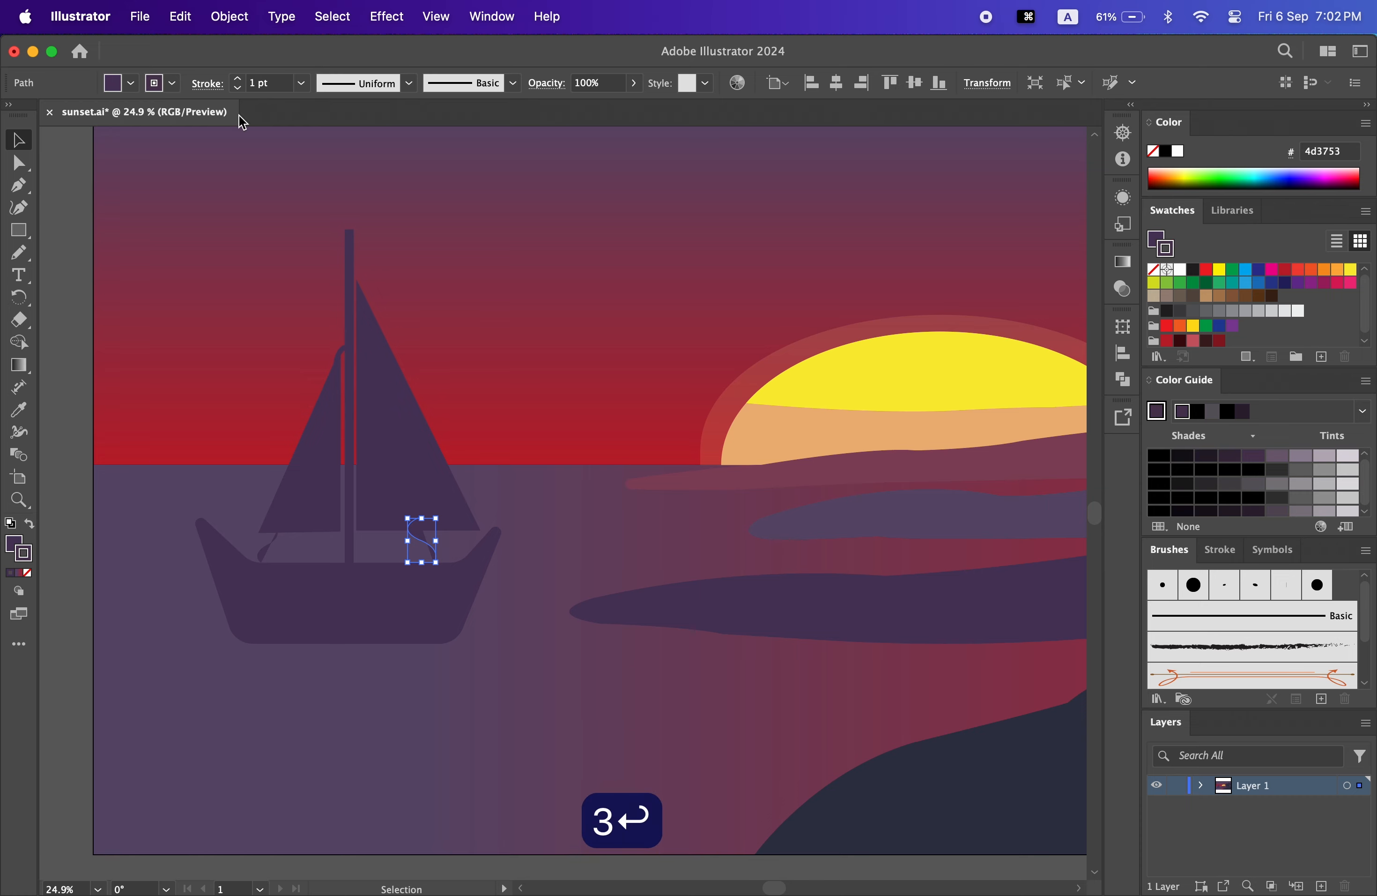
- Remove the fill of the rope below the right sail and set its stroke weight to 9 pt
click(130, 83)
click(10, 115)
click(301, 84)
click(342, 291)
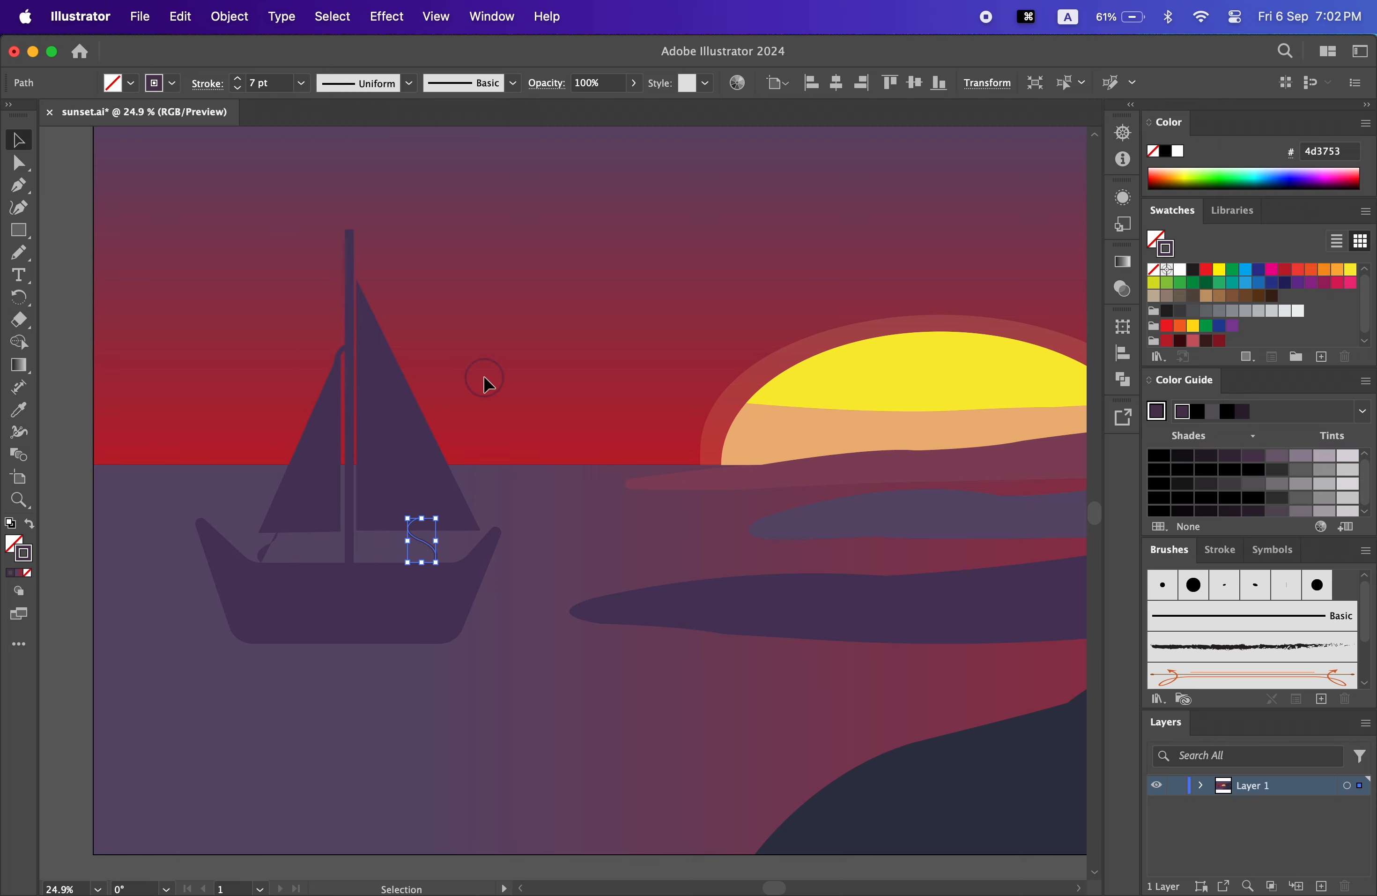
click(484, 377)
click(433, 548)
click(301, 83)
click(298, 554)
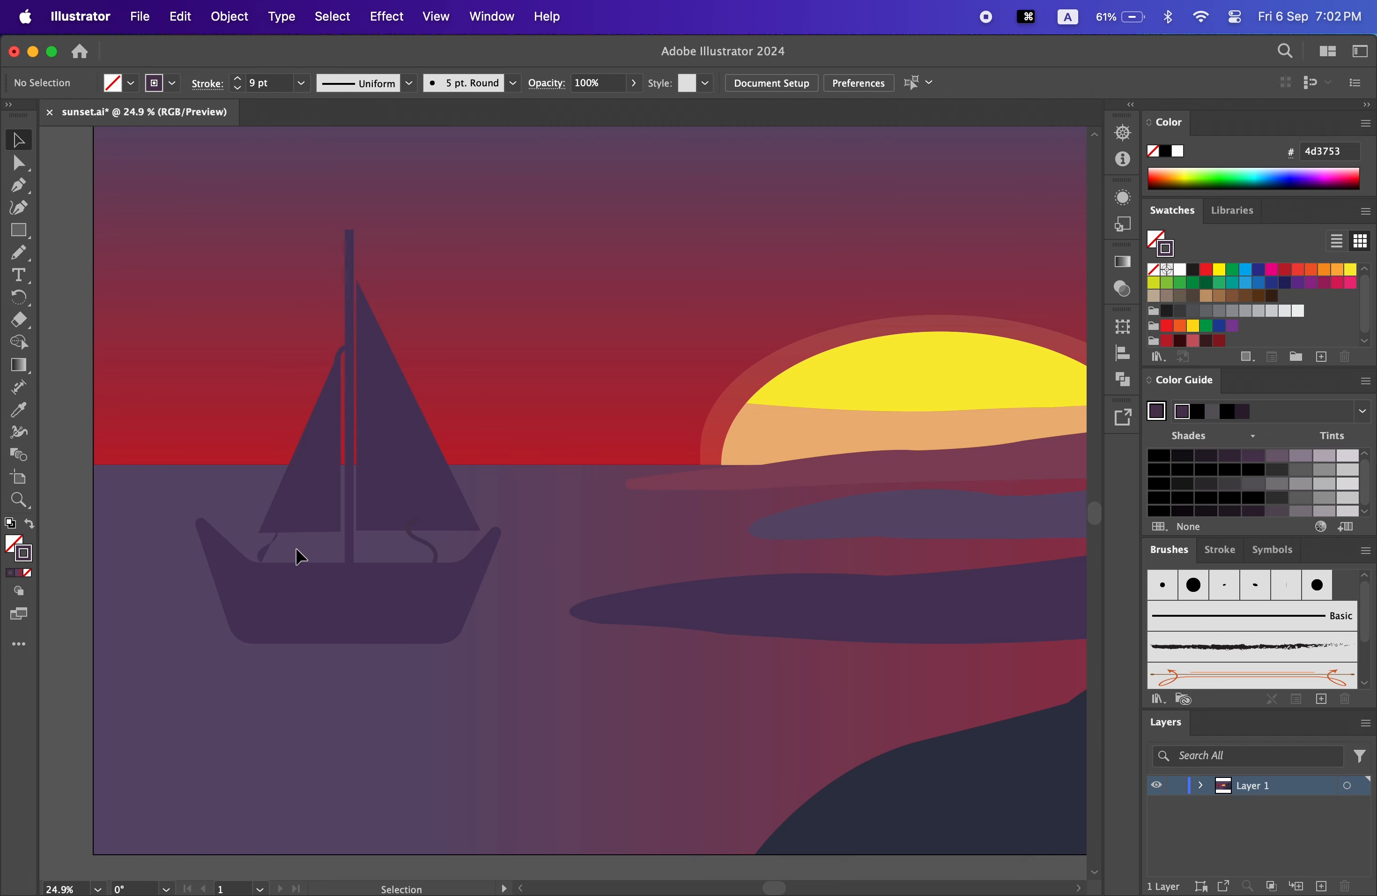
- Copy the right rope's unfilled 9 pt stroke style onto the left sail's lower and upper ropes with the Eyedropper
click(269, 544)
key(z)
drag(490, 426, 505, 427)
click(28, 140)
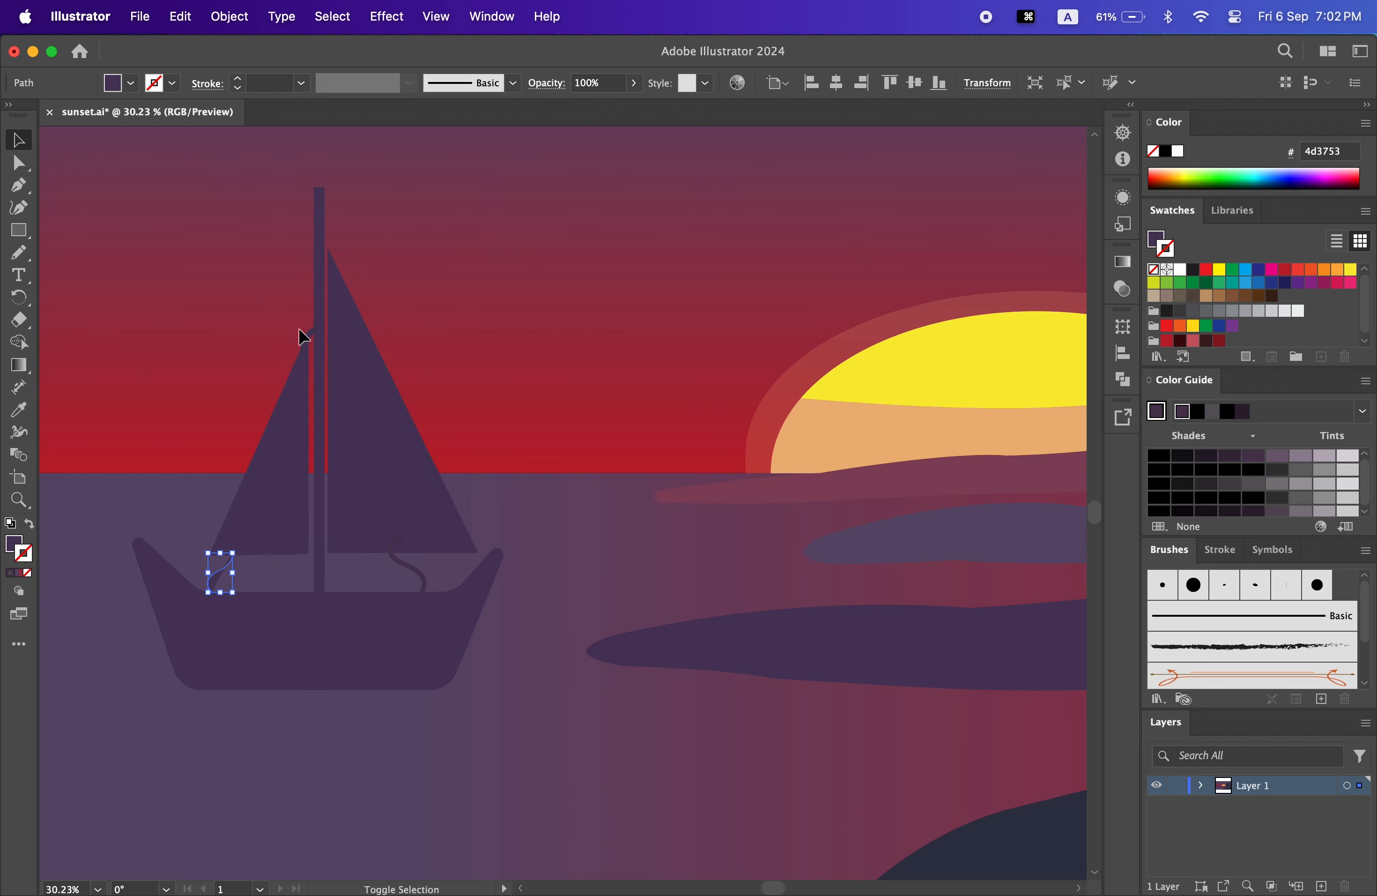
shift+click(303, 332)
click(434, 404)
click(311, 333)
shift+click(224, 573)
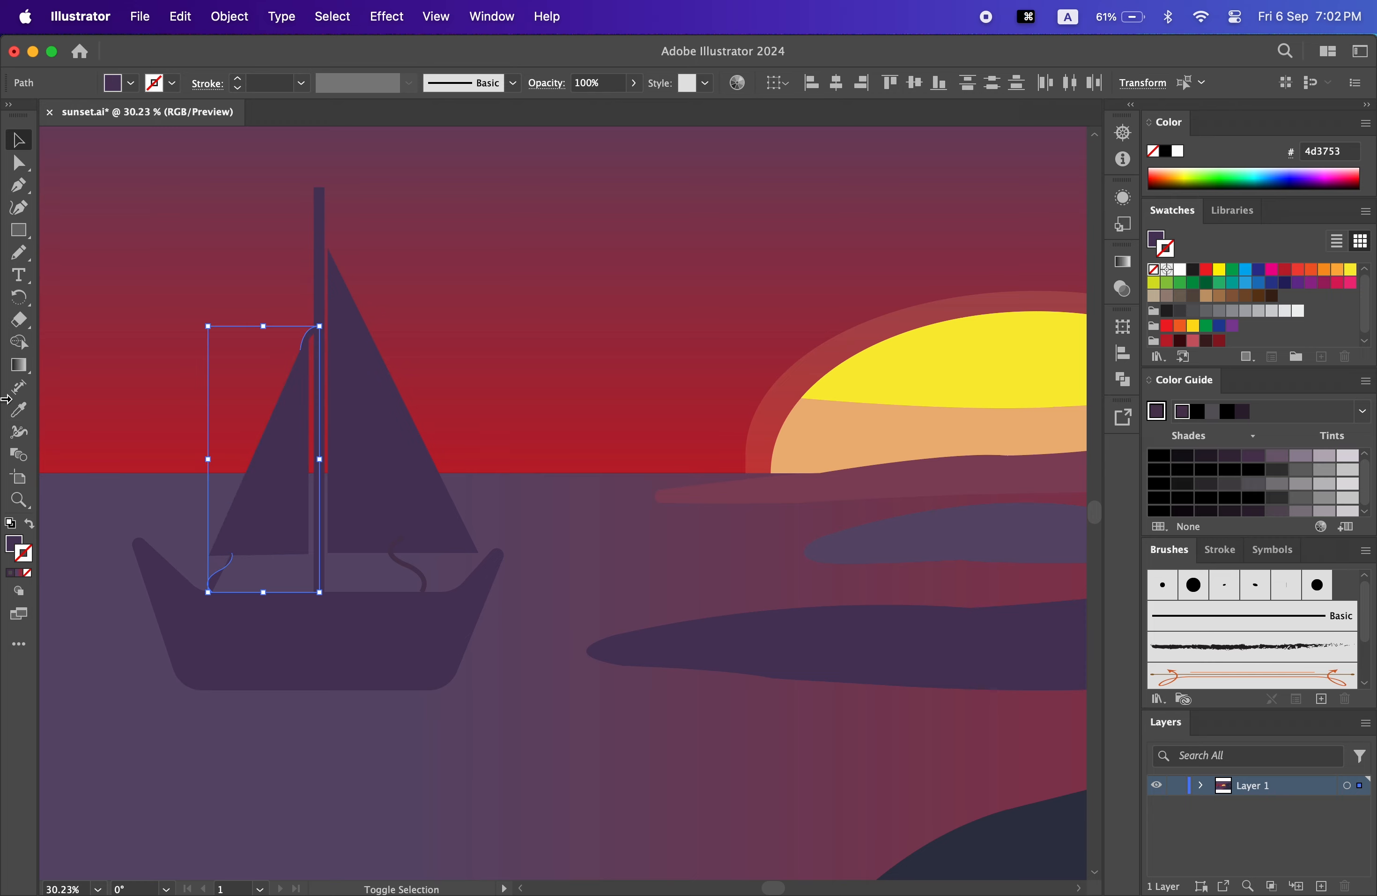
key(i)
click(21, 165)
click(21, 143)
click(51, 211)
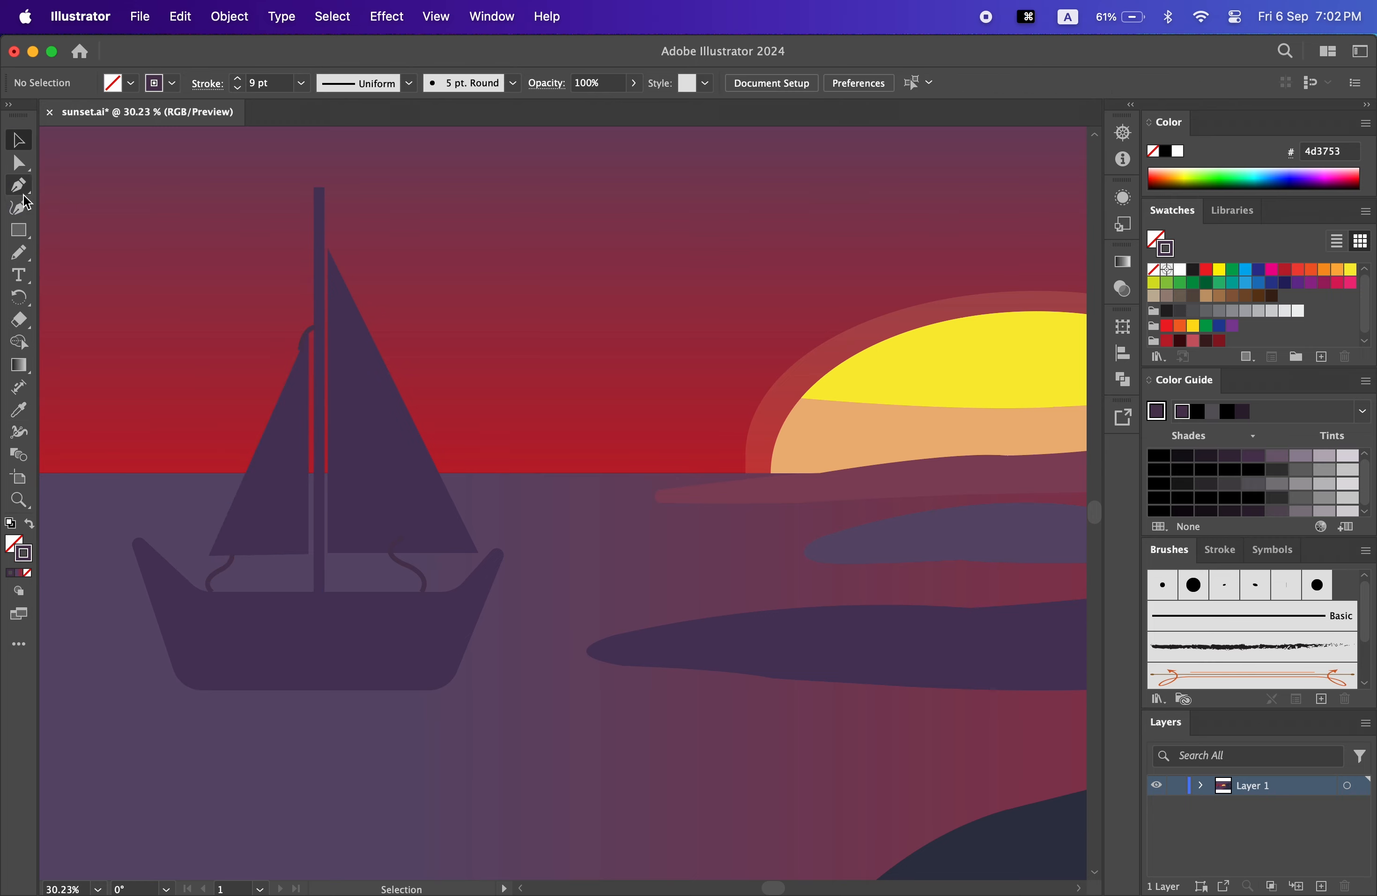
- Draw a short curved rope from the mast to the upper part of the right sail with the Pen tool
click(314, 273)
drag(340, 304, 353, 338)
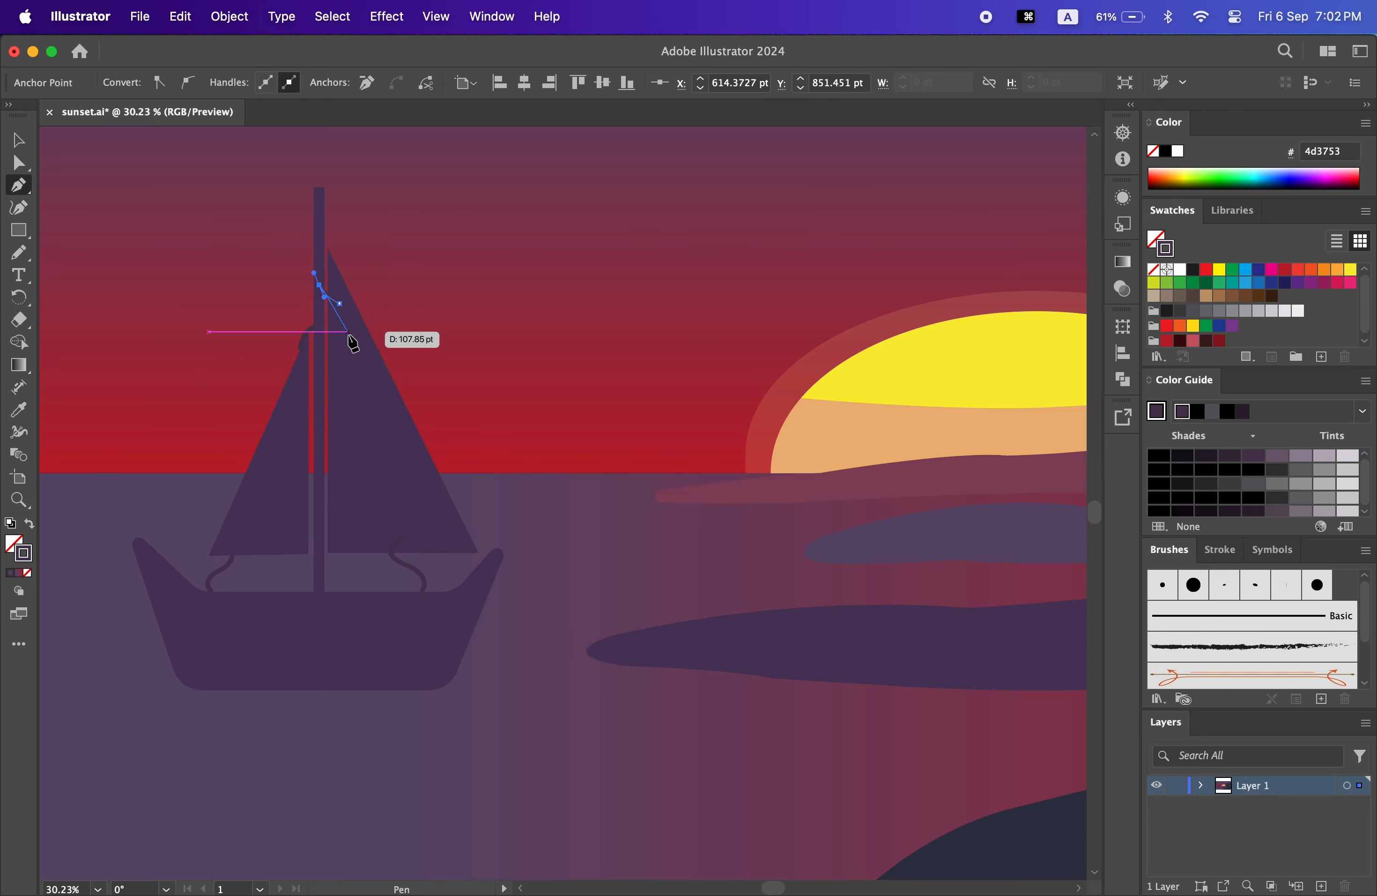
key(Return)
click(18, 139)
click(319, 347)
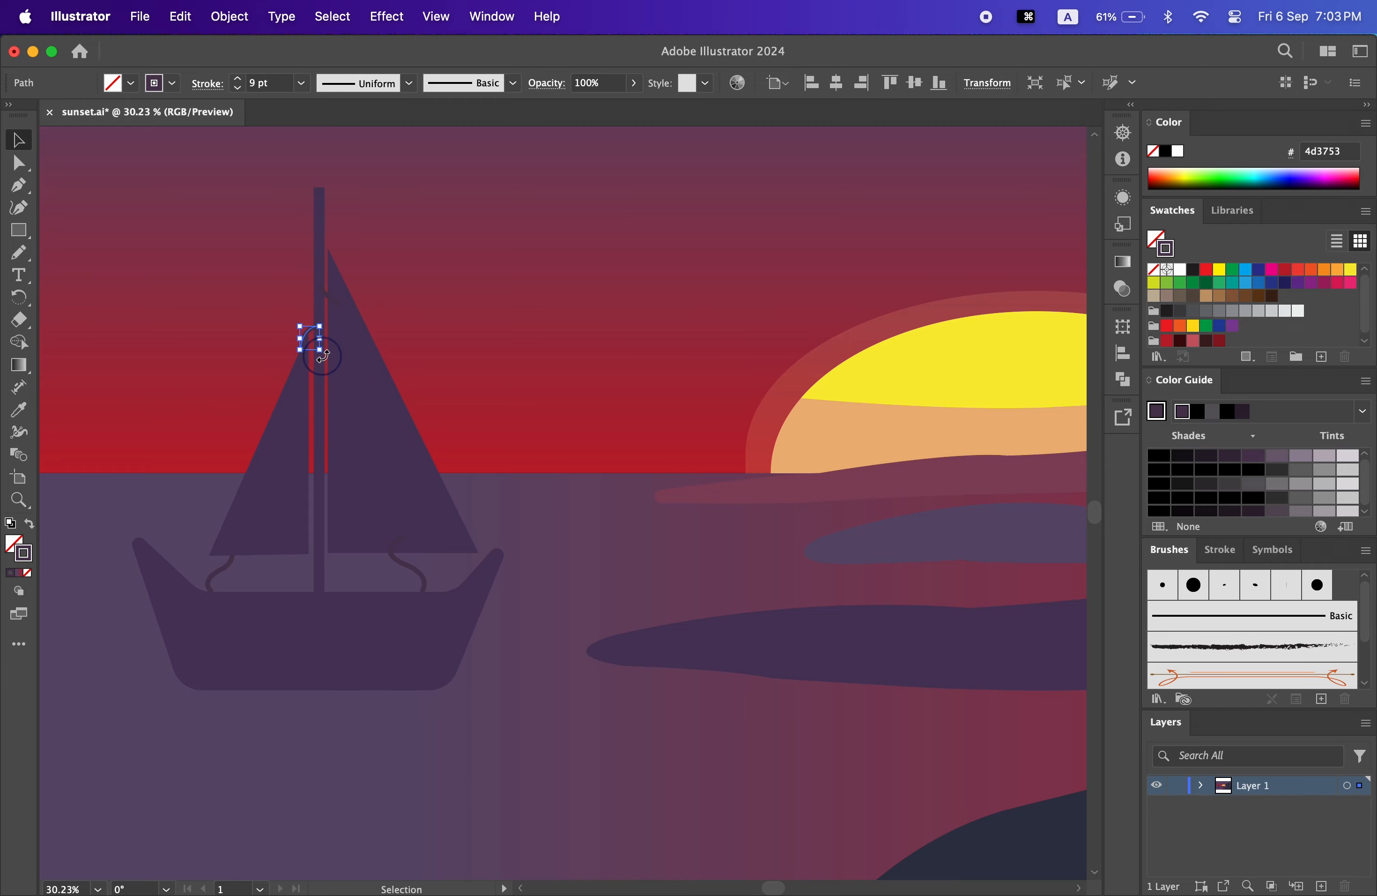
click(323, 355)
click(790, 532)
- Select the hull, mast, both sails and all the ropes, and group them into one boat
key(z)
drag(745, 656, 646, 557)
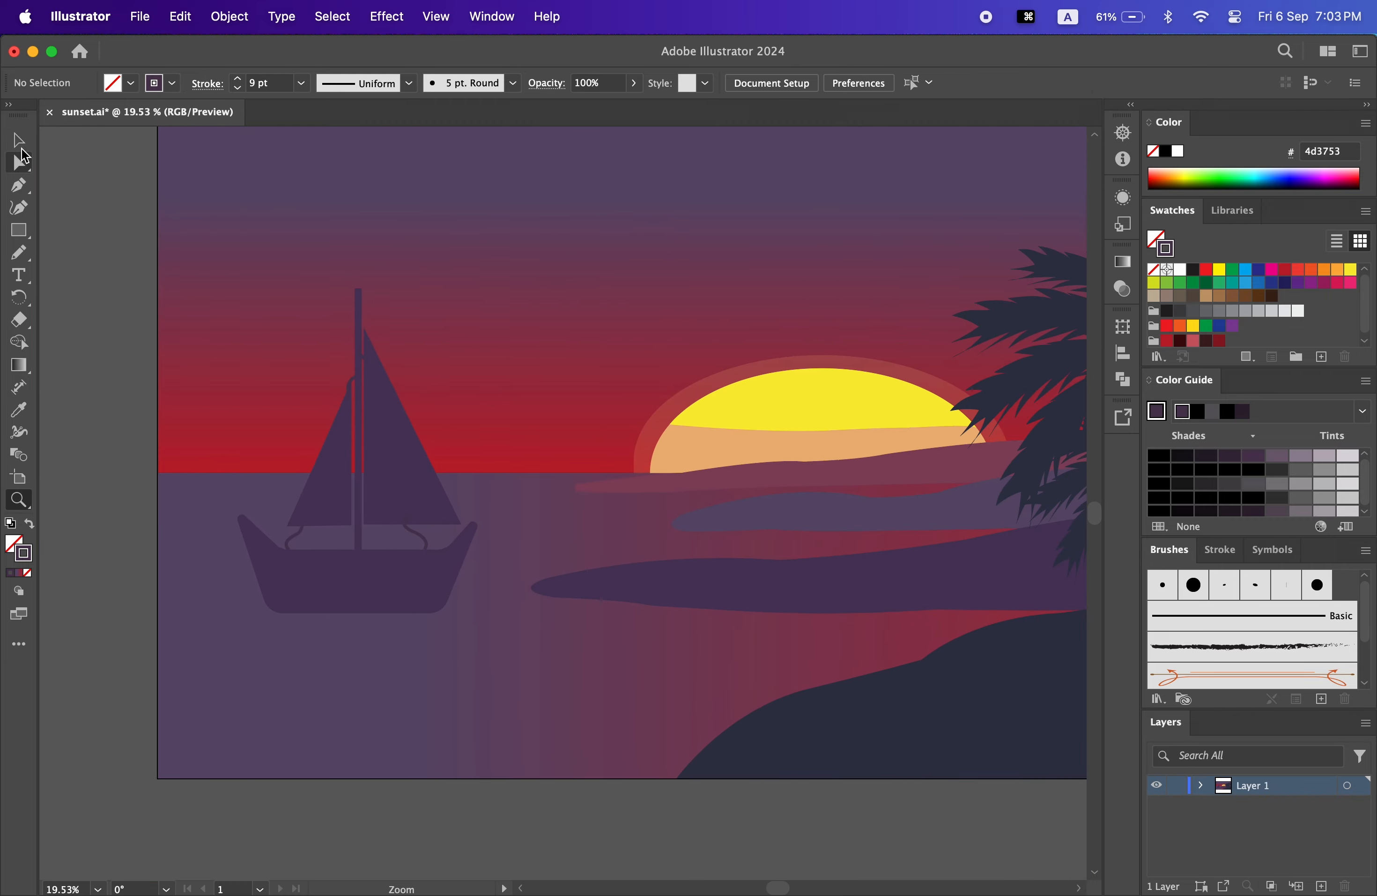
click(21, 149)
click(367, 517)
shift+click(376, 485)
shift+click(358, 508)
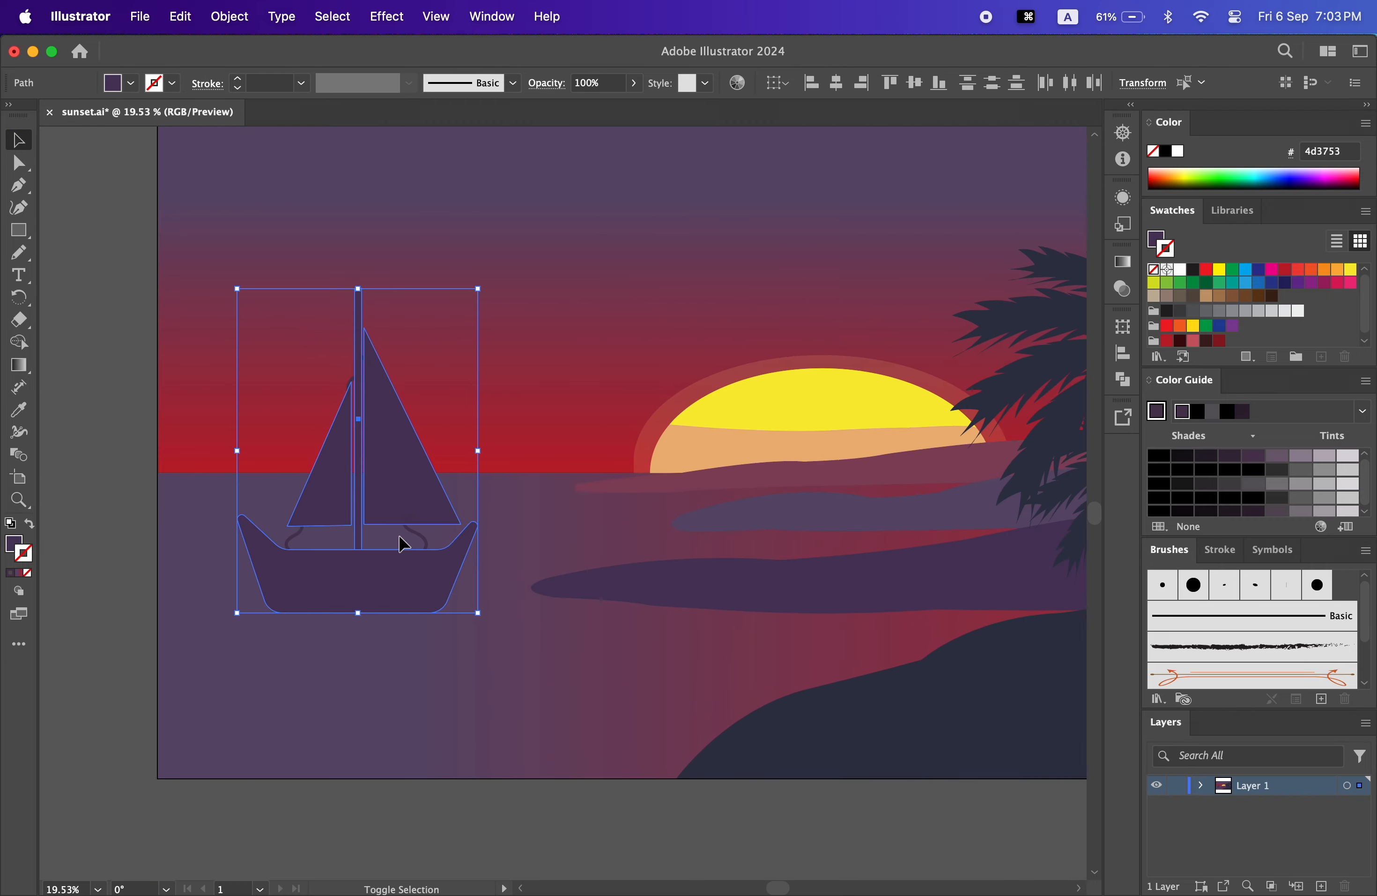
key(z)
drag(453, 486, 560, 624)
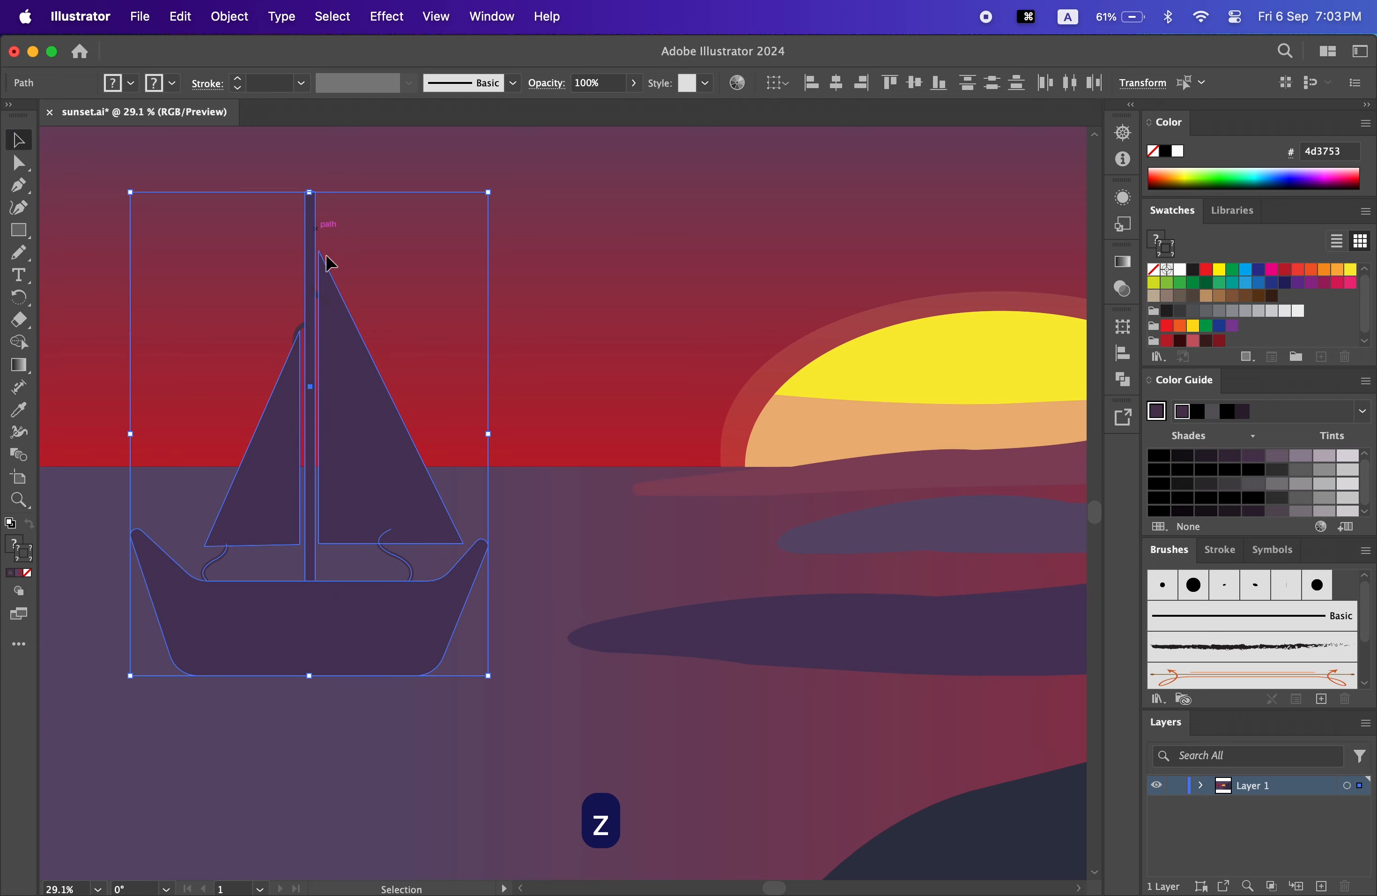
shift+click(319, 299)
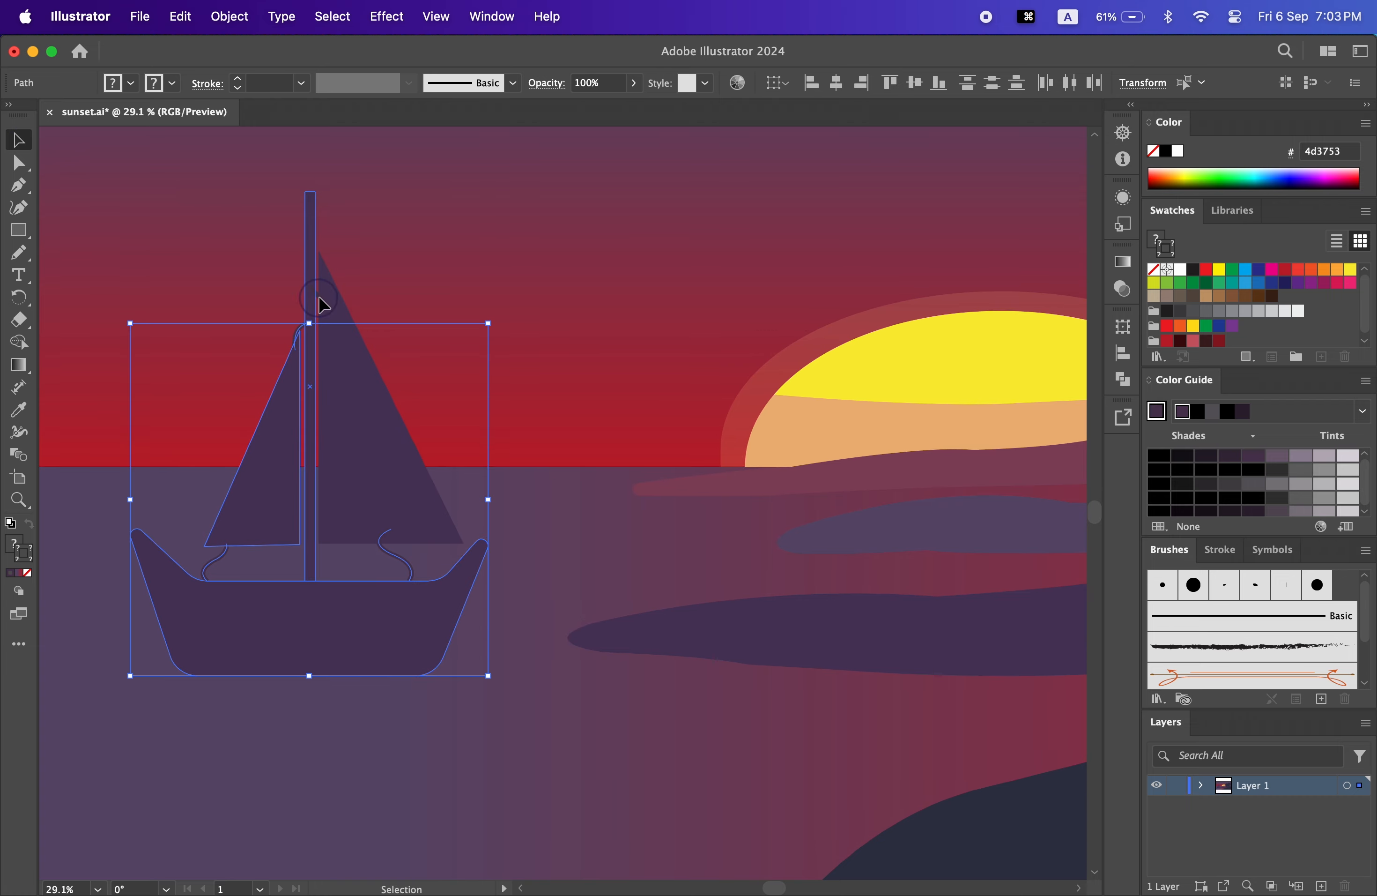
shift+click(311, 200)
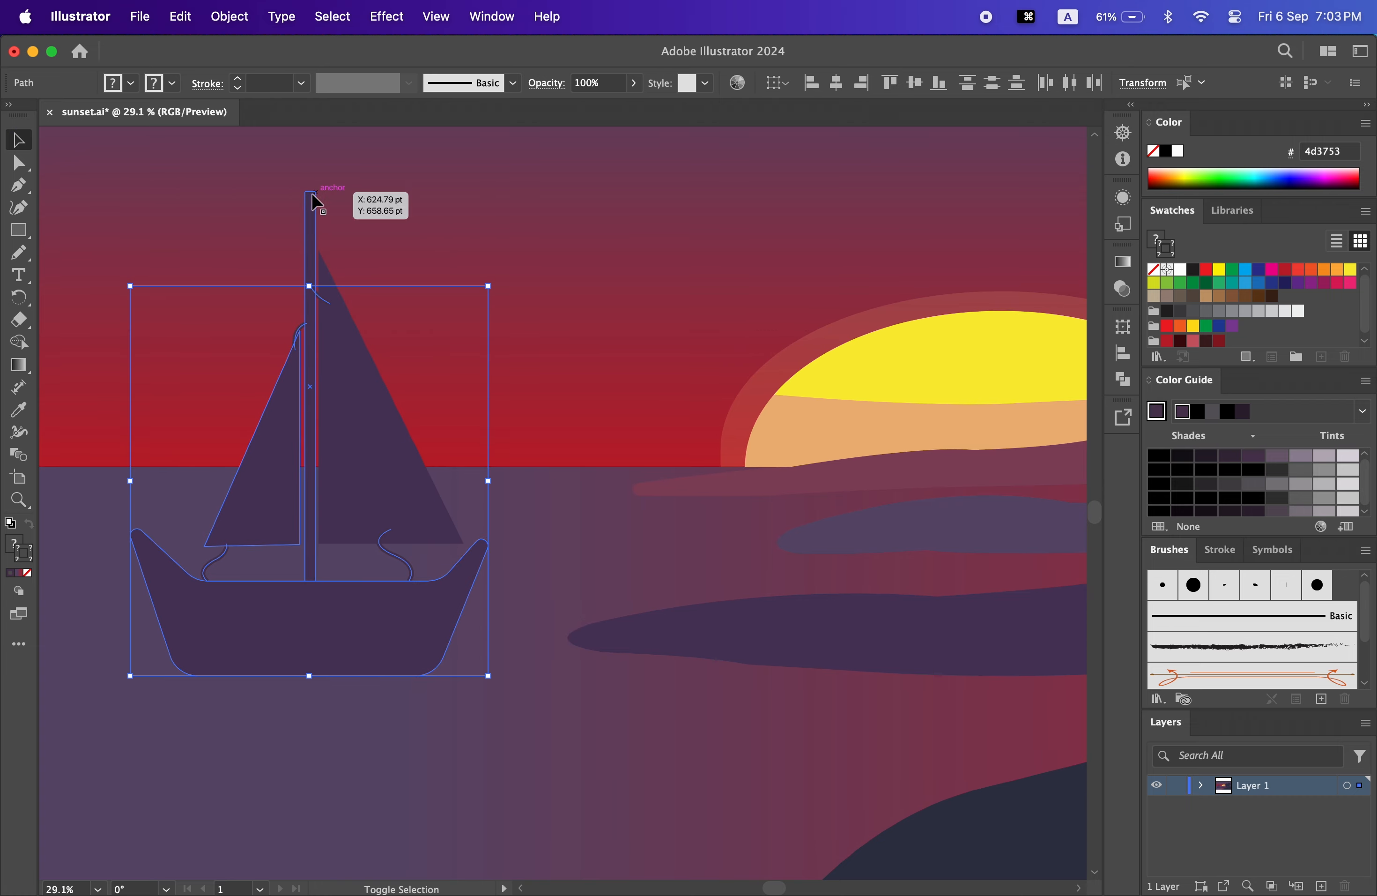
right_click(357, 457)
click(500, 568)
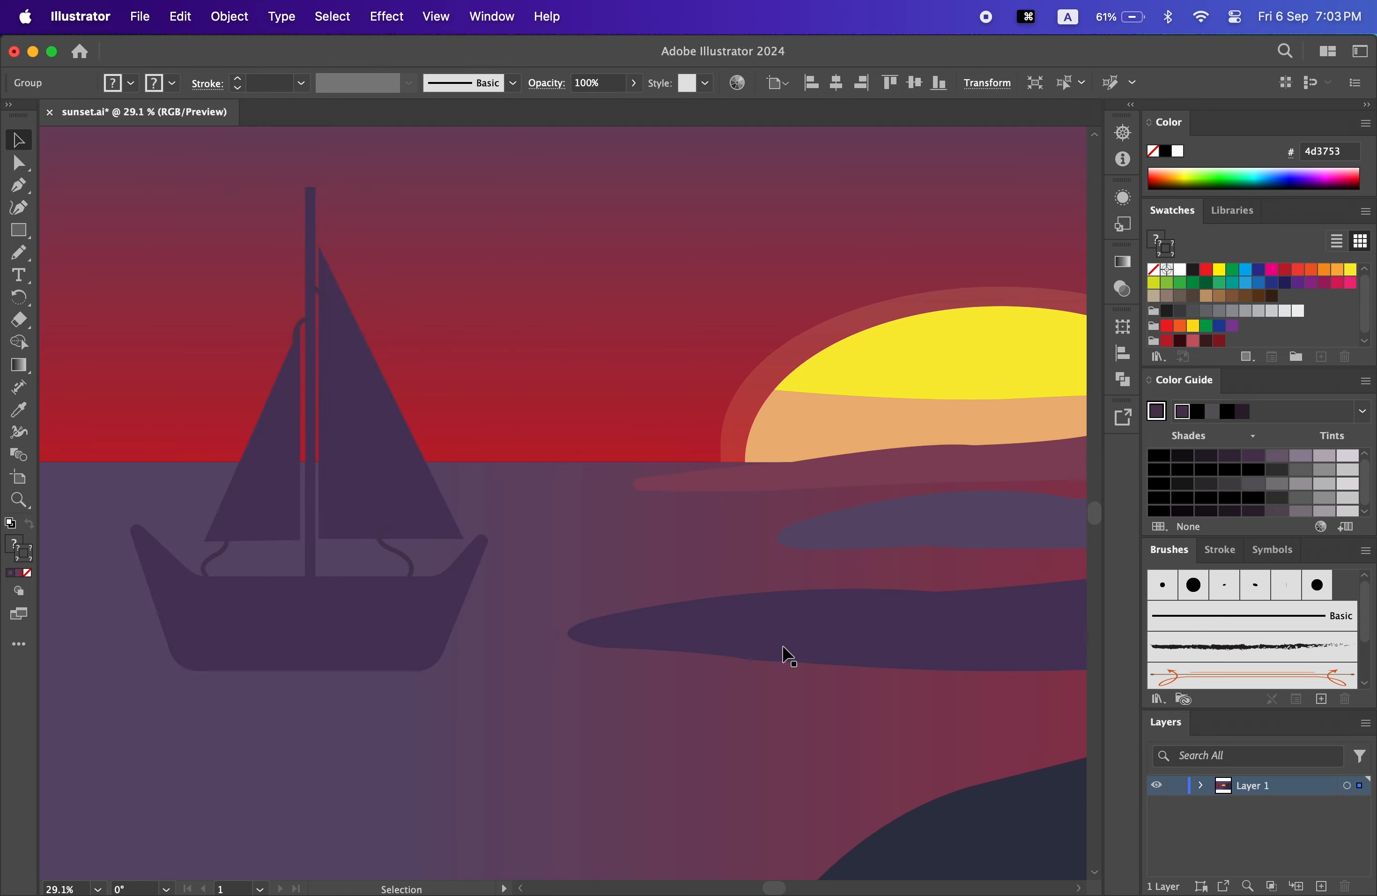
- Scale the boat group down proportionally and position it on the water in the left part of the artboard
drag(486, 673, 428, 615)
drag(301, 402, 331, 482)
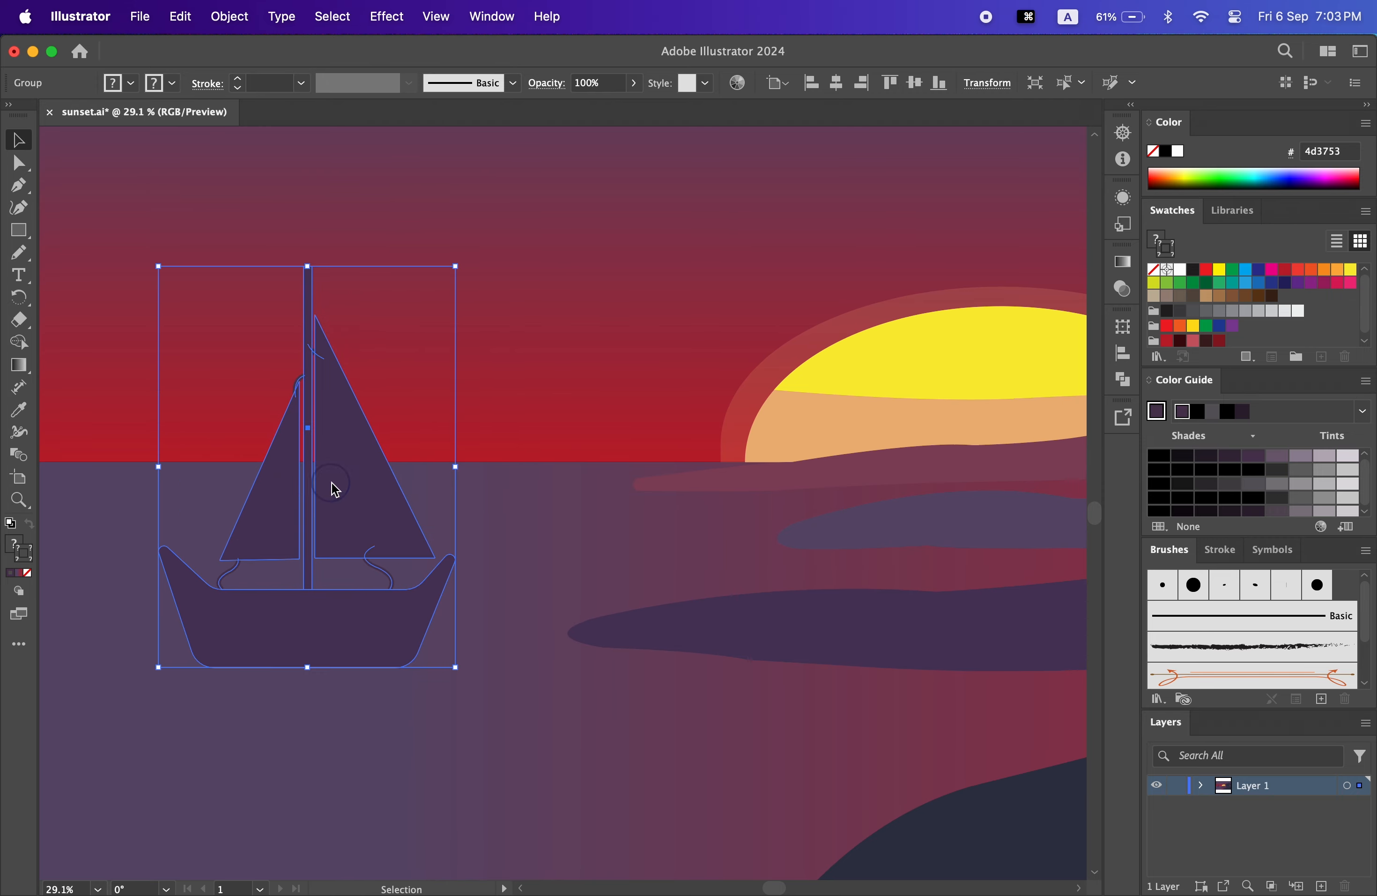
key(z)
drag(790, 714, 638, 631)
scroll(638, 631, right, 3)
scroll(638, 631, down, 2)
click(18, 140)
drag(410, 598, 394, 572)
drag(359, 513, 325, 510)
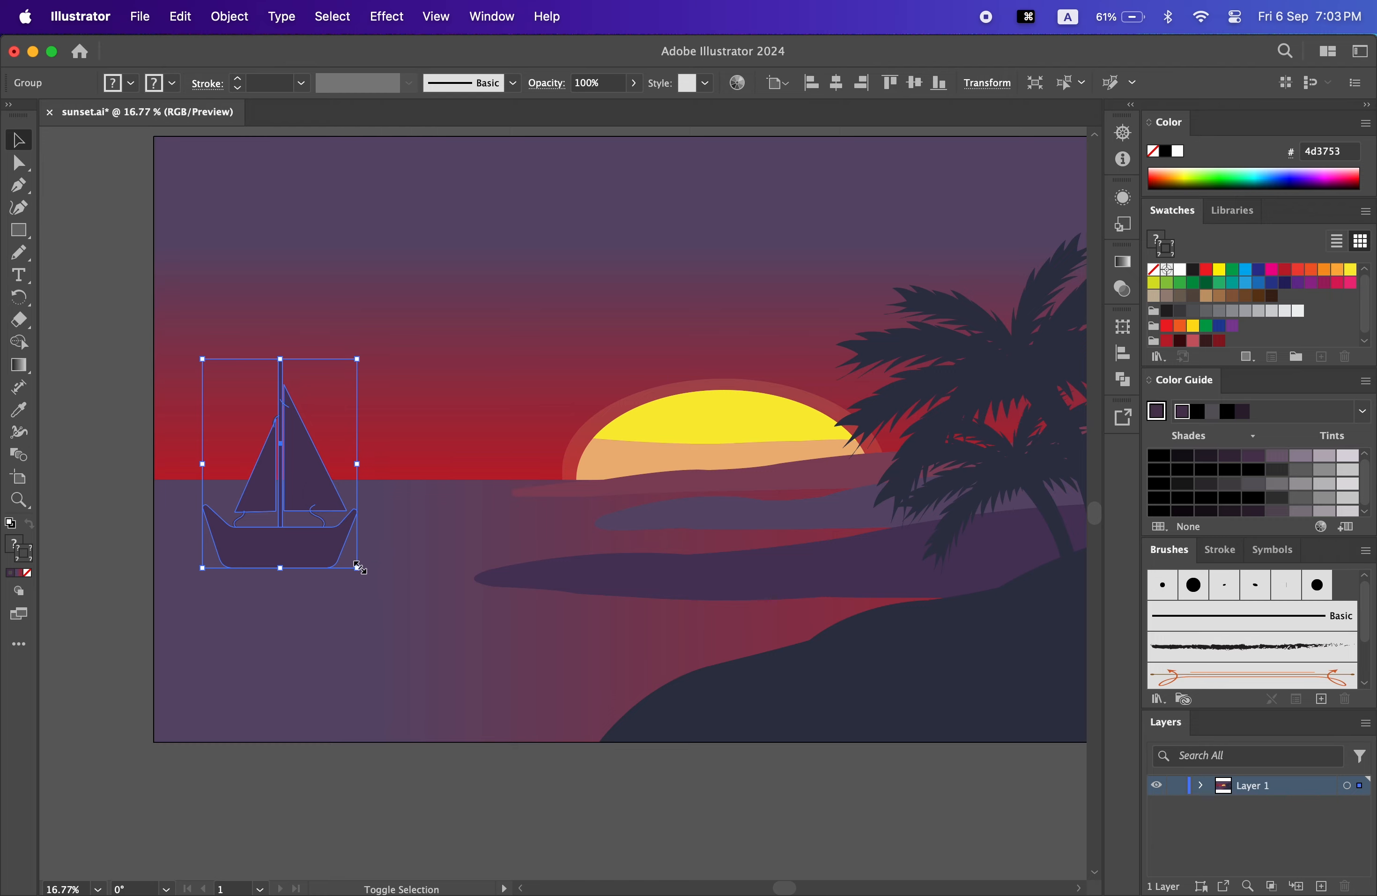
mouse_move(359, 567)
mouse_down()
mouse_move(390, 578)
mouse_move(323, 550)
mouse_move(375, 583)
mouse_up()
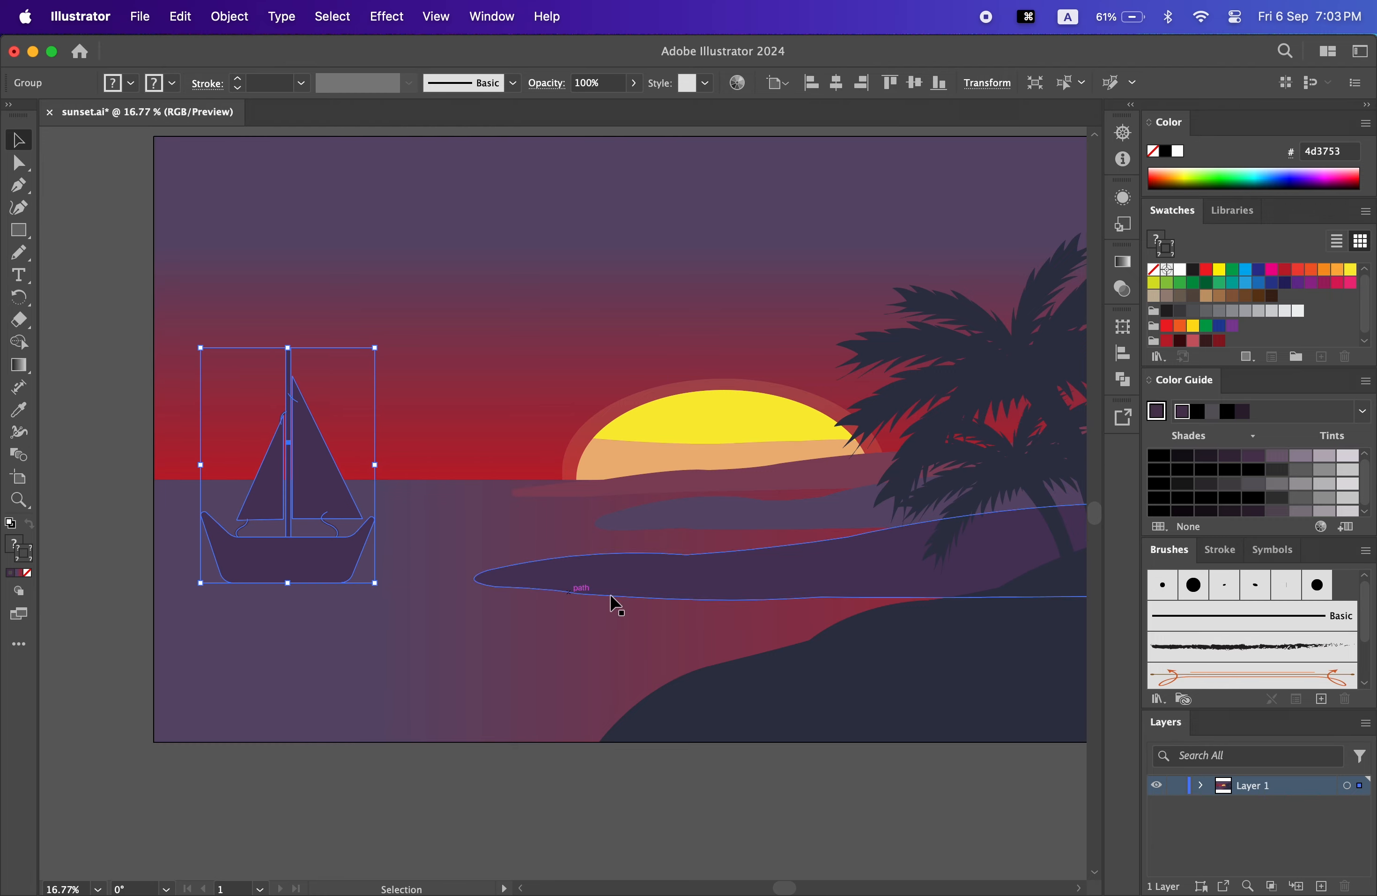
- Duplicate the boat group below the original and reflect the copy across the horizontal axis
scroll(455, 495, down, 2)
drag(335, 433, 340, 544)
right_click(341, 543)
mouse_move(410, 773)
click(582, 770)
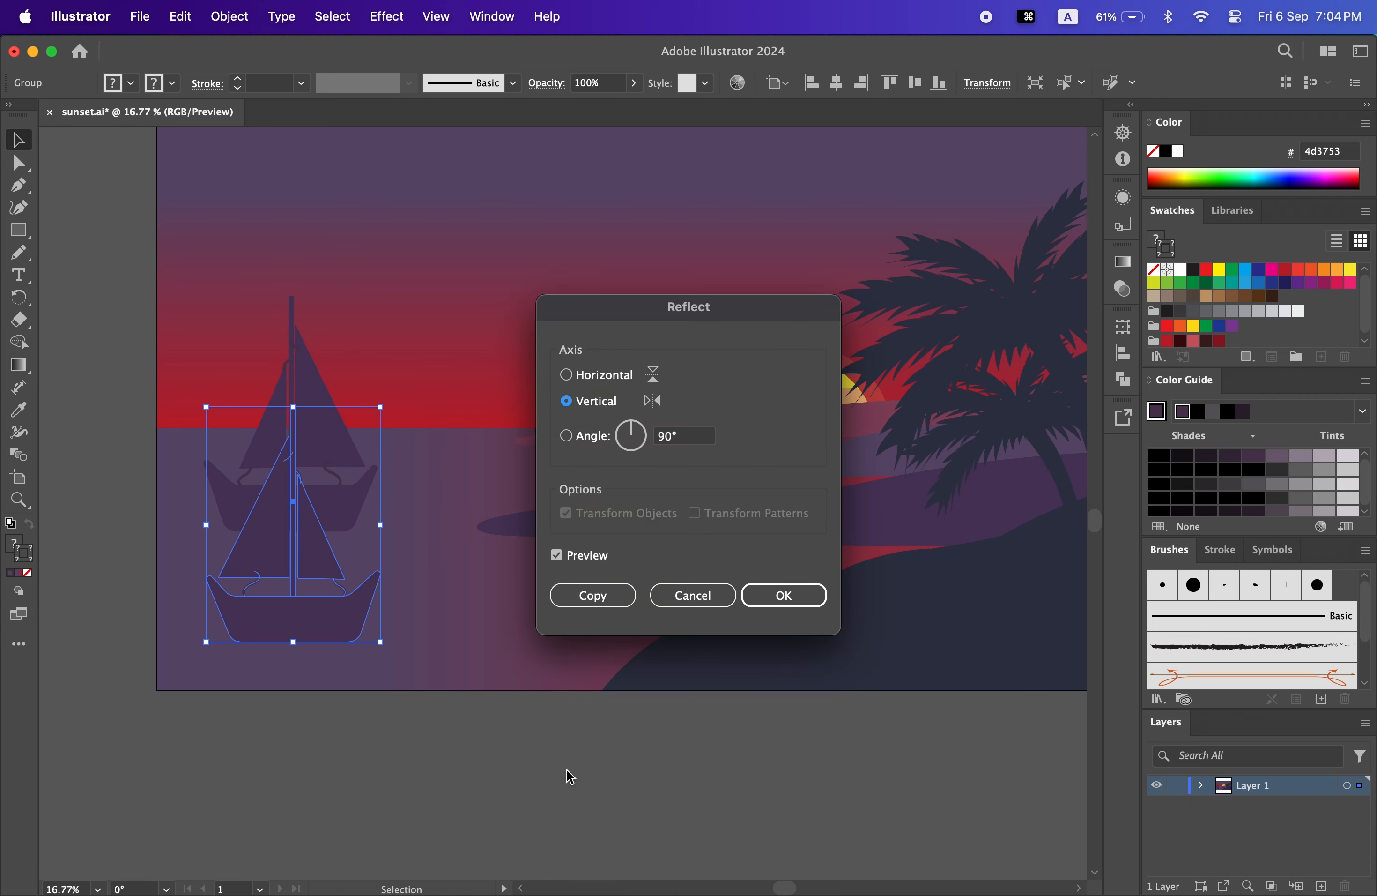
click(604, 375)
click(784, 595)
- Move the reflected boat directly beneath the hull and compress it vertically
drag(310, 452, 306, 568)
drag(292, 759, 329, 573)
- Set the reflected boat's opacity to 20%
click(592, 87)
key(BackSpace)
key(BackSpace)
key(BackSpace)
text(20)
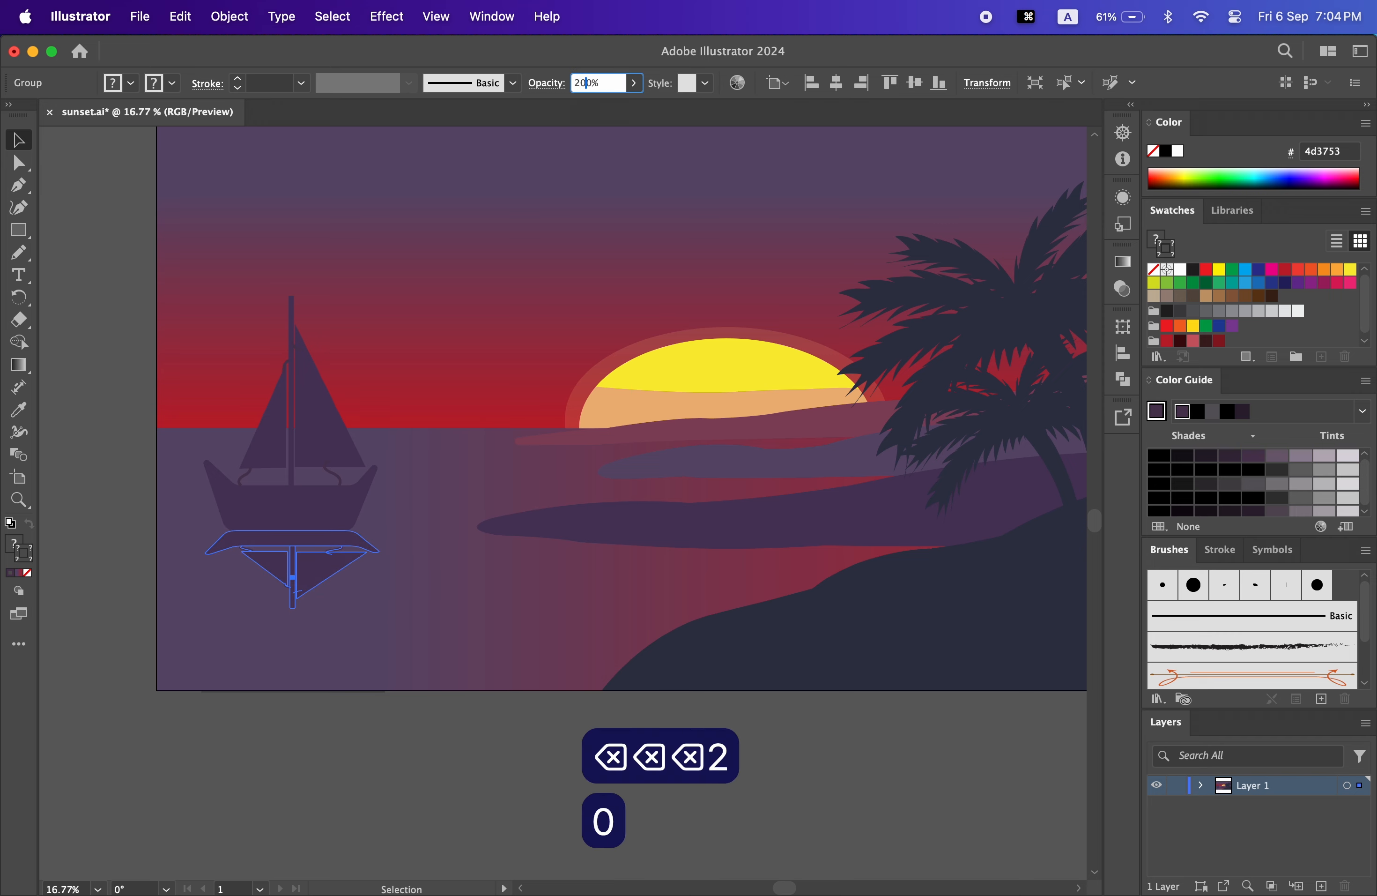
key(BackSpace)
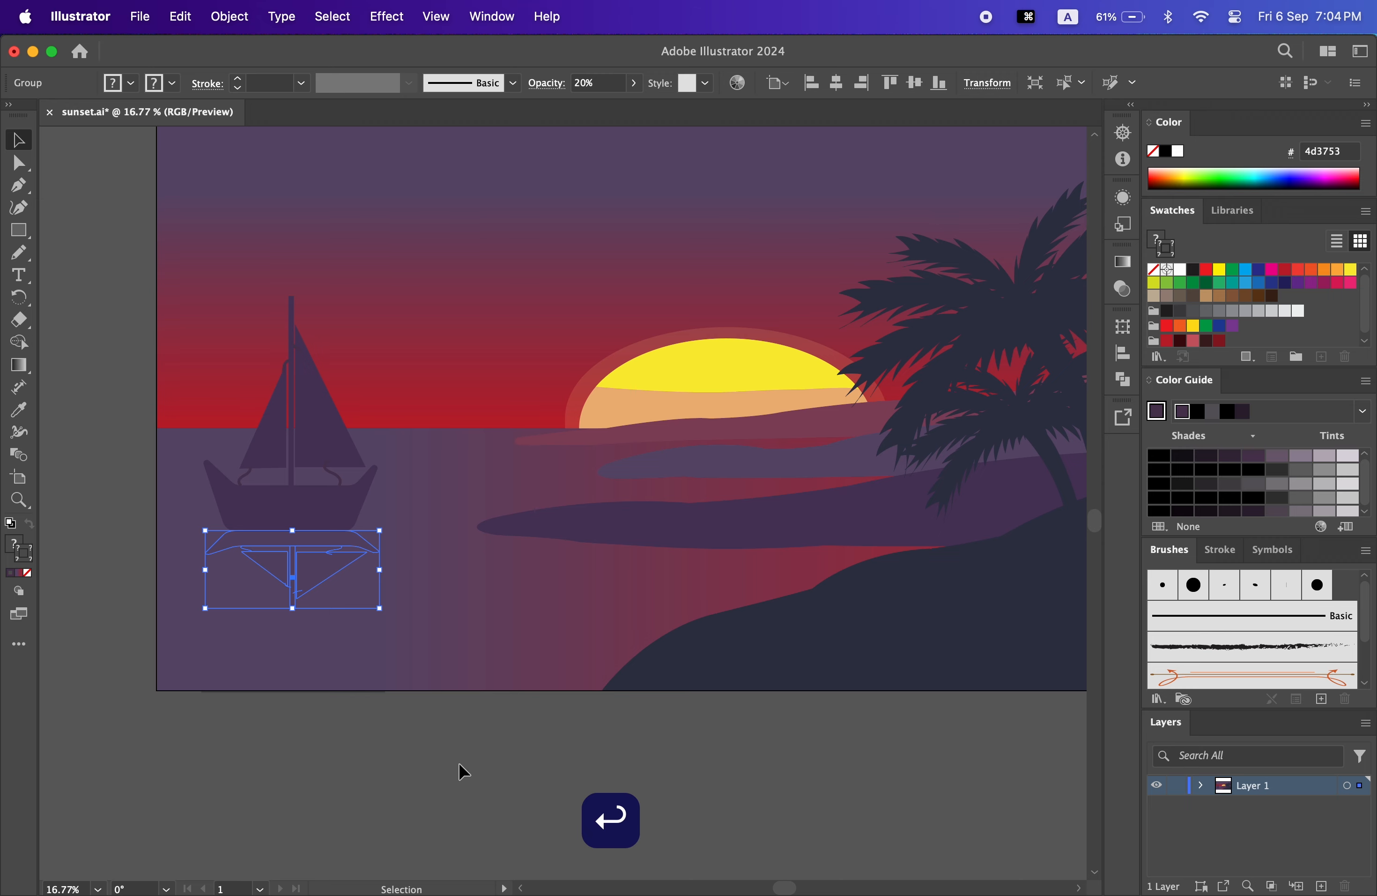
click(464, 772)
- Set the reflected boat's opacity to 40%
click(280, 573)
key(BackSpace)
key(BackSpace)
key(BackSpace)
key(BackSpace)
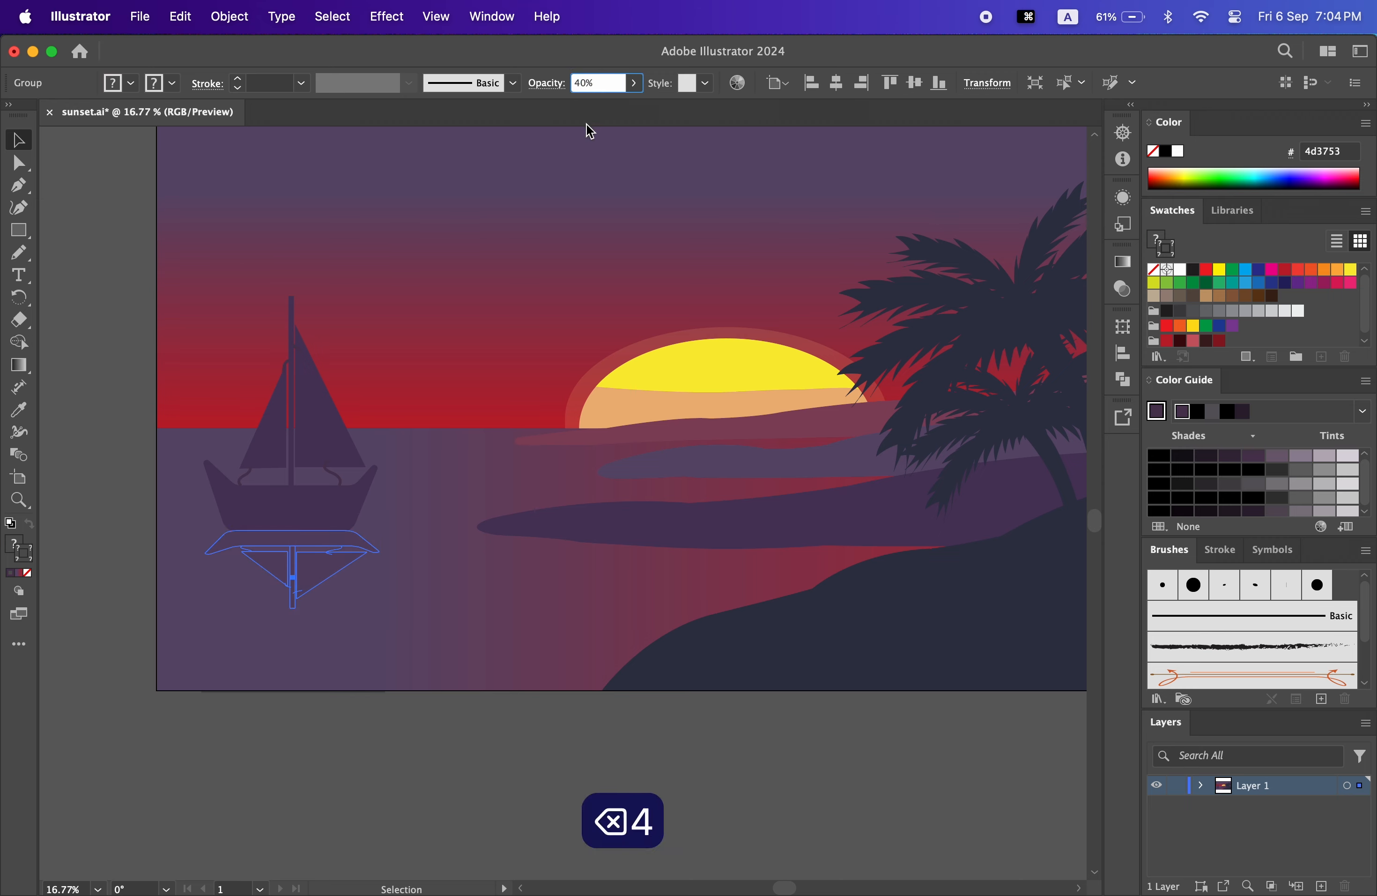
key(Return)
click(397, 807)
- Set the reflected boat's opacity to 50%
click(318, 568)
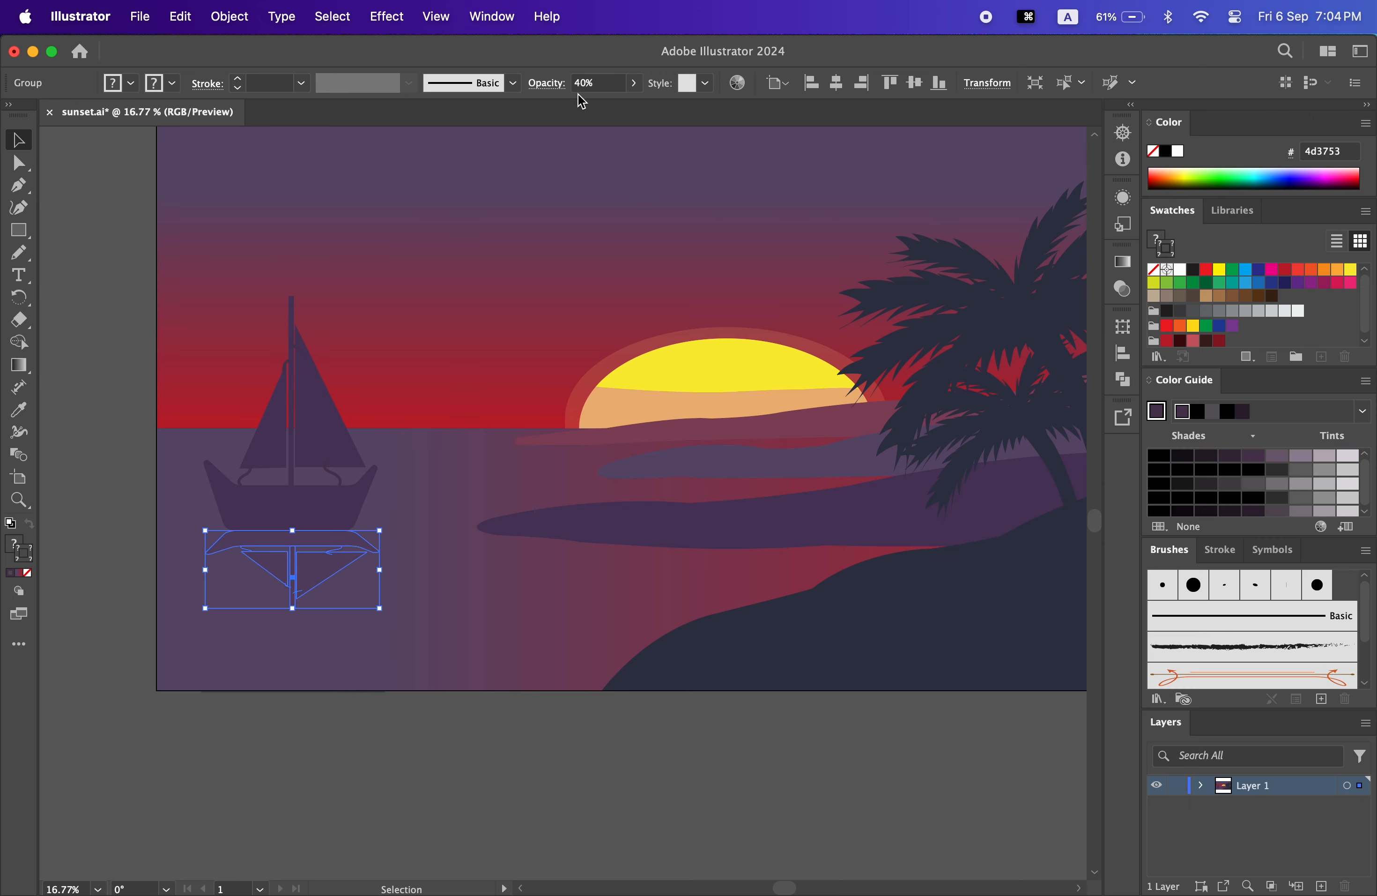
key(BackSpace)
text(5)
key(Return)
click(572, 701)
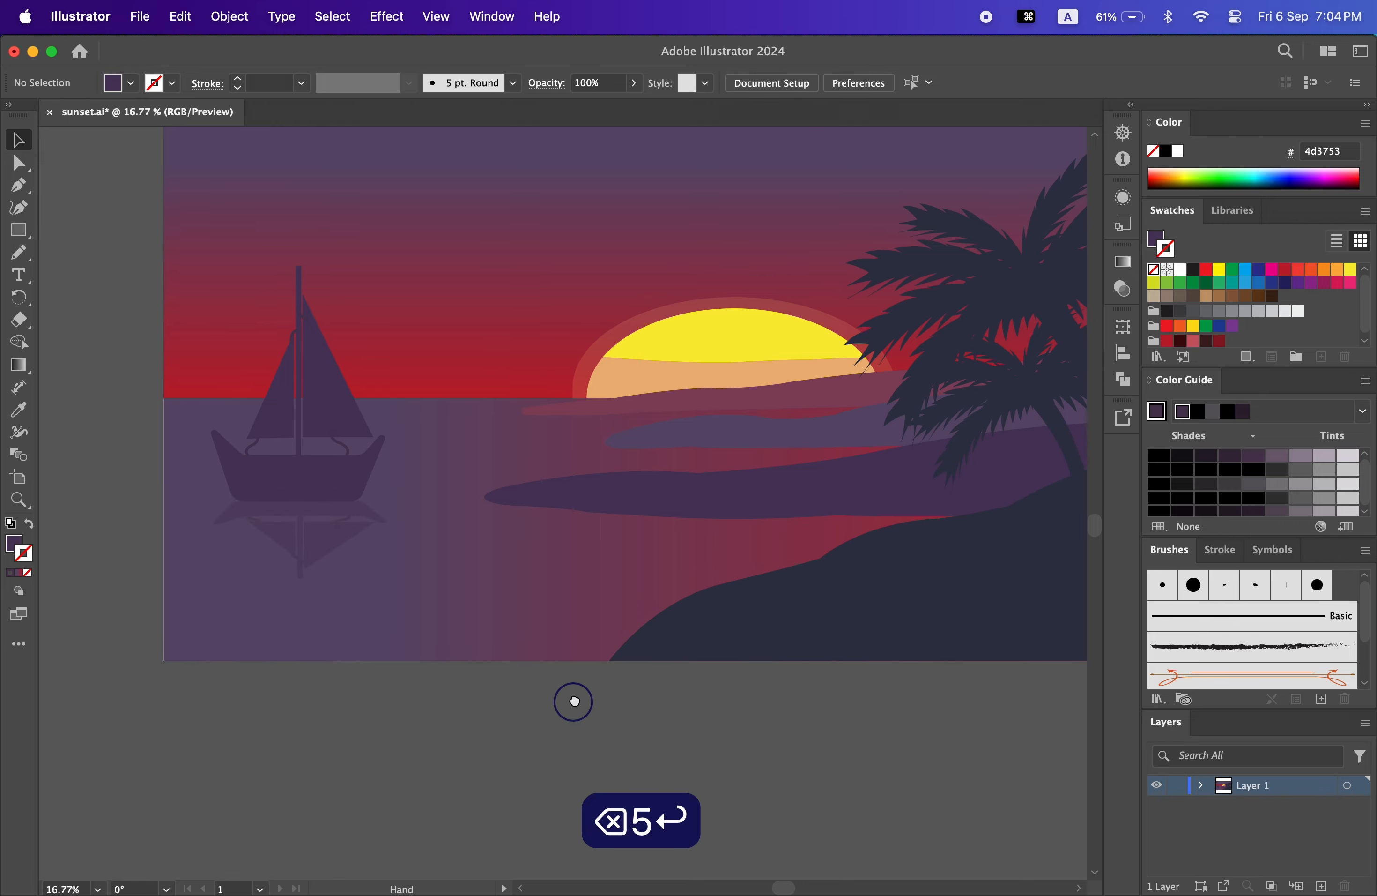
- Draw six overlapping purple circles in a row across the sky above the sailboat as the base of a cloud
scroll(568, 703, up, 3)
click(18, 230)
click(104, 252)
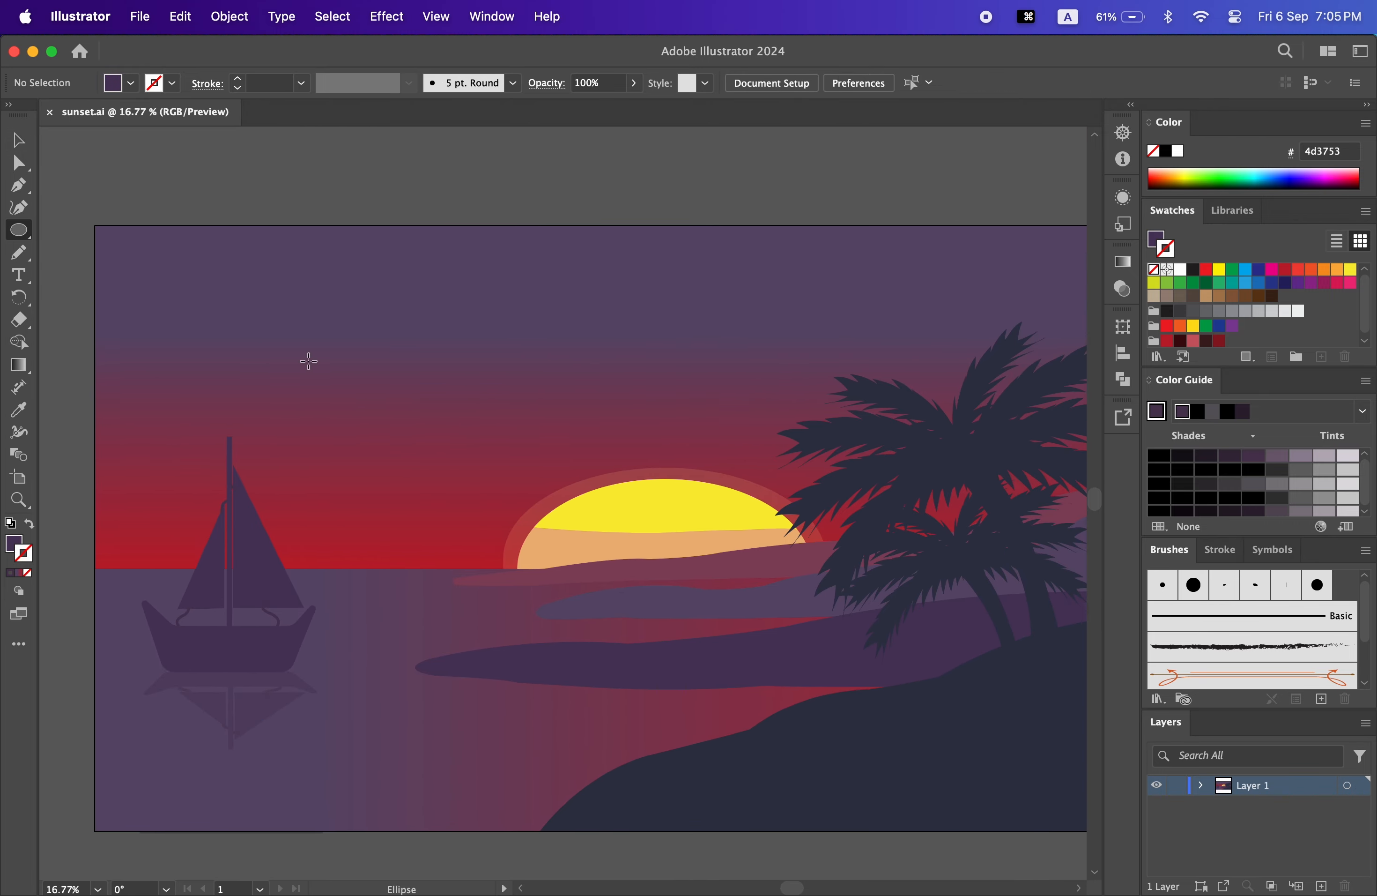
mouse_move(261, 320)
mouse_down()
mouse_move(340, 398)
mouse_move(280, 332)
mouse_up()
drag(278, 263, 337, 344)
drag(339, 294, 404, 354)
drag(393, 293, 454, 371)
drag(458, 286, 524, 358)
drag(509, 280, 565, 358)
- Reposition the circles so they overlap in an uneven, puffy cloud outline
key(v)
drag(322, 303, 320, 313)
drag(378, 344, 418, 339)
drag(556, 327, 451, 339)
click(199, 291)
- Draw a straight Pen line across the middle of the circle row and adjust the third circle's position
click(26, 191)
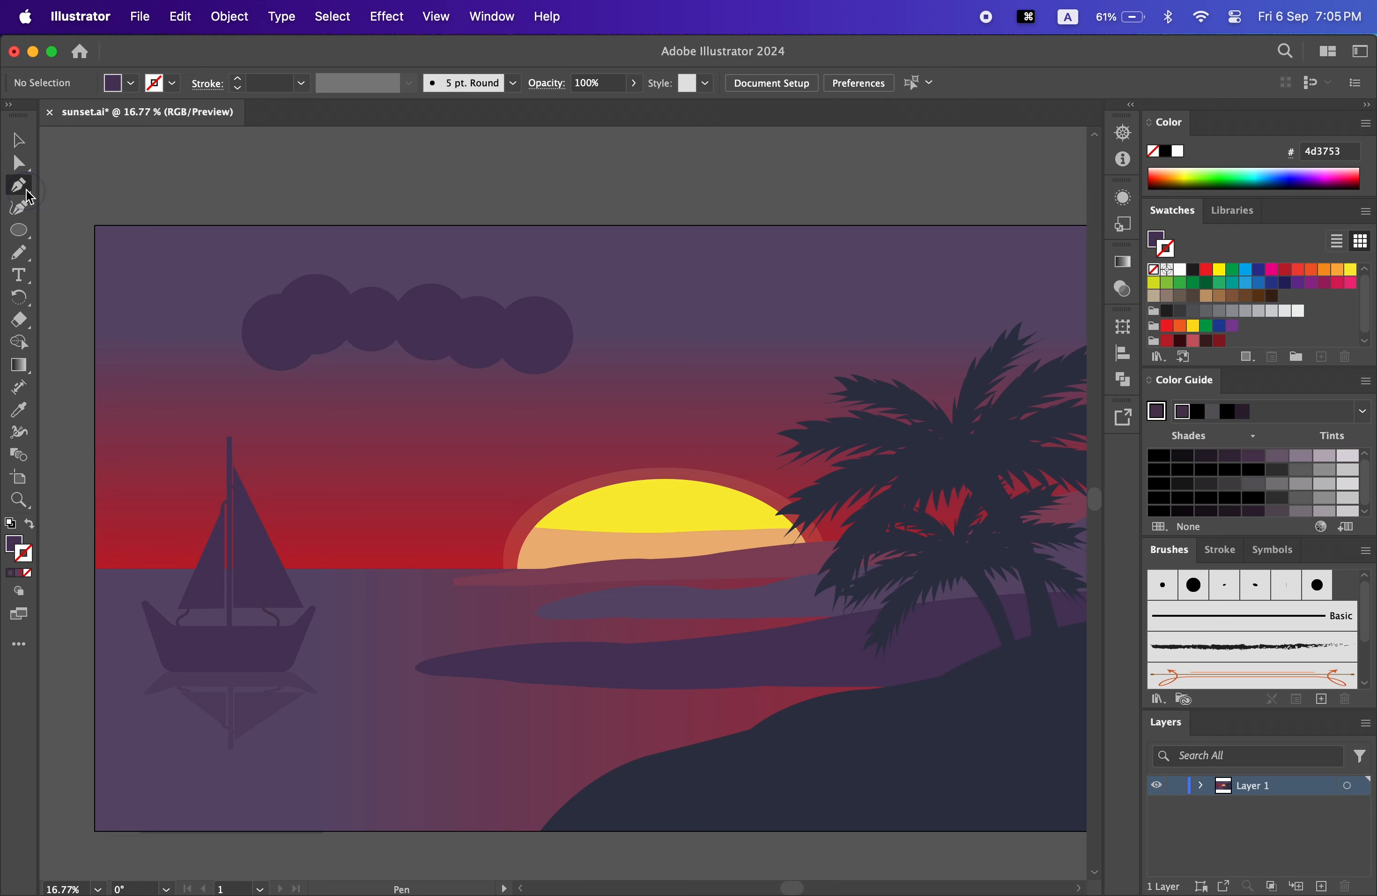
click(242, 332)
click(574, 336)
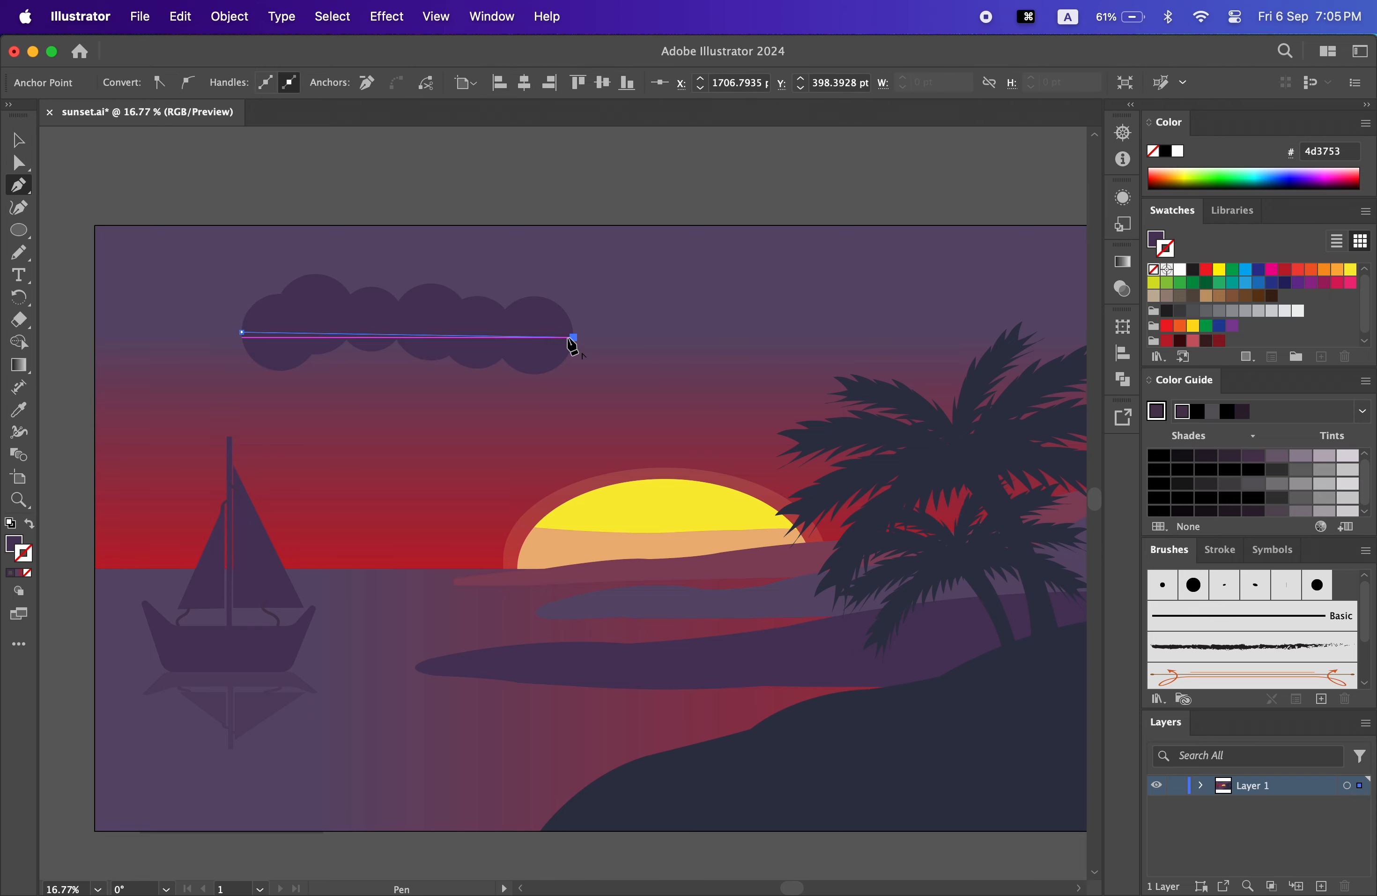
click(392, 340)
drag(327, 299, 387, 306)
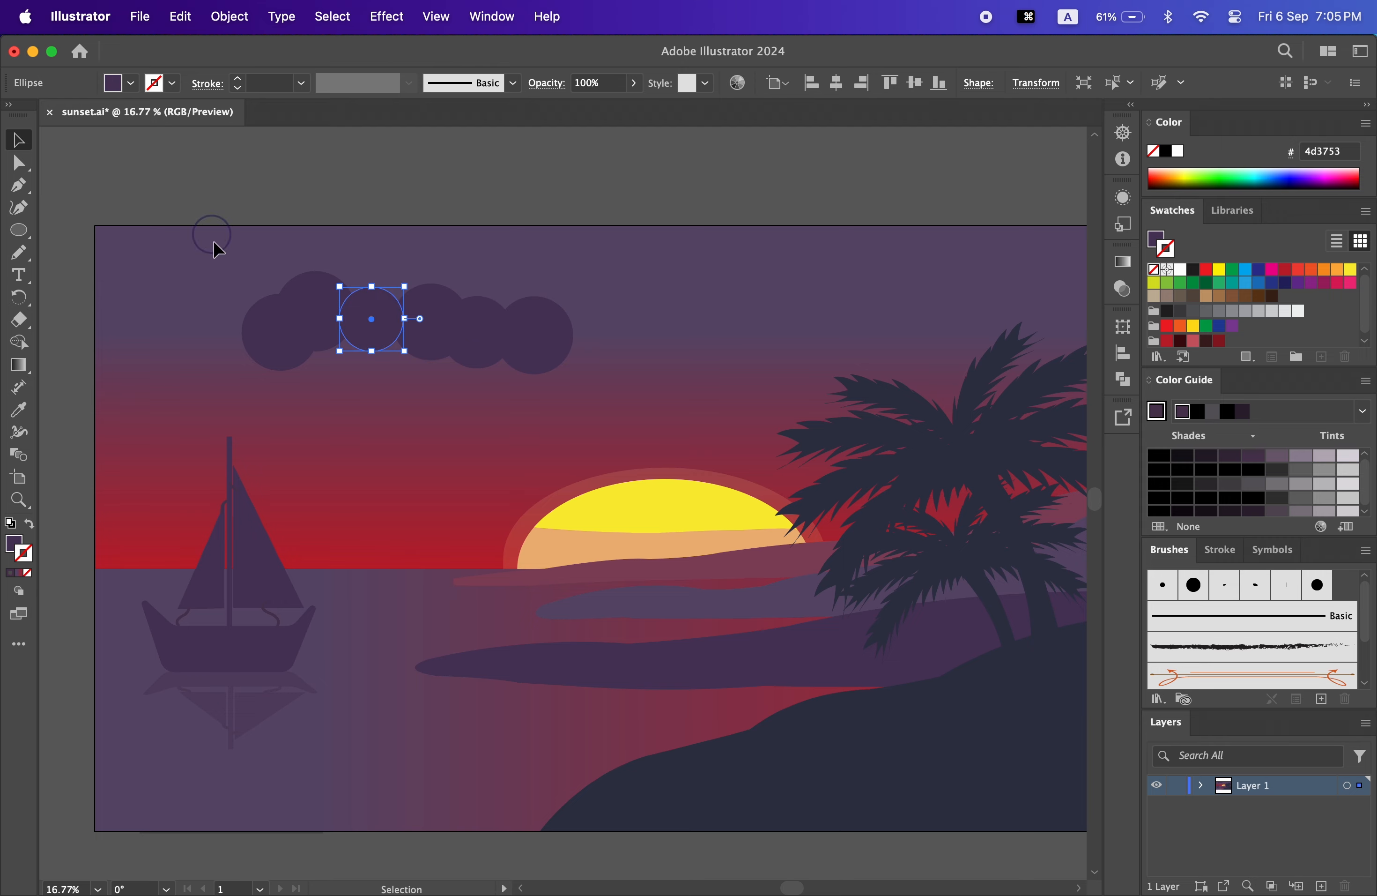
- Remove all circle parts below the line with the Shape Builder, including the tiny leftover tips
drag(213, 234, 656, 401)
click(26, 348)
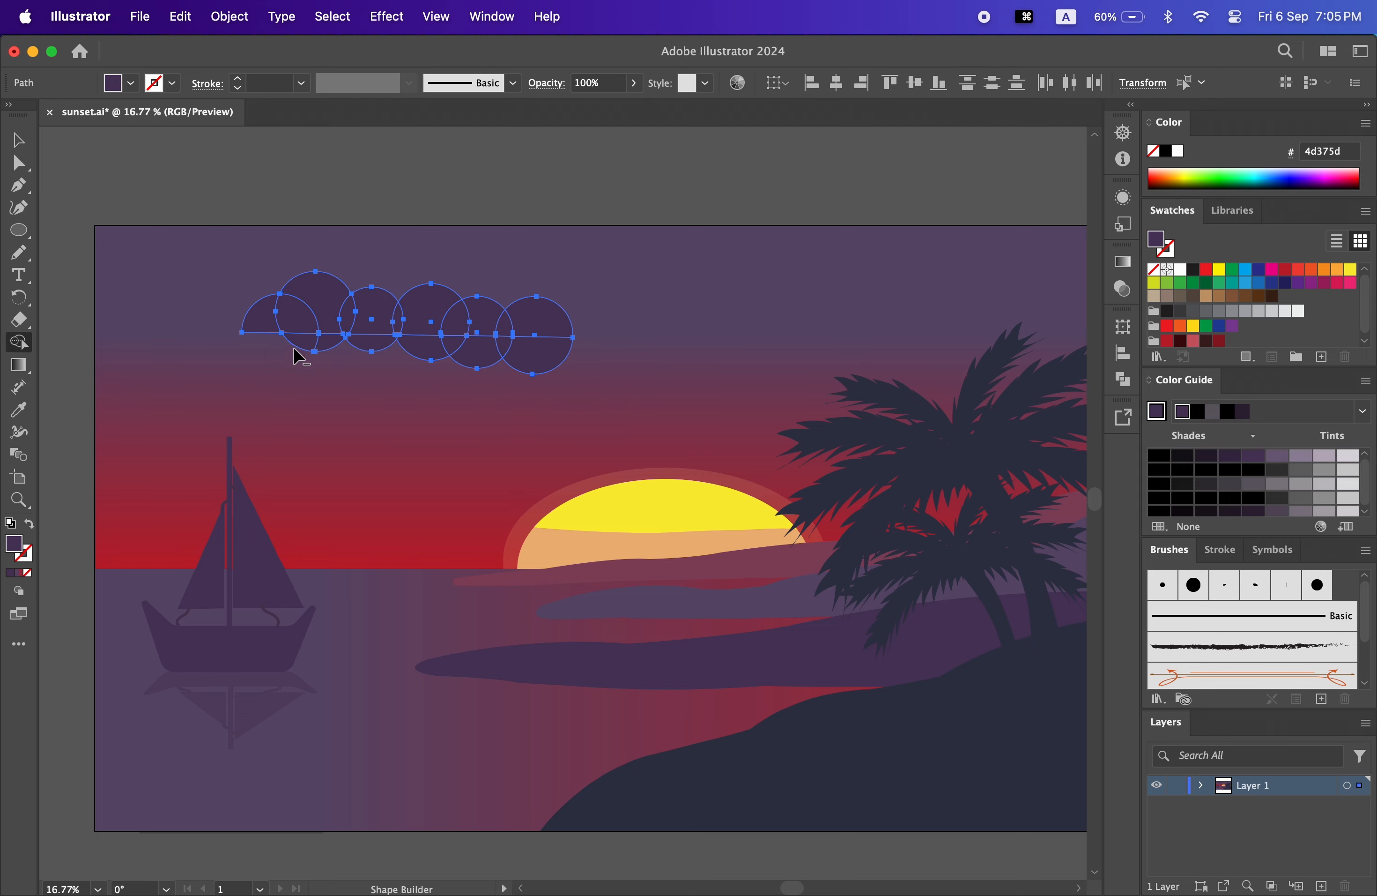
alt+click(327, 341)
alt+click(371, 342)
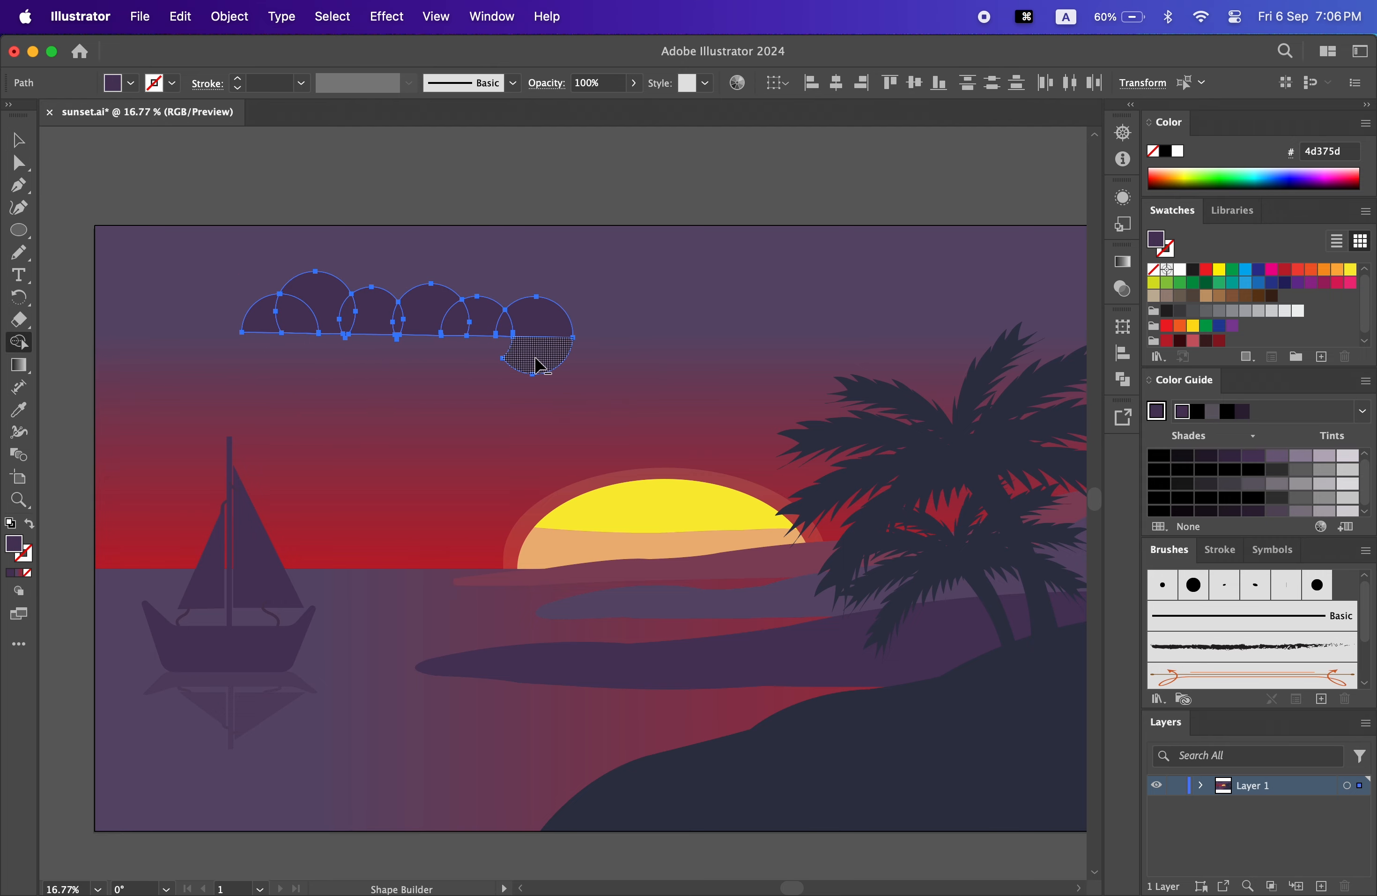
alt+click(535, 359)
key(z)
drag(386, 412, 498, 525)
click(19, 141)
click(19, 342)
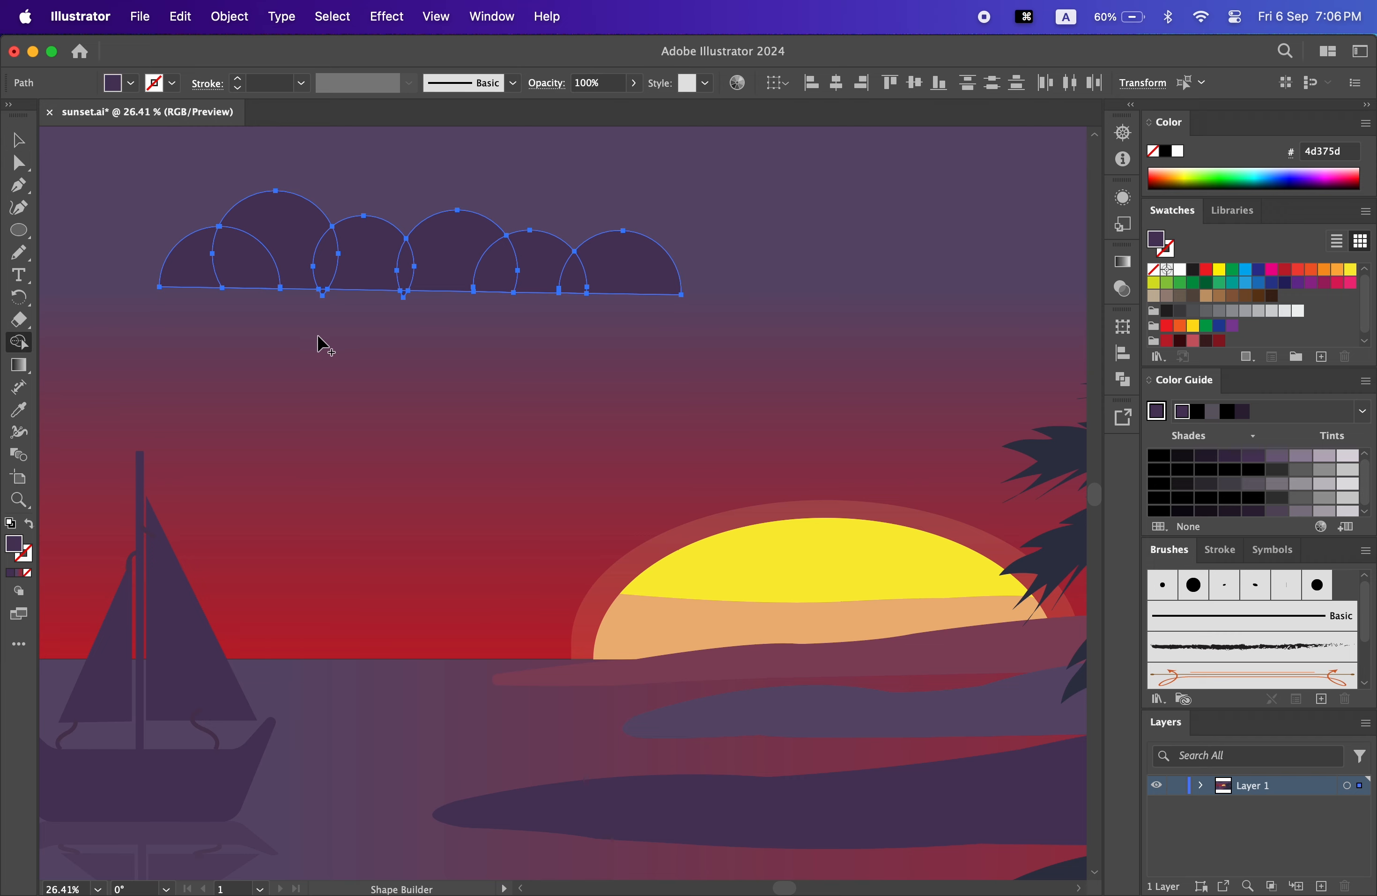
alt+click(405, 299)
key(v)
click(382, 410)
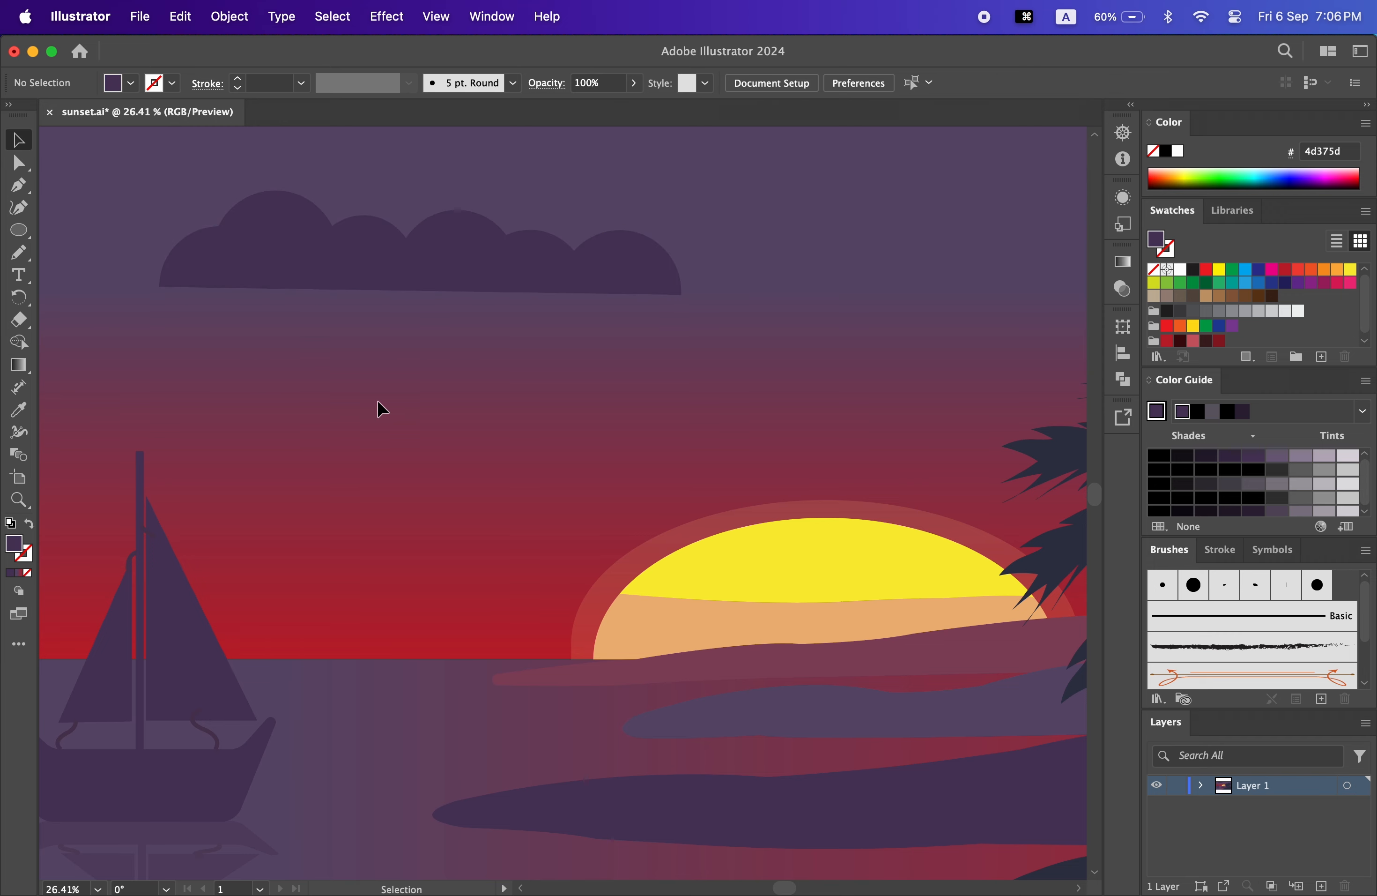
- Unite the trimmed circles into one cloud shape, shift it slightly and delete the leftover line
click(201, 260)
shift+click(281, 248)
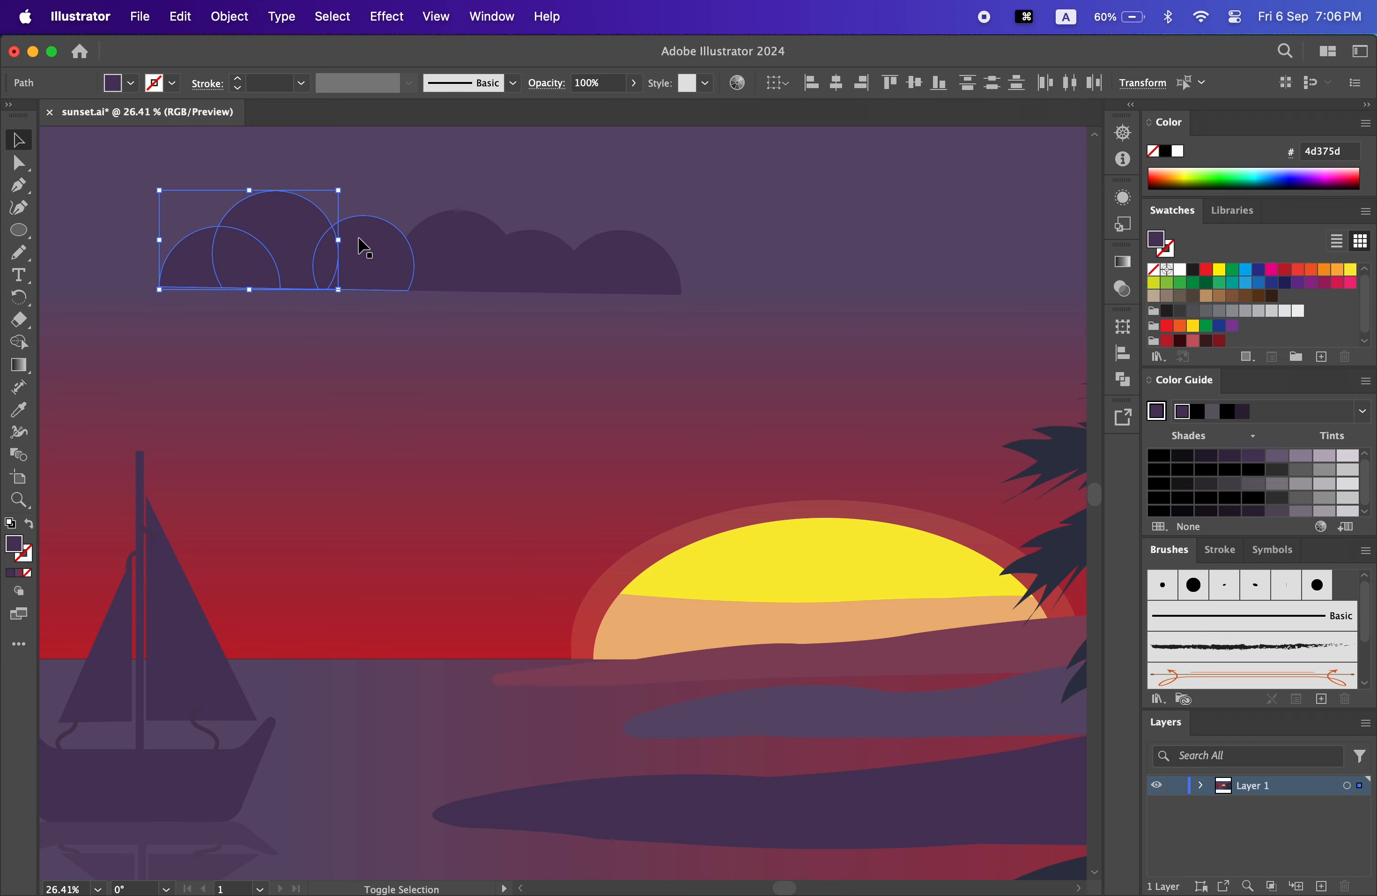
click(1123, 379)
click(895, 367)
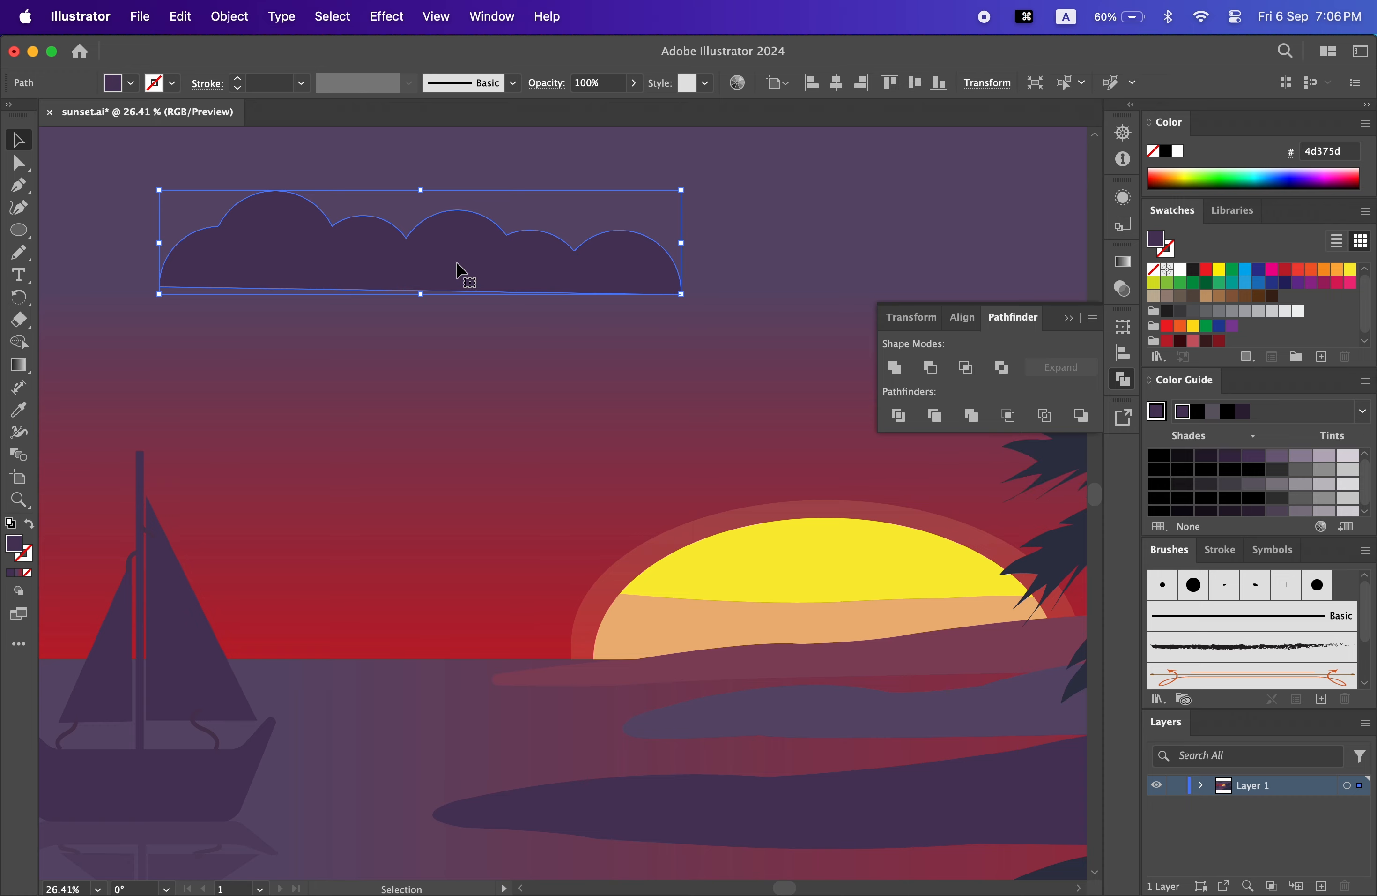
drag(462, 270, 494, 285)
click(1068, 318)
click(611, 355)
click(530, 293)
key(BackSpace)
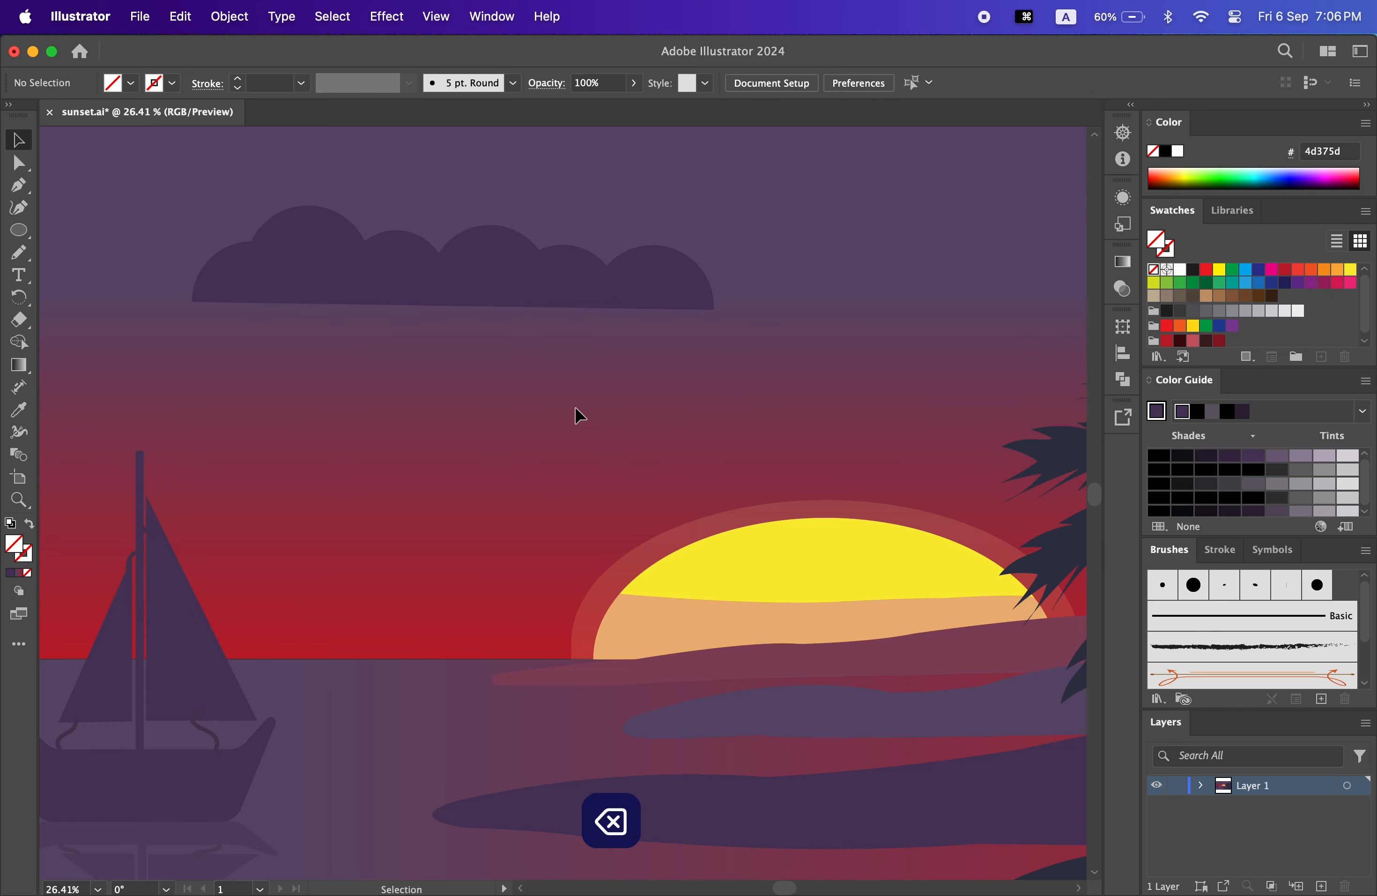
- Apply the scene's red-to-purple gradient to the cloud with the Eyedropper
click(390, 283)
click(19, 414)
click(174, 402)
click(19, 139)
click(406, 479)
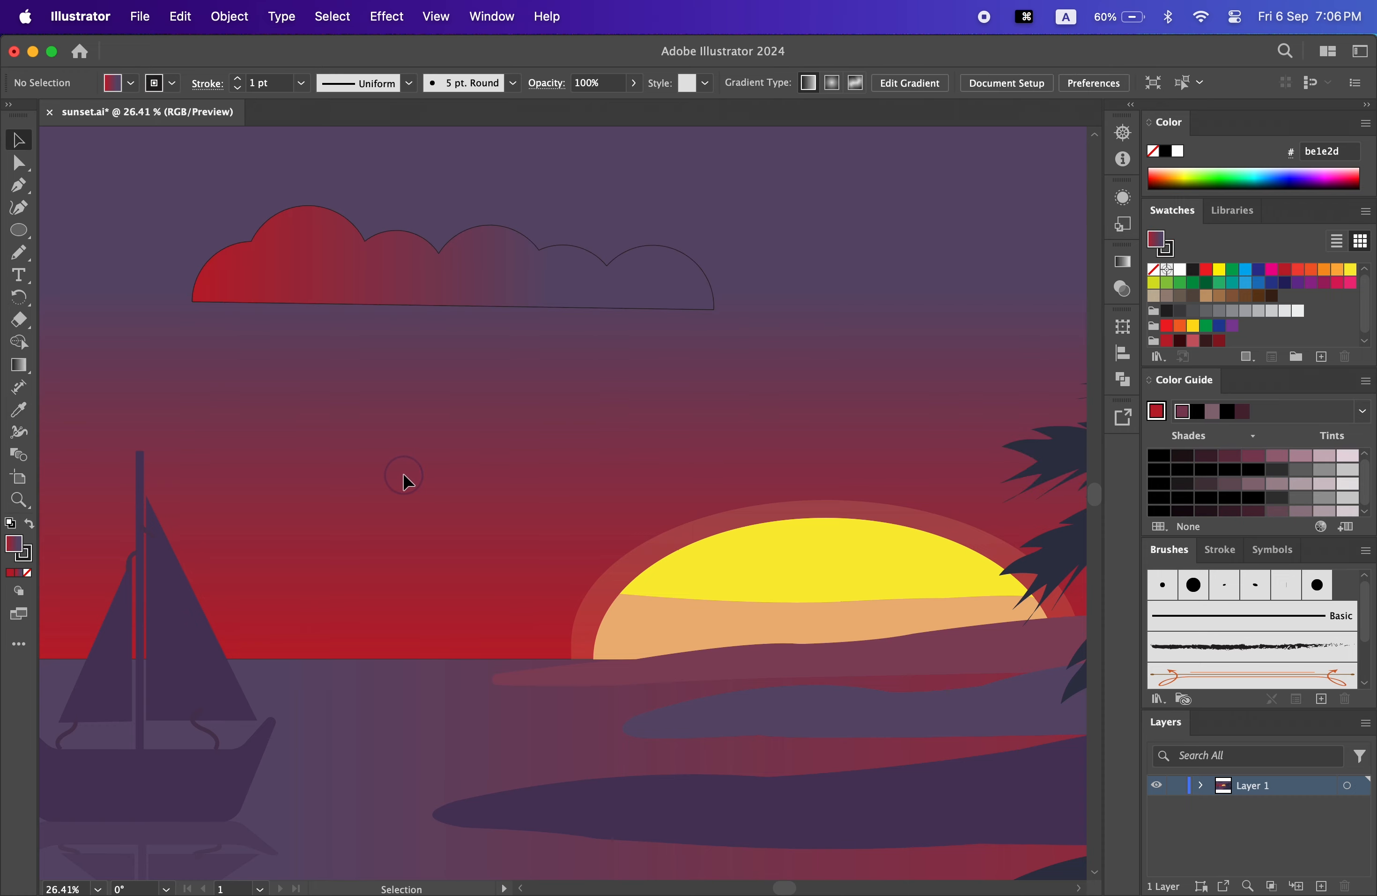
- Remove the black stroke from the cloud
key(z)
drag(772, 426, 687, 400)
key(space)
drag(686, 400, 603, 443)
click(425, 359)
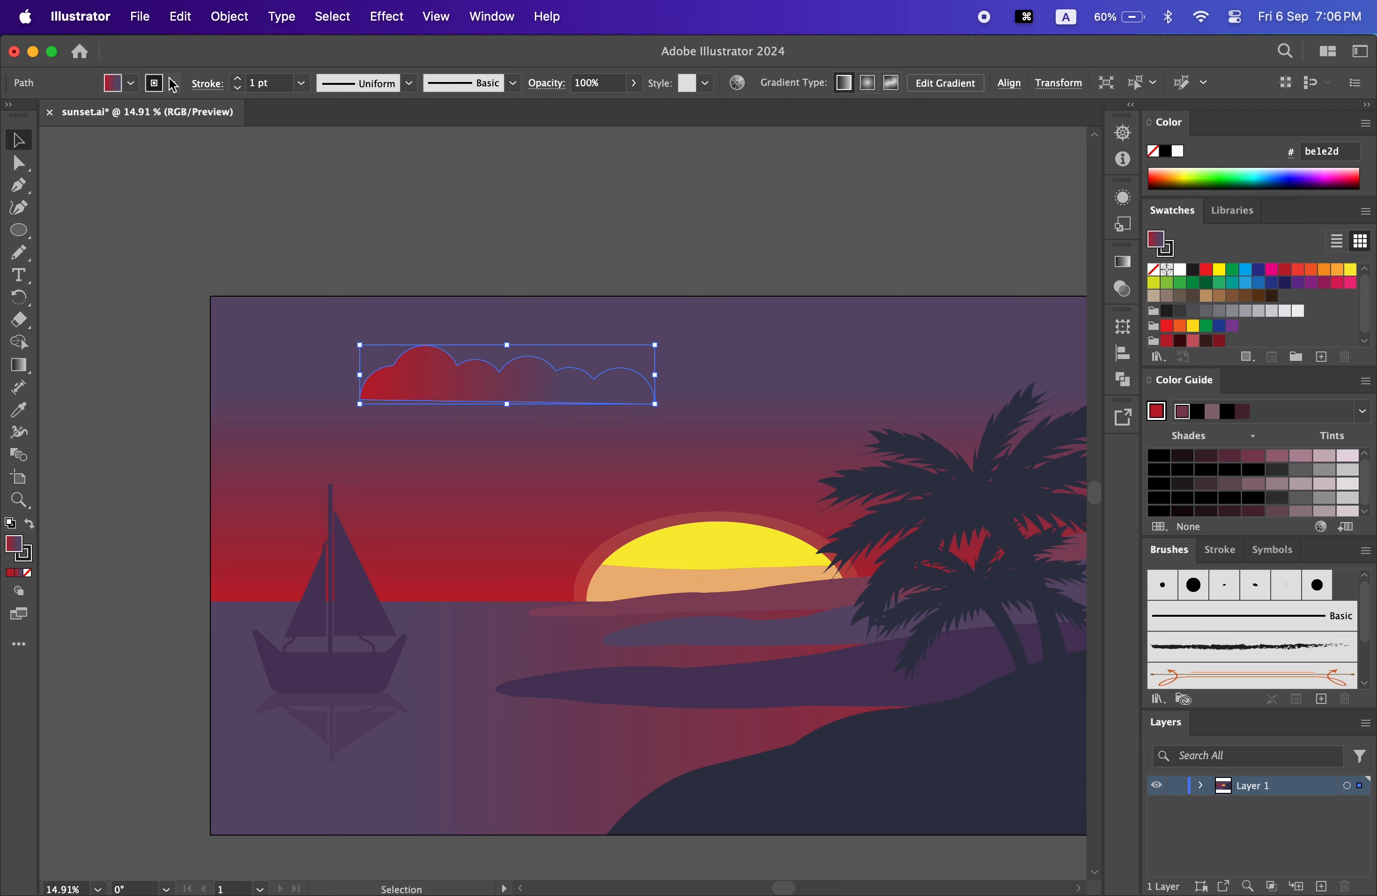
click(172, 82)
click(11, 114)
click(485, 485)
- Set the cloud's opacity to 50%
click(505, 401)
click(596, 83)
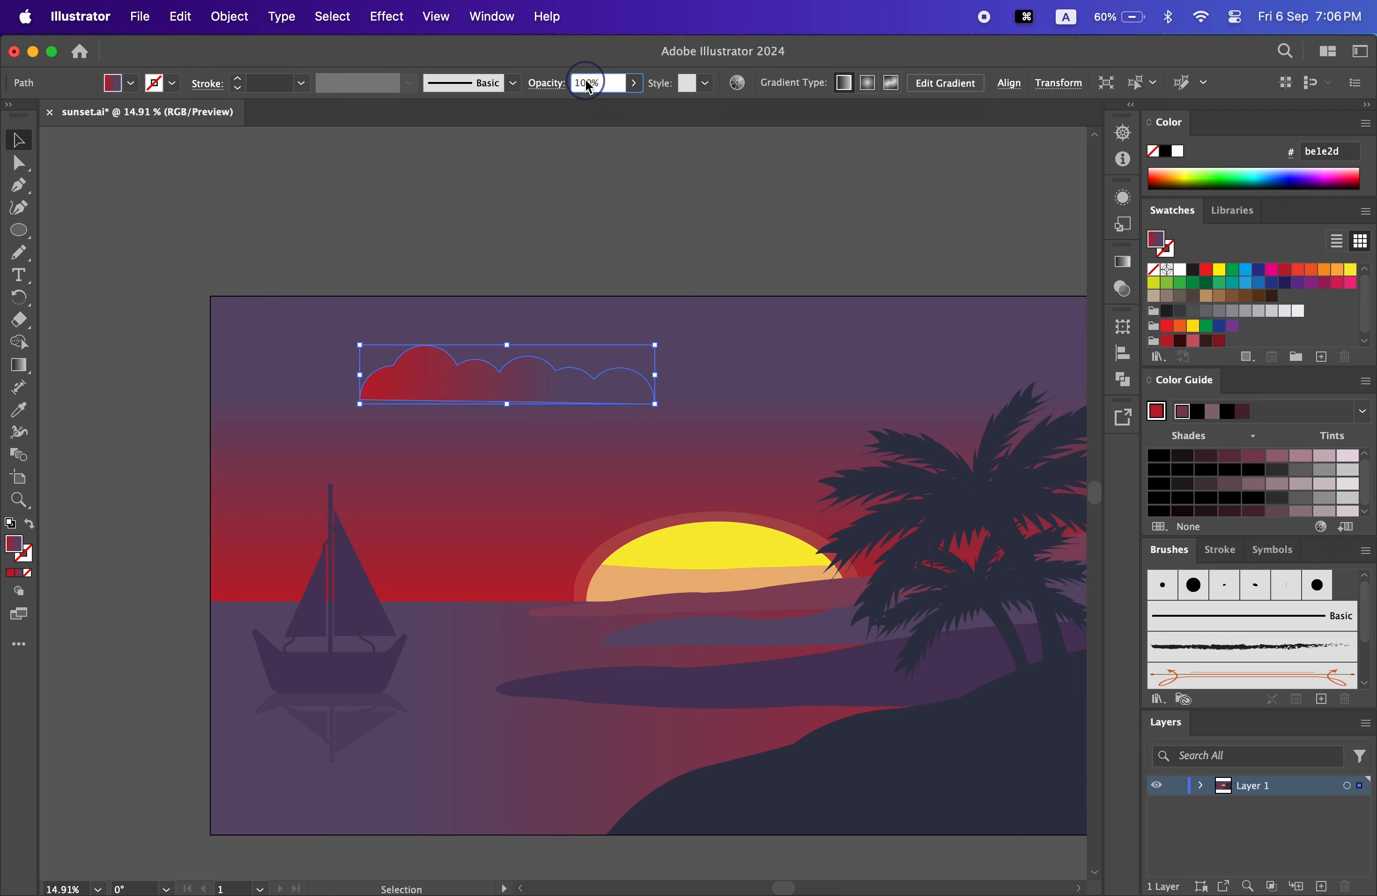
key(BackSpace)
key(BackSpace)
key(BackSpace)
text(50)
key(Return)
key(BackSpace)
key(BackSpace)
text(5)
key(Return)
- Move the cloud slightly lower and duplicate it several times into an overlapping cluster above the sailboat
drag(525, 389, 506, 420)
drag(624, 498, 542, 449)
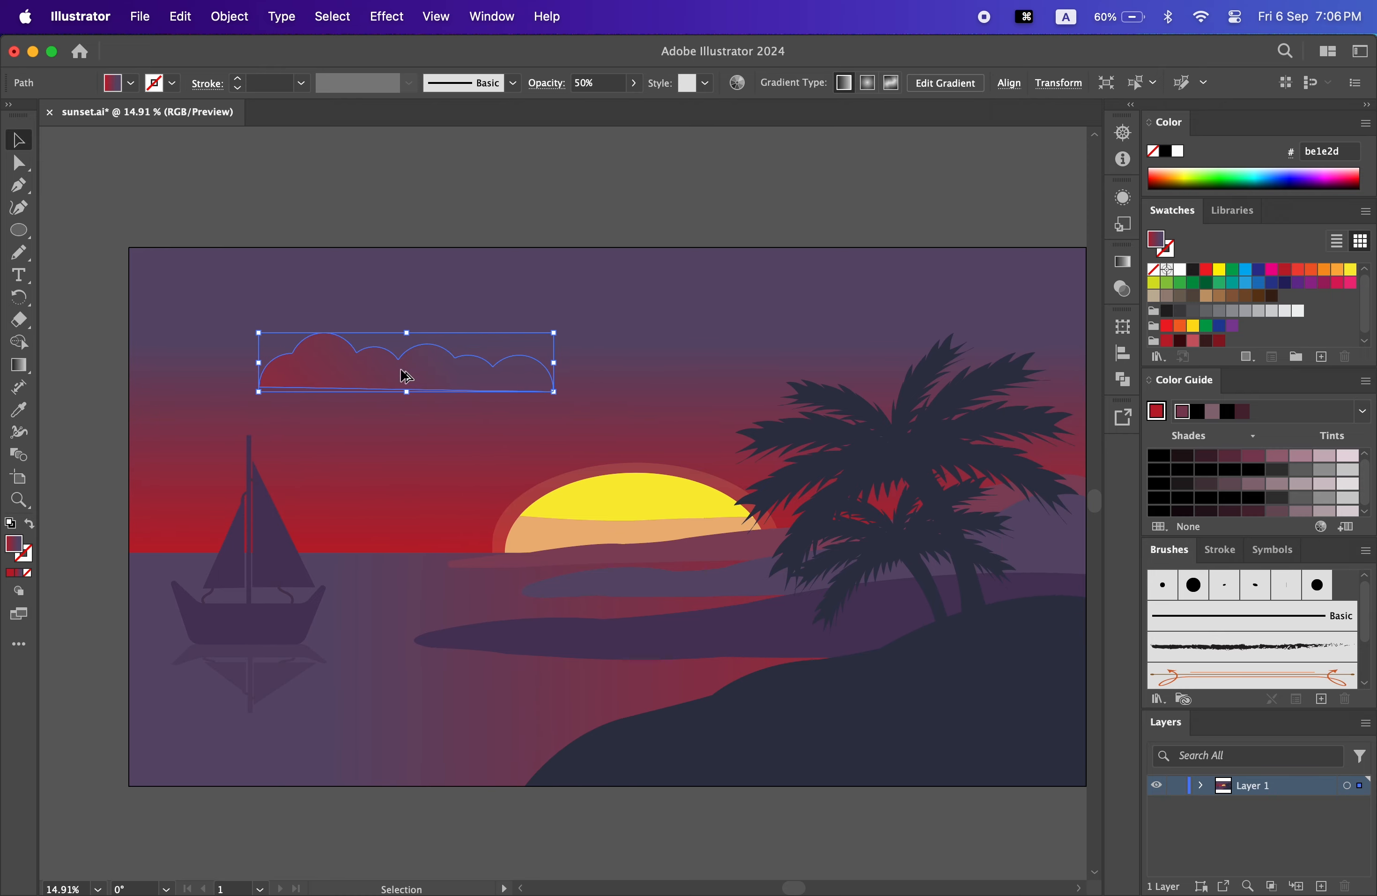
drag(402, 372, 646, 361)
drag(563, 350, 370, 402)
shift+click(286, 362)
shift+click(556, 320)
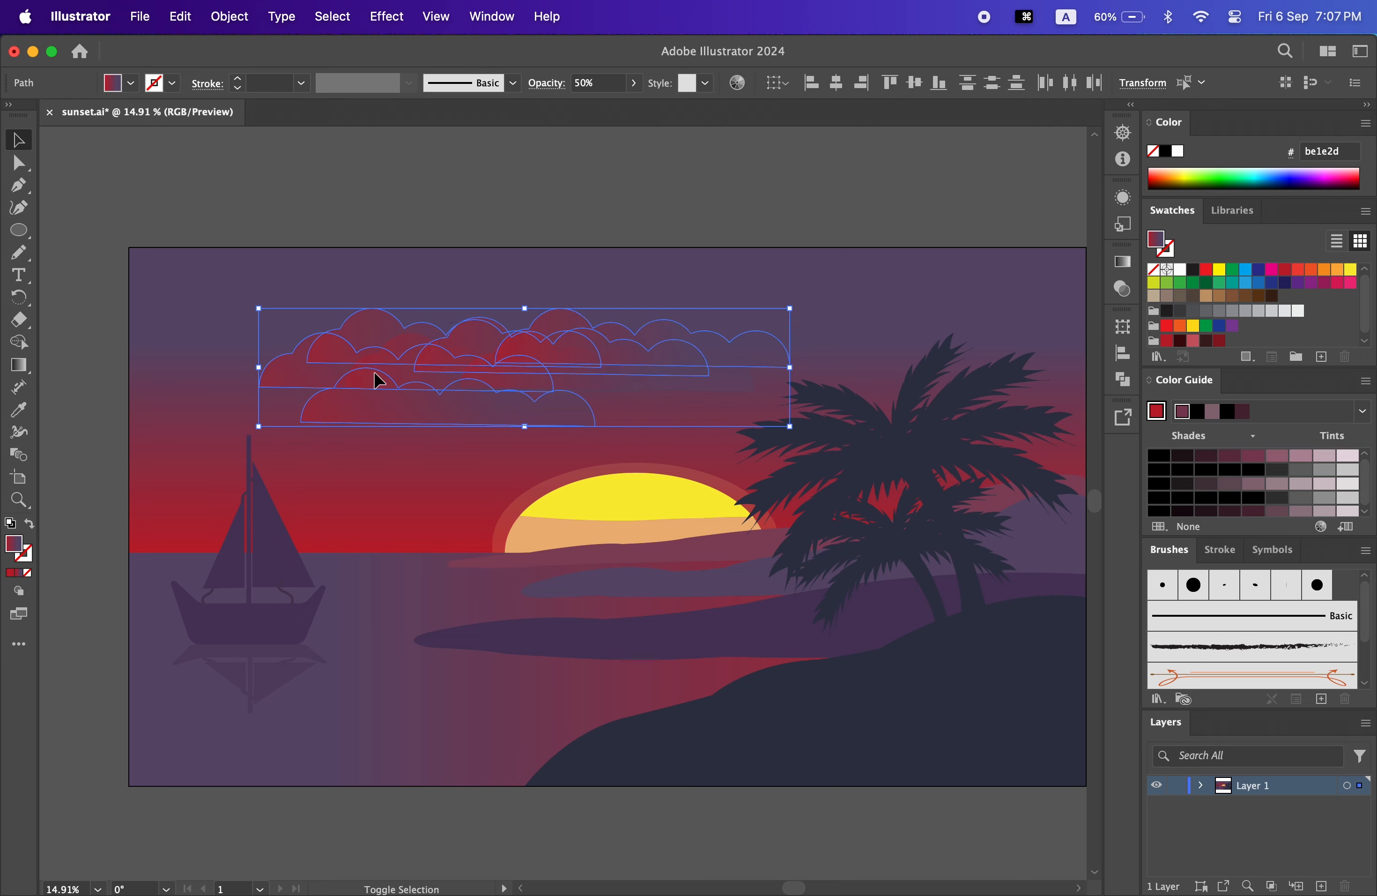
- Scale the cloud copies down proportionally and stack them into a compact cluster with one piece on top
drag(790, 427, 672, 401)
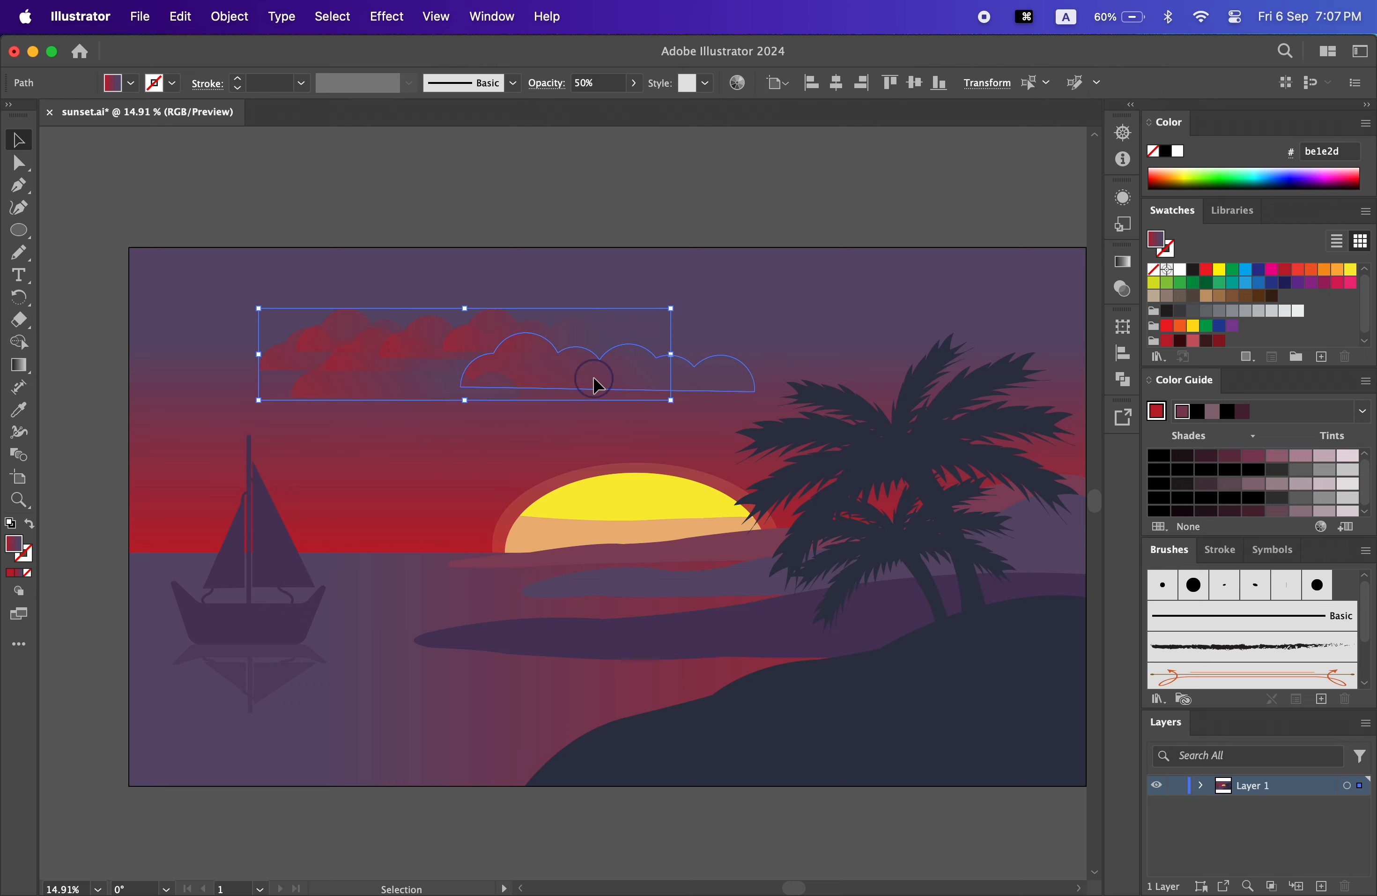
click(594, 377)
drag(758, 395, 692, 371)
click(452, 398)
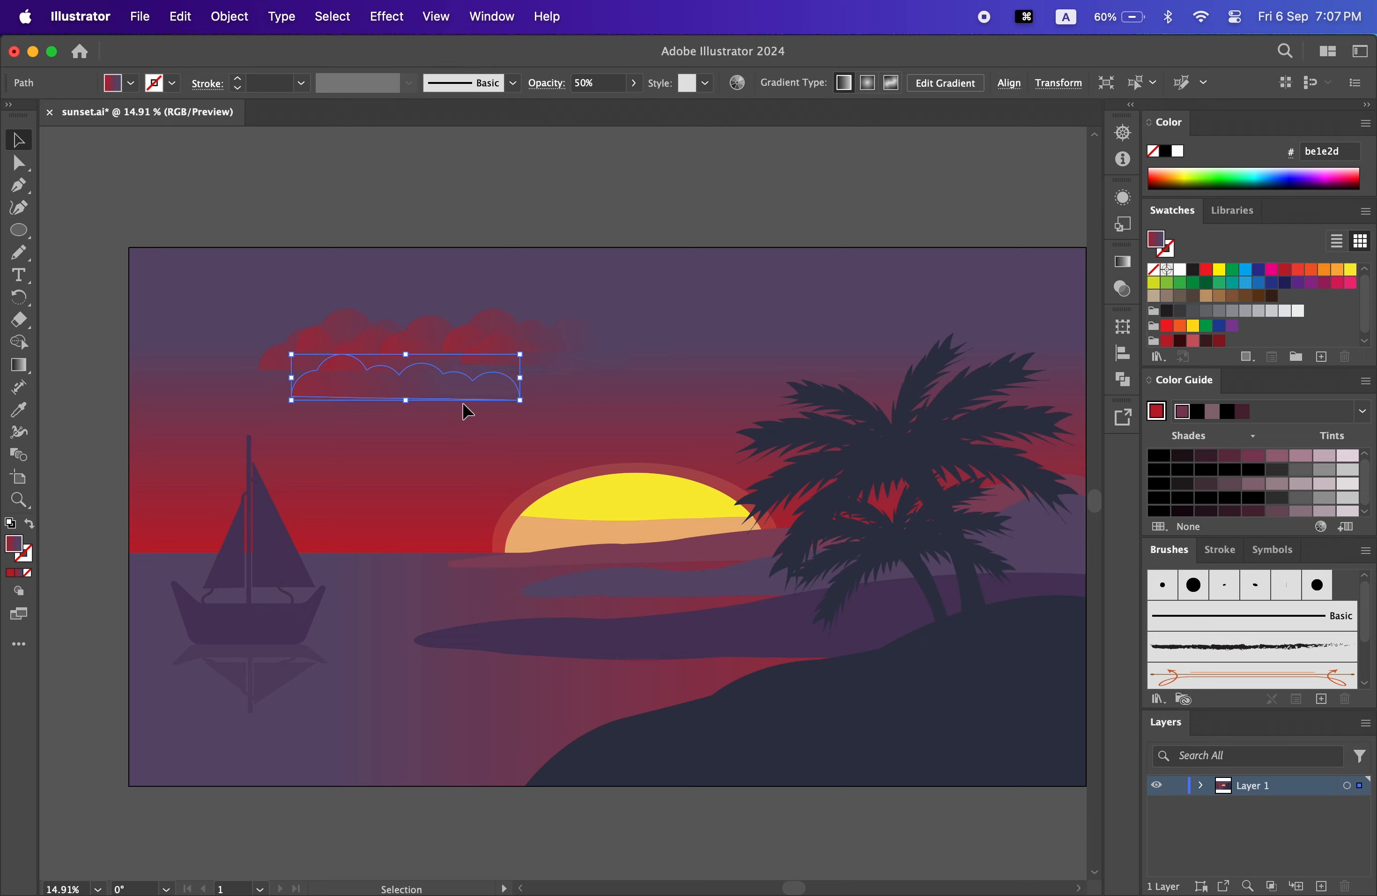
drag(419, 387, 441, 301)
click(793, 237)
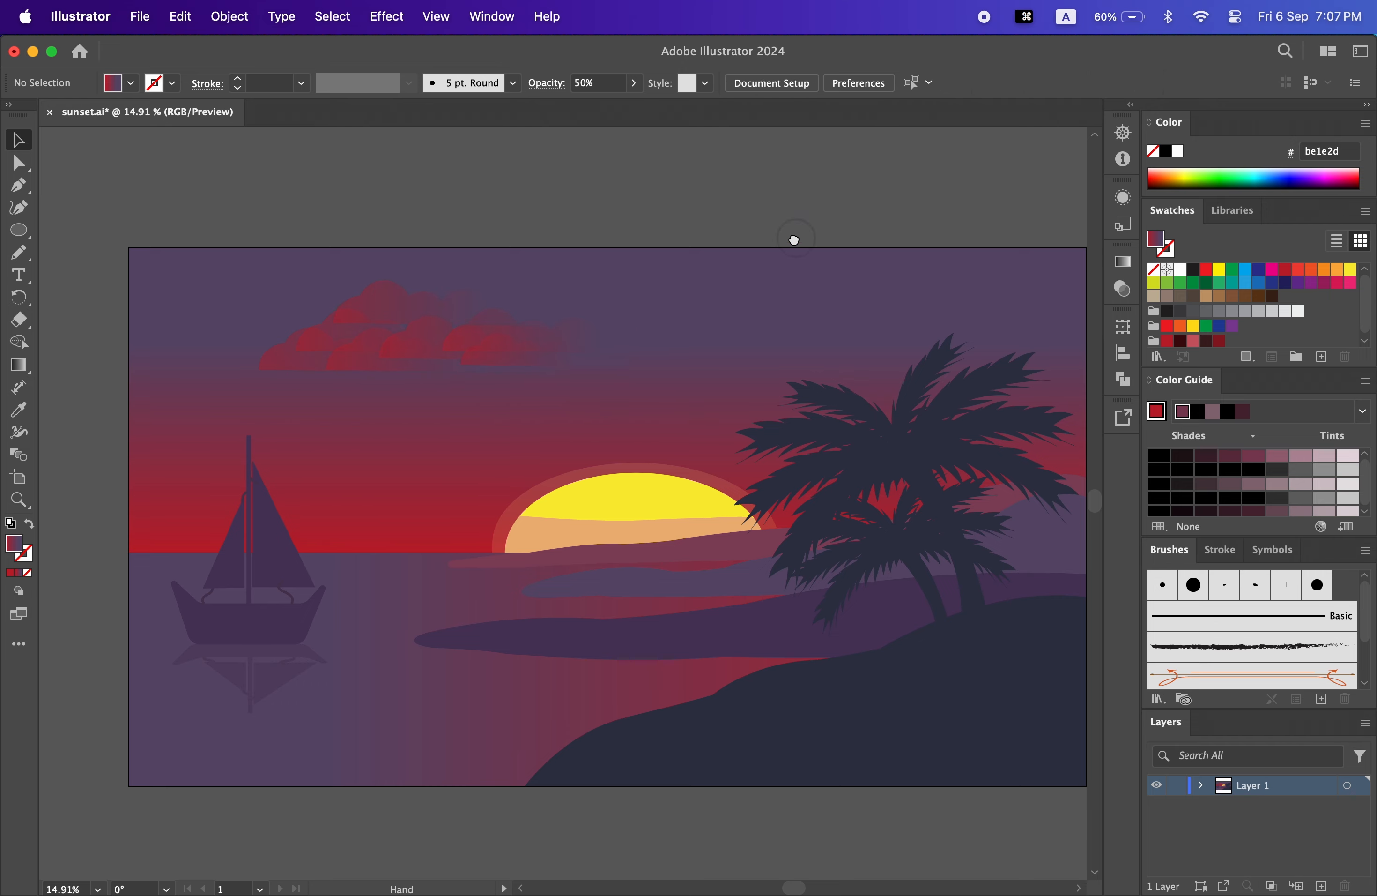
drag(793, 240, 641, 265)
mouse_move(197, 407)
mouse_down()
mouse_move(191, 395)
mouse_move(187, 410)
mouse_up()
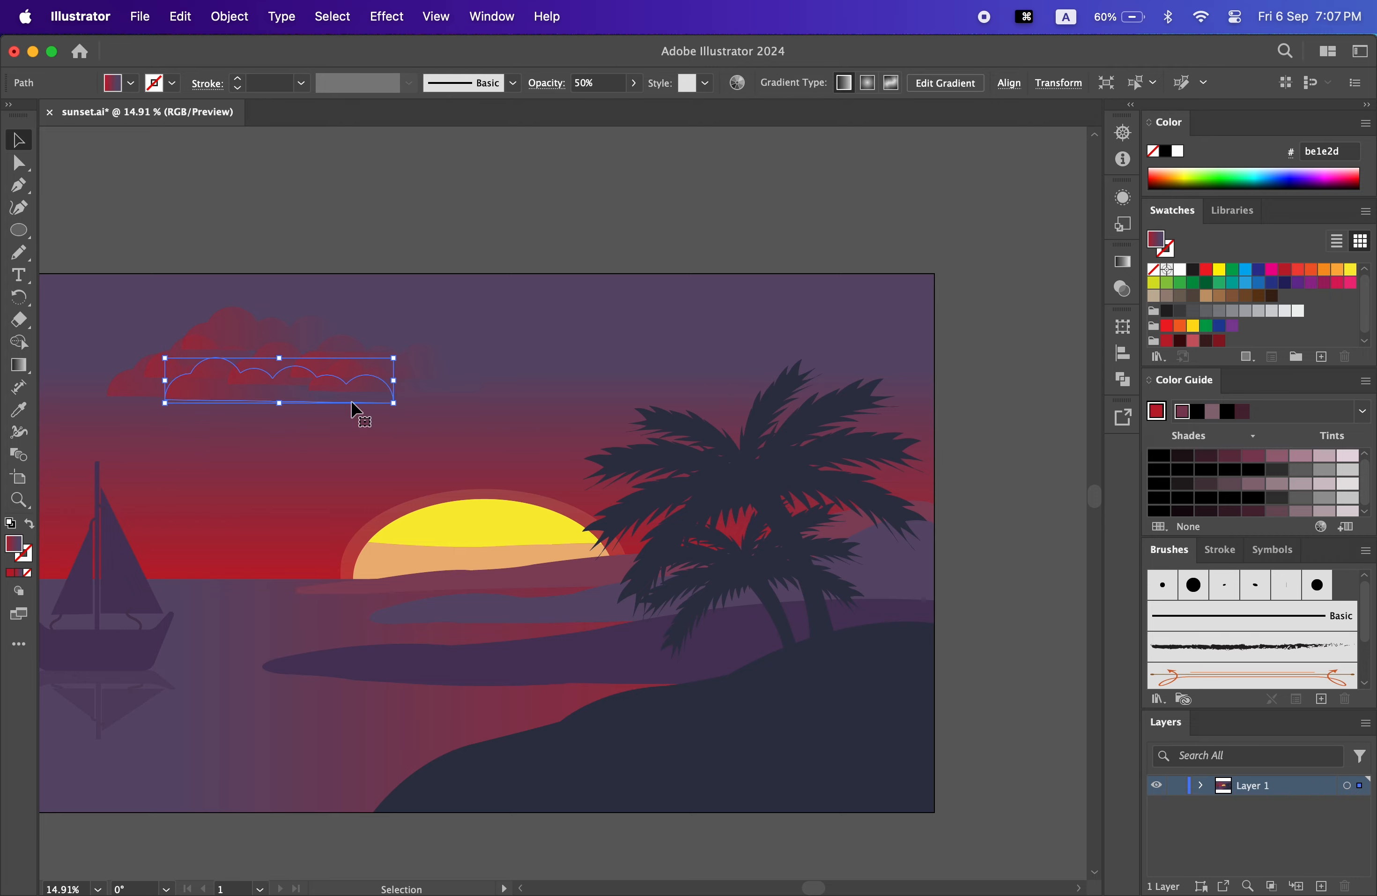
drag(503, 466, 505, 467)
click(501, 463)
- Duplicate the whole cloud cluster to the right side of the sky and reflect the copy across the vertical axis
drag(121, 327, 572, 416)
drag(342, 380, 675, 343)
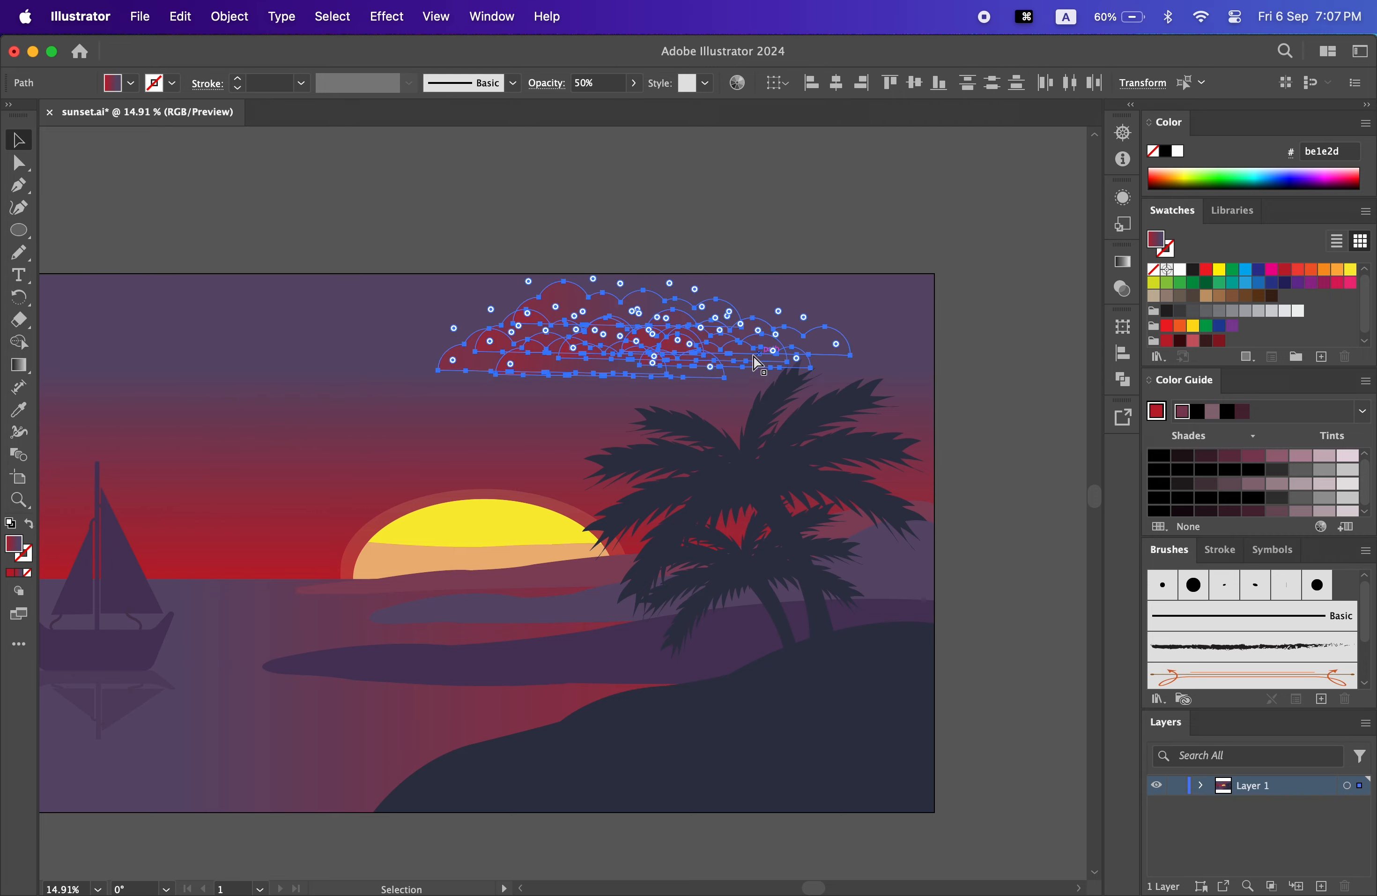
key(super+z)
drag(221, 379, 525, 376)
right_click(651, 366)
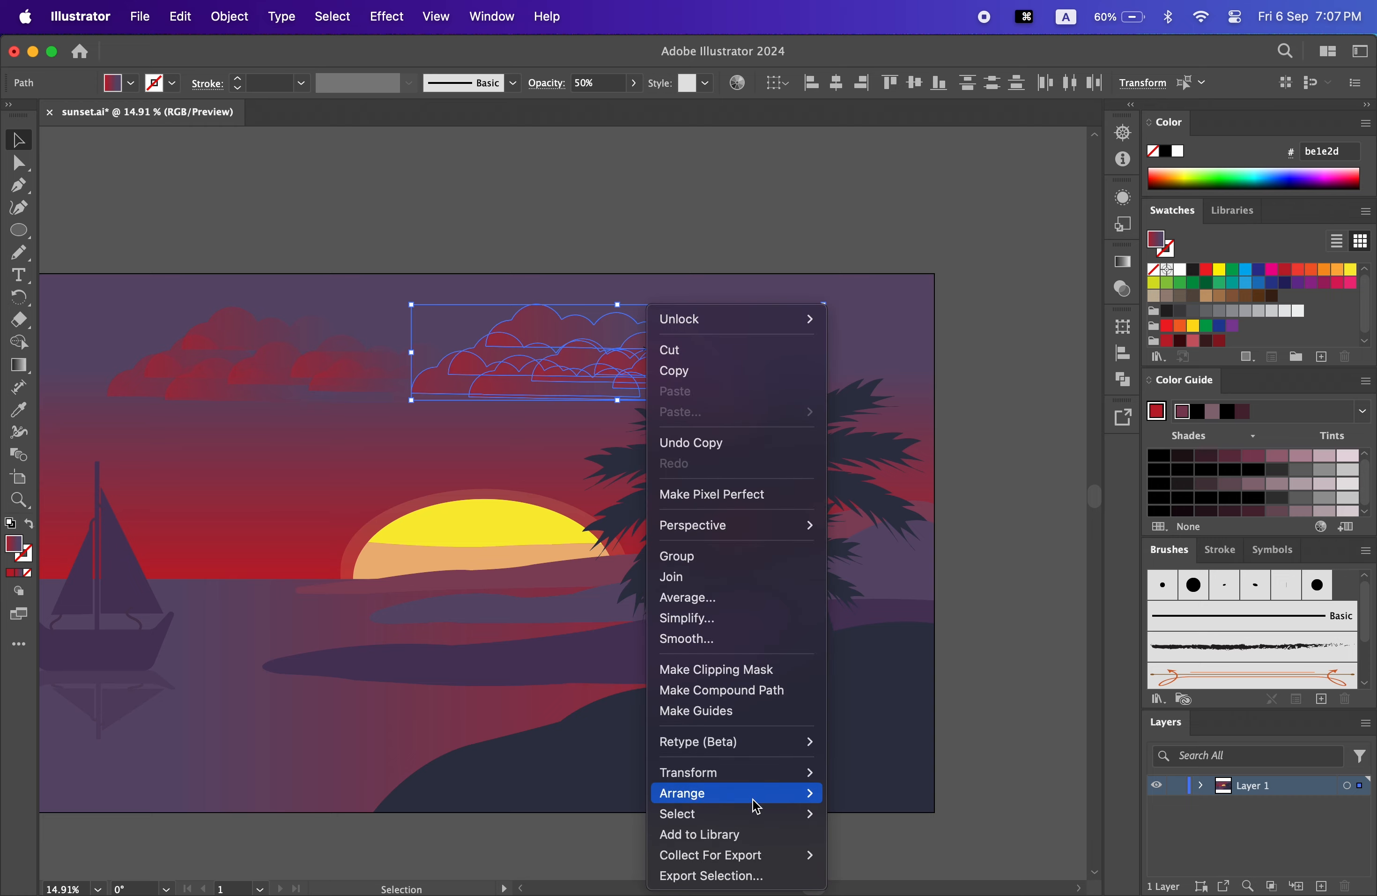
mouse_move(756, 772)
click(890, 772)
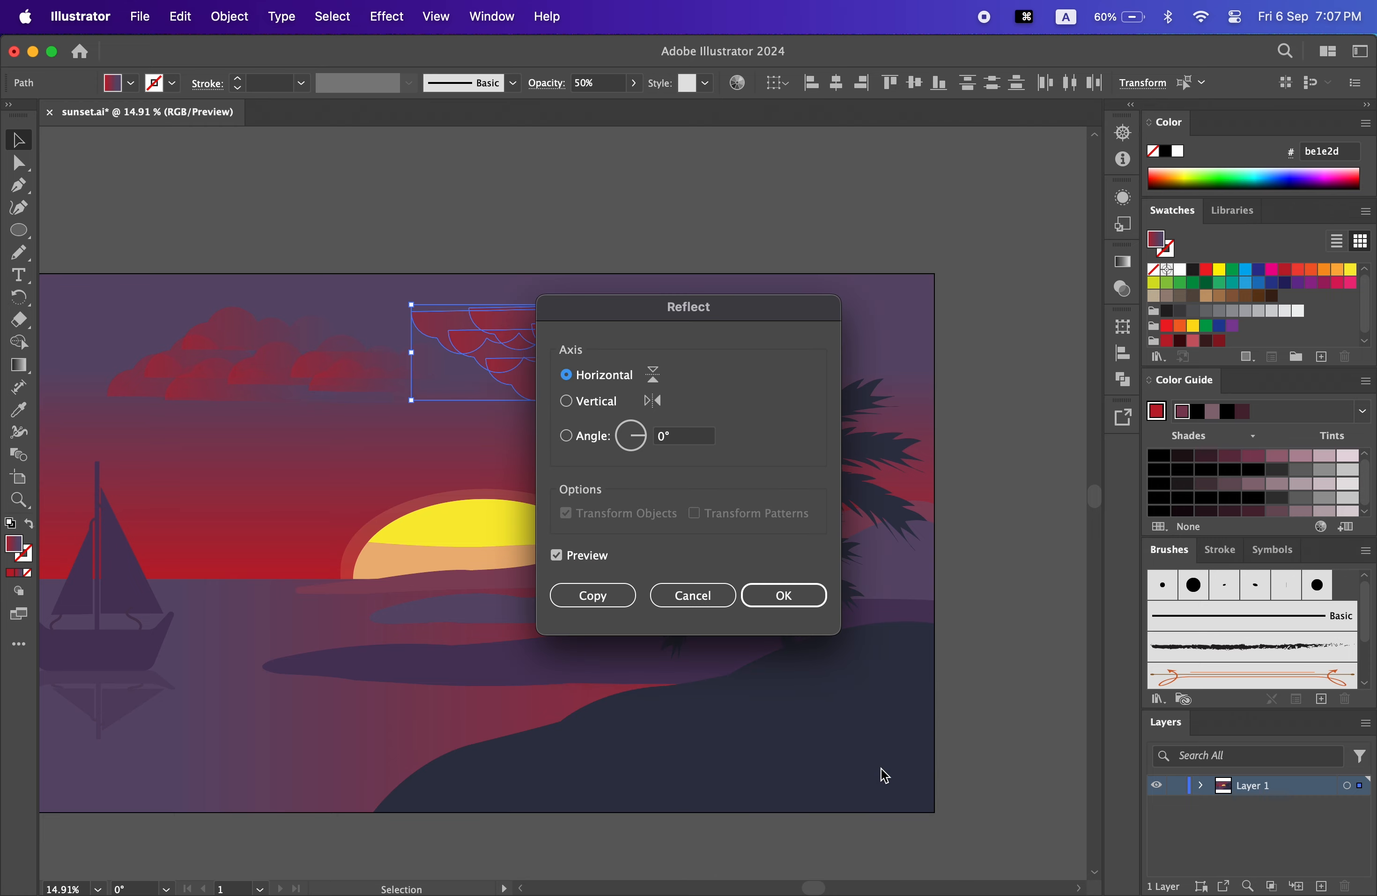
click(812, 603)
click(1027, 586)
- Bring both palm trees to the front so they overlap the clouds
click(796, 469)
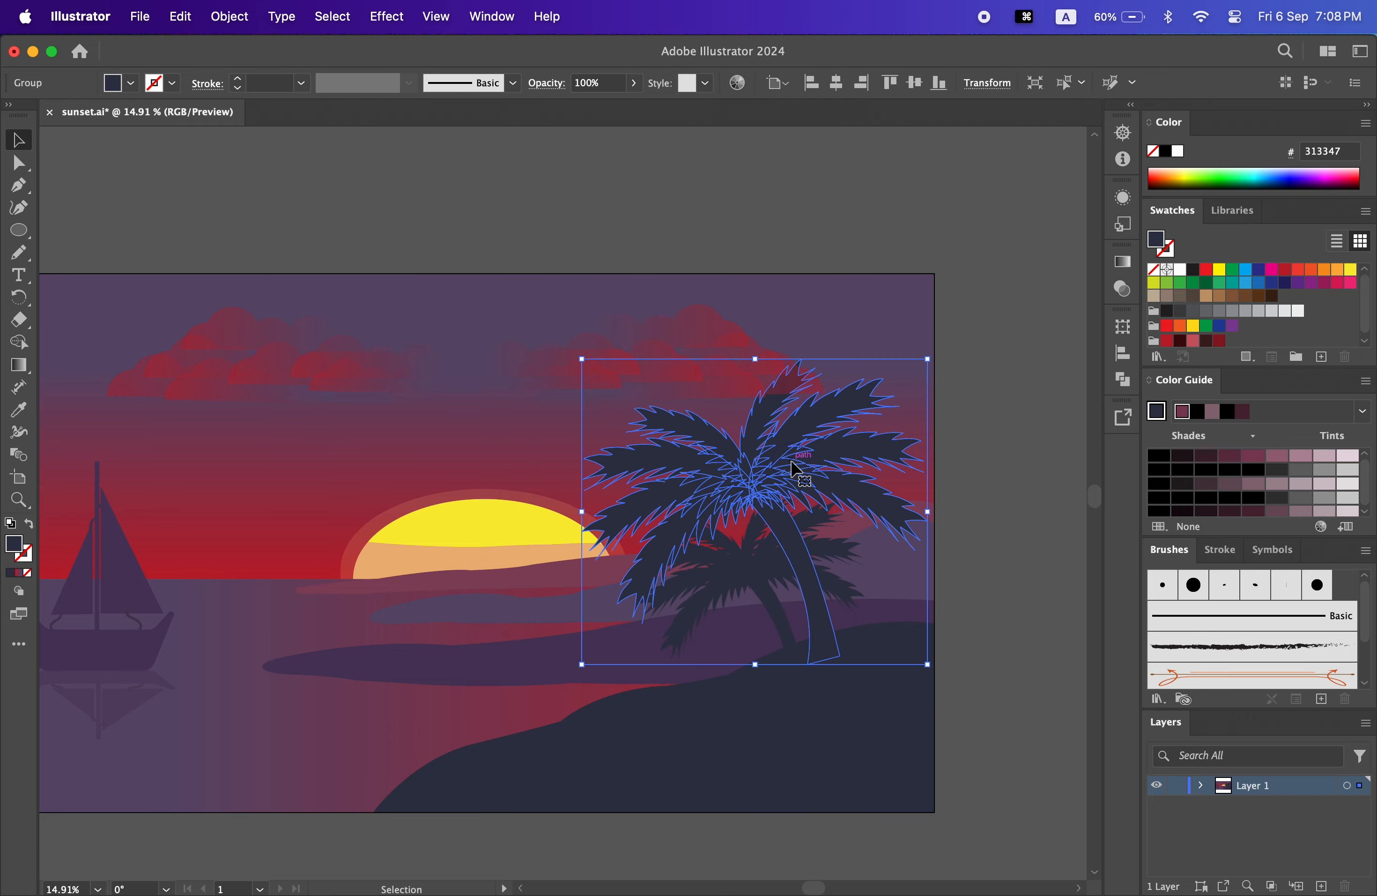
shift+click(737, 566)
right_click(737, 565)
mouse_move(836, 792)
click(987, 782)
click(988, 782)
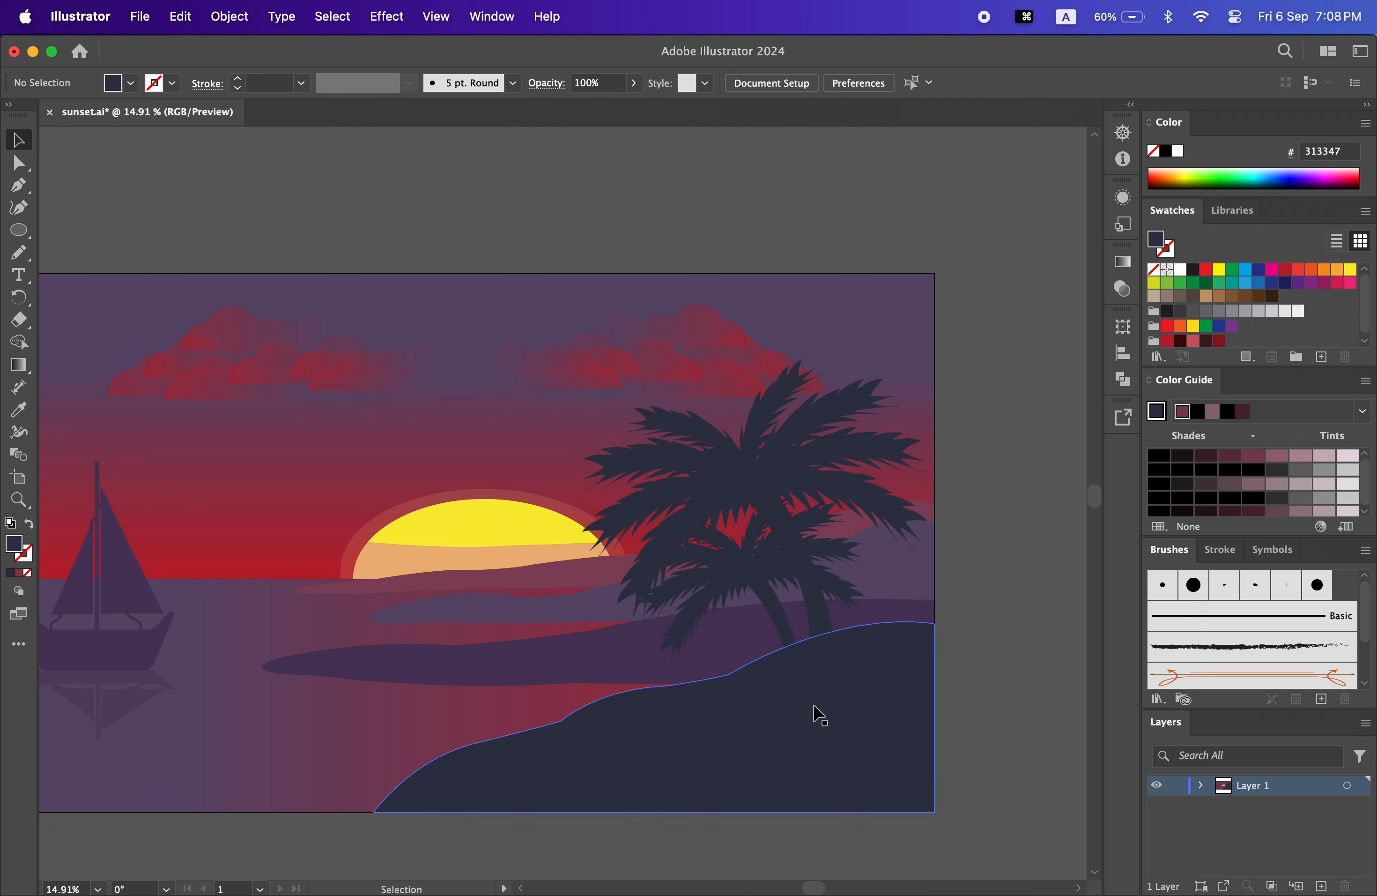
- Move the mirrored cloud cluster into the sky's upper-right corner and place a small cloud piece below it
drag(814, 706, 892, 663)
click(701, 332)
shift+click(800, 332)
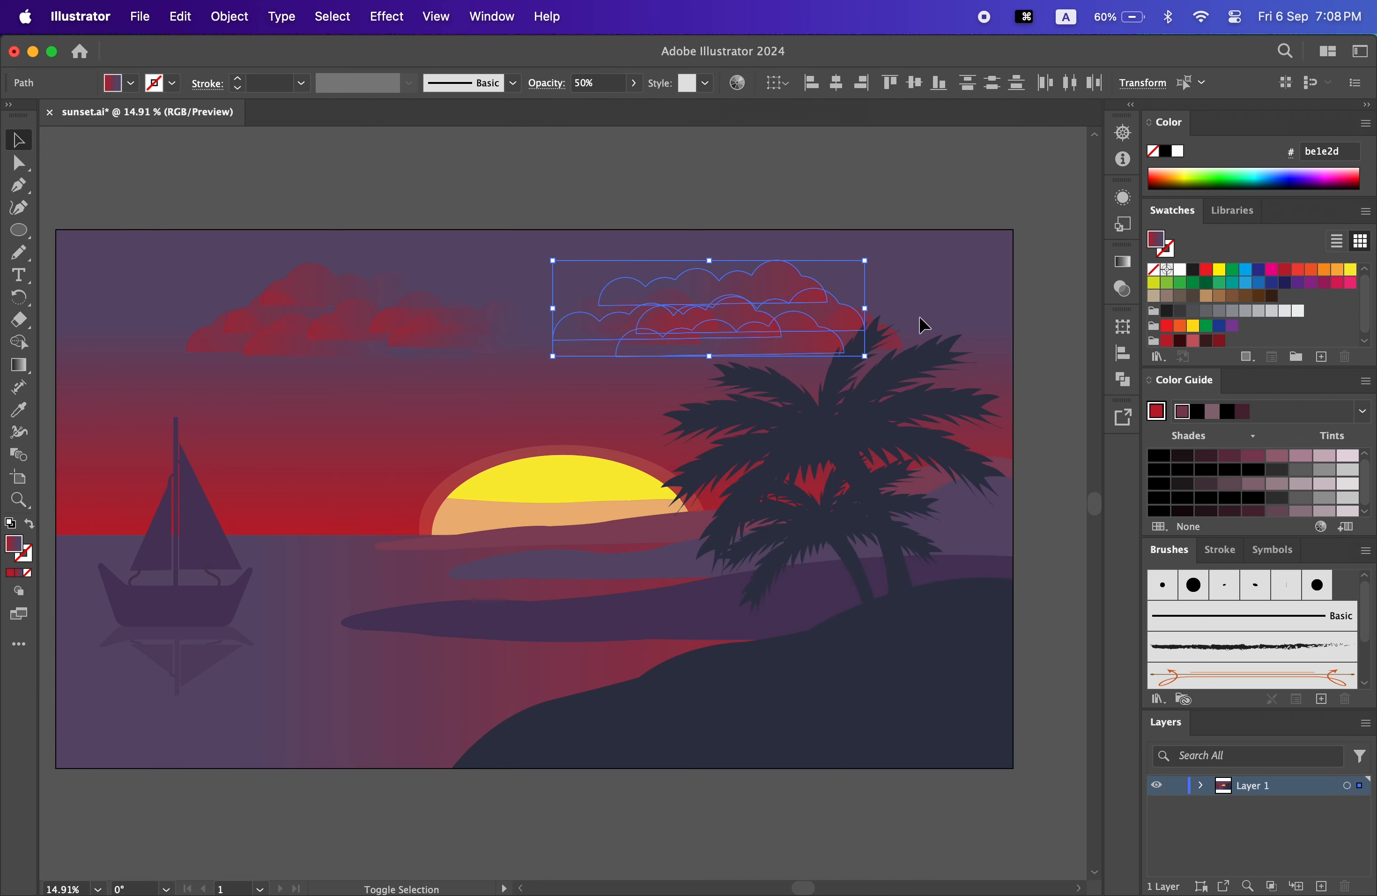
drag(714, 320, 700, 320)
shift+click(766, 327)
shift+click(790, 291)
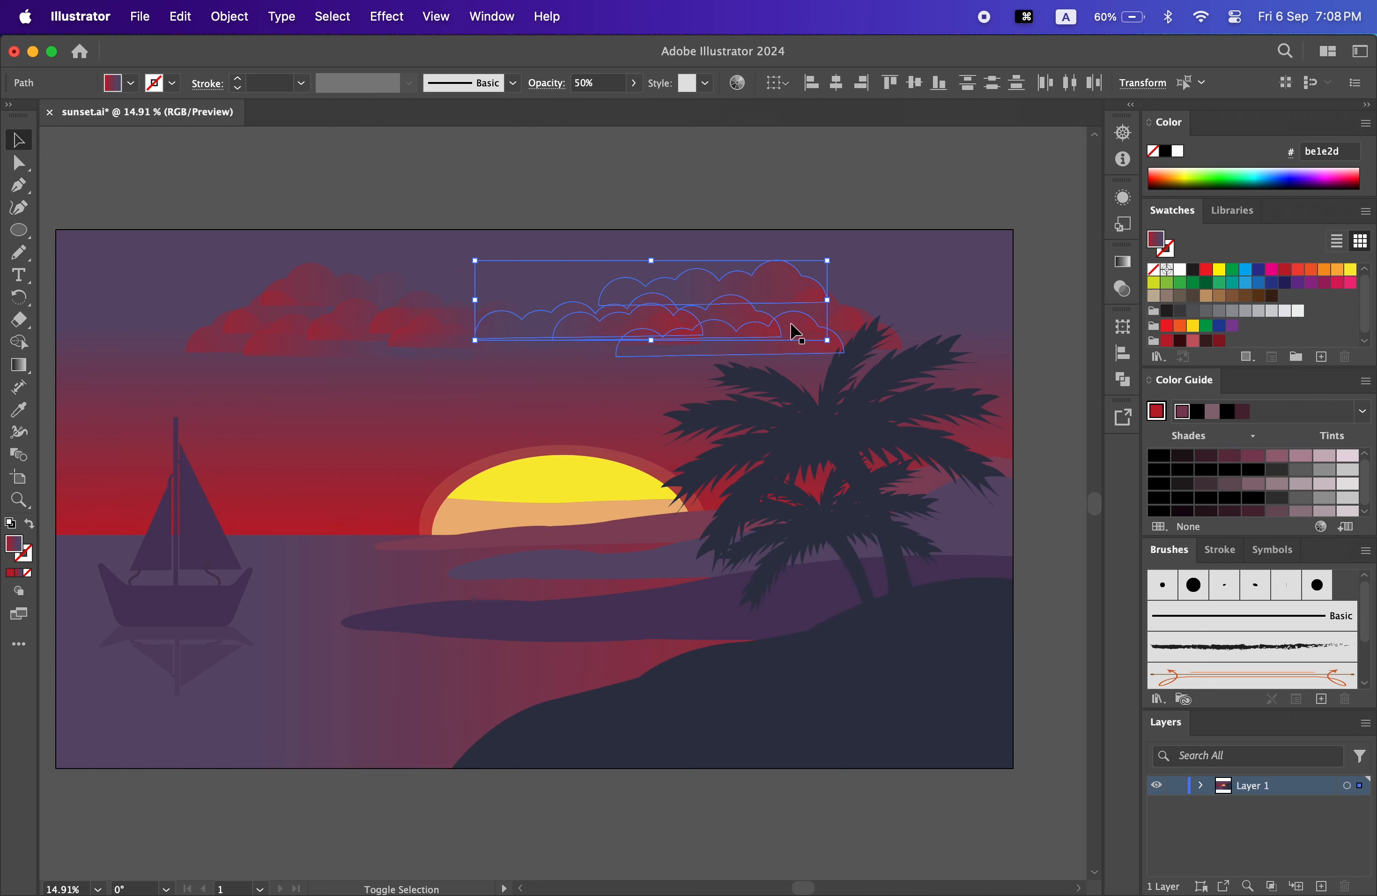
shift+click(792, 329)
shift+click(817, 296)
drag(837, 308, 684, 353)
click(924, 292)
drag(898, 525, 998, 499)
drag(776, 363, 563, 383)
key(super+z)
drag(642, 278, 756, 250)
- Try a copy of the small cloud in the sky between the sailboat and the sun, and delete it
click(497, 337)
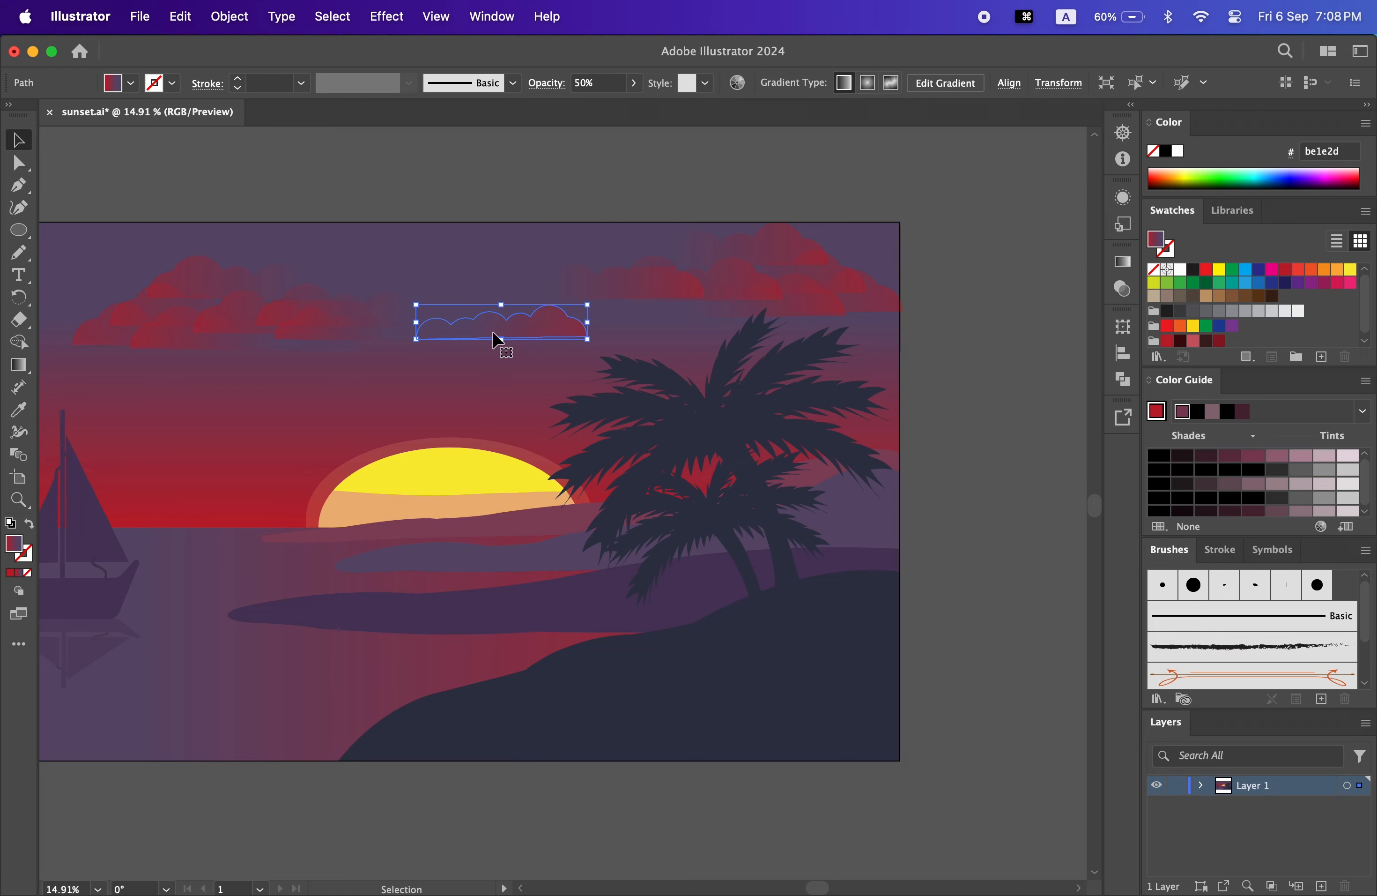
drag(502, 335, 303, 386)
drag(589, 399, 748, 391)
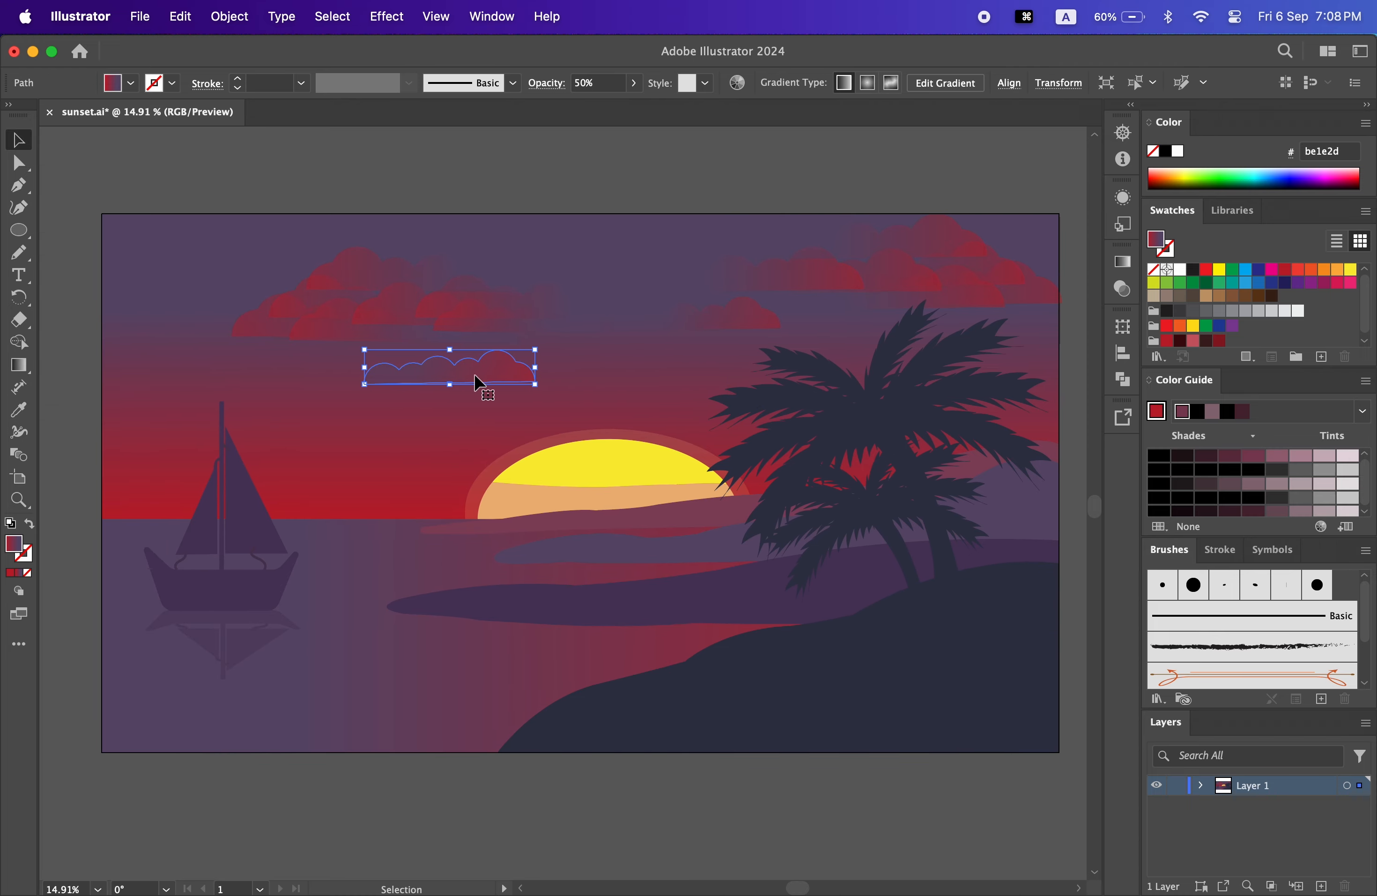
right_click(473, 371)
click(785, 819)
key(BackSpace)
- Duplicate the lower piece of the left cloud cluster to several spots around the sky
click(321, 342)
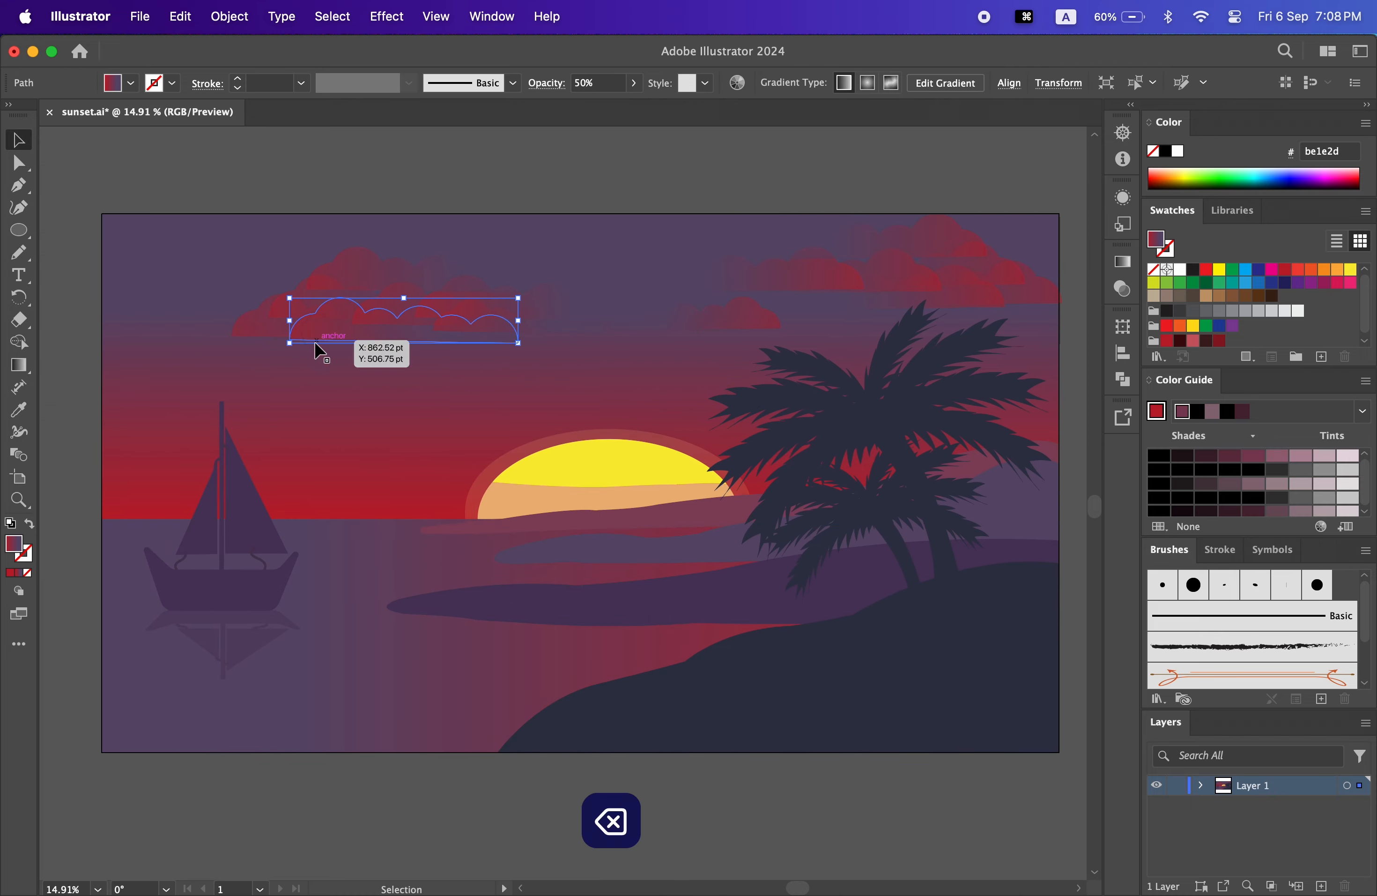
drag(332, 338, 597, 255)
click(907, 764)
key(z)
drag(914, 747, 715, 603)
key(v)
- Delete the extra cloud copies in the middle of the sky and move the remaining one to the left cluster's lower-left edge
click(512, 192)
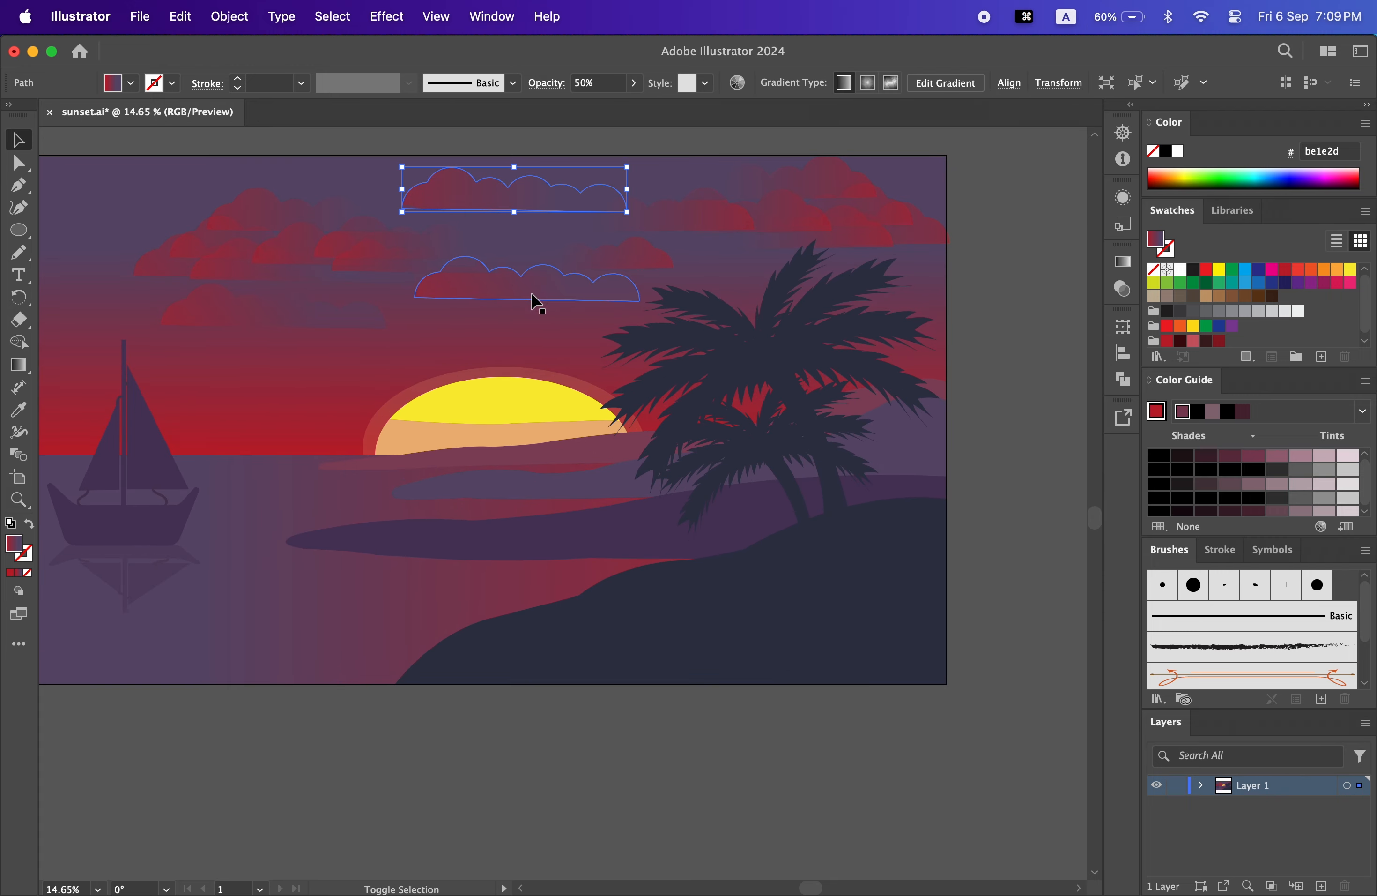
key(BackSpace)
drag(327, 323, 271, 309)
click(1030, 363)
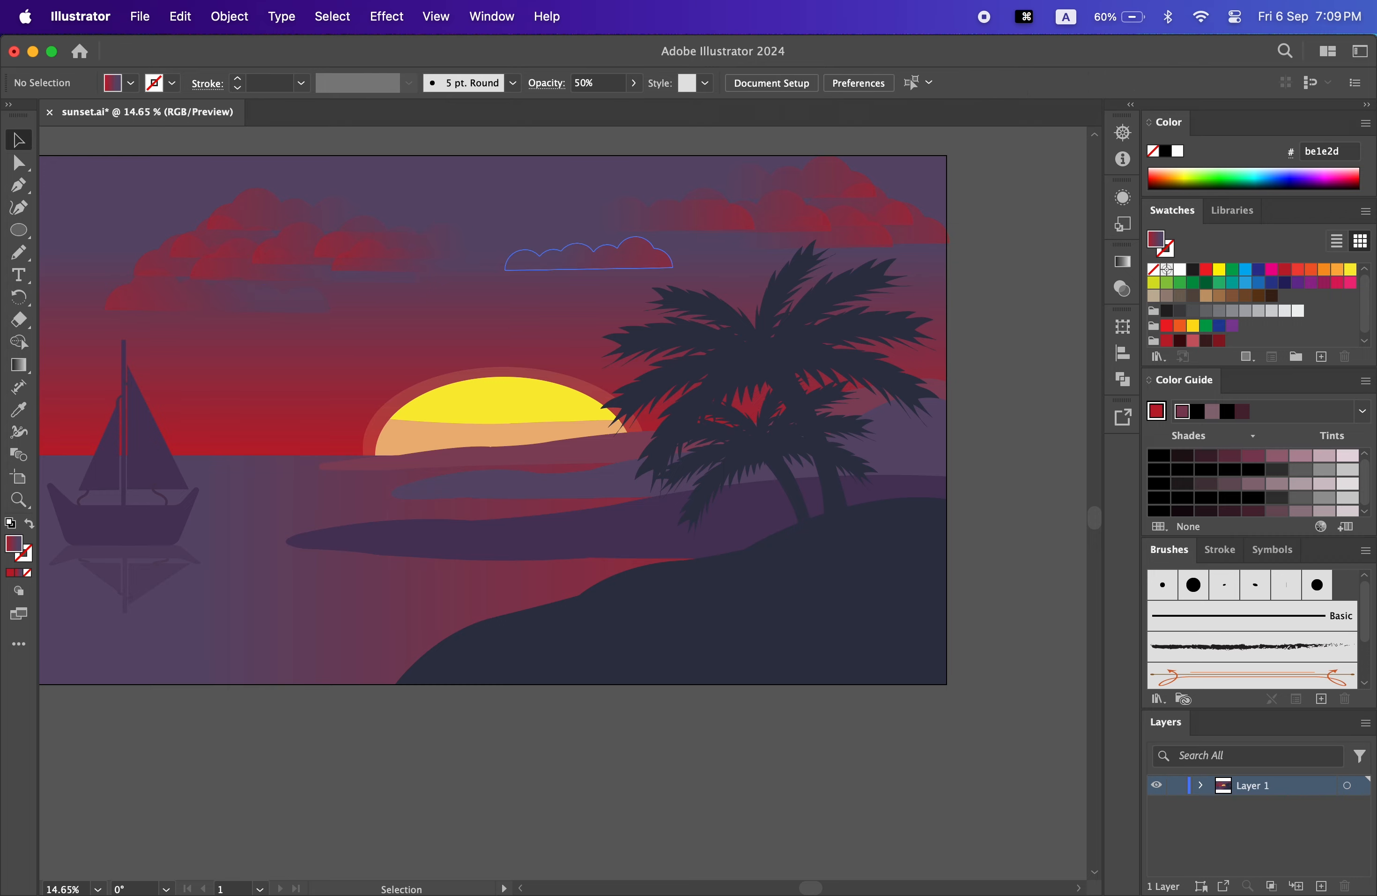
- Move the small cloud piece in the middle of the sky up against the upper-right cloud cluster's lower-left edge
drag(644, 250, 683, 239)
click(1013, 398)
- Draw several short horizontal lines across the water below the hills with the Line Segment tool
scroll(614, 628, left, 3)
key(z)
drag(849, 756, 733, 616)
drag(844, 530, 818, 508)
drag(571, 773, 507, 769)
key(z)
drag(508, 768, 505, 817)
key(backslash)
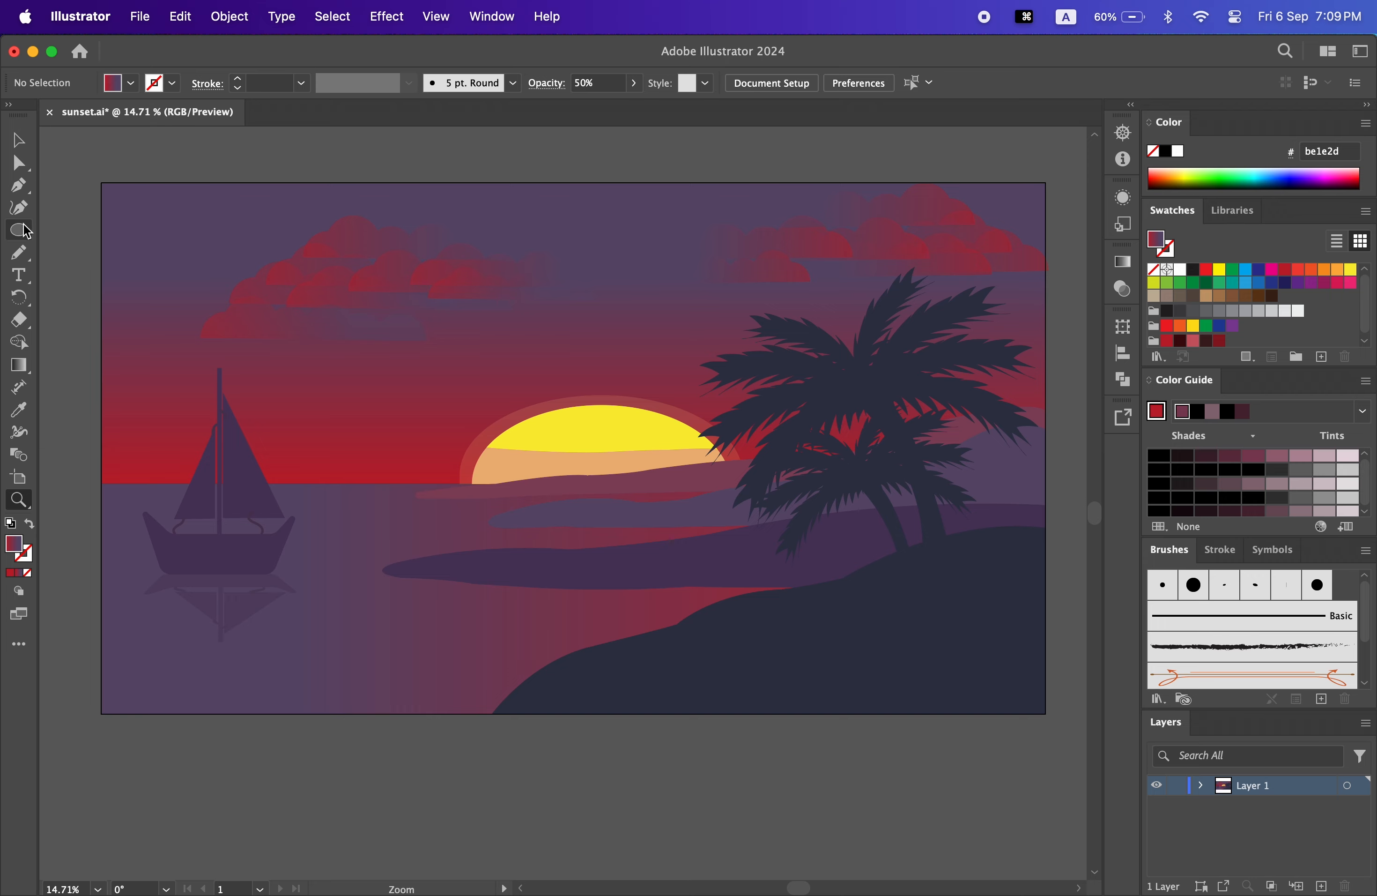
drag(221, 614, 588, 615)
drag(308, 641, 493, 642)
drag(429, 678, 512, 679)
drag(296, 689, 357, 689)
drag(672, 606, 672, 607)
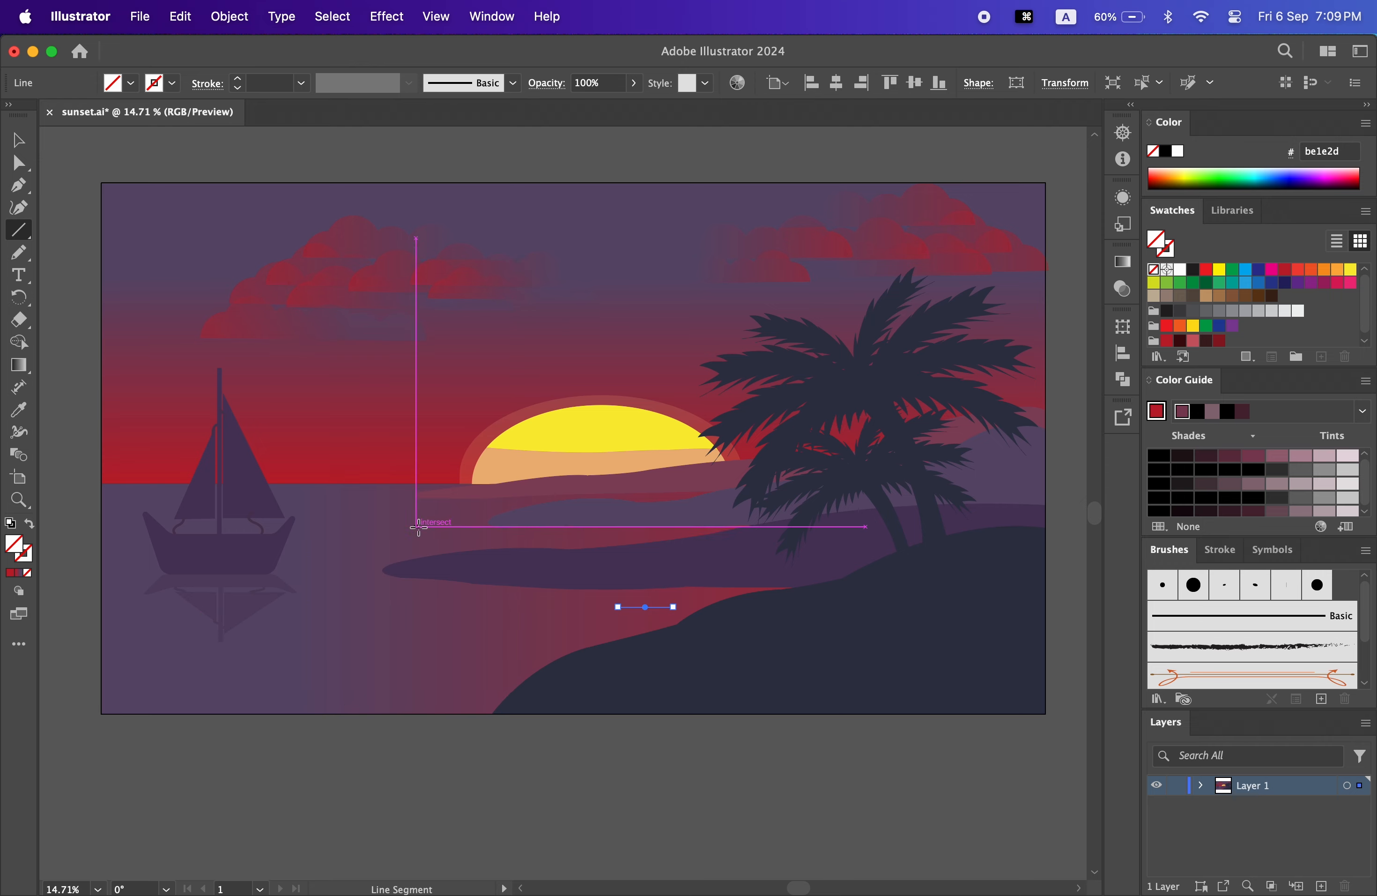
- Draw two short horizontal lines on the water between the sailboat and the hills
drag(418, 526, 480, 537)
key(super+z)
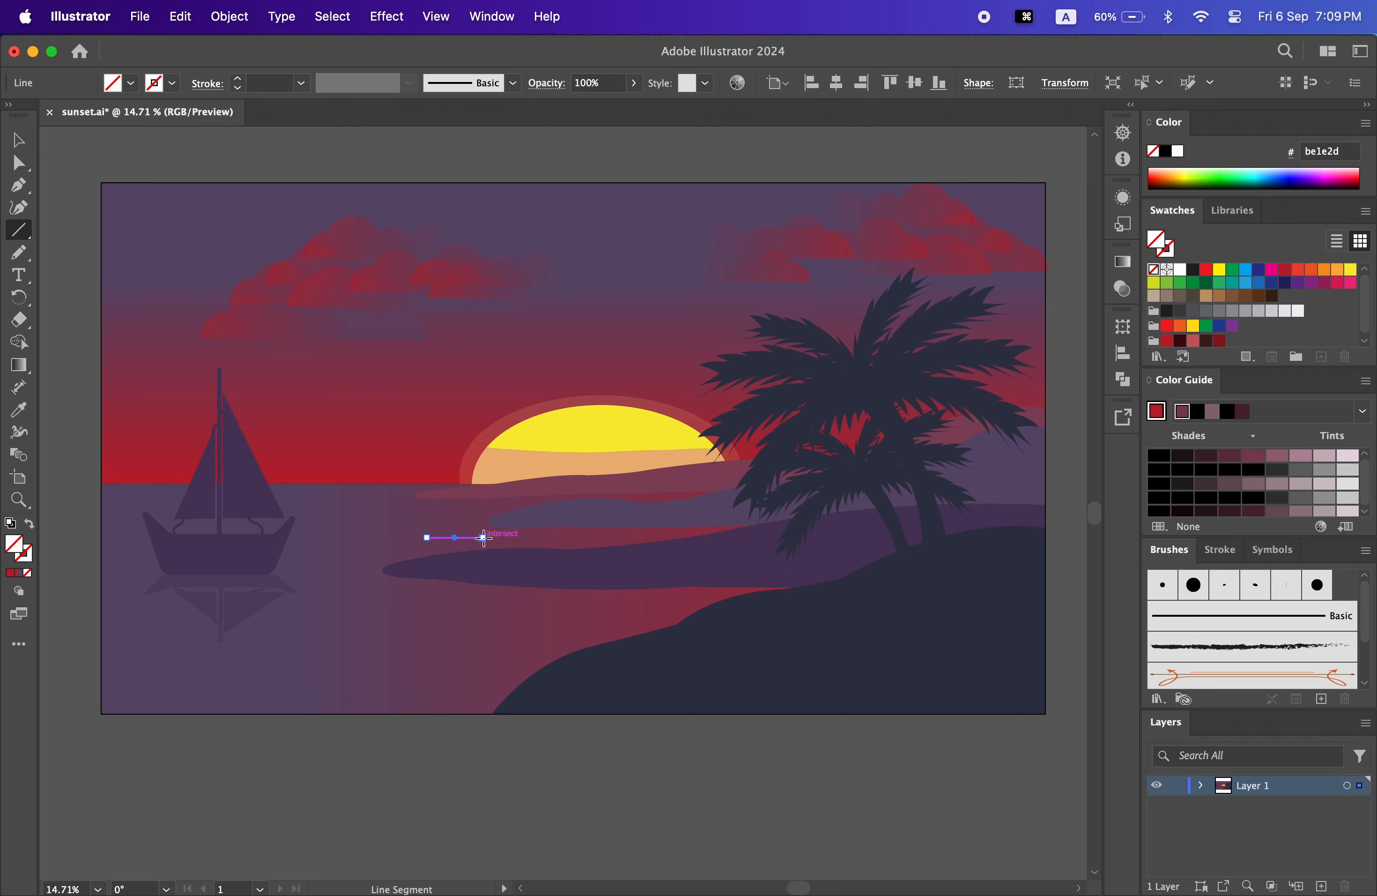
key(super+z)
drag(370, 520, 458, 519)
key(Return)
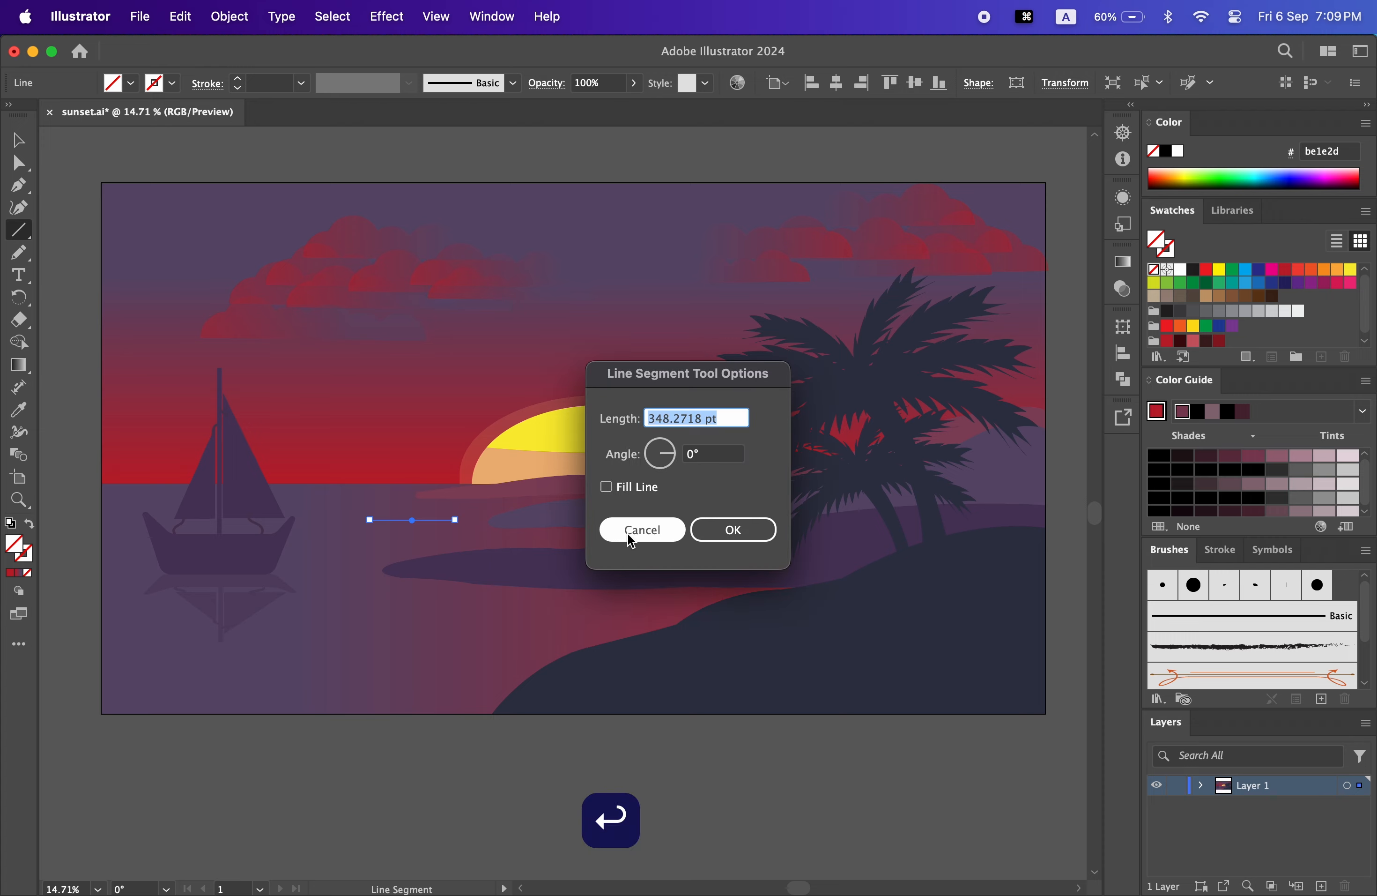
click(628, 532)
click(19, 139)
key(z)
drag(453, 660, 482, 660)
click(19, 139)
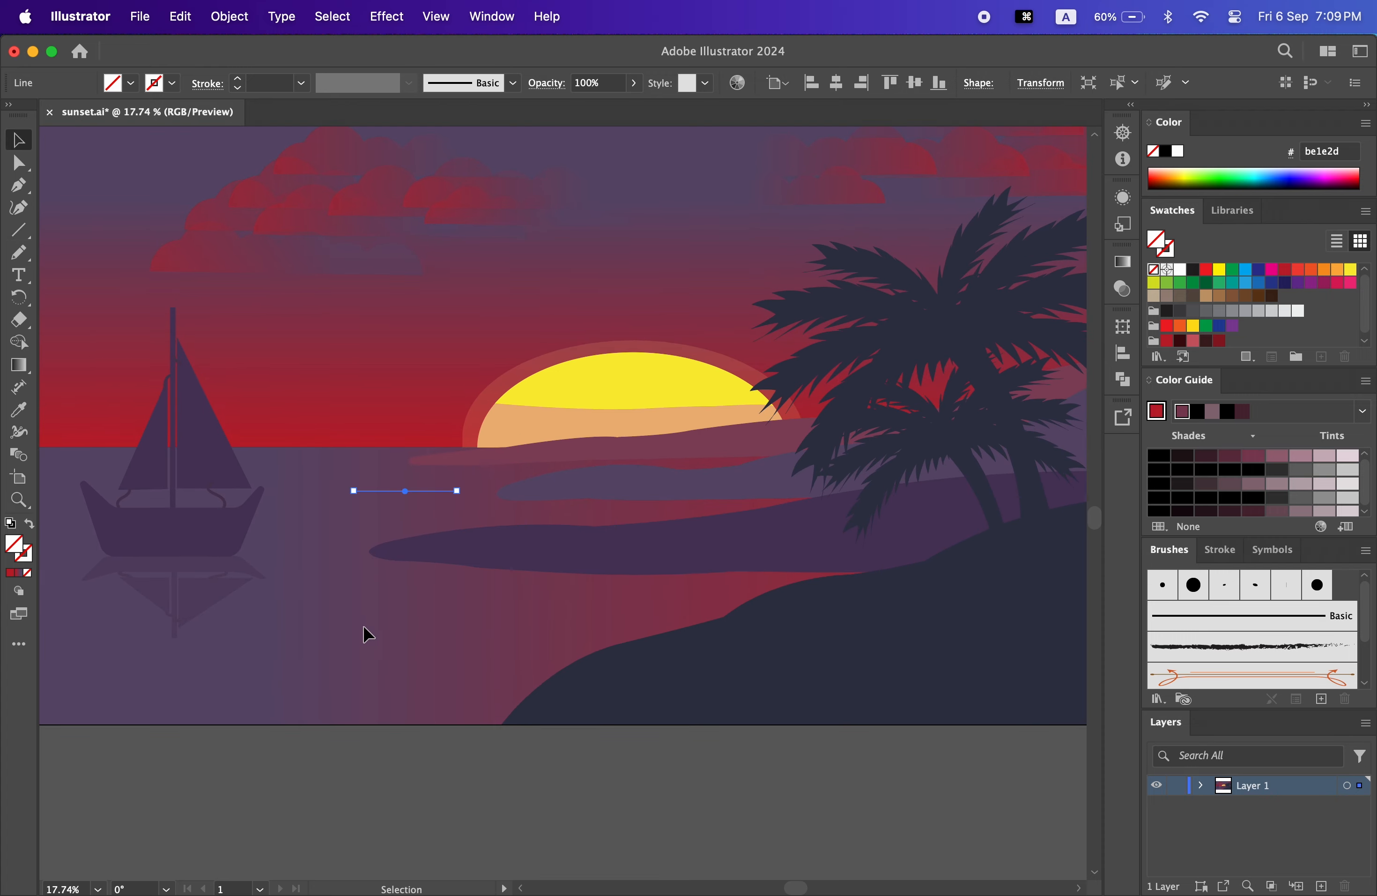
drag(398, 685, 590, 686)
click(482, 806)
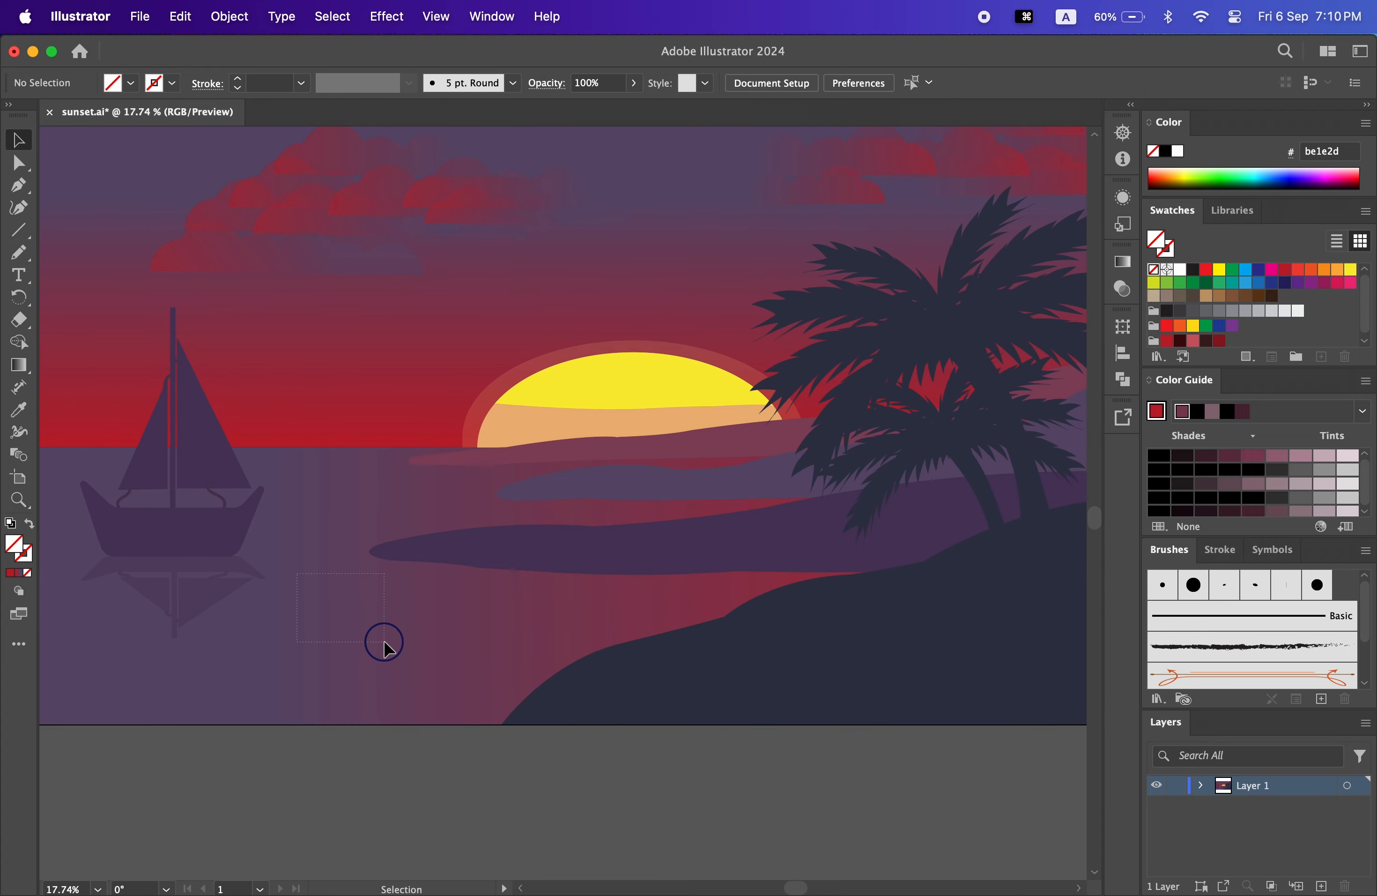
drag(385, 645, 386, 643)
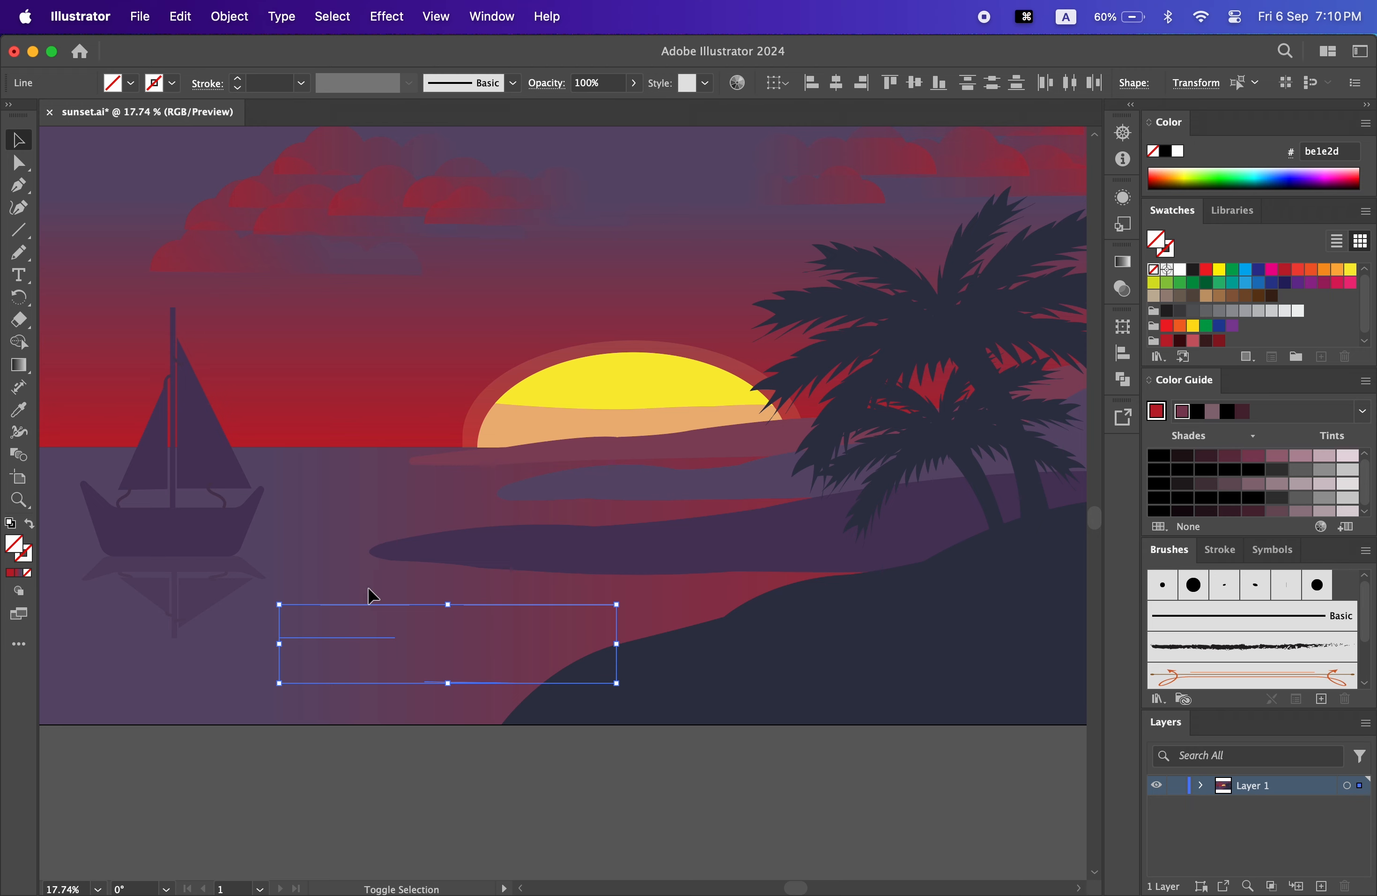
shift+click(527, 597)
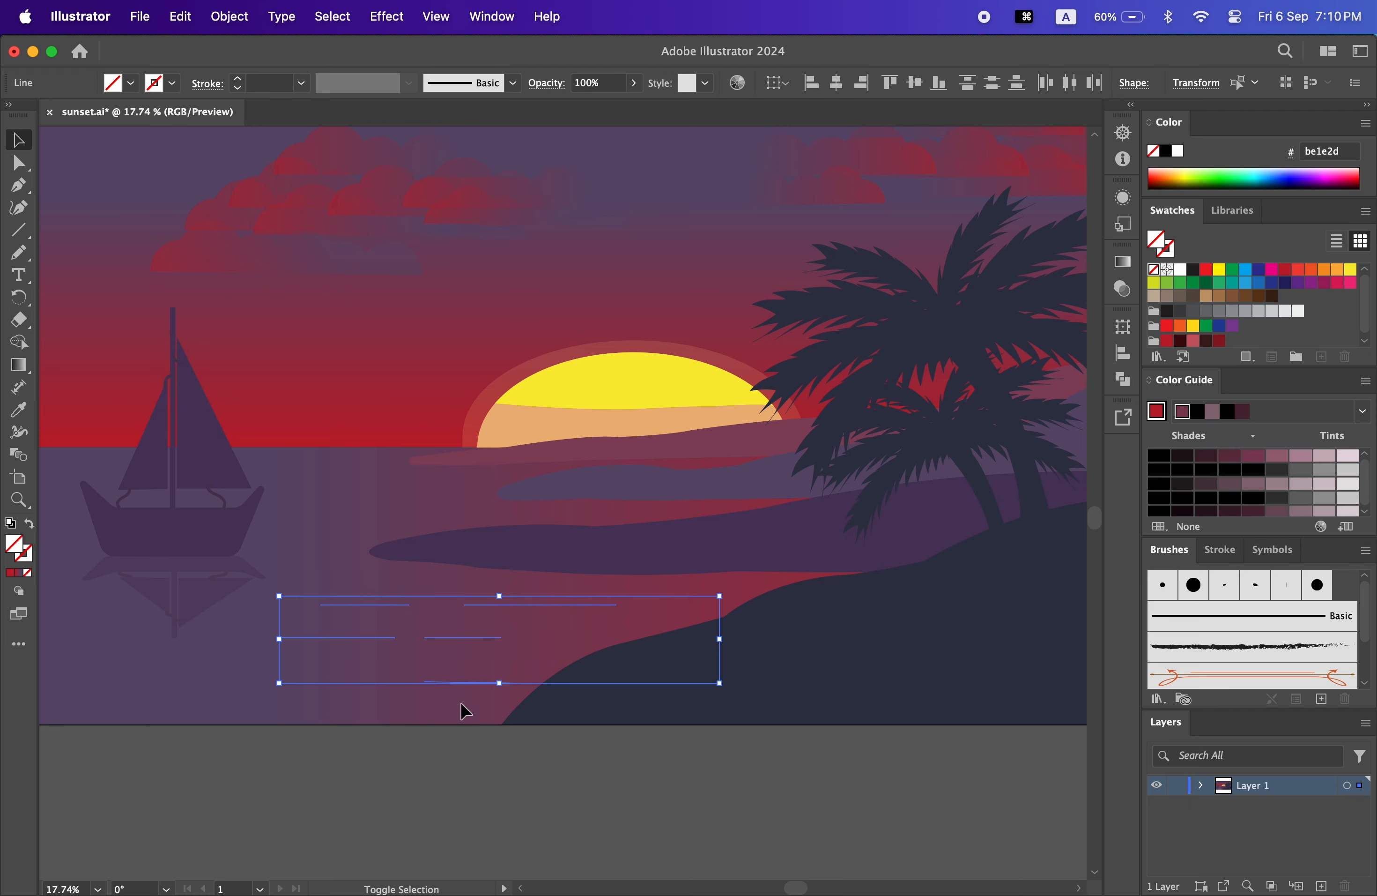
shift+click(311, 696)
shift+click(396, 492)
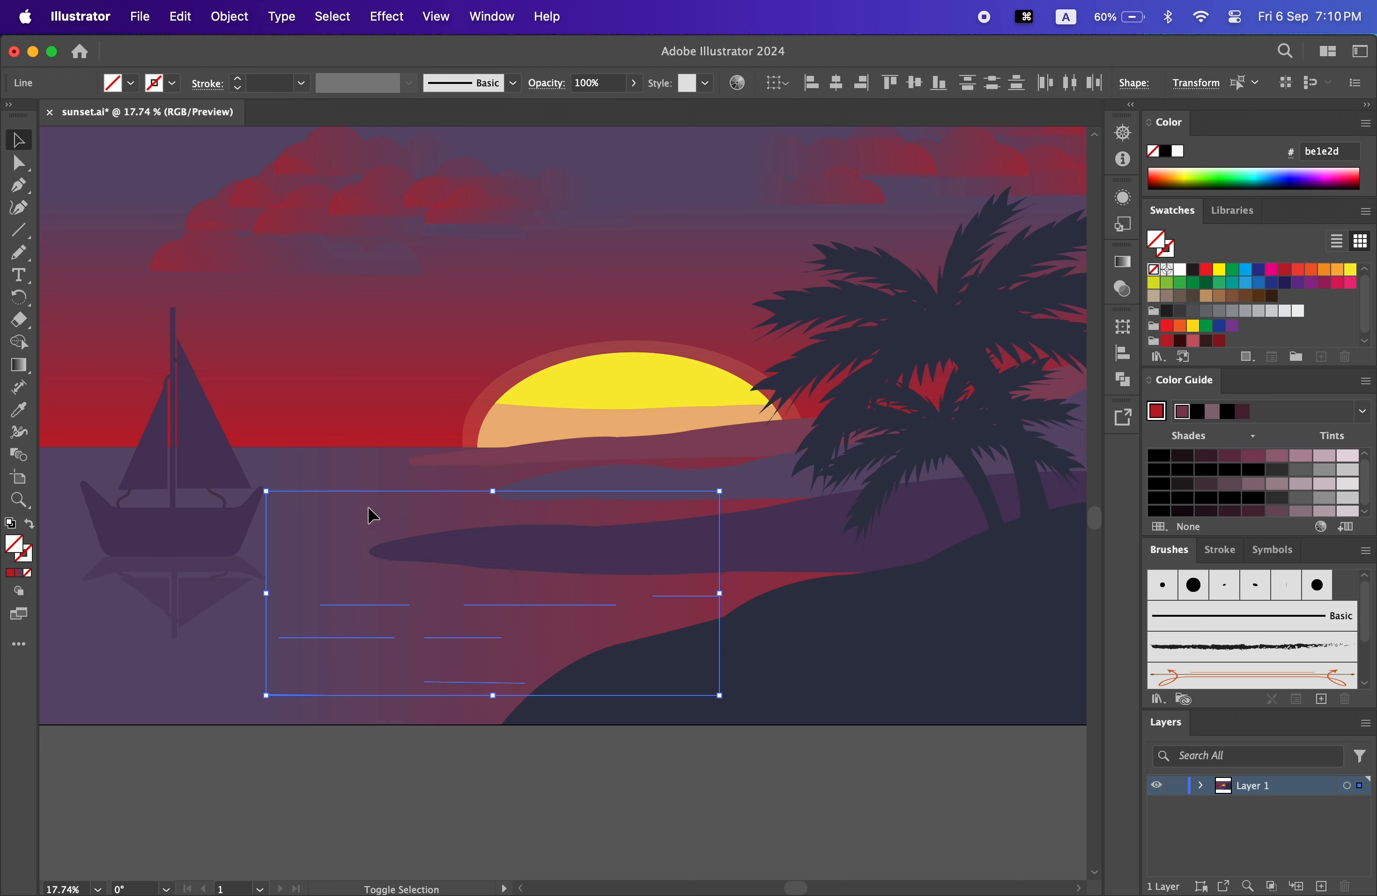
click(131, 734)
- Select the dark foreground hill and the three hills behind it, and lock them
drag(382, 830, 193, 821)
shift+click(465, 657)
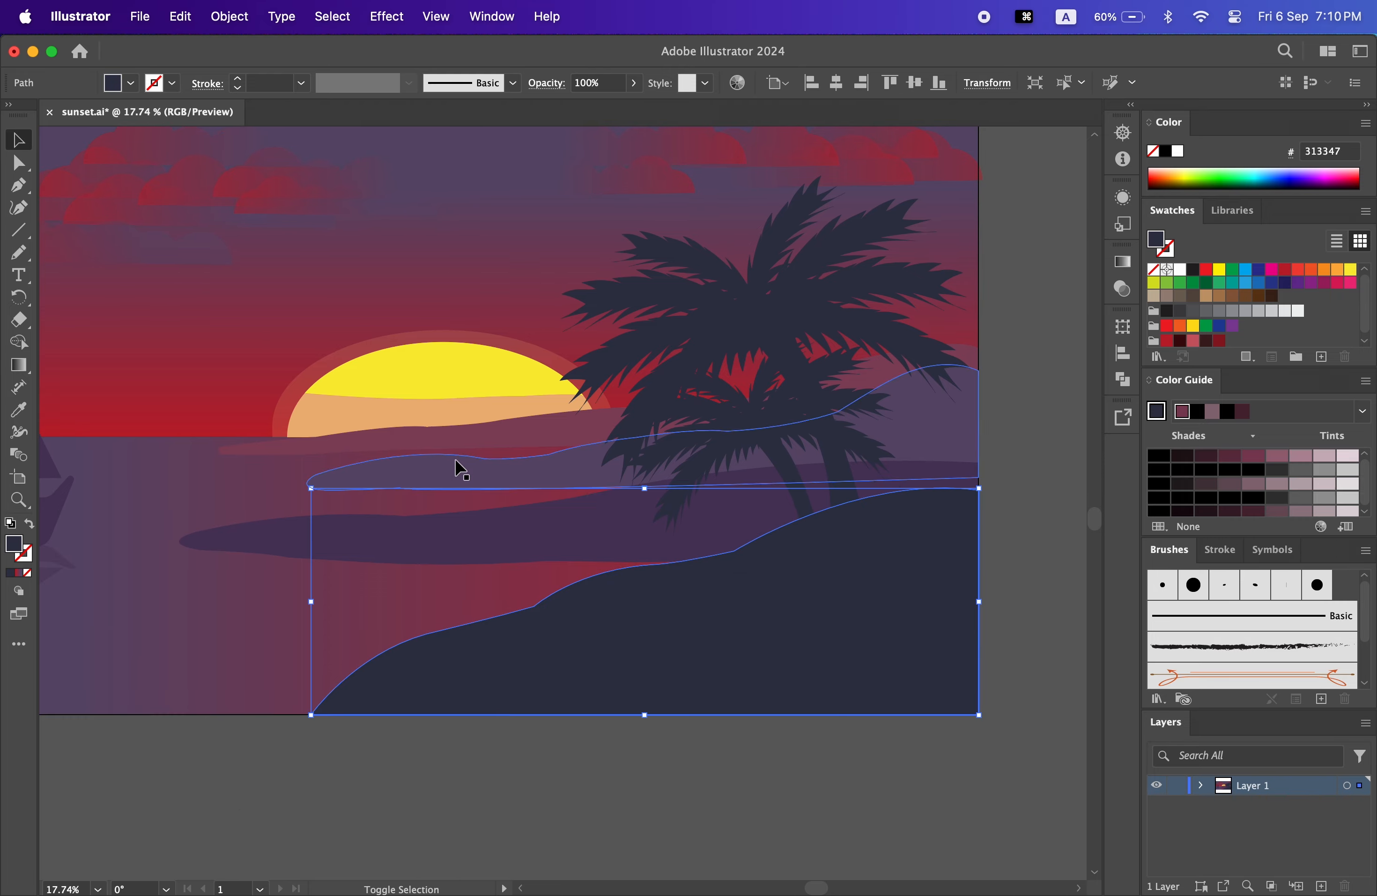
shift+click(460, 529)
shift+click(472, 466)
shift+click(469, 442)
click(246, 18)
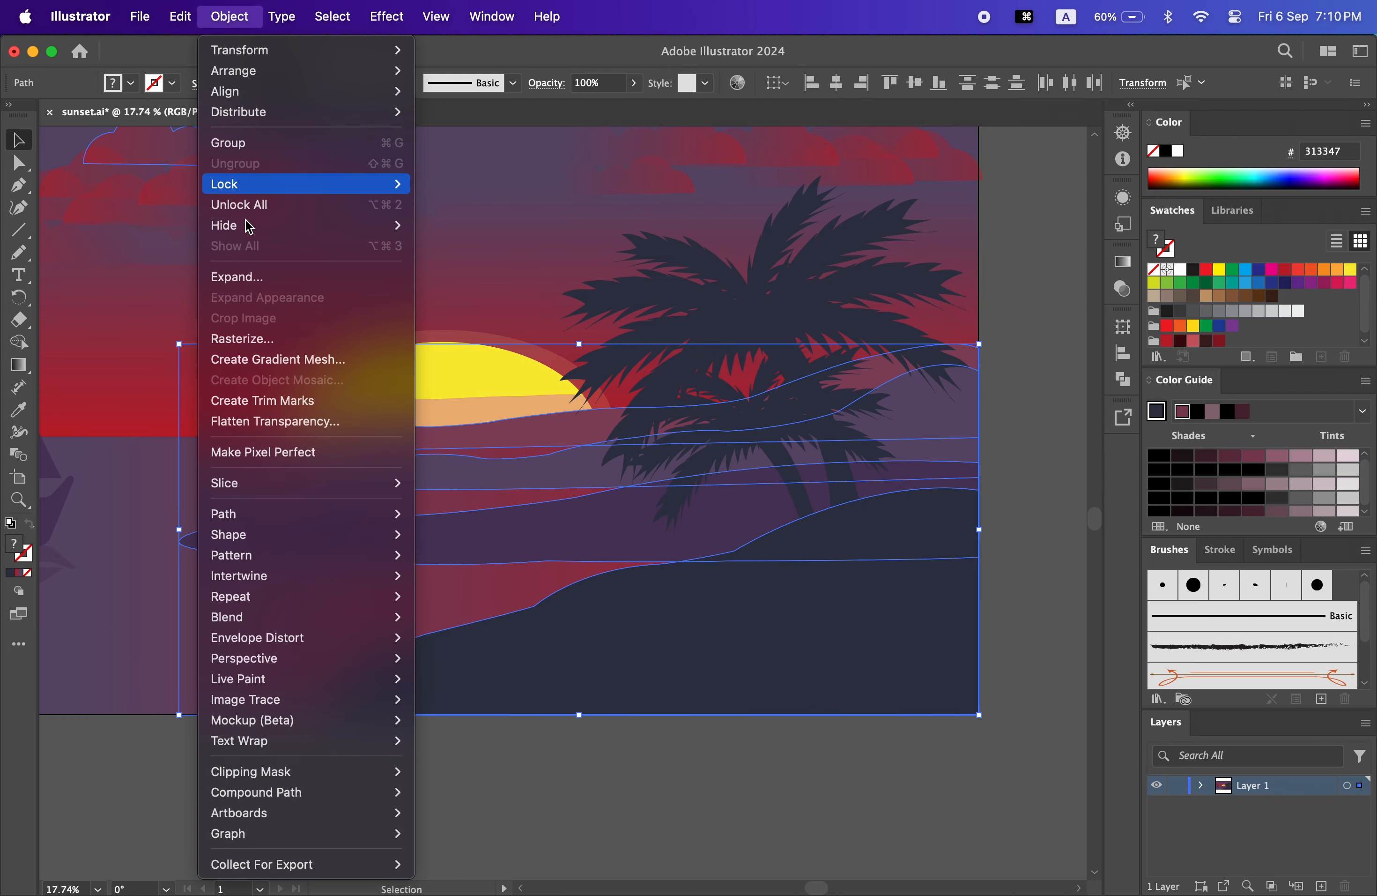
mouse_move(256, 185)
click(419, 182)
click(237, 19)
click(430, 189)
- Select all the lines on the water and set their stroke weight to 9 pt
drag(430, 742, 519, 735)
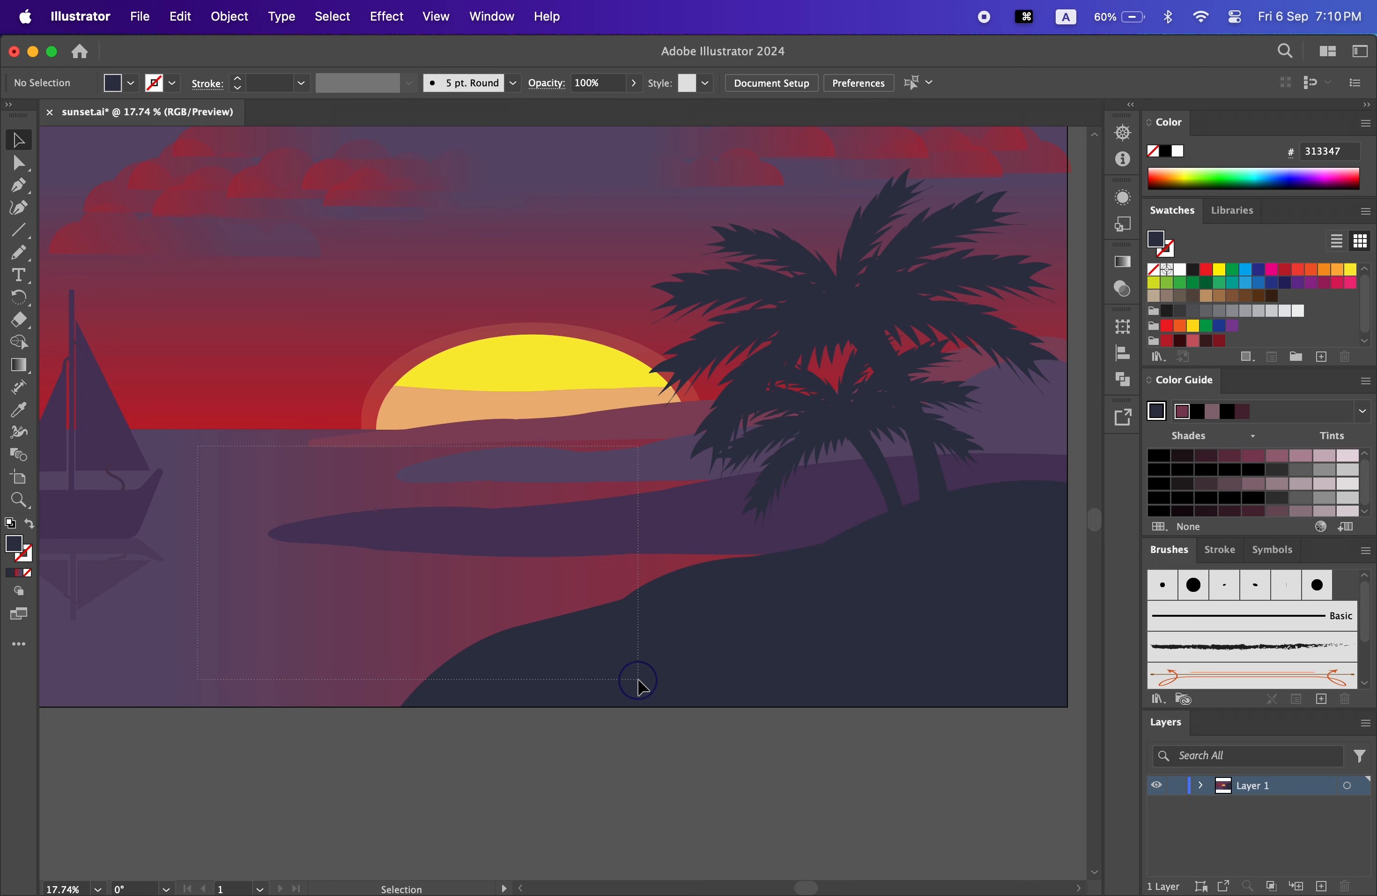
drag(645, 691, 646, 691)
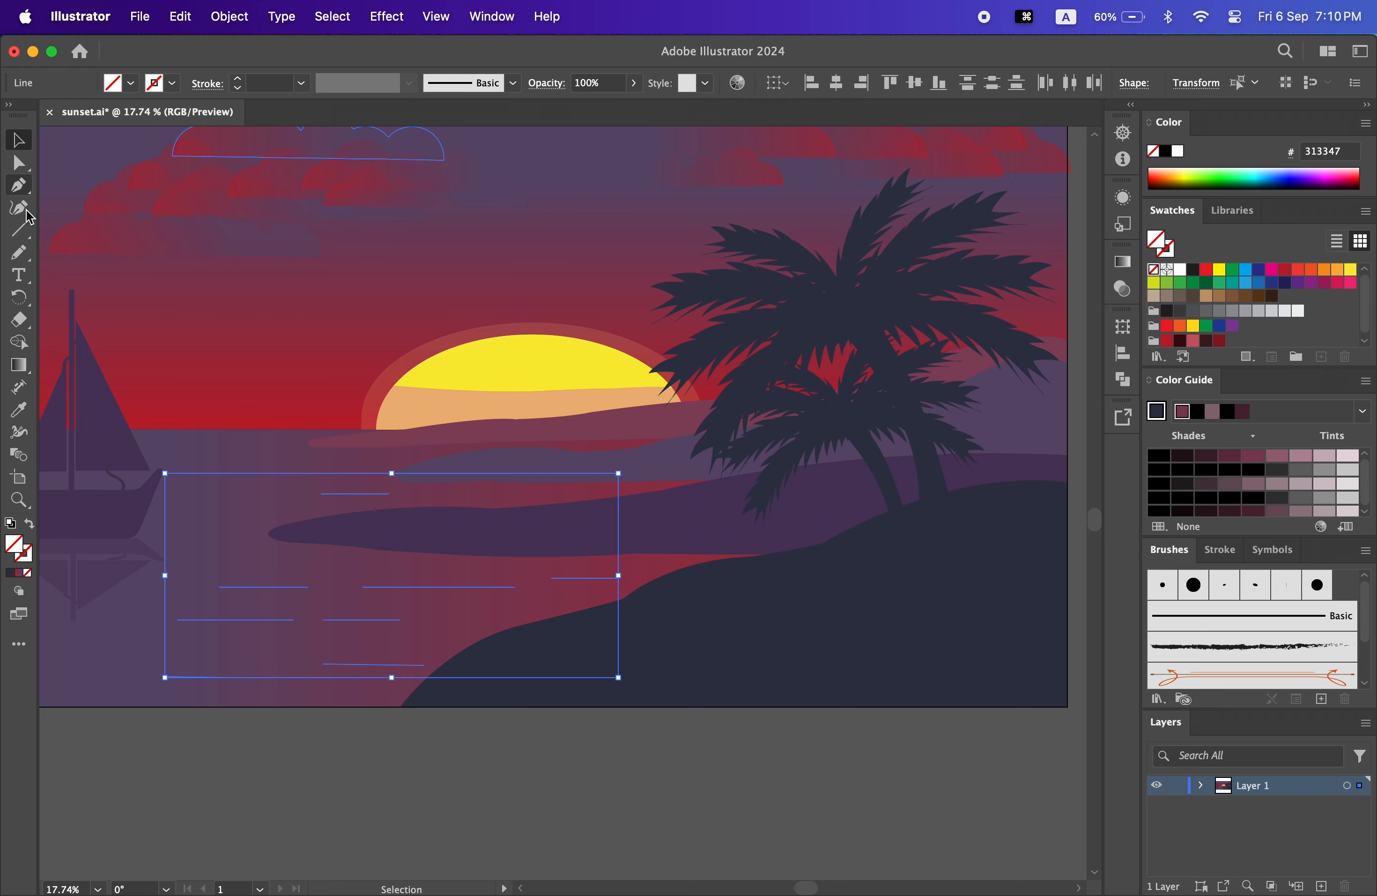
click(301, 85)
click(352, 331)
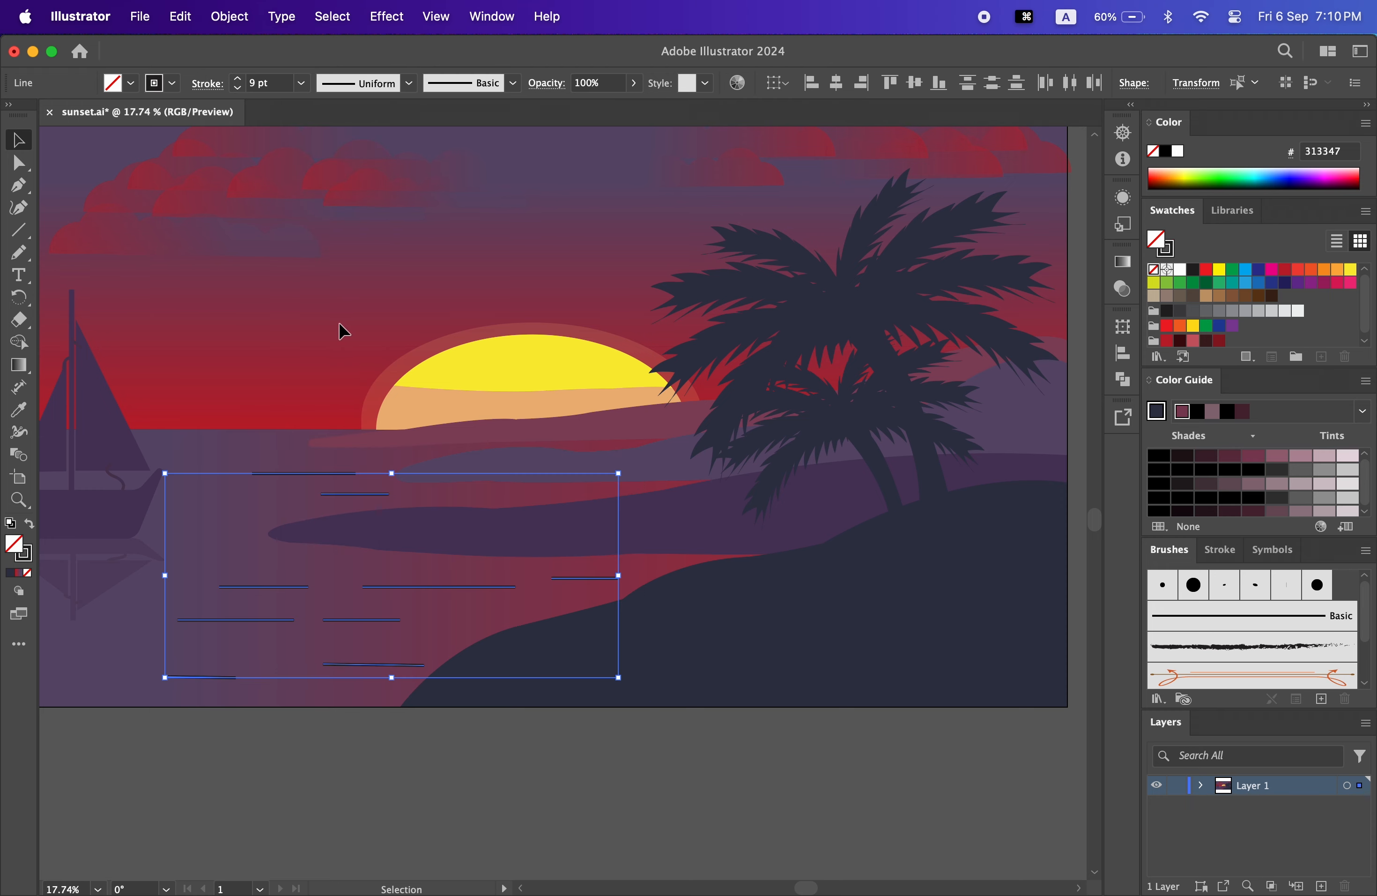
click(149, 774)
- Draw more short horizontal 9 pt lines on the water beside and below the sailboat and near the artboard's lower edge
drag(190, 505, 257, 505)
drag(200, 549, 238, 550)
drag(304, 693, 381, 693)
drag(210, 457, 291, 457)
key(super+z)
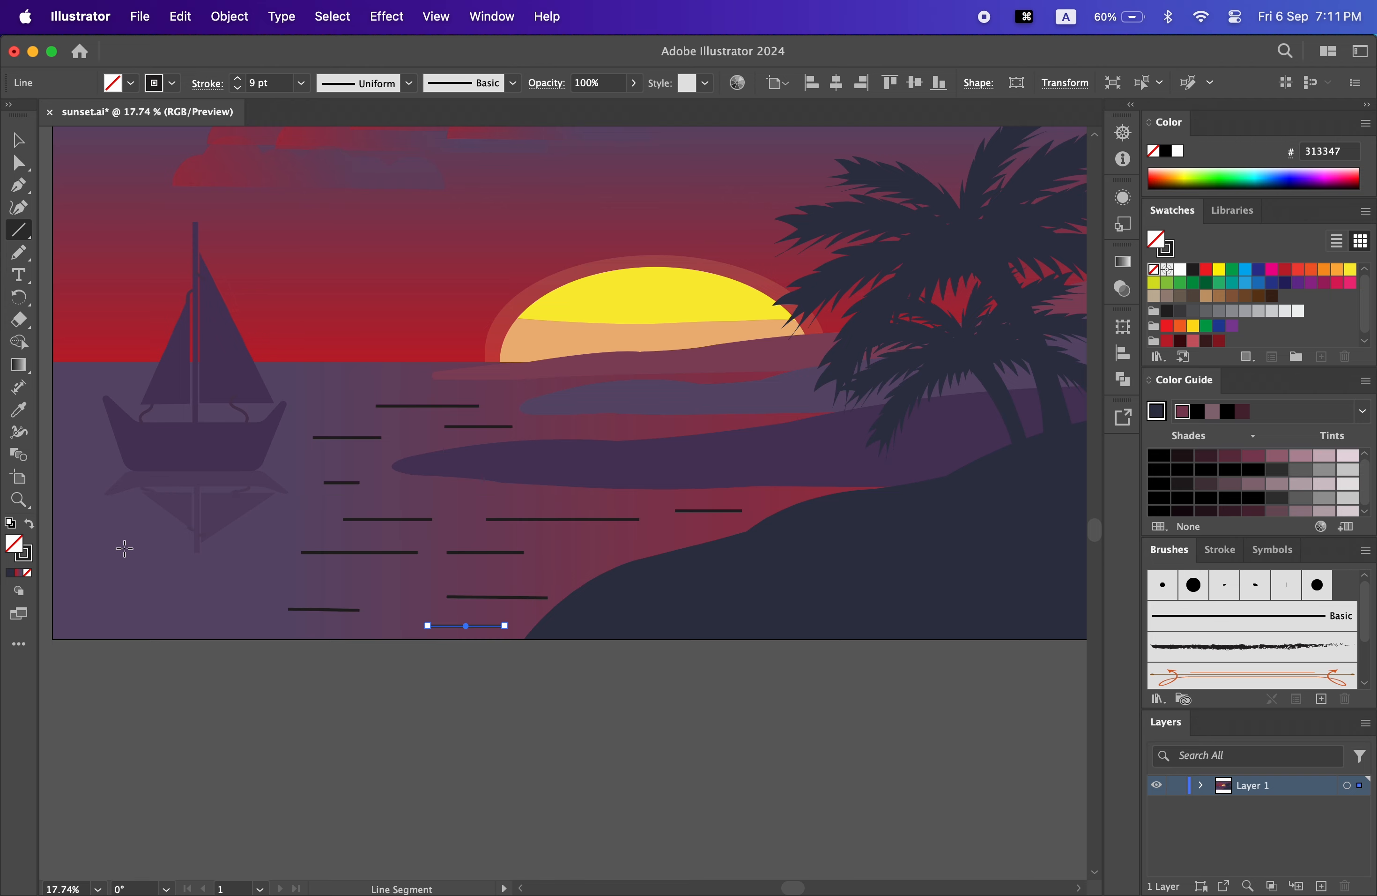
drag(124, 546, 231, 547)
drag(141, 595, 239, 593)
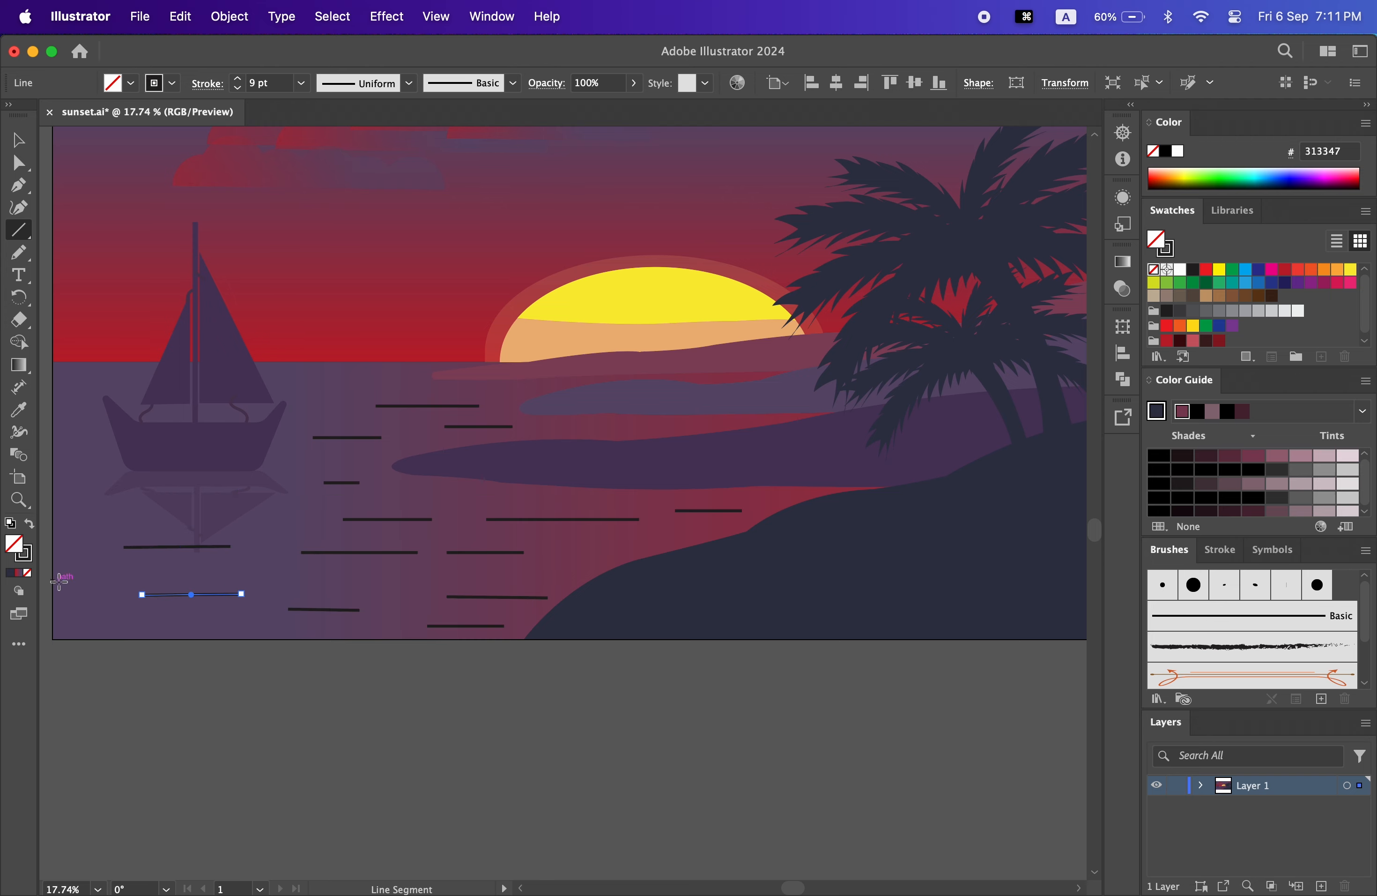
drag(66, 574, 124, 573)
scroll(359, 378, down, 3)
drag(265, 434, 316, 433)
- Select every water line and apply the elliptical variable width profile that tapers both ends
scroll(457, 299, up, 1)
click(18, 140)
shift+click(202, 480)
shift+click(109, 506)
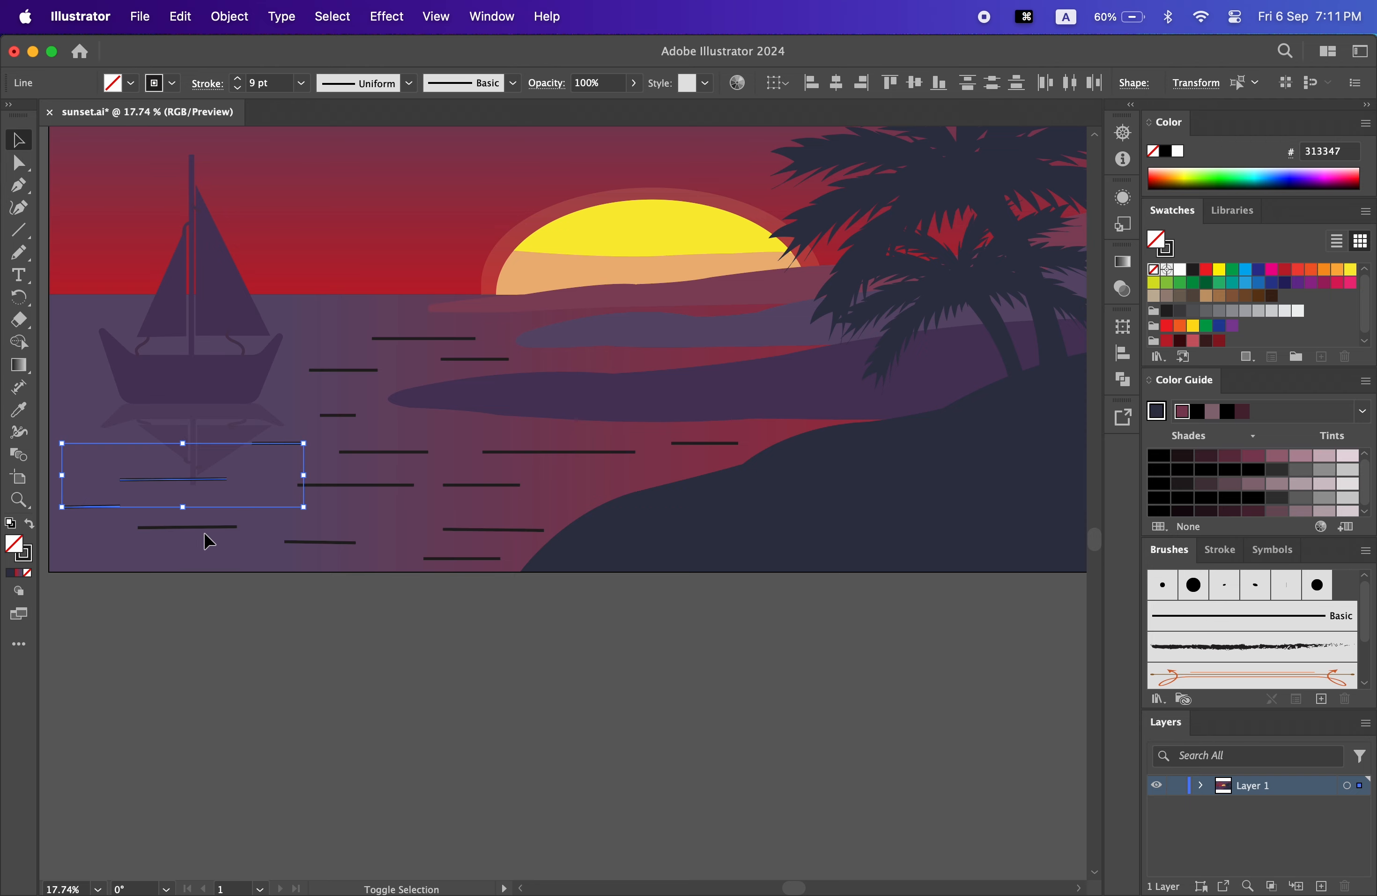
shift+click(192, 527)
shift+click(344, 542)
shift+click(465, 486)
shift+click(615, 452)
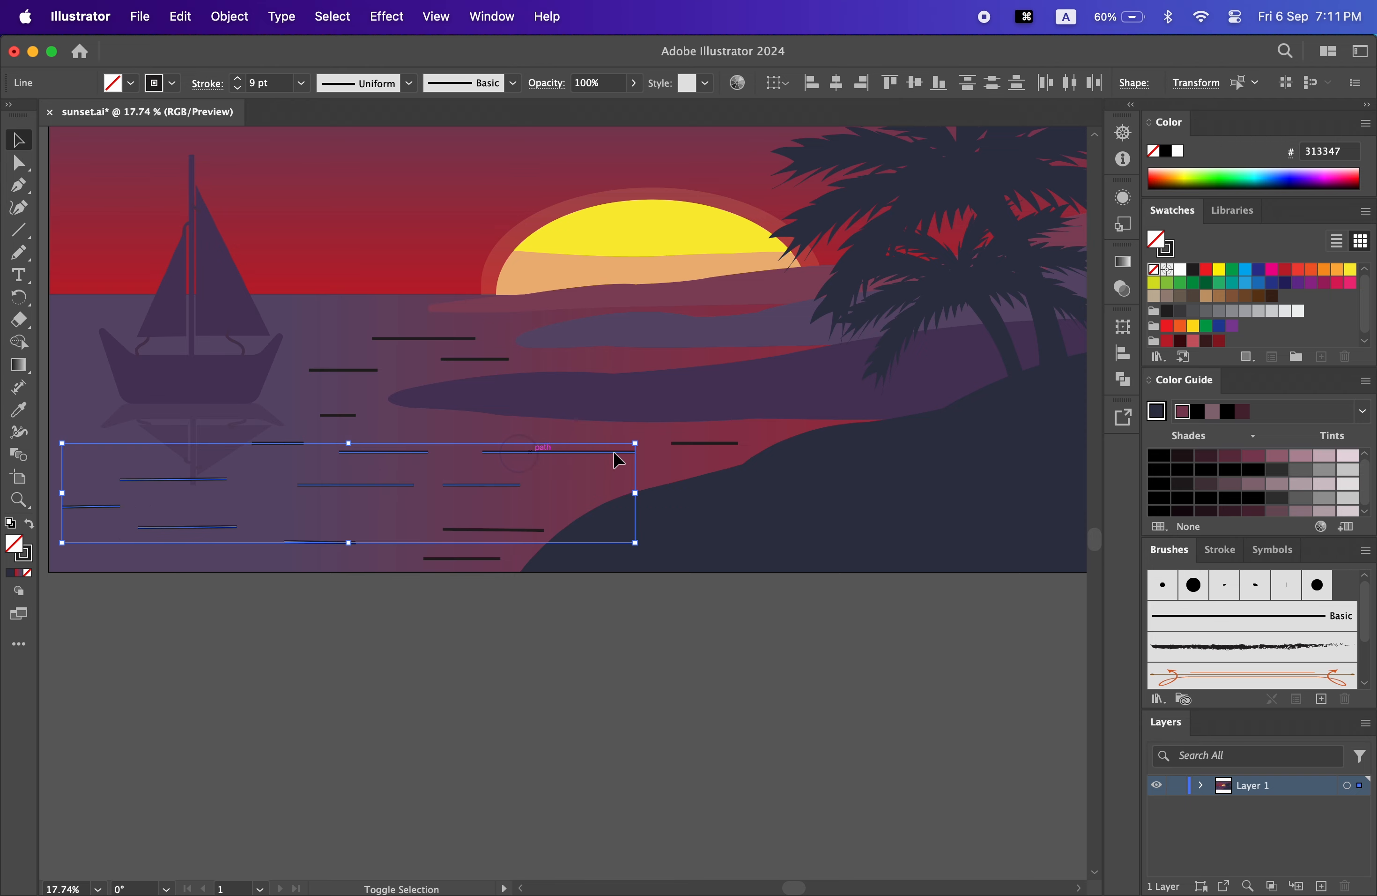
shift+click(488, 558)
shift+click(345, 415)
shift+click(368, 371)
shift+click(411, 339)
shift+click(479, 359)
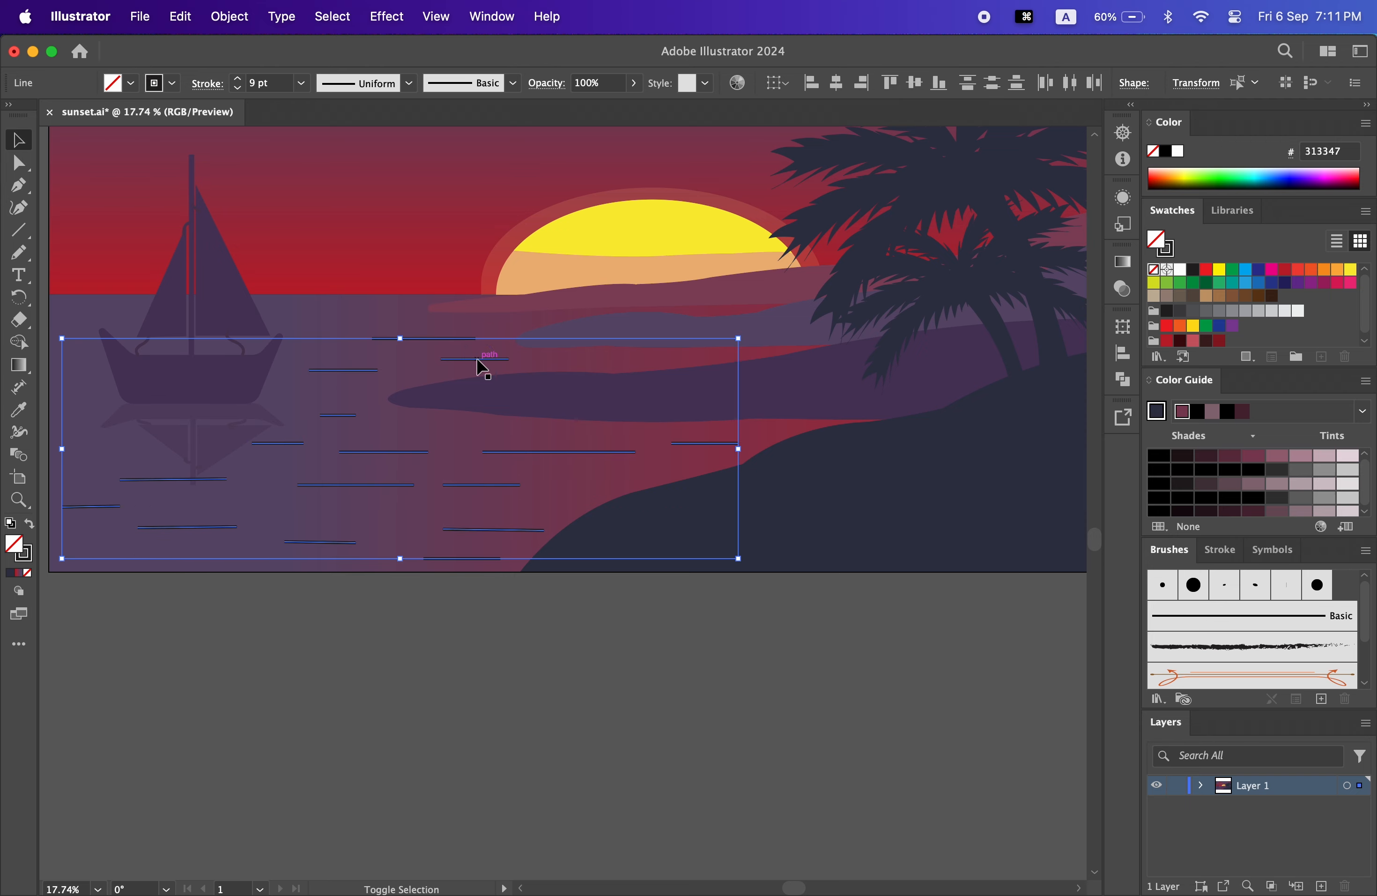
scroll(467, 362, right, 1)
click(400, 86)
click(388, 150)
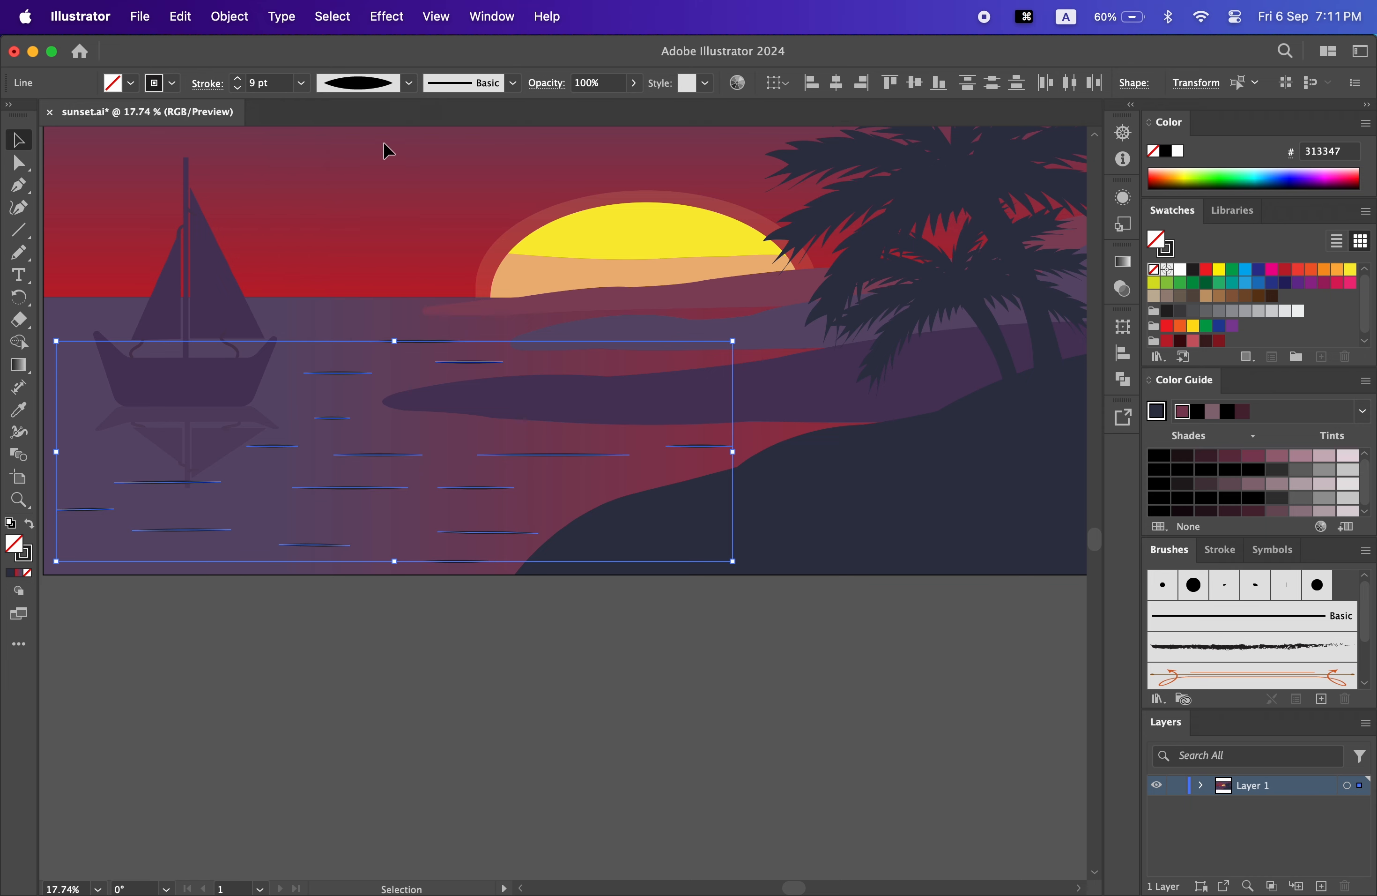
- Thicken the strokes of the selected water lines to 16 pt
click(301, 83)
click(349, 389)
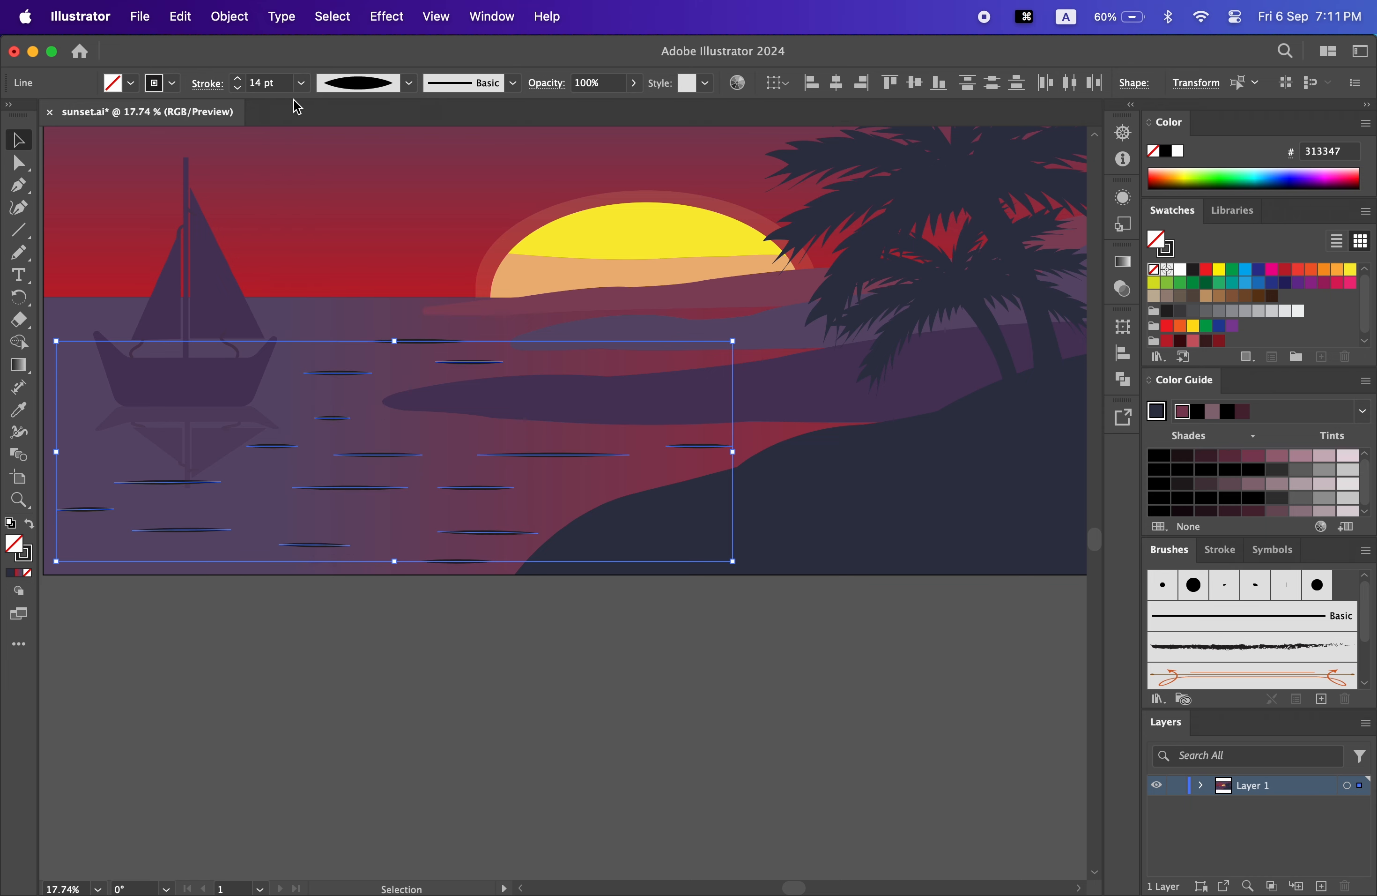
click(301, 83)
click(333, 411)
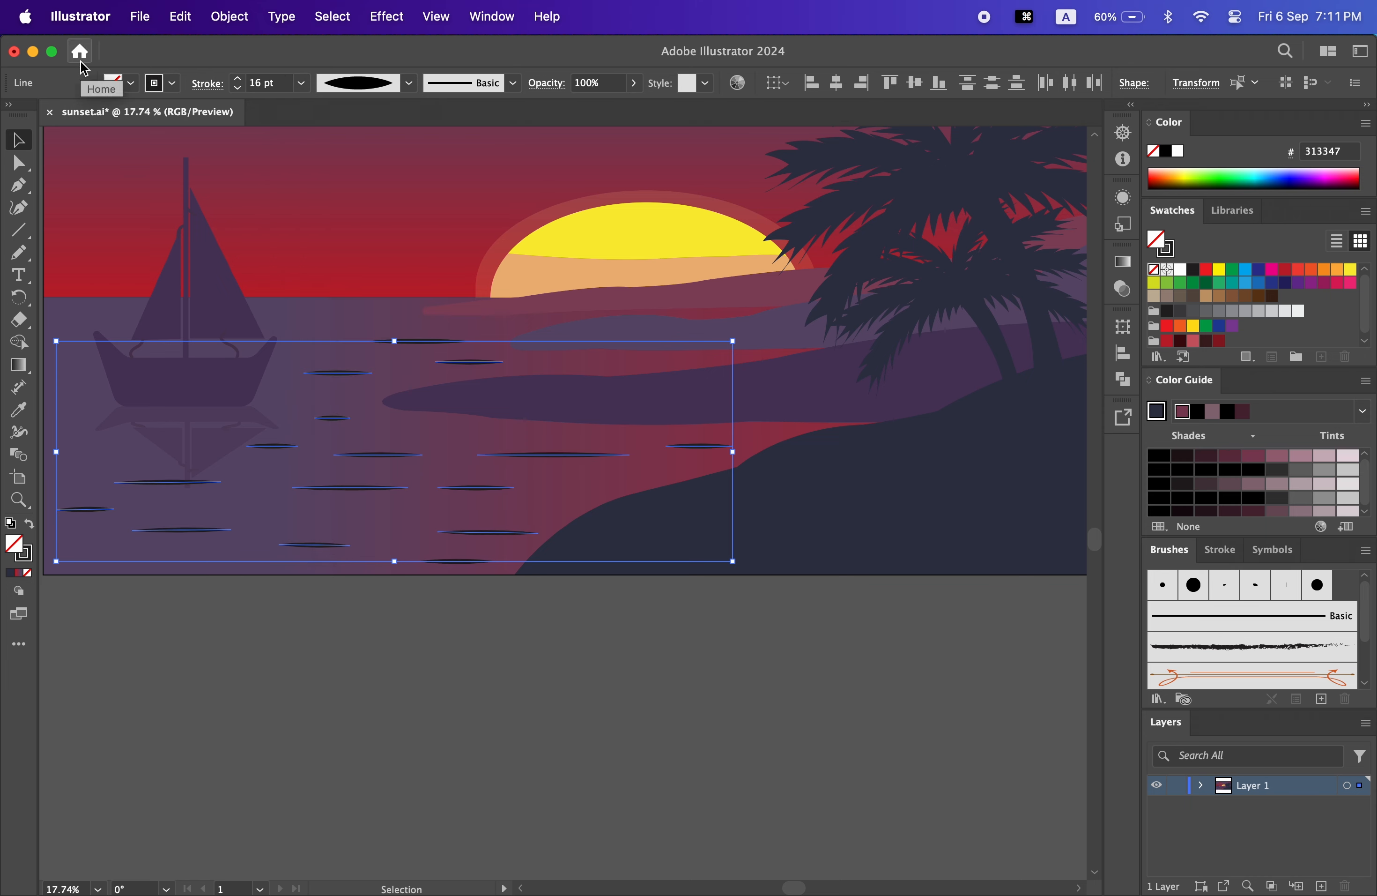
- Recolour the water lines' strokes with the boat hull's purple, 4d3753, using the Eyedropper
click(20, 414)
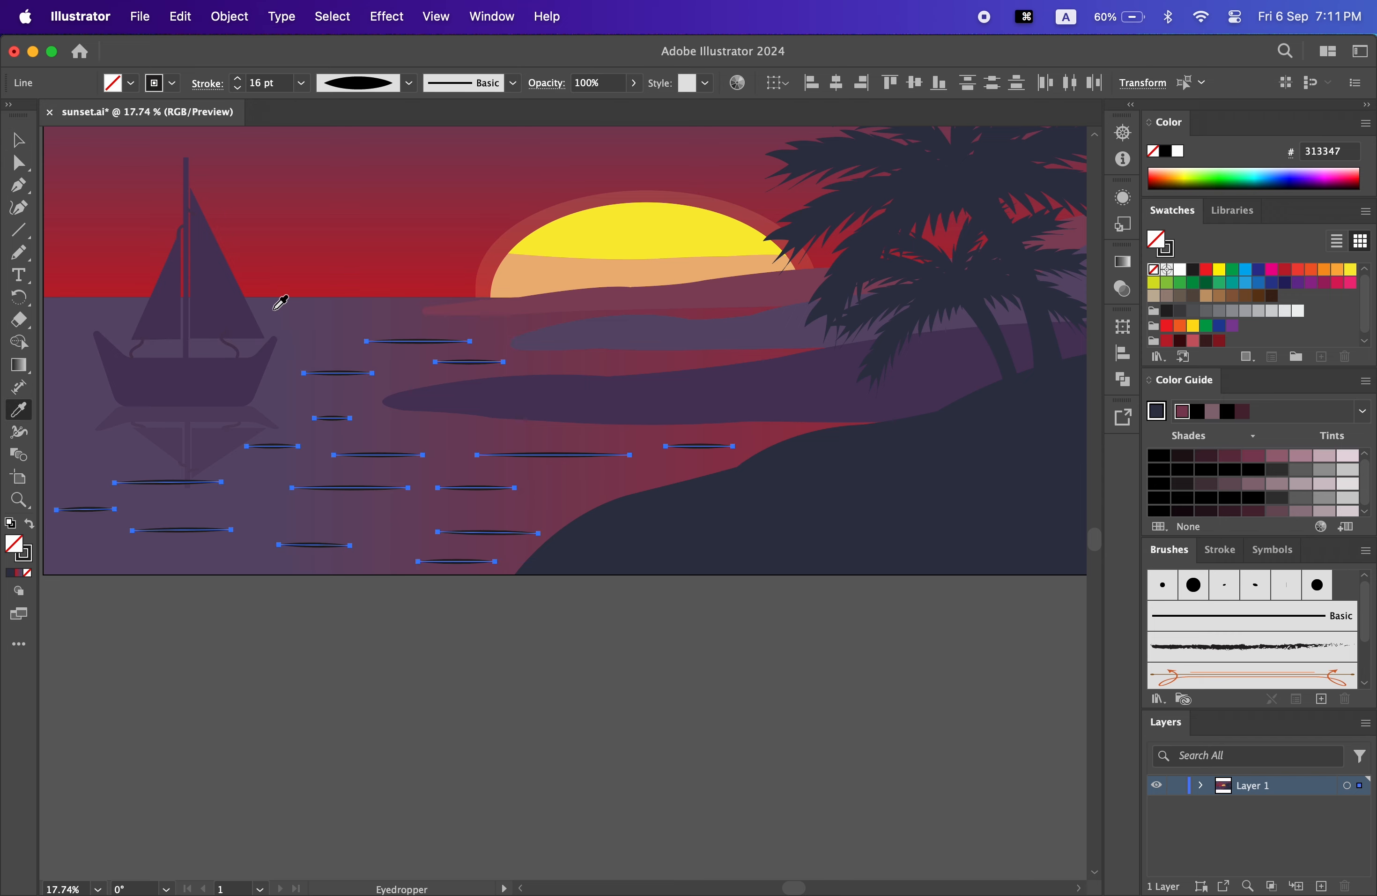
click(30, 137)
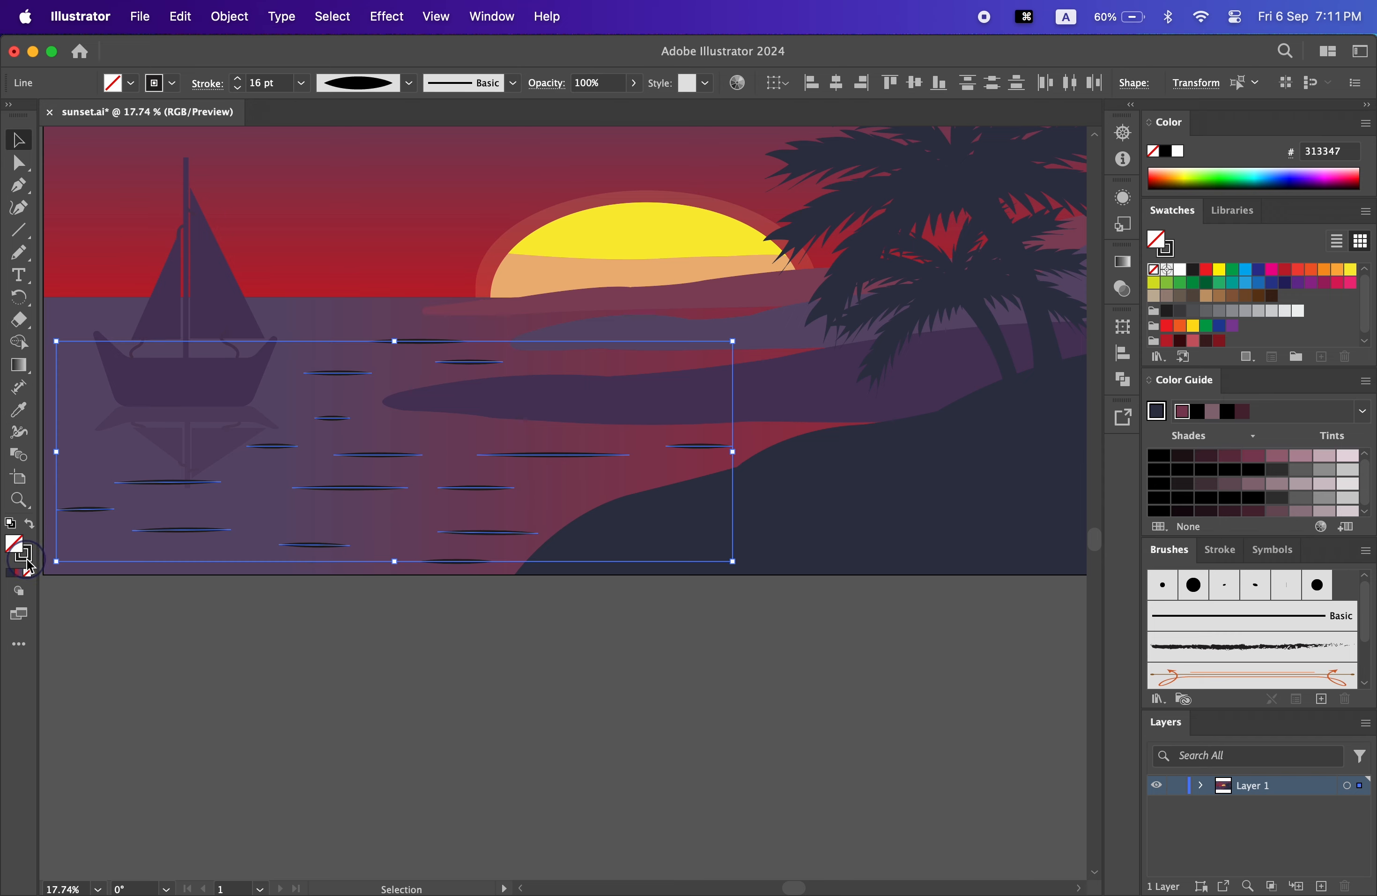
click(26, 562)
click(20, 413)
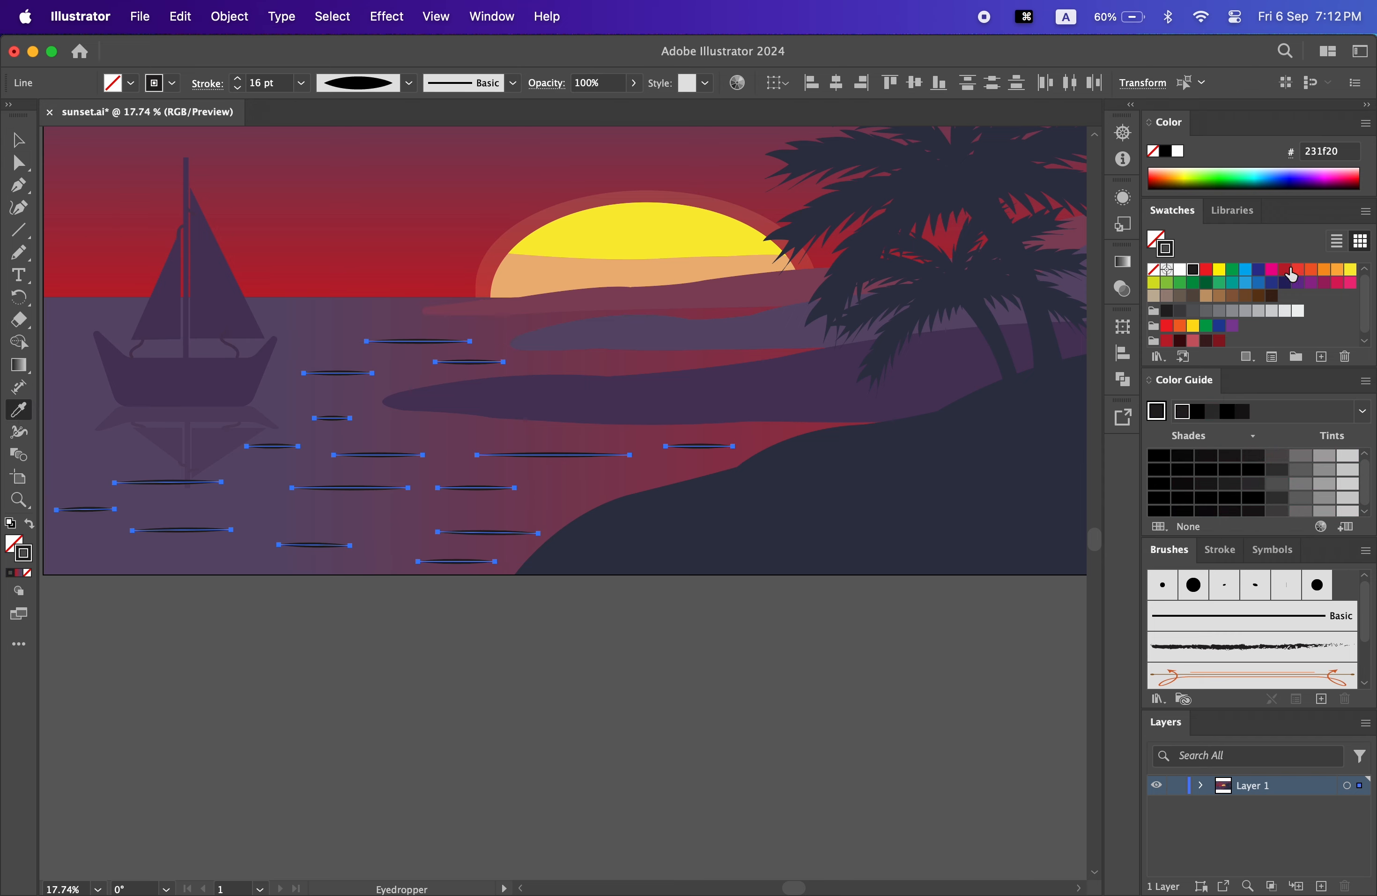
click(246, 349)
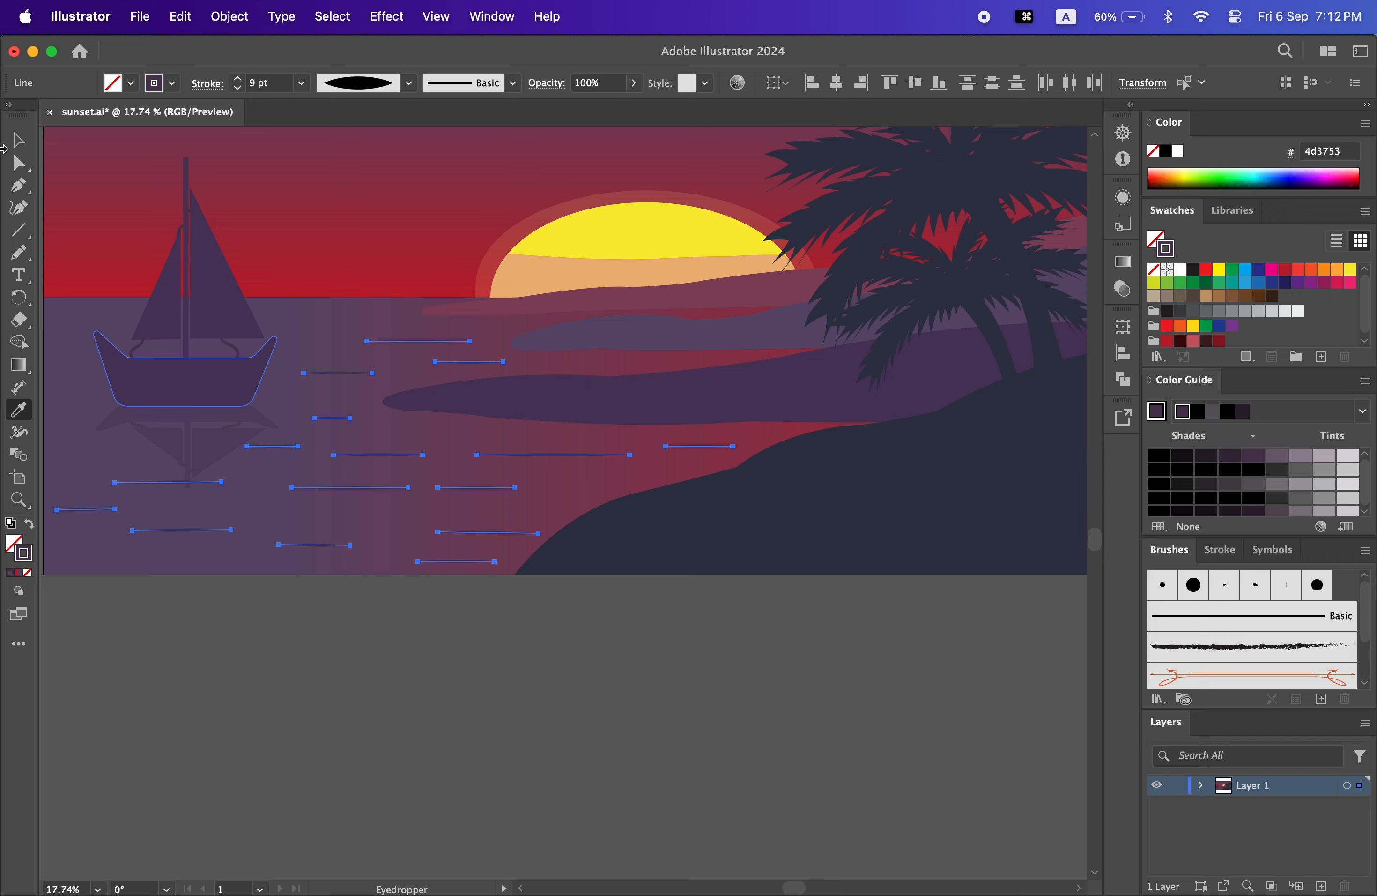
click(17, 140)
click(541, 623)
- Reselect all the purple water lines and set their stroke weight to 16 pt
click(406, 460)
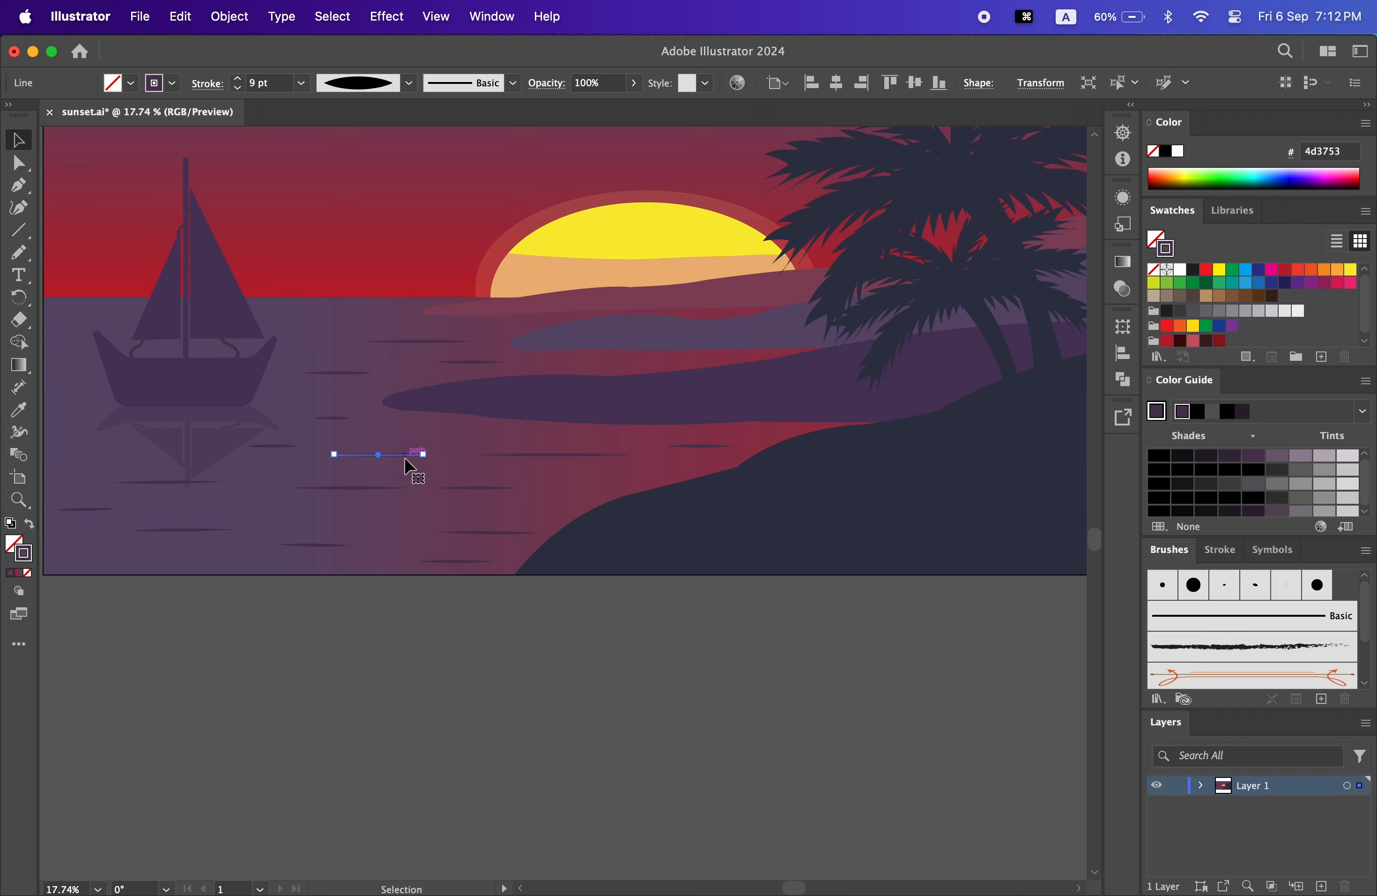
shift+click(365, 371)
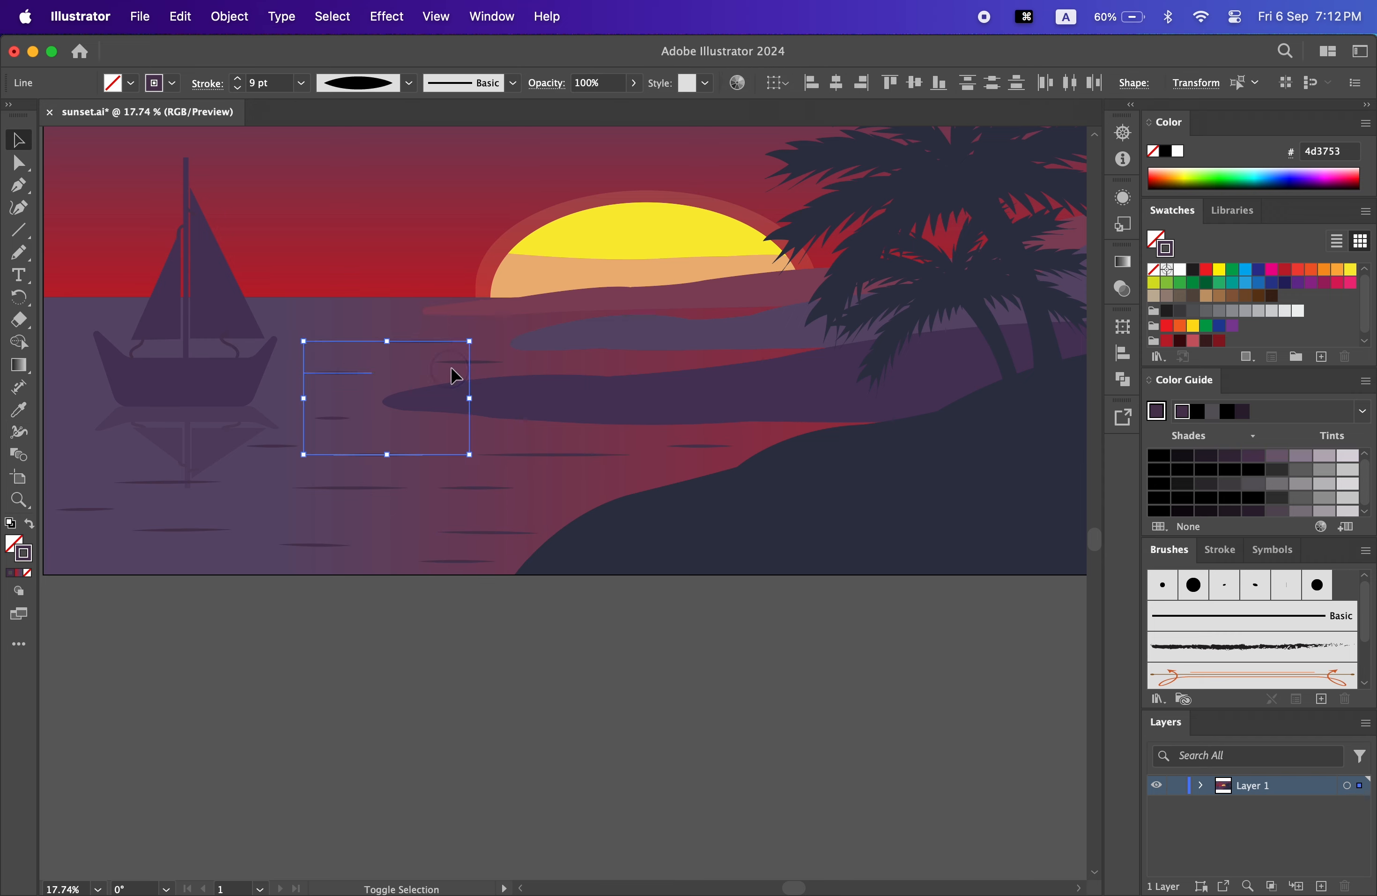
shift+click(272, 446)
shift+click(174, 483)
shift+click(111, 510)
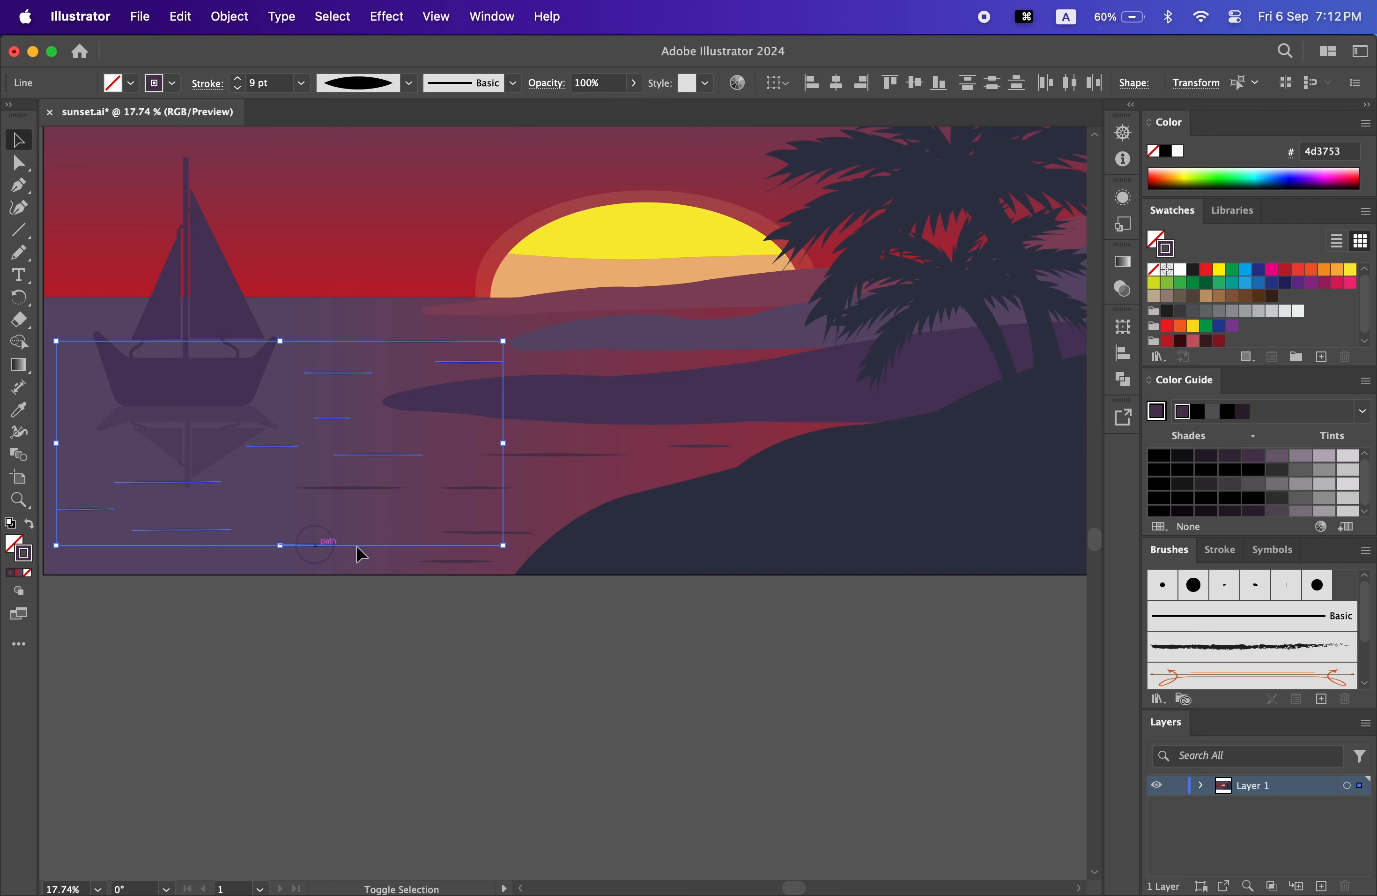
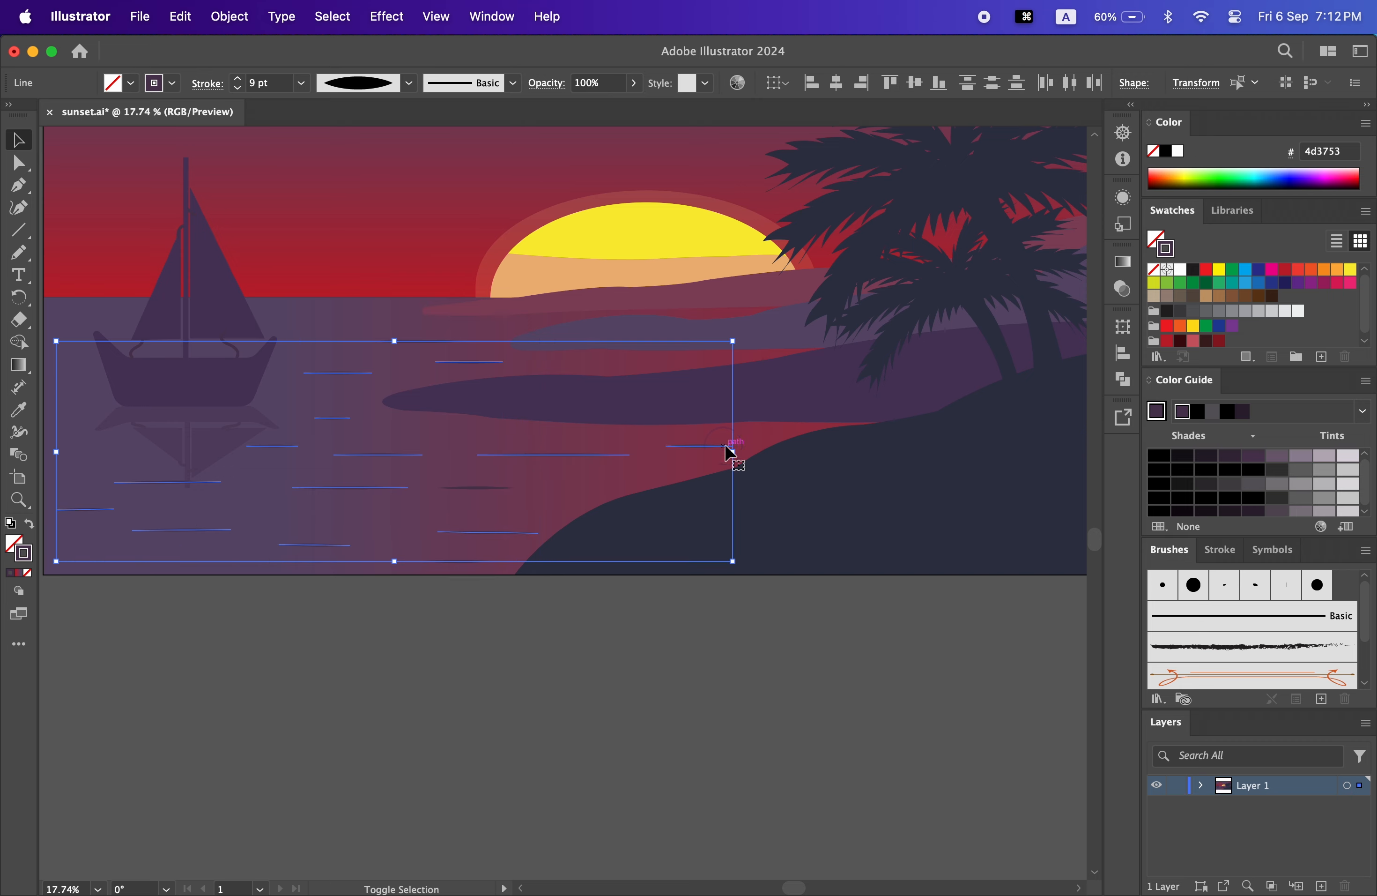
click(301, 88)
click(330, 419)
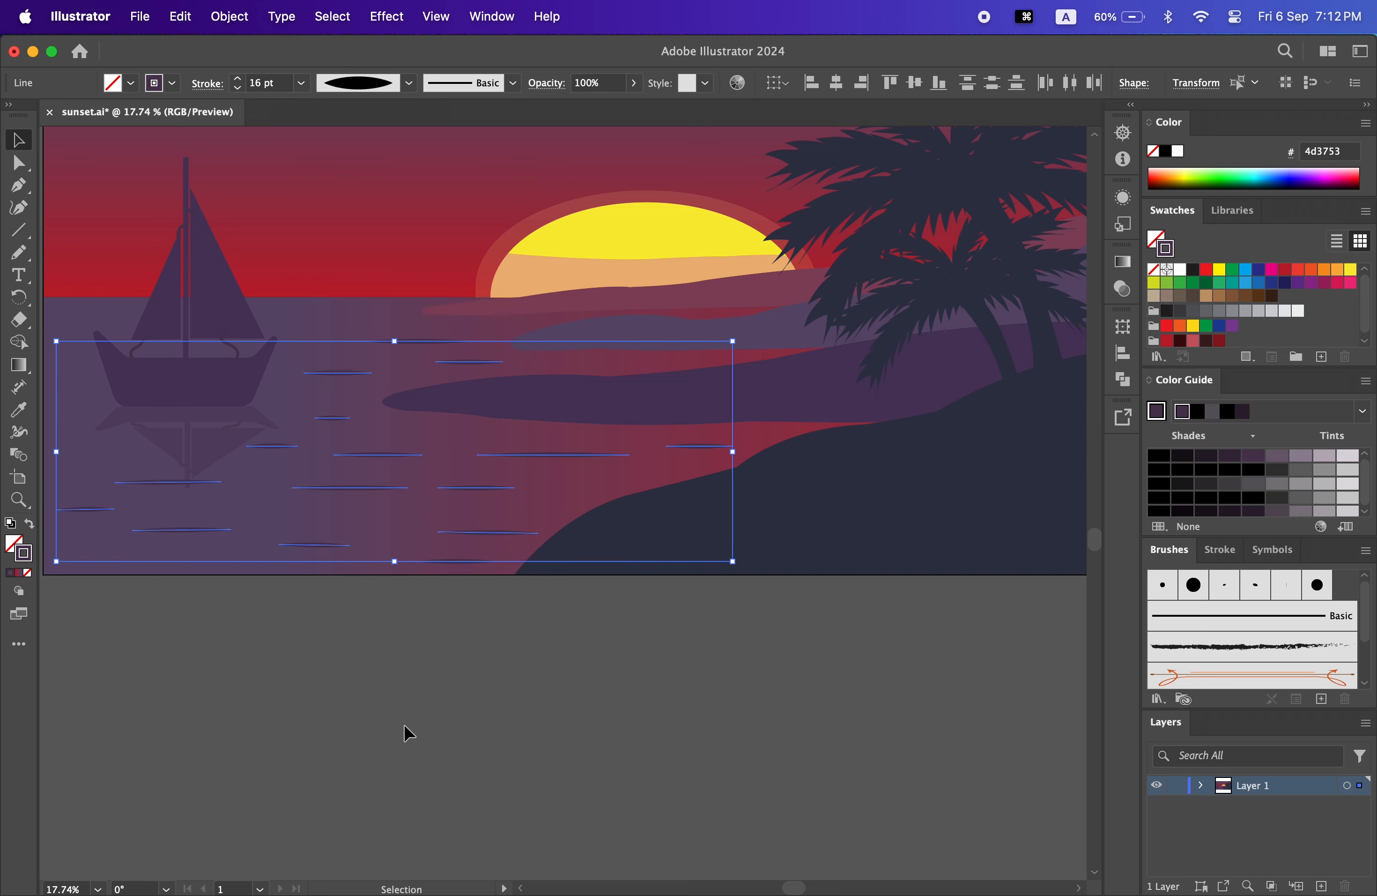
click(426, 741)
key(super+z)
click(302, 87)
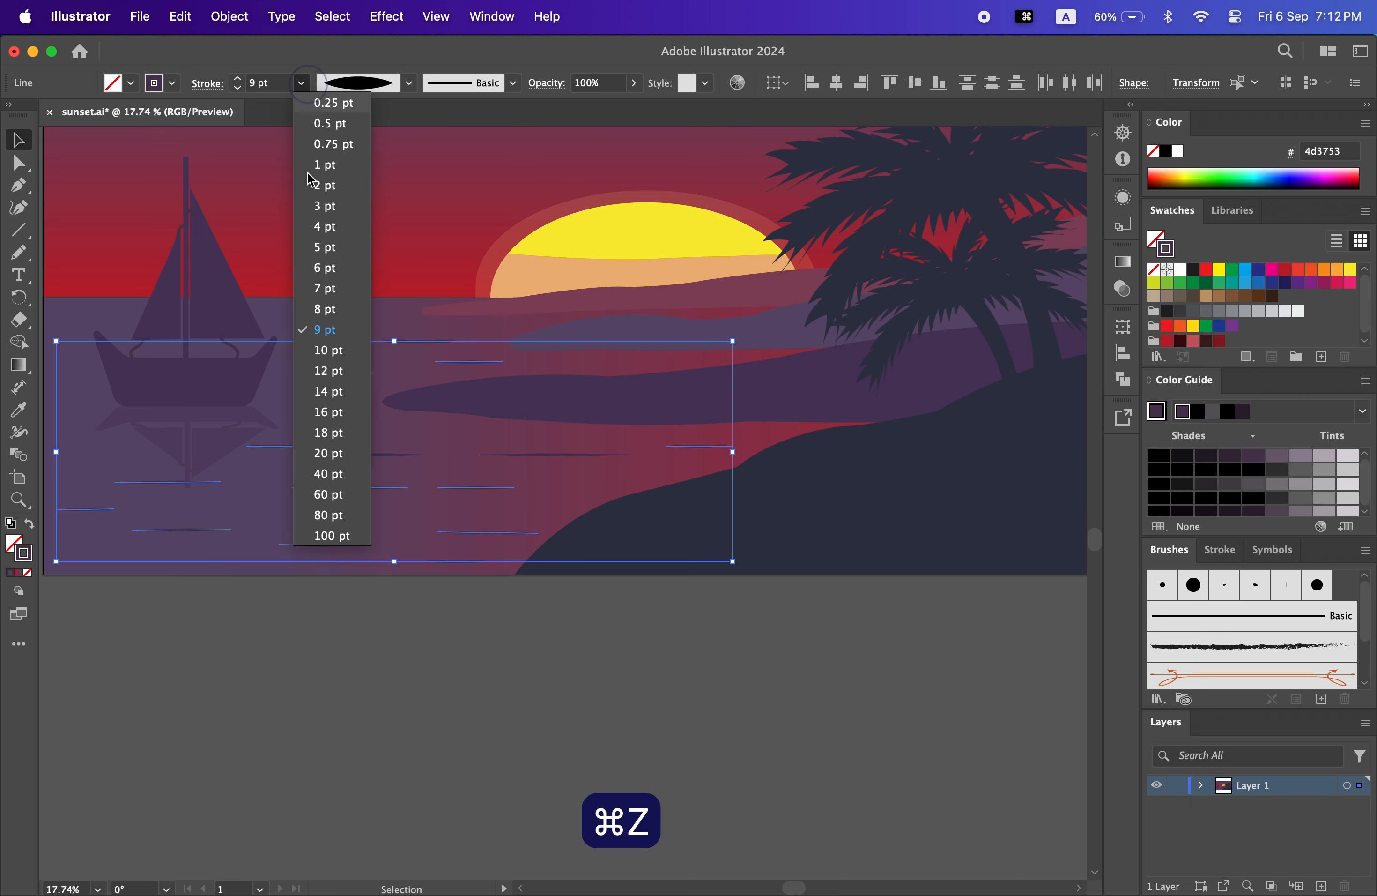
click(329, 414)
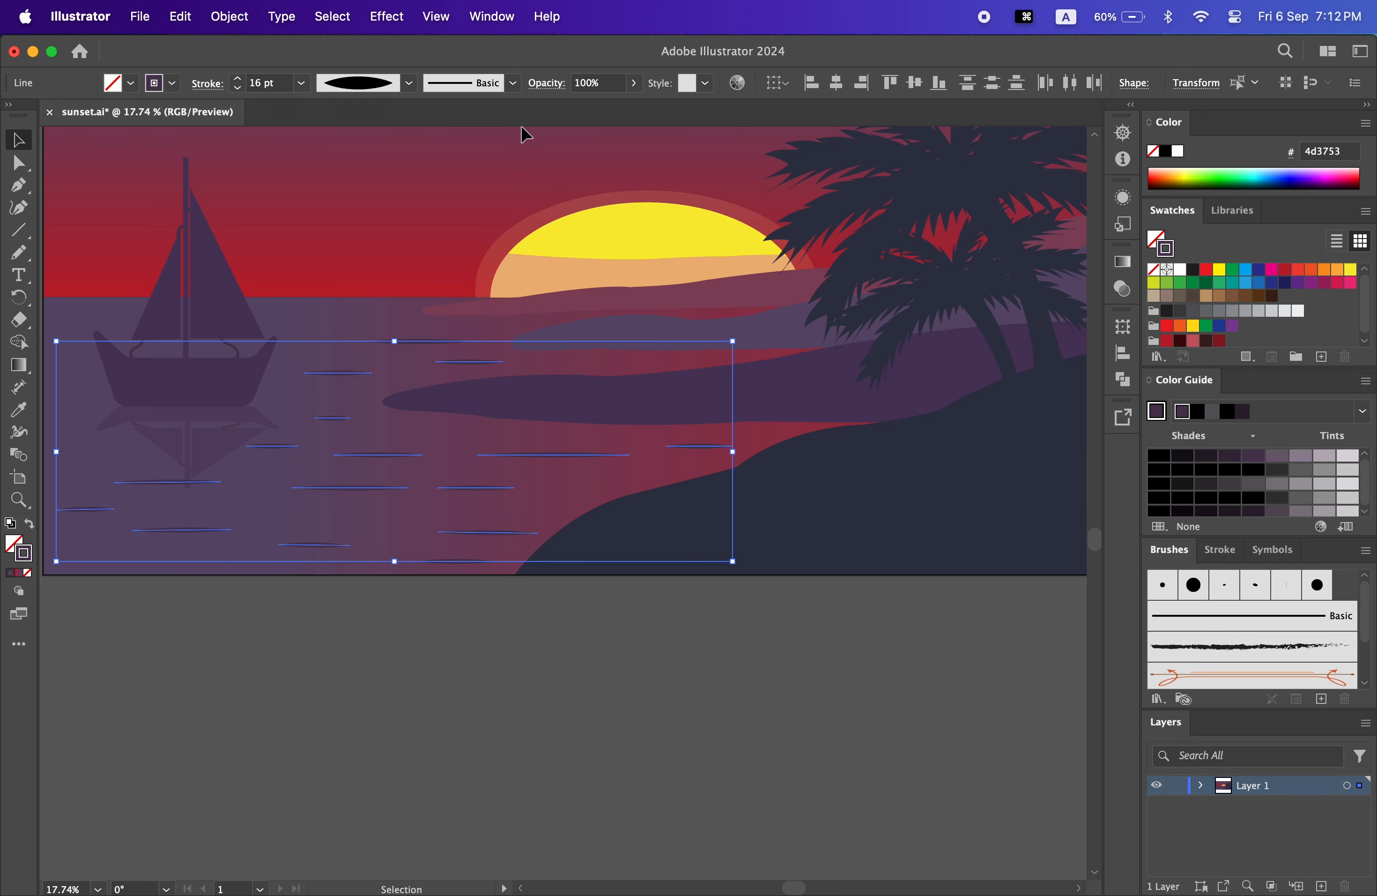
- Reduce the opacity of the water lines to 70% and deselect them
key(BackSpace)
key(BackSpace)
key(BackSpace)
key(BackSpace)
key(BackSpace)
text(70)
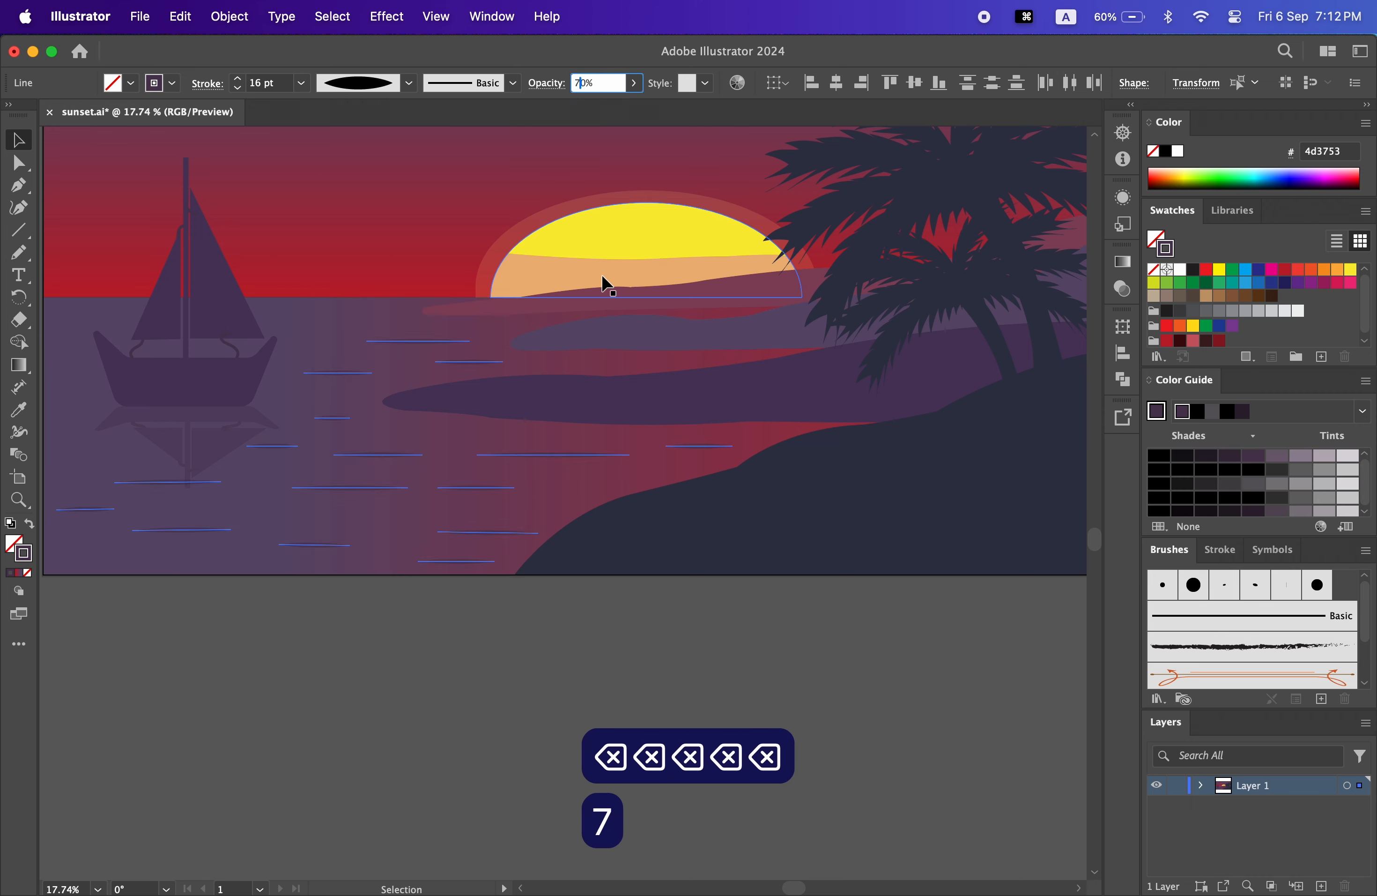
click(339, 744)
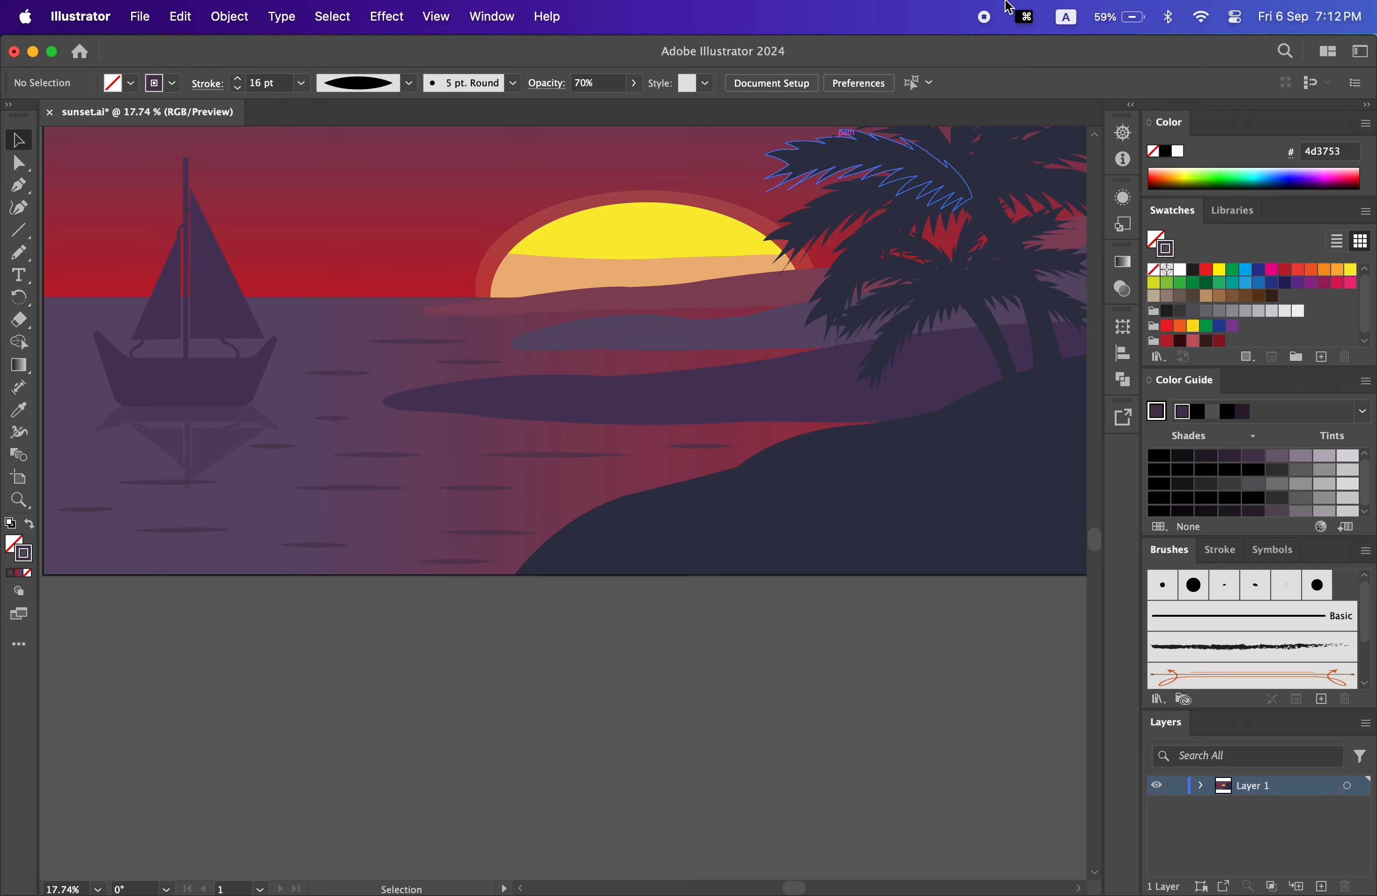
- Select all the water lines, recolour their strokes with hex 5f4c6d and set their opacity to 100%
key(shift+super+5)
click(402, 495)
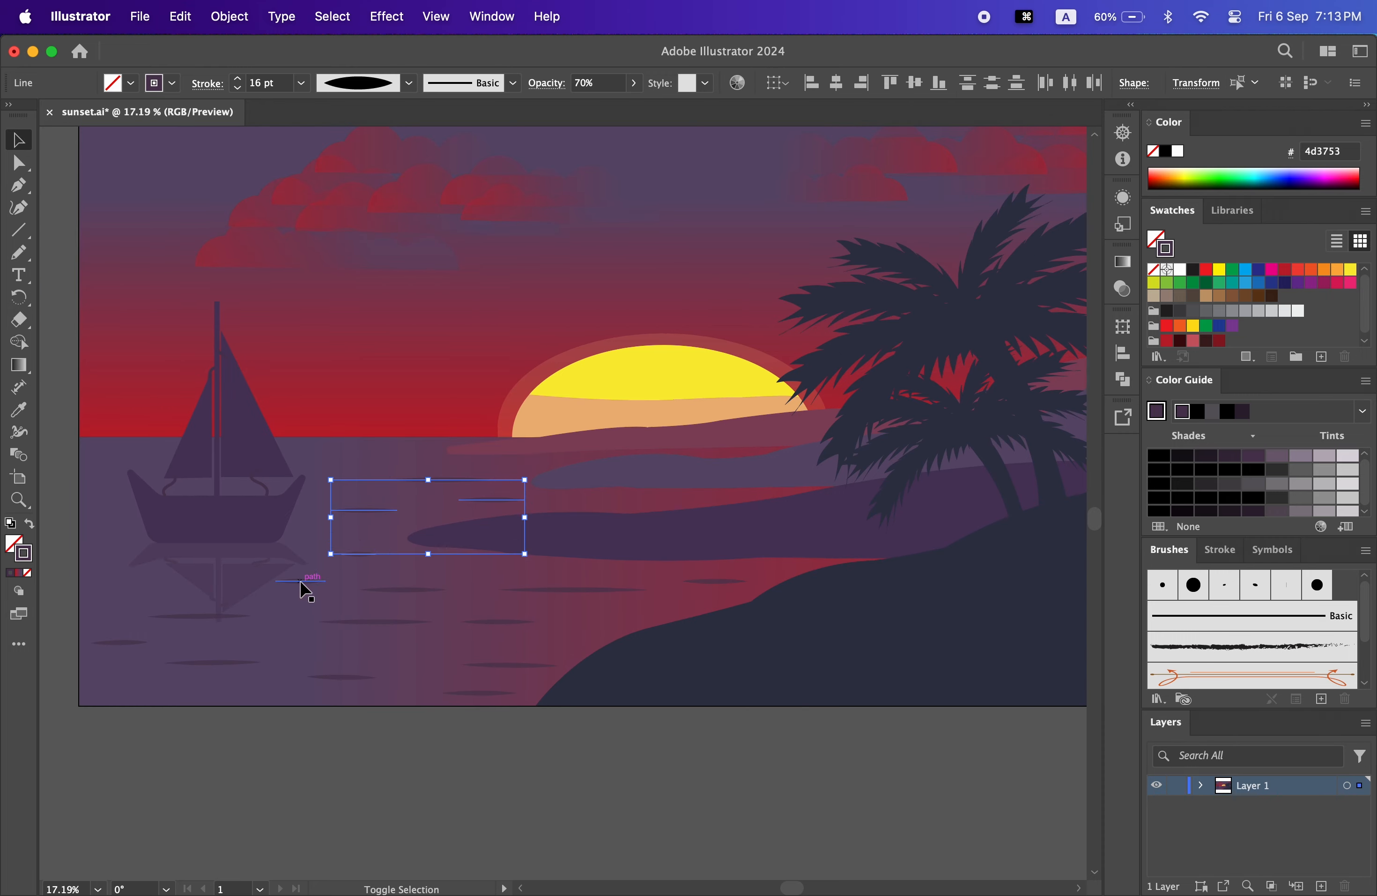
shift+click(483, 622)
shift+click(495, 665)
shift+click(495, 692)
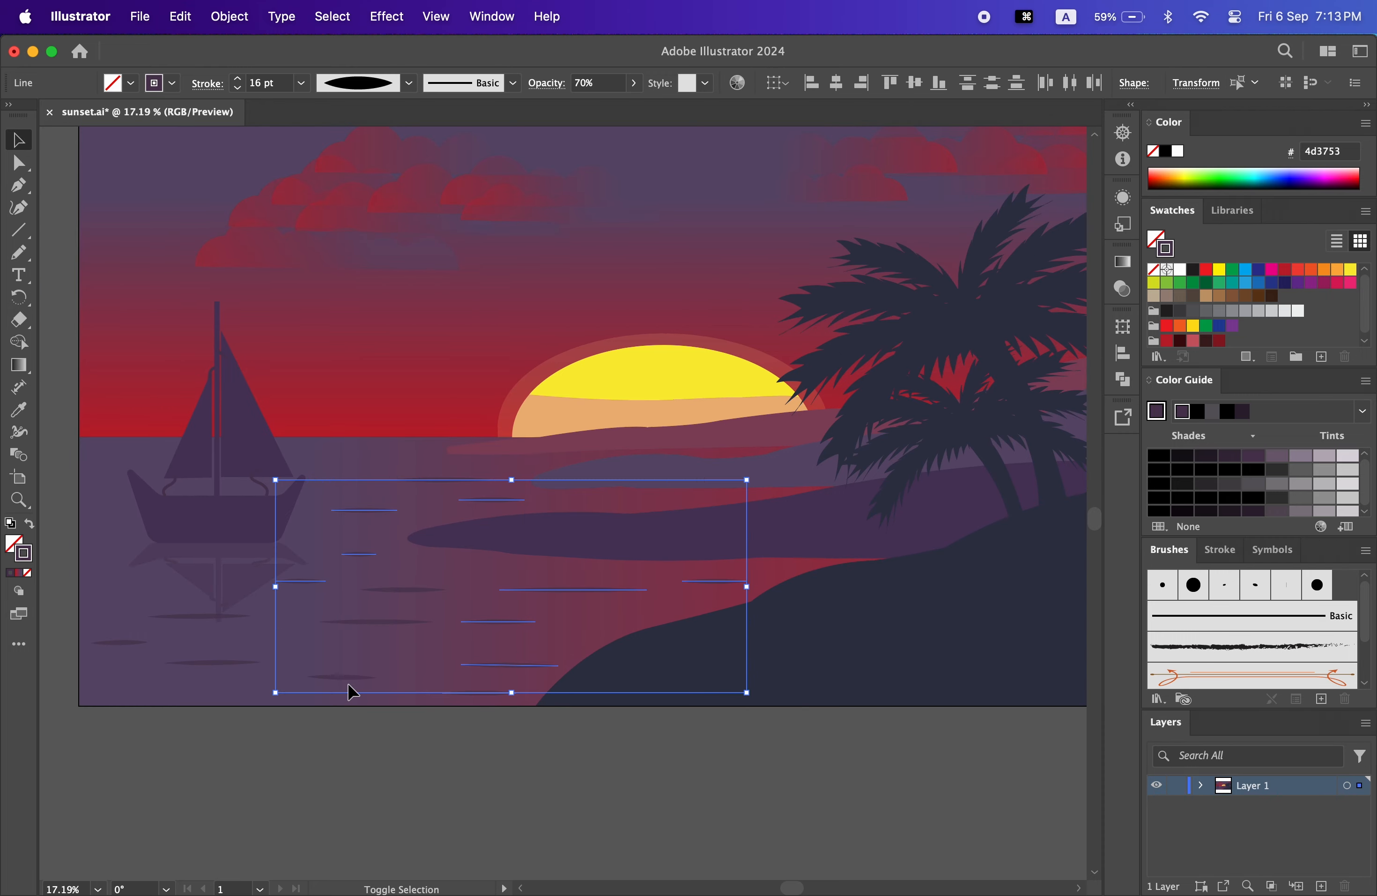
shift+click(346, 678)
shift+click(227, 662)
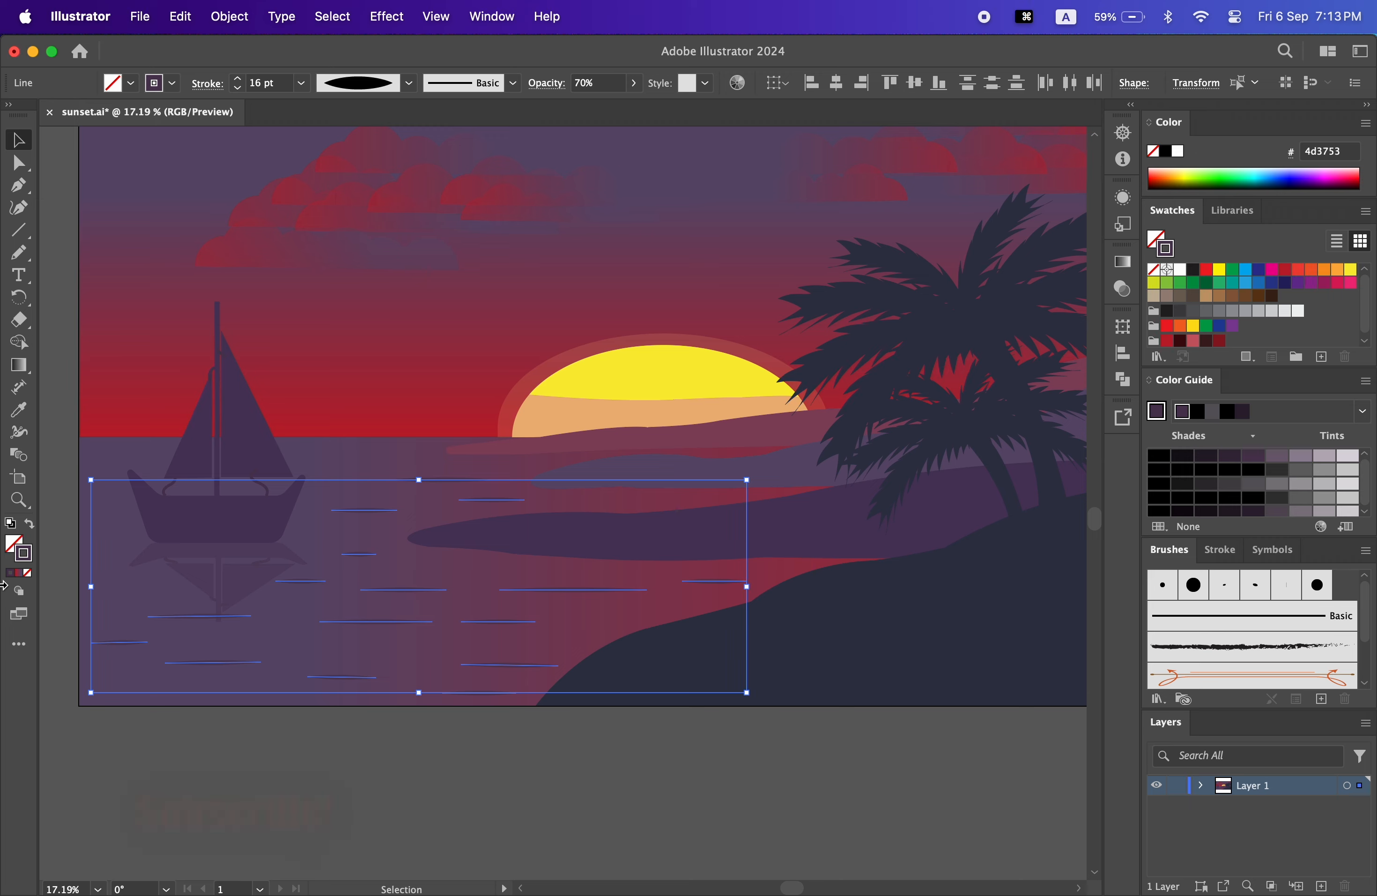
click(1353, 156)
key(BackSpace)
key(BackSpace)
key(BackSpace)
key(BackSpace)
key(BackSpace)
key(BackSpace)
key(BackSpace)
key(BackSpace)
key(BackSpace)
key(BackSpace)
key(BackSpace)
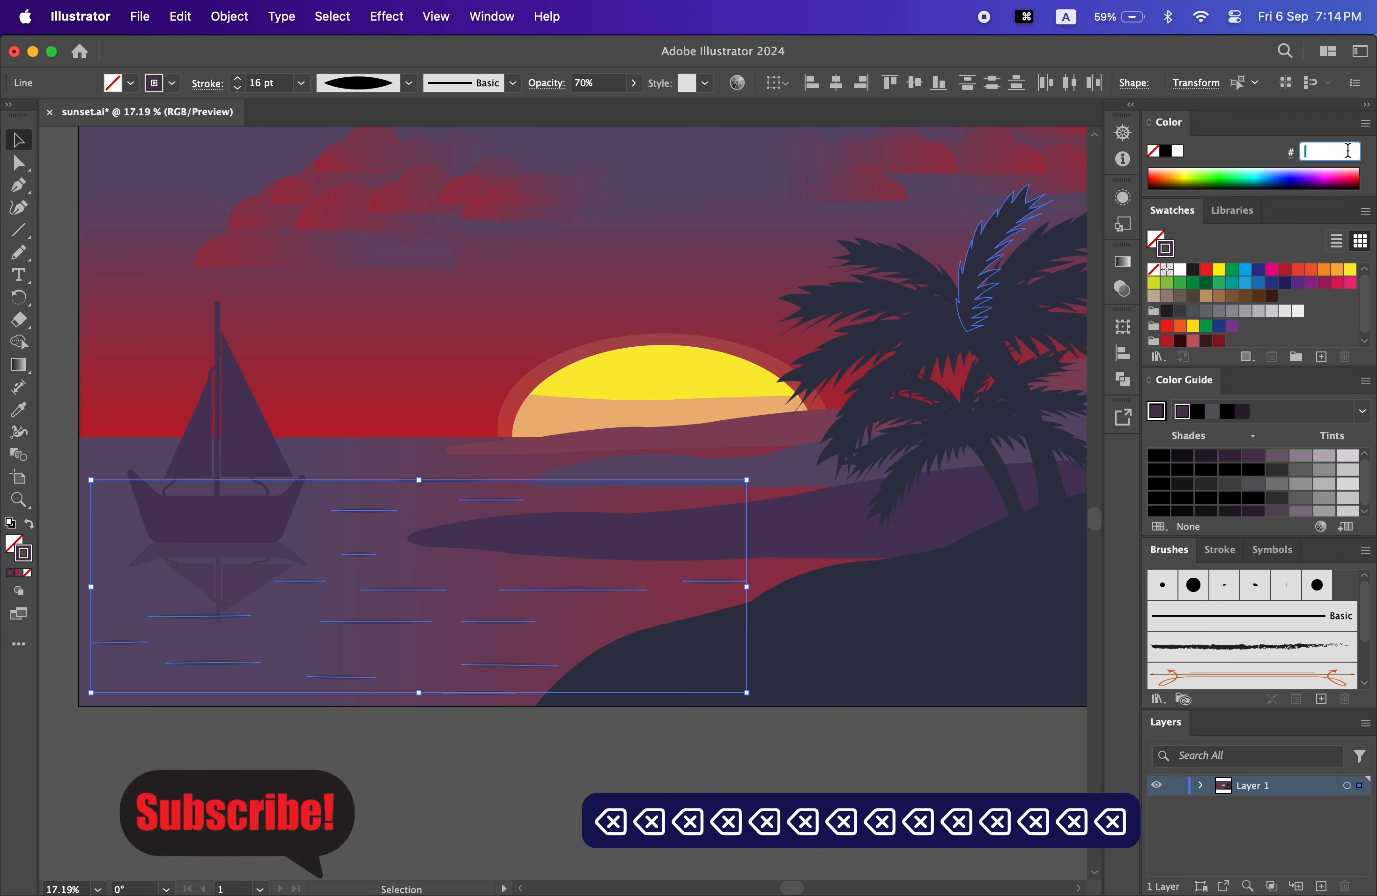
text(5f4c6)
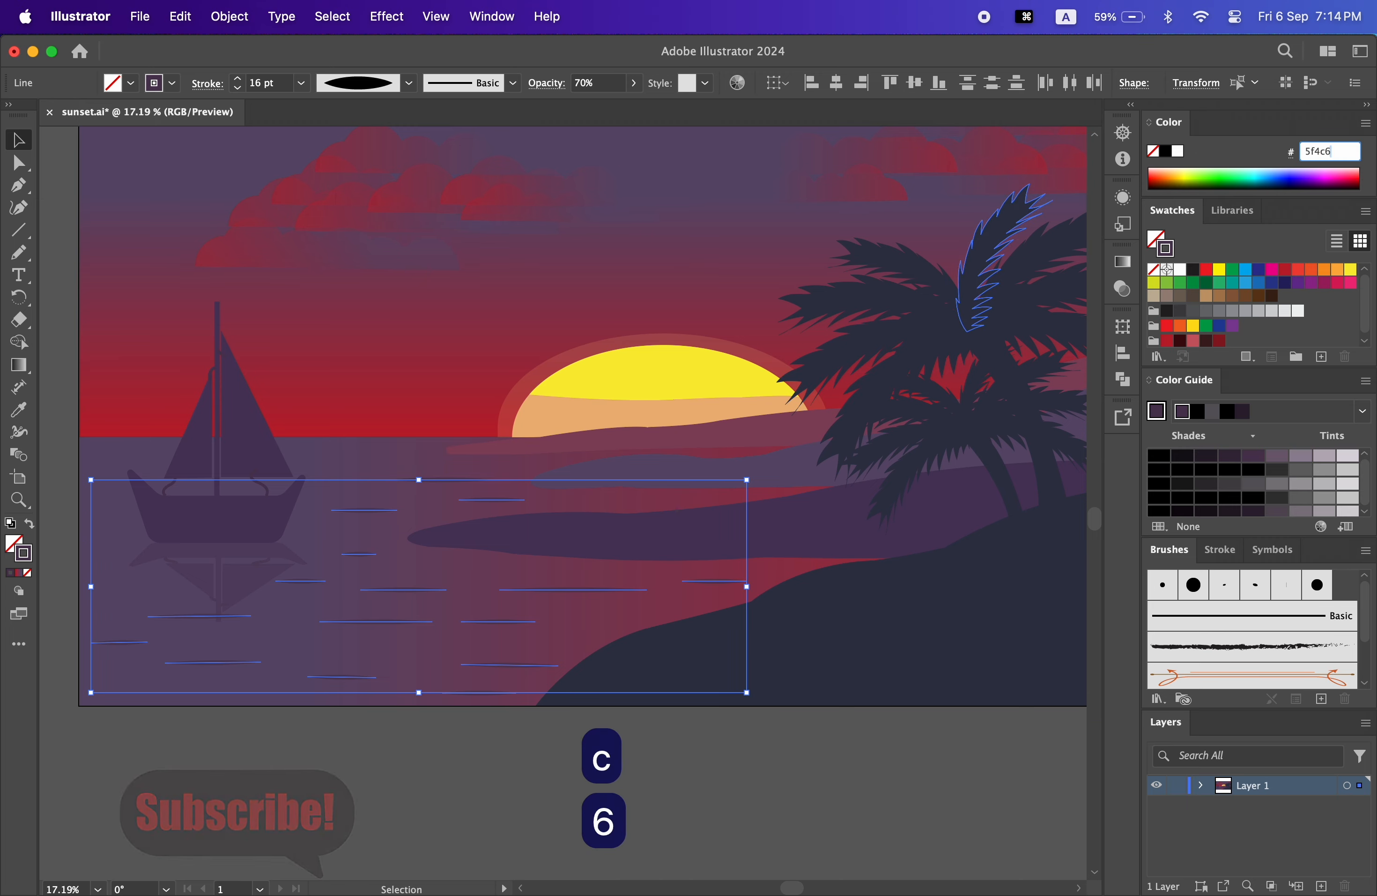
text(d)
key(Return)
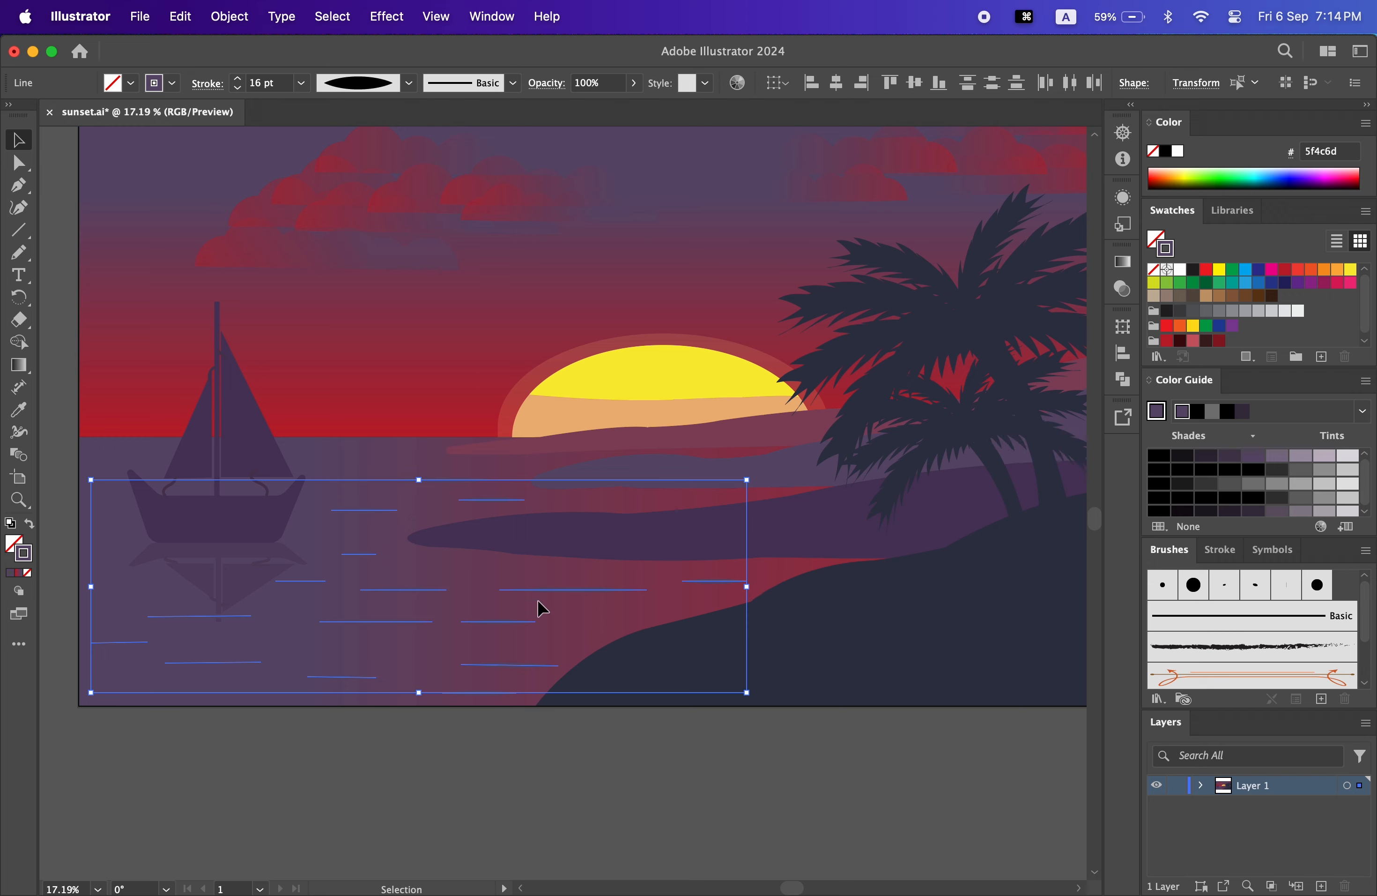
- Group the selected water lines and shift the group slightly across the water
right_click(541, 607)
click(567, 554)
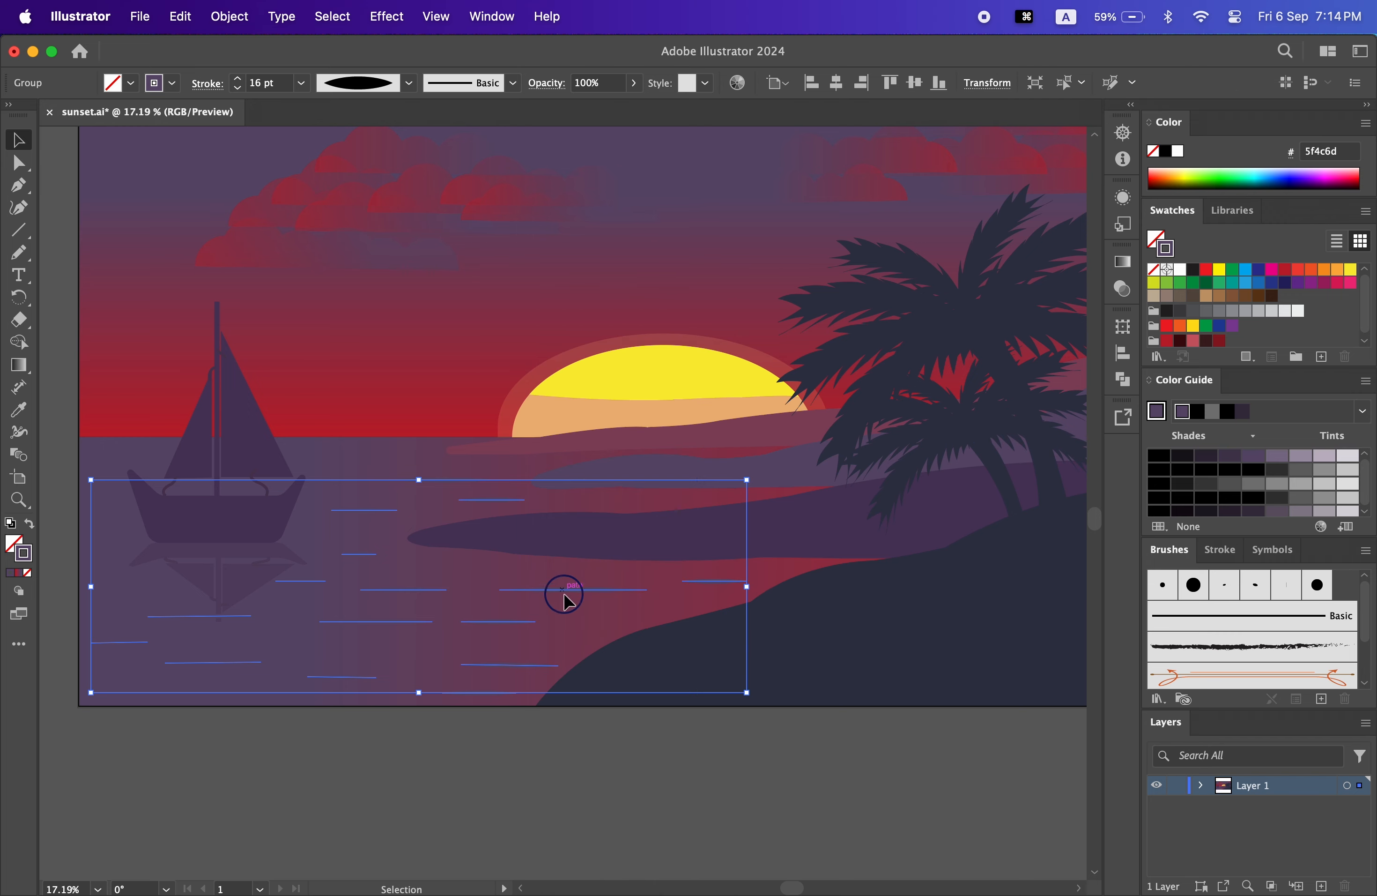
drag(564, 599, 569, 596)
- Try the water-line group at 20% opacity and undo that opacity change
click(584, 83)
key(BackSpace)
key(BackSpace)
key(BackSpace)
key(BackSpace)
key(BackSpace)
text(2)
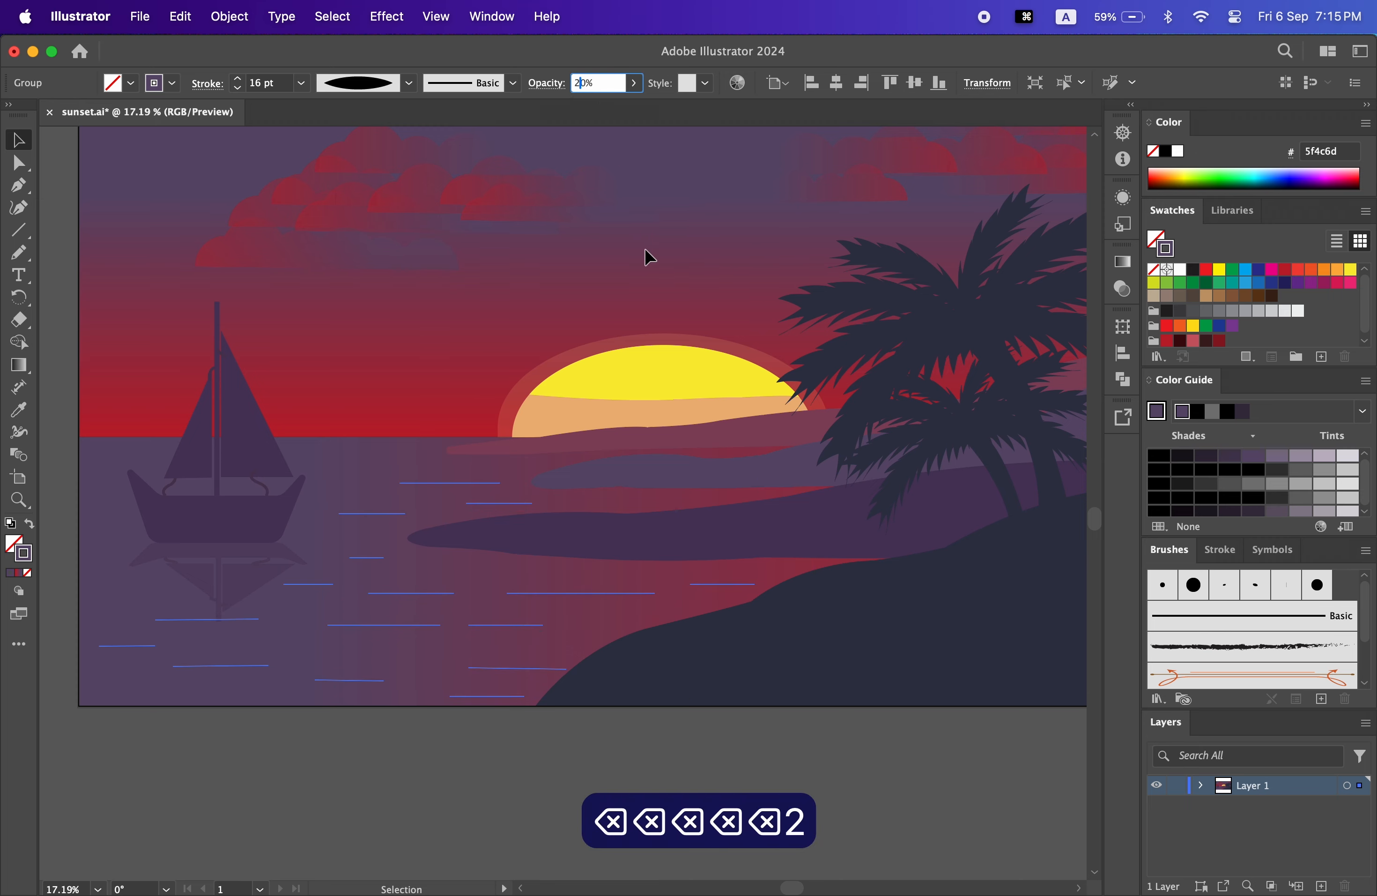
key(Return)
click(691, 764)
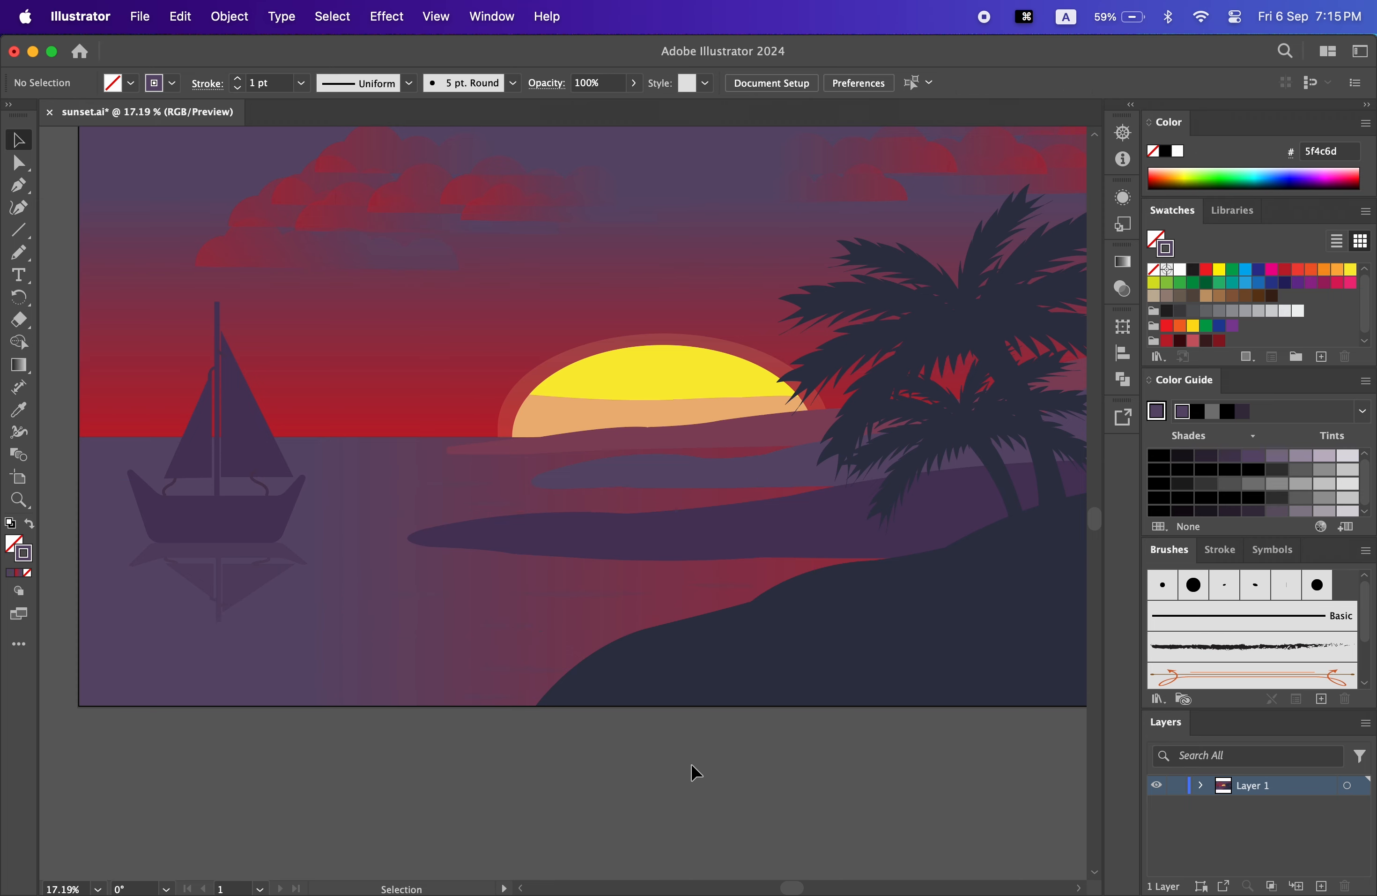
key(super+z)
key(super+z)
- Try moving the water-line group slightly down and undo the move
click(627, 594)
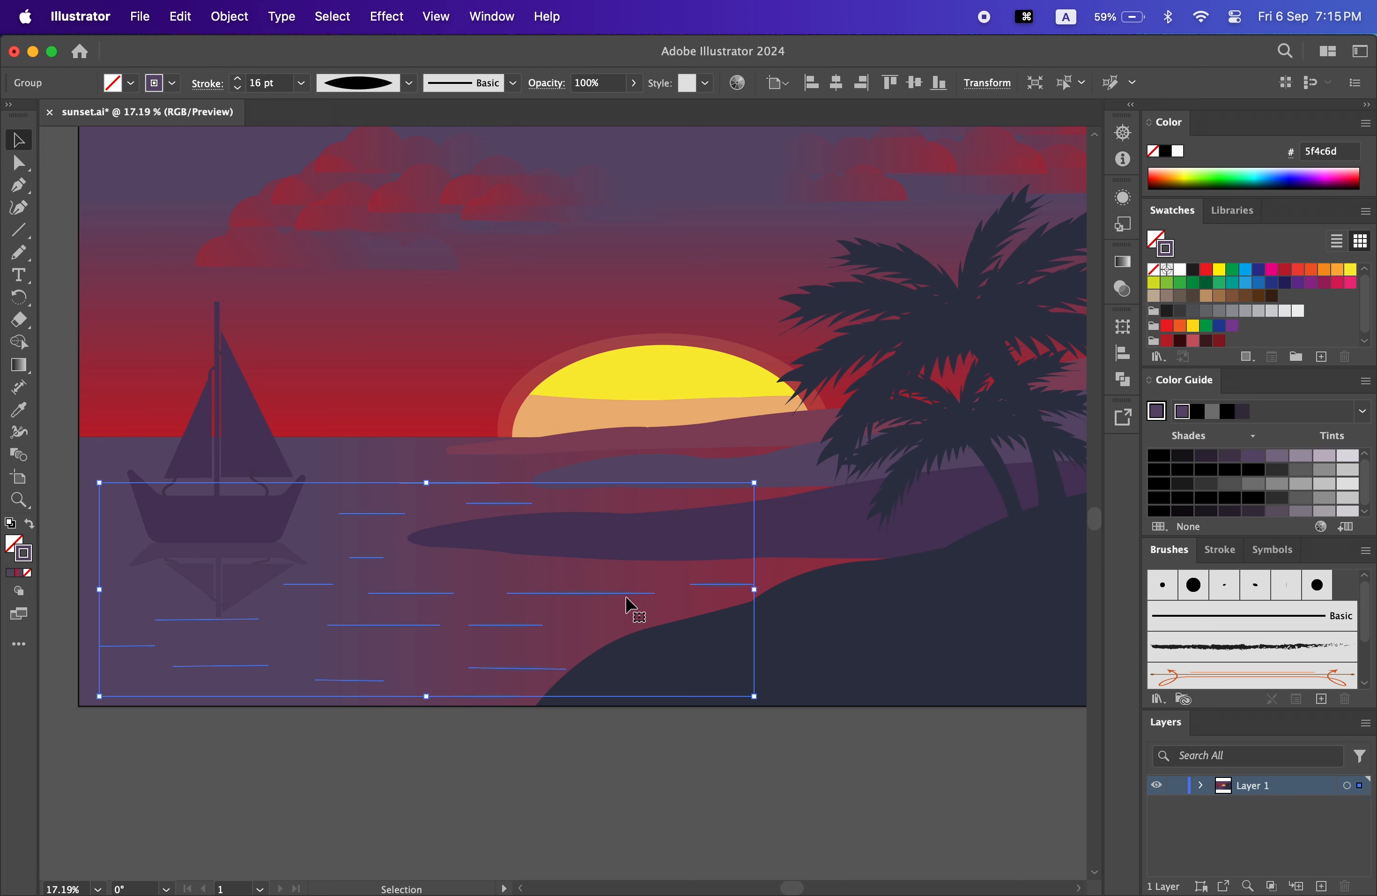
drag(581, 595, 581, 602)
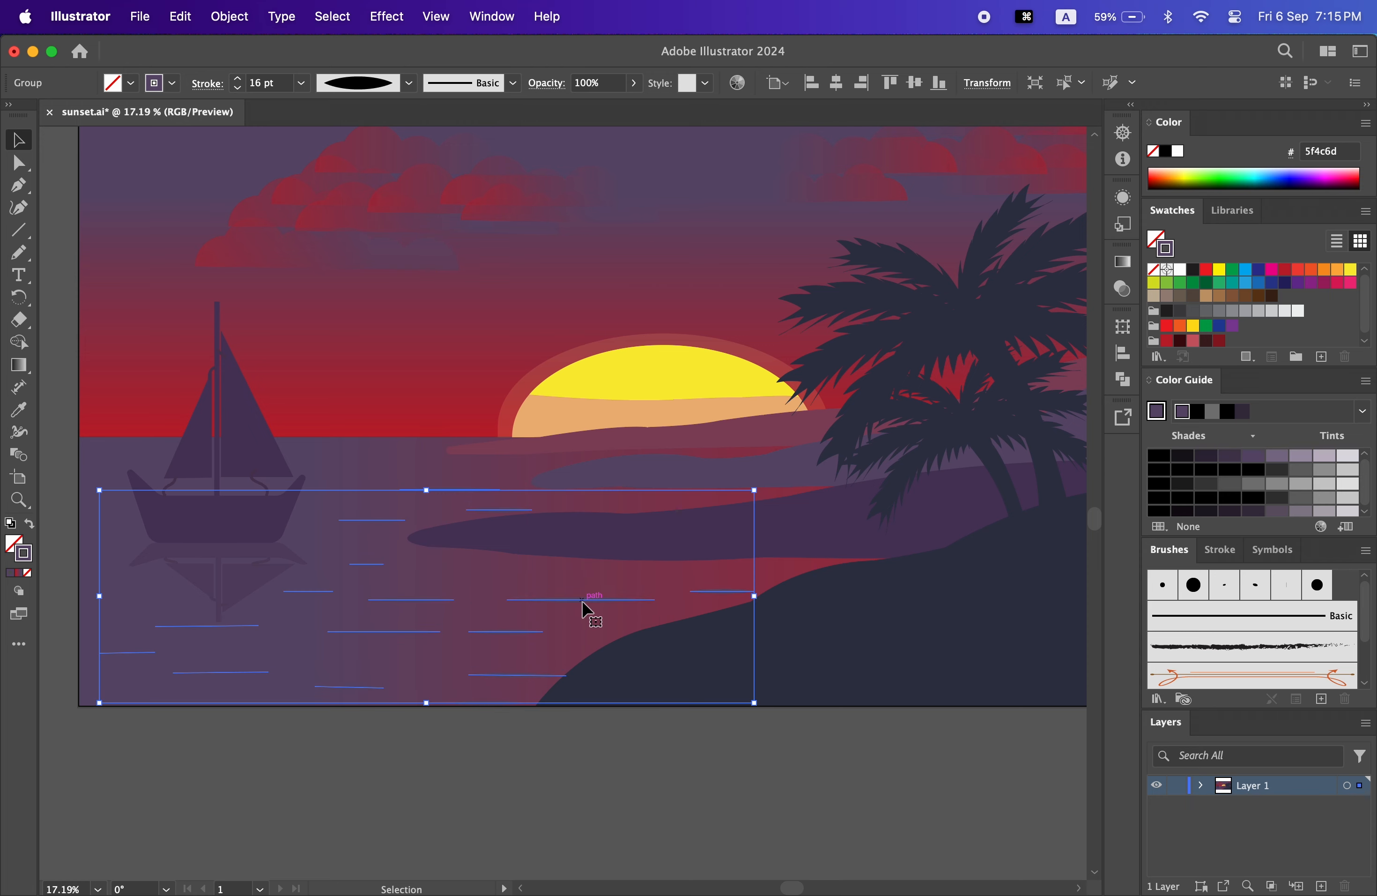
click(623, 819)
key(super+z)
click(415, 815)
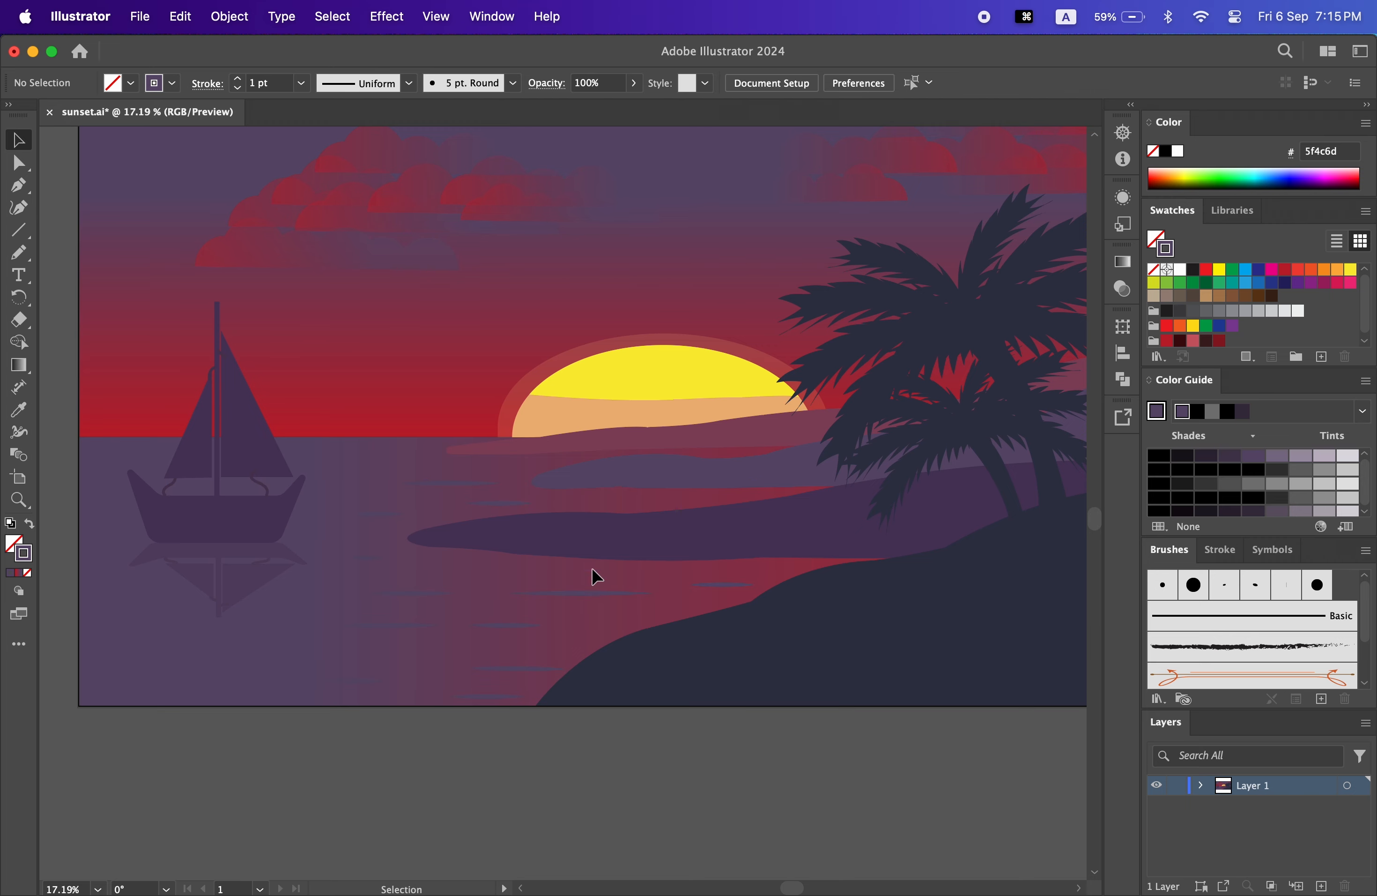
- Set the stroke weight of the water-line group to 20 pt and deselect it
click(581, 608)
click(301, 82)
click(332, 450)
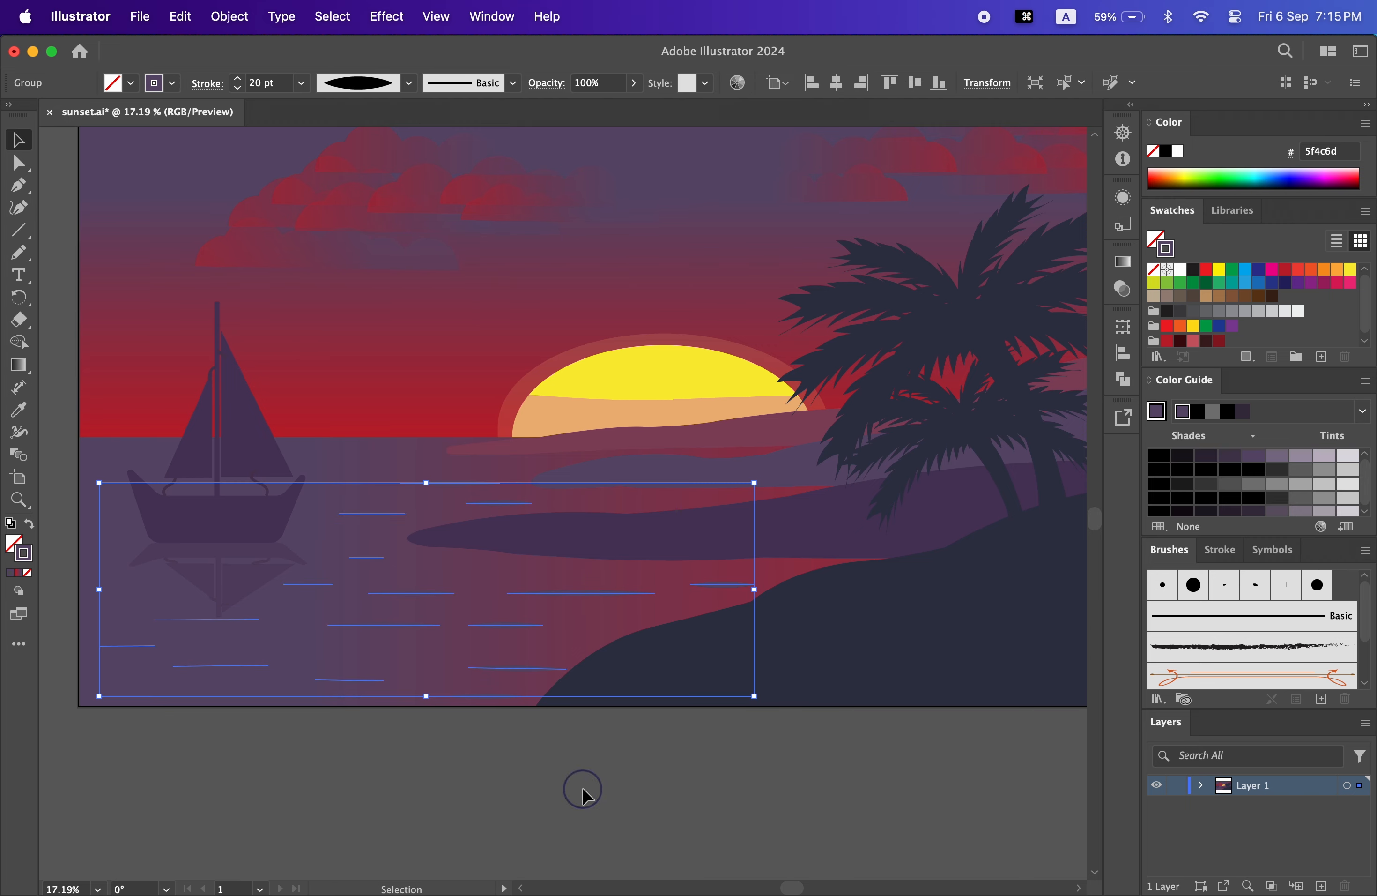
click(585, 793)
- Duplicate the water-line group with a slight offset and set the copy's opacity to 20%
click(562, 593)
drag(609, 593, 542, 594)
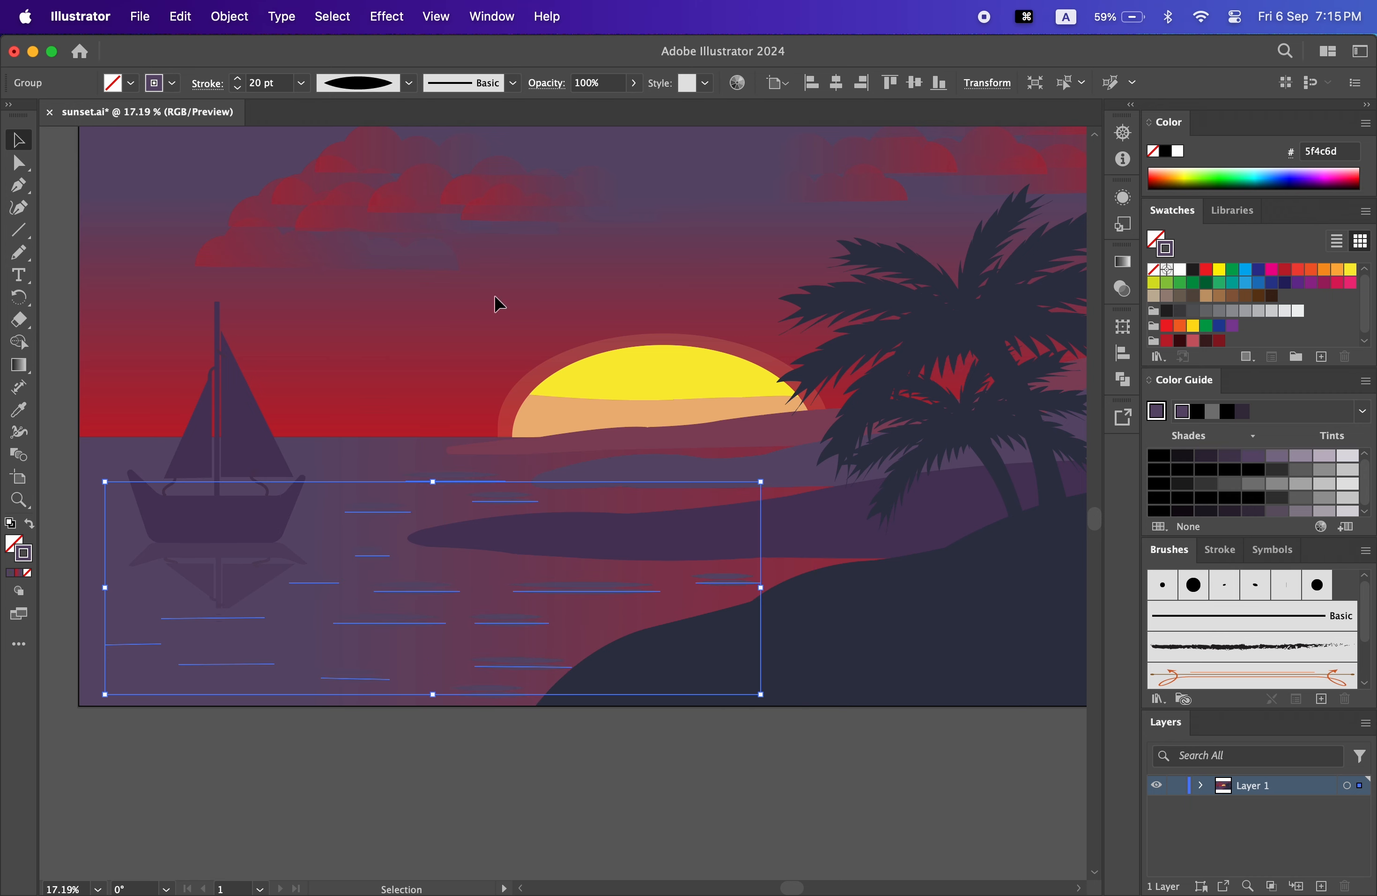
key(BackSpace)
key(BackSpace)
key(BackSpace)
key(BackSpace)
key(BackSpace)
text(20)
key(Return)
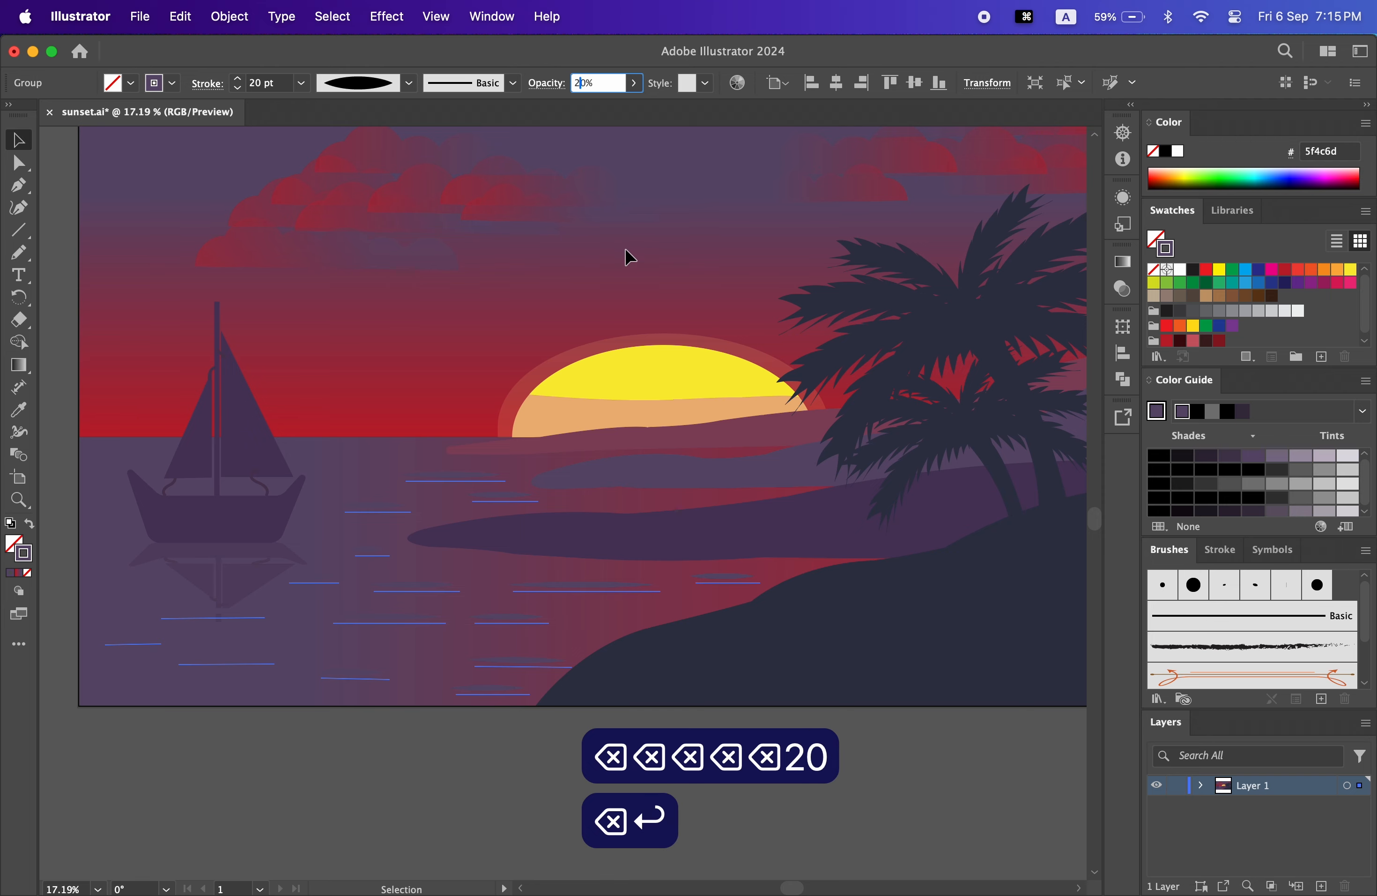
- Recolour the strokes of the duplicated water lines with the black swatch 231f20 and deselect them
click(1193, 270)
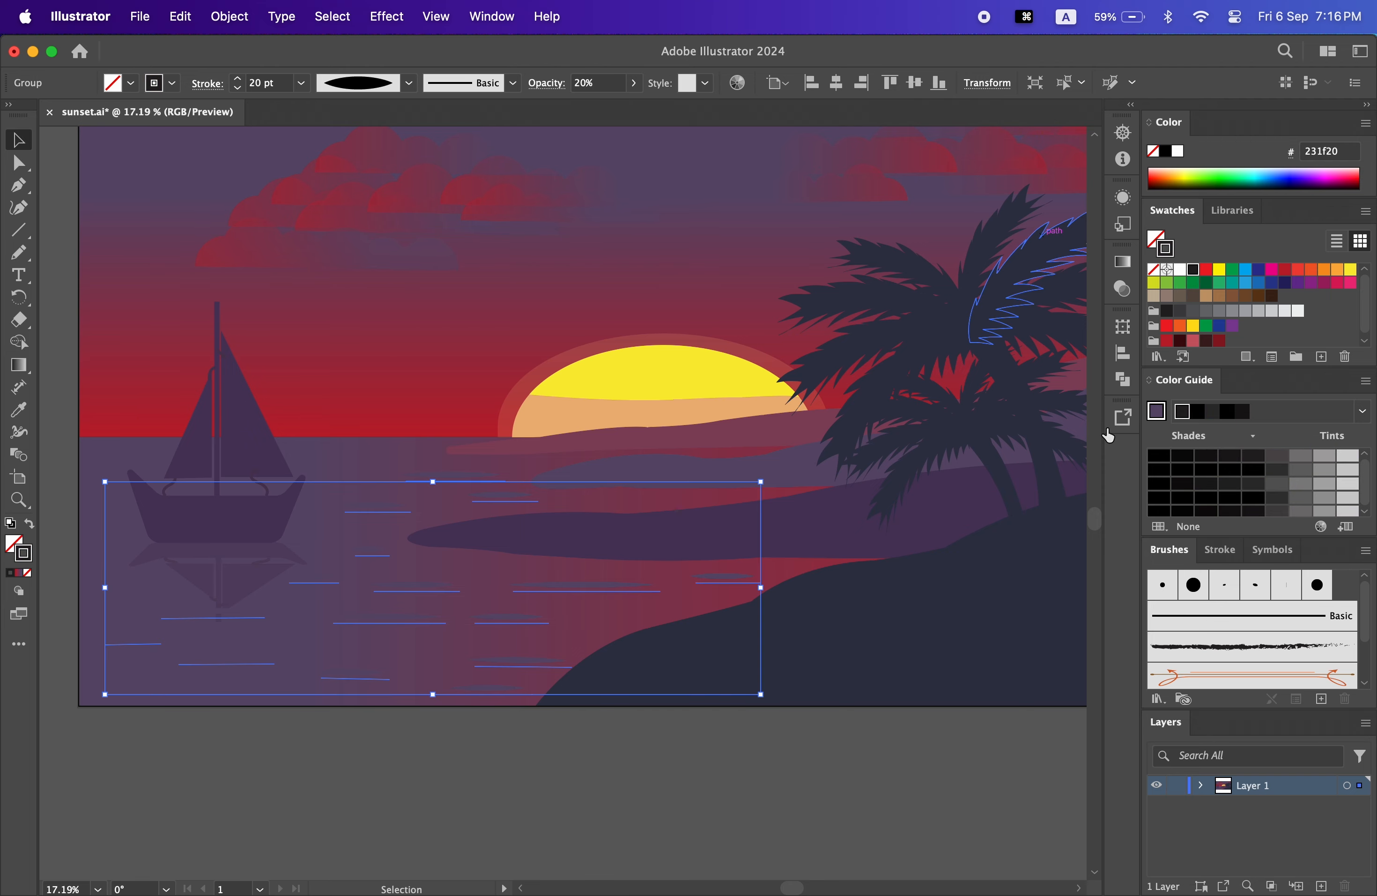
click(952, 759)
mouse_move(800, 746)
mouse_down()
mouse_move(804, 706)
mouse_move(808, 732)
mouse_up()
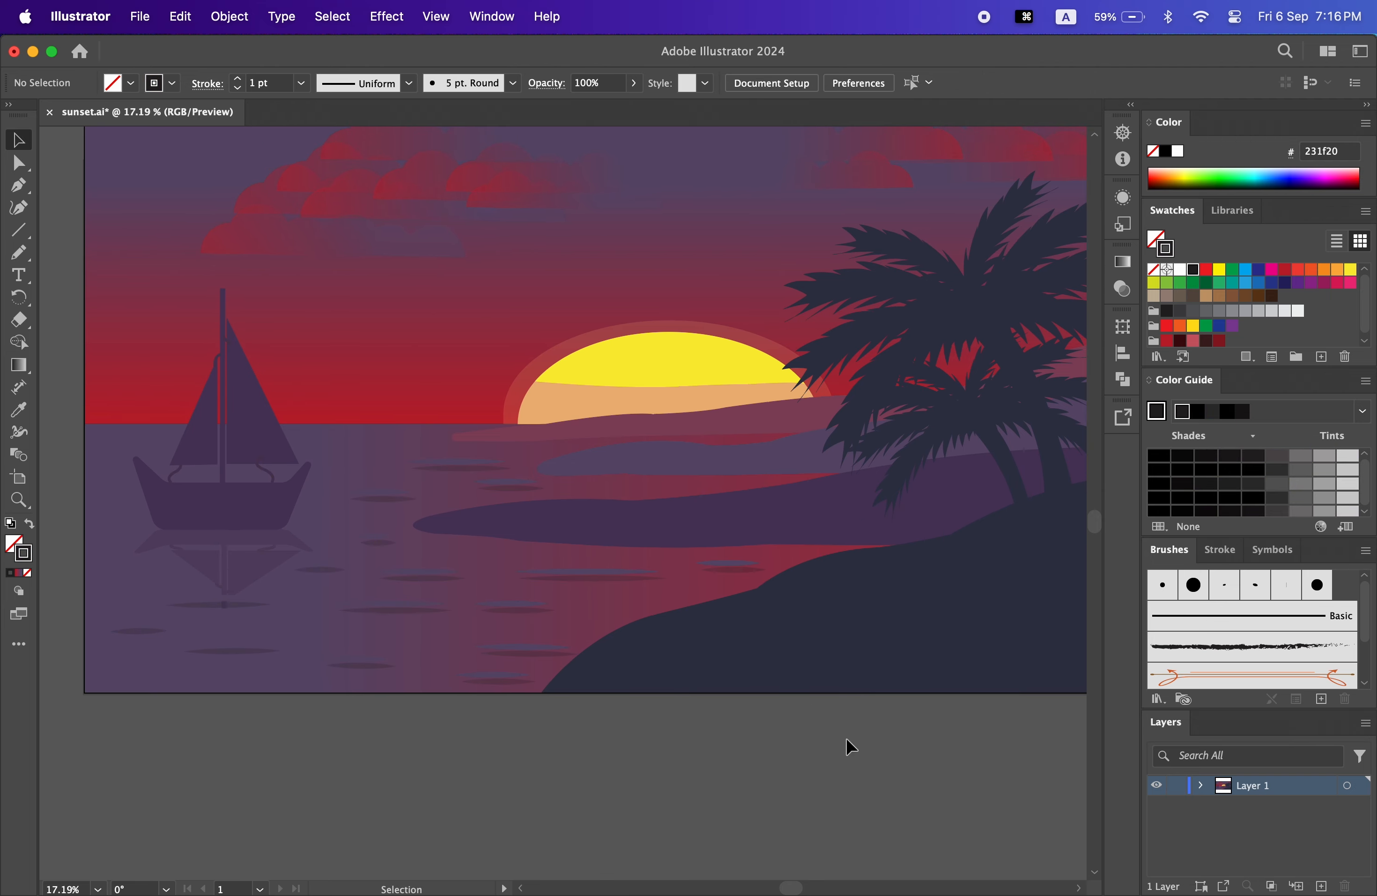
- Select both water-line groups and compress them slightly in height from their lower edge
click(624, 575)
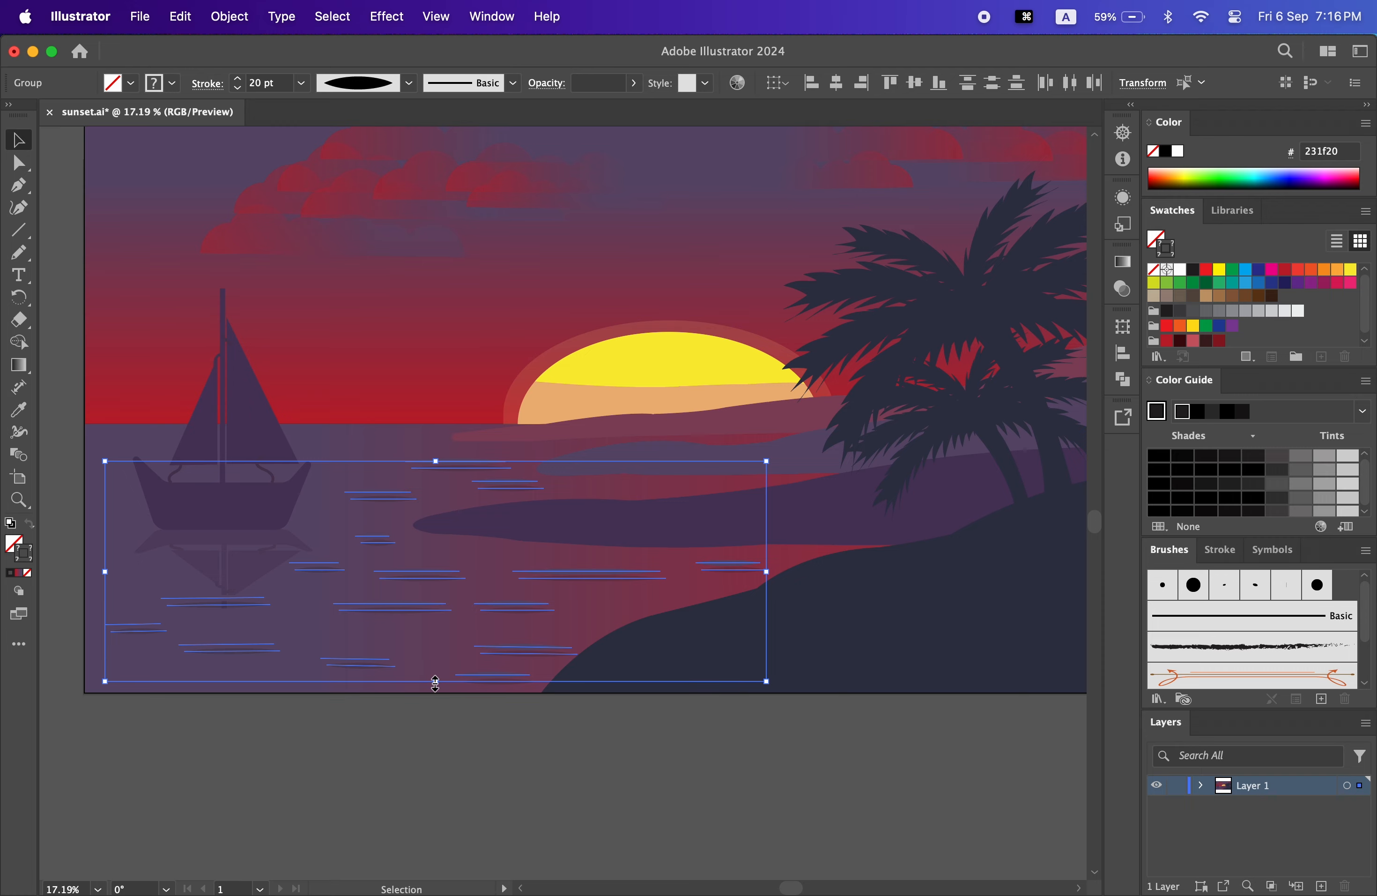
drag(436, 682, 435, 669)
key(z)
drag(918, 811, 845, 784)
drag(845, 783, 739, 765)
key(z)
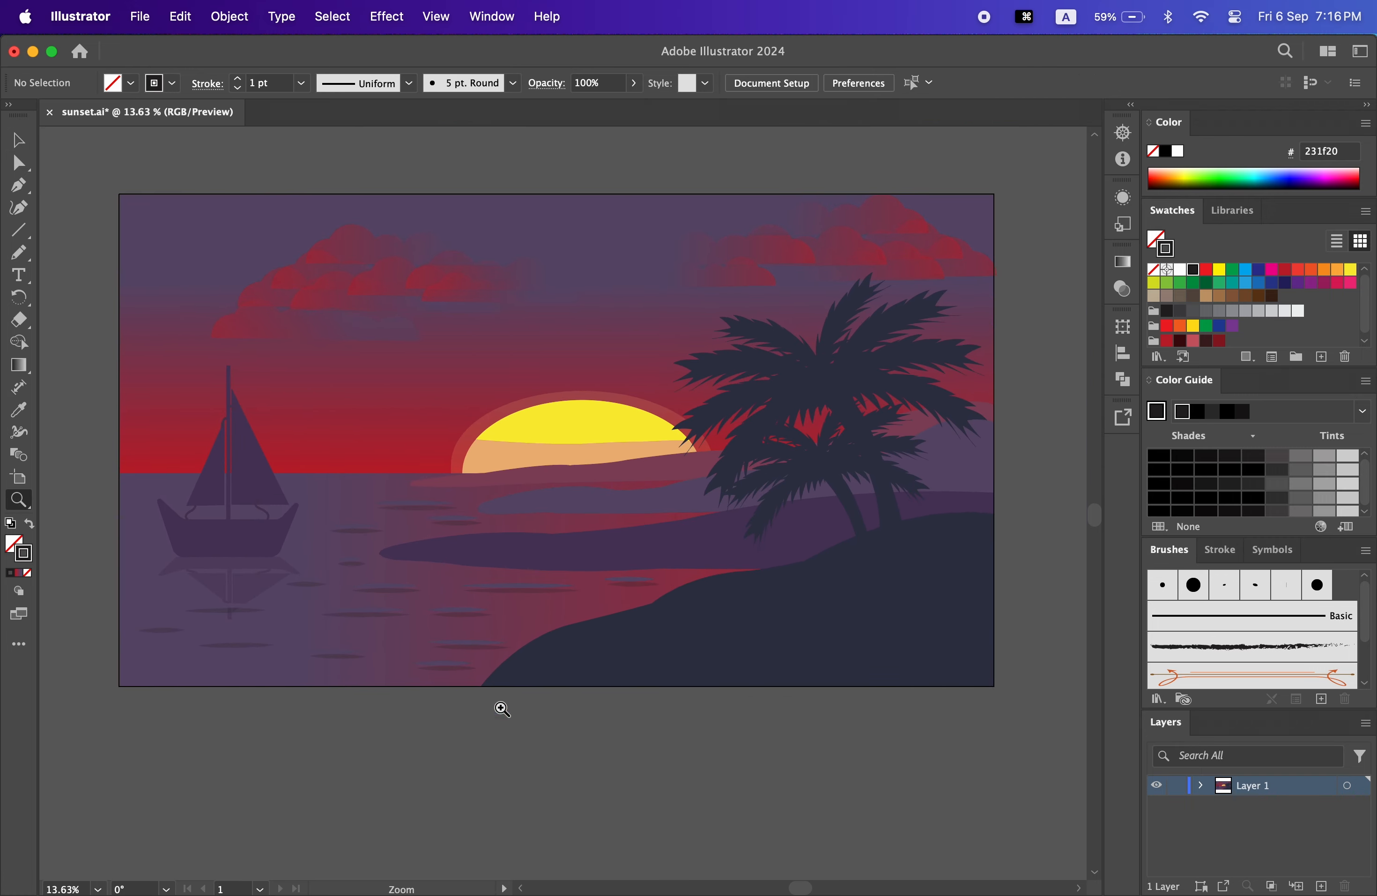
- Bring the sailboat's reflection to the front of the artwork and deselect it
key(v)
click(275, 593)
right_click(258, 590)
mouse_move(358, 791)
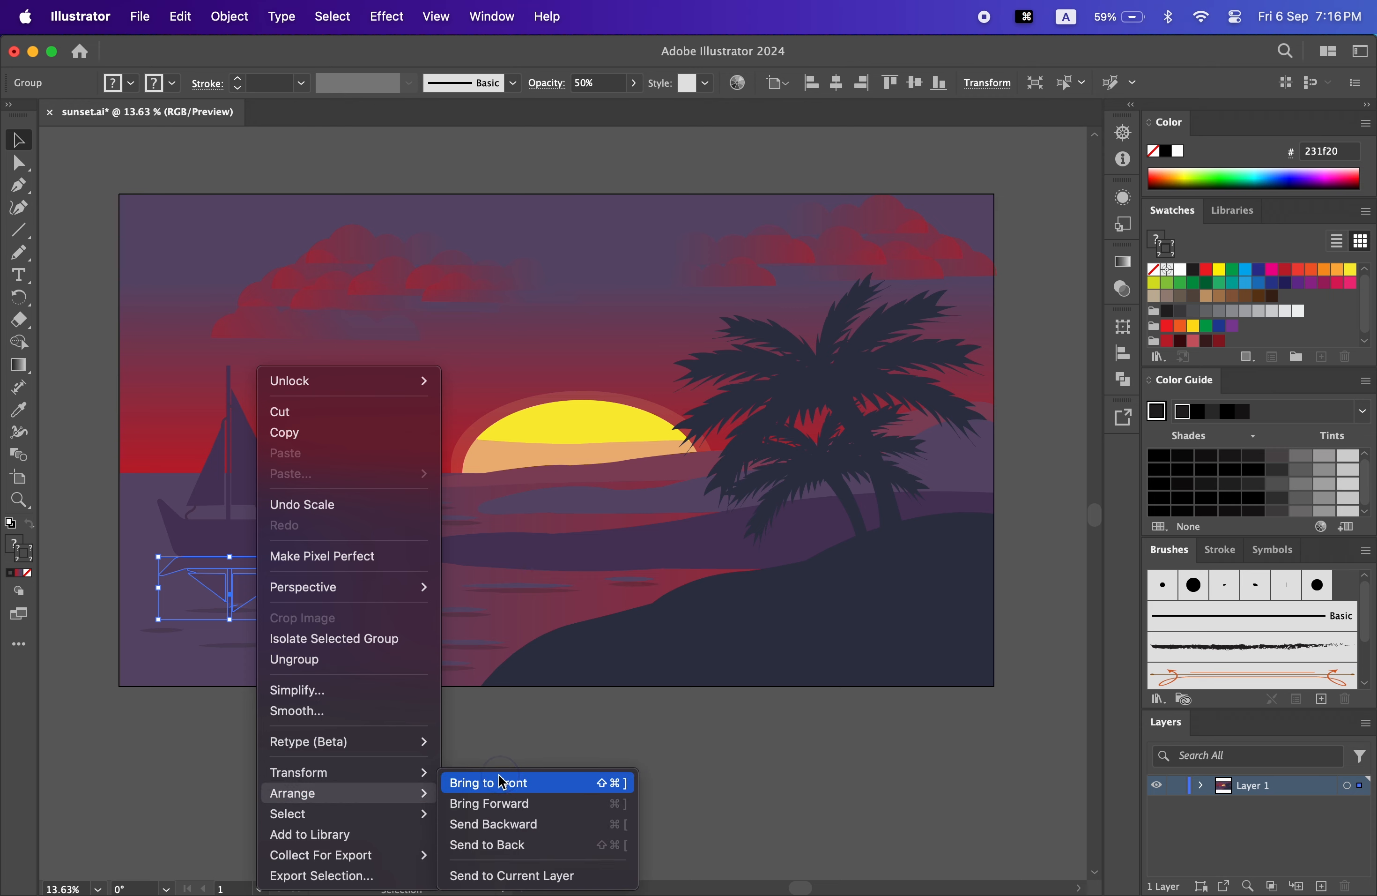
click(501, 780)
click(774, 762)
- Nudge the black water-line group slightly so it is offset from the purple lines
key(space)
drag(775, 761, 772, 781)
click(506, 614)
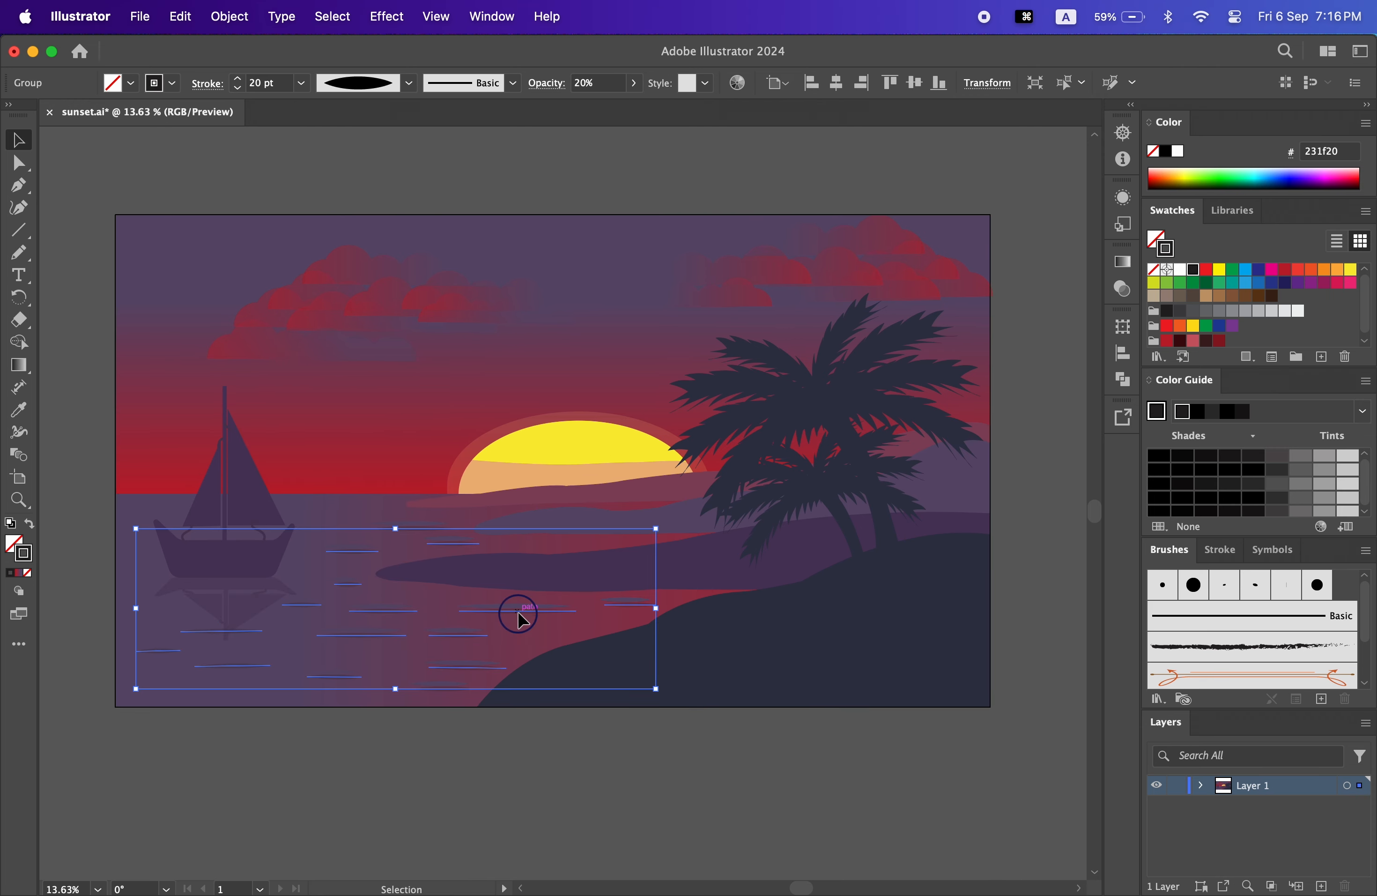
drag(506, 614, 520, 612)
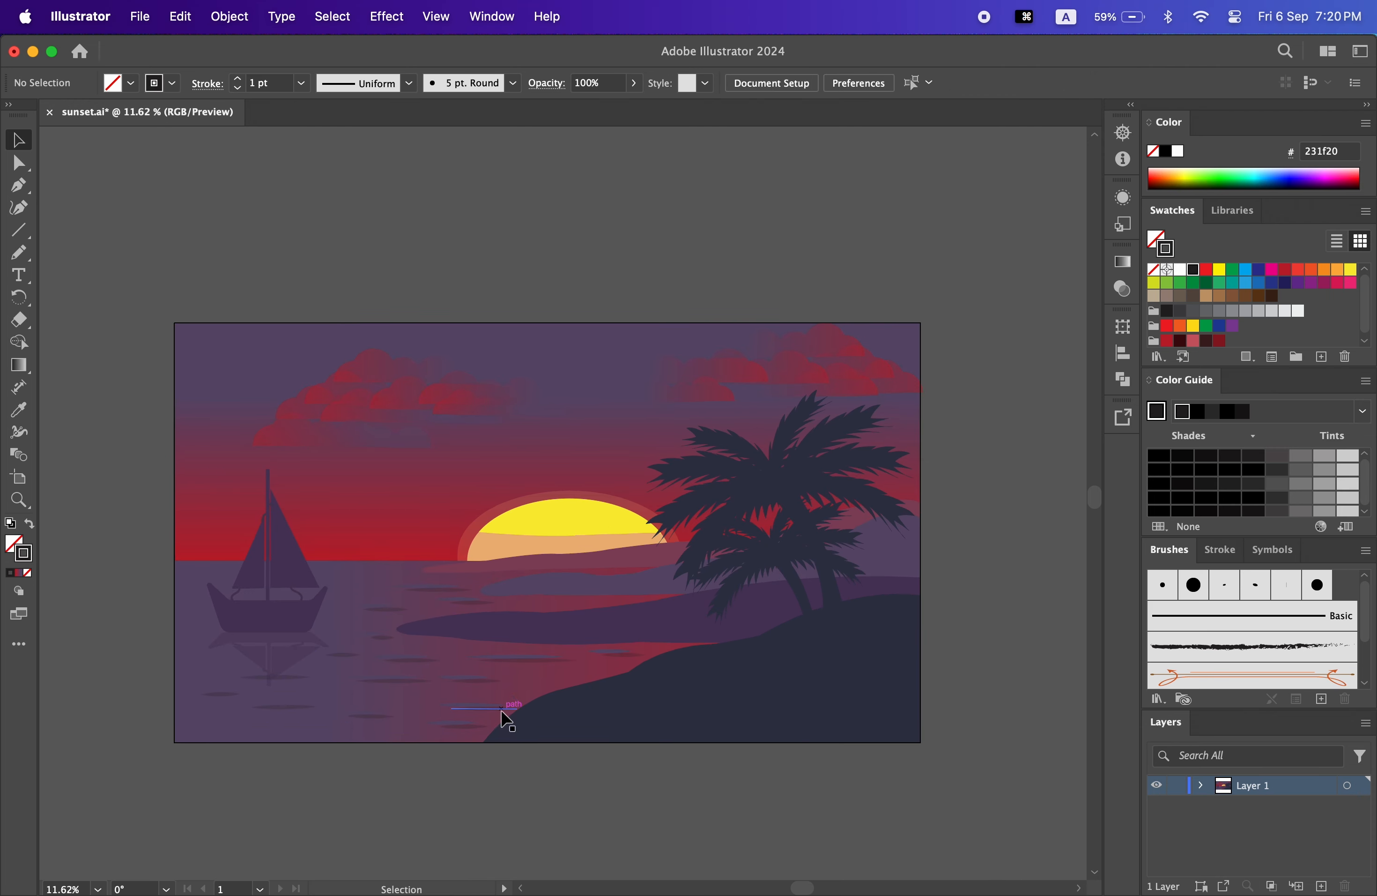
- Lower the opacity of the black water-line group to 10% and deselect it
click(507, 721)
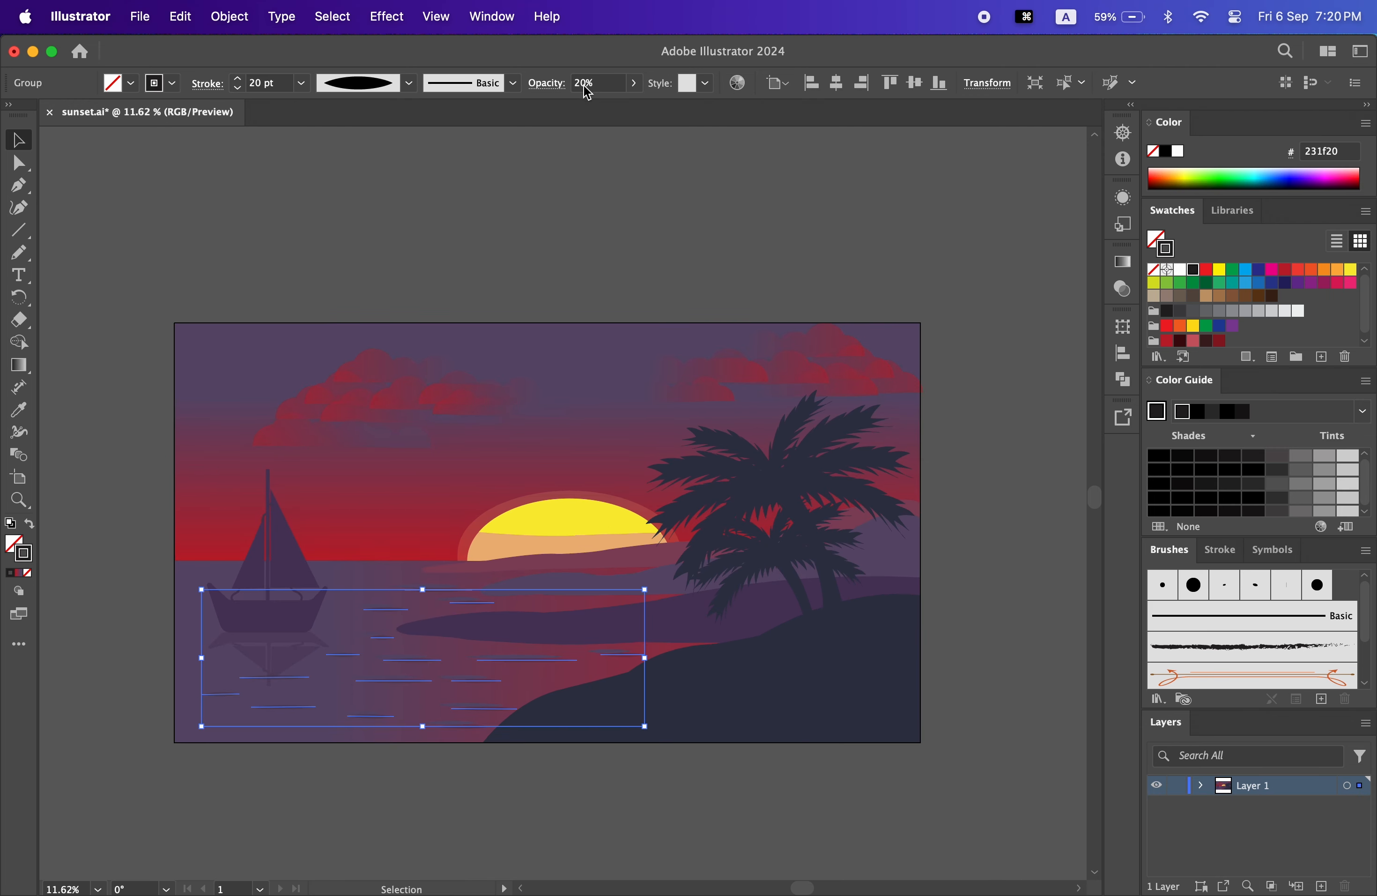
click(588, 83)
key(BackSpace)
key(BackSpace)
text(10)
click(744, 341)
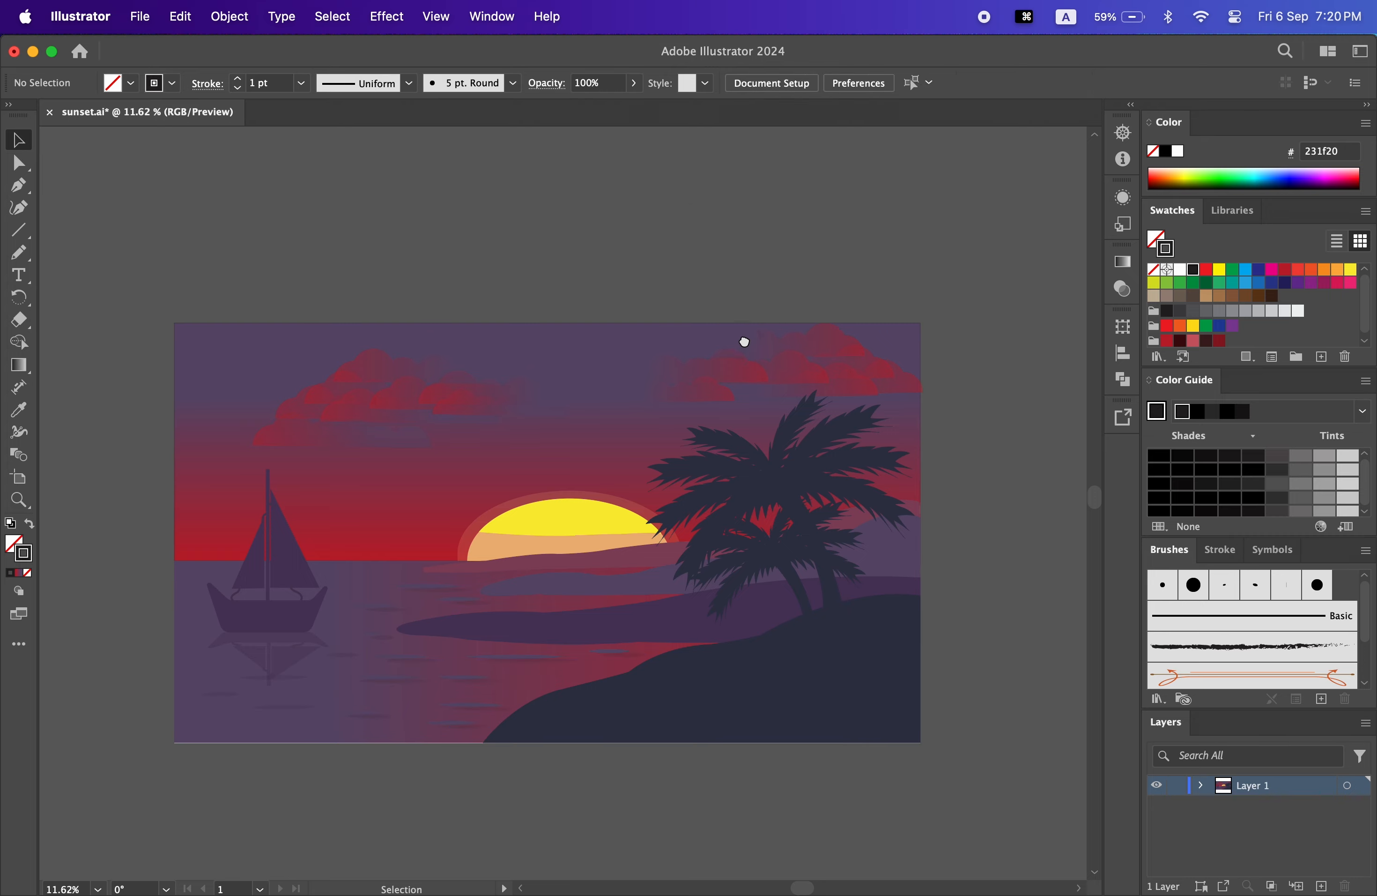
- Export the sunset artwork to the Desktop as an RGB JPEG using artboards, with quality 9 and High (300 ppi) resolution
scroll(744, 341, down, 2)
click(140, 17)
mouse_move(230, 442)
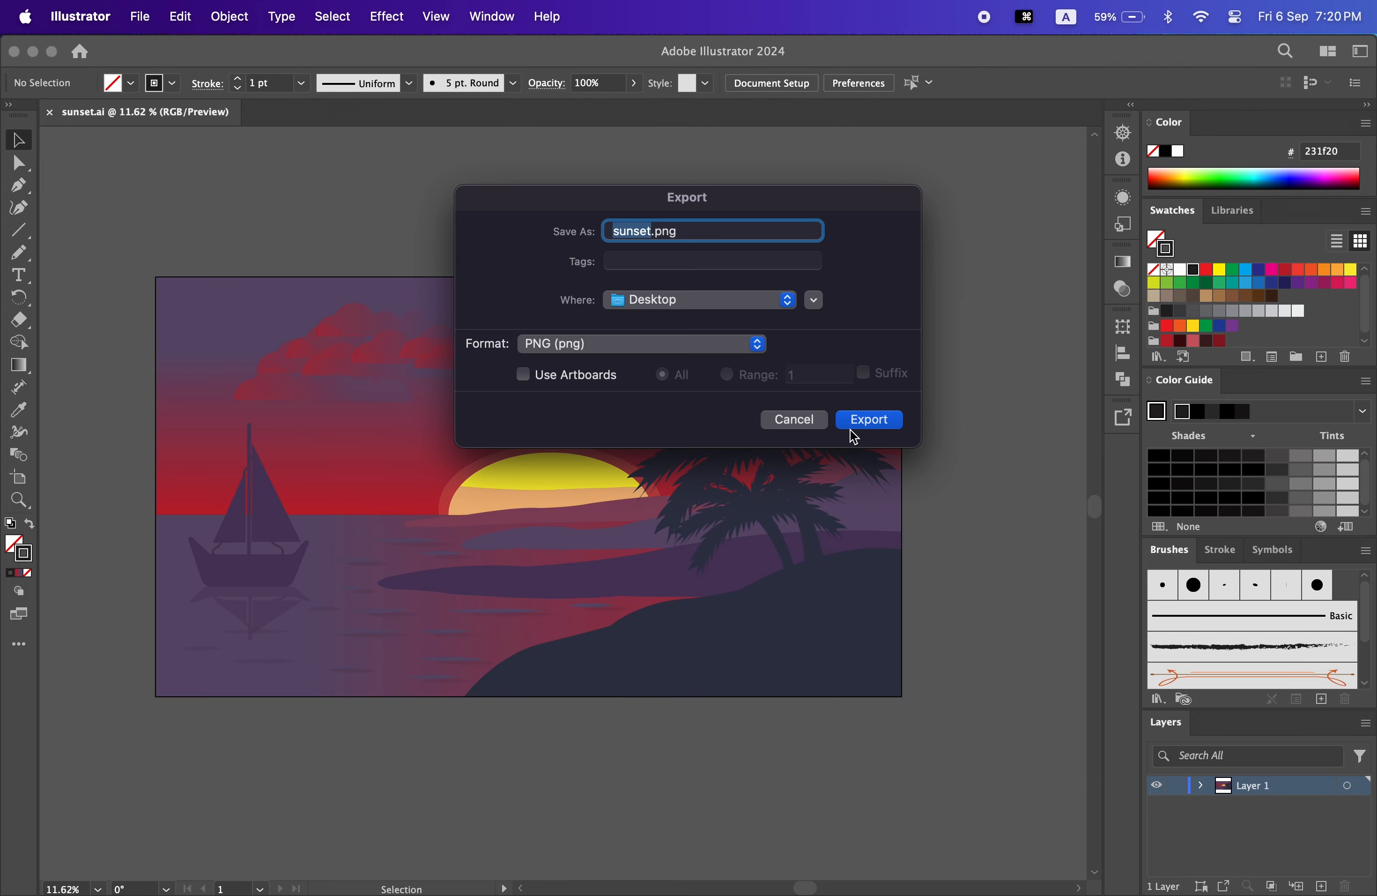
click(696, 344)
click(573, 461)
click(523, 375)
click(875, 424)
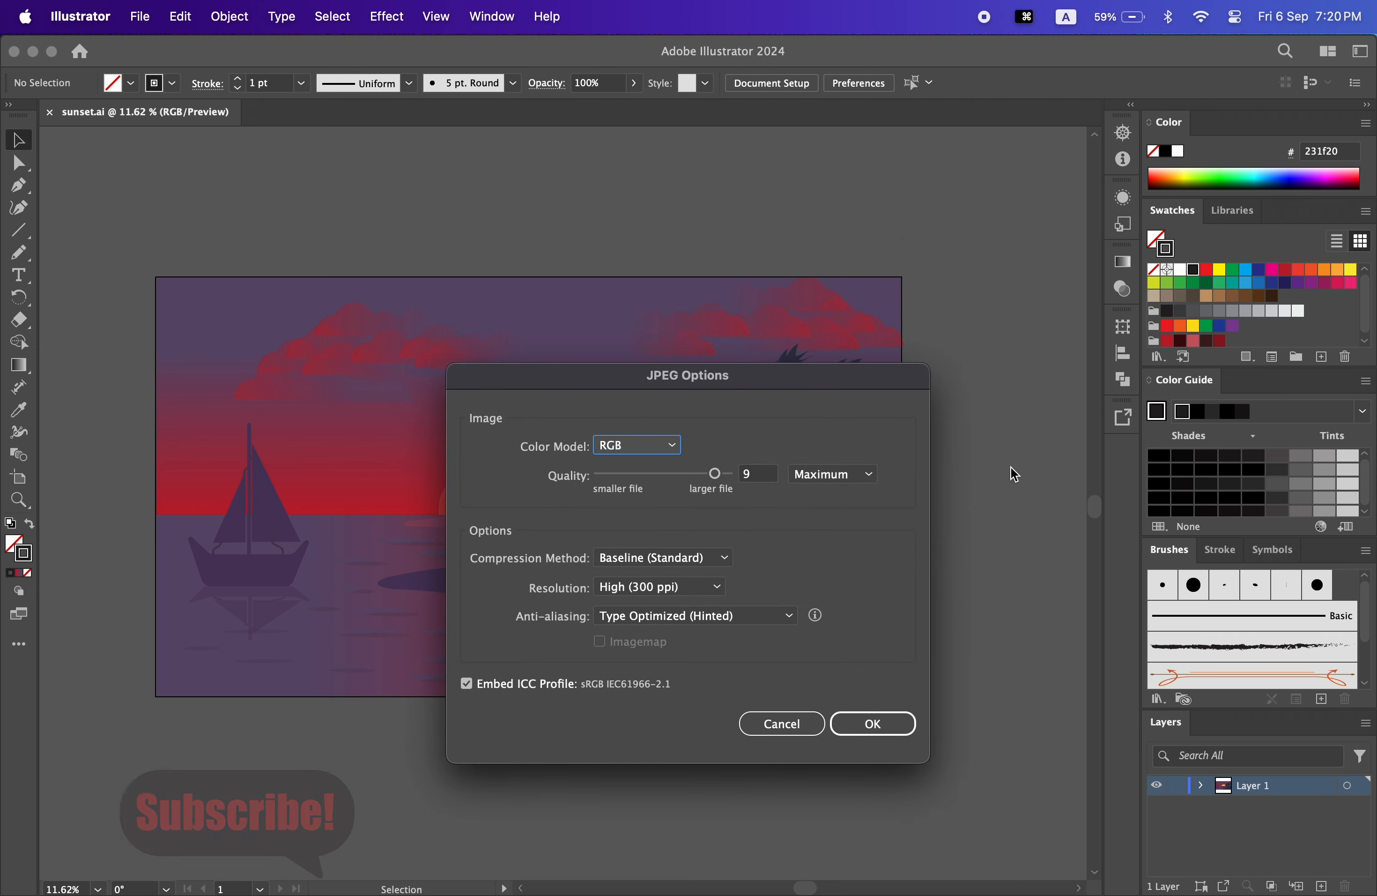
click(869, 727)
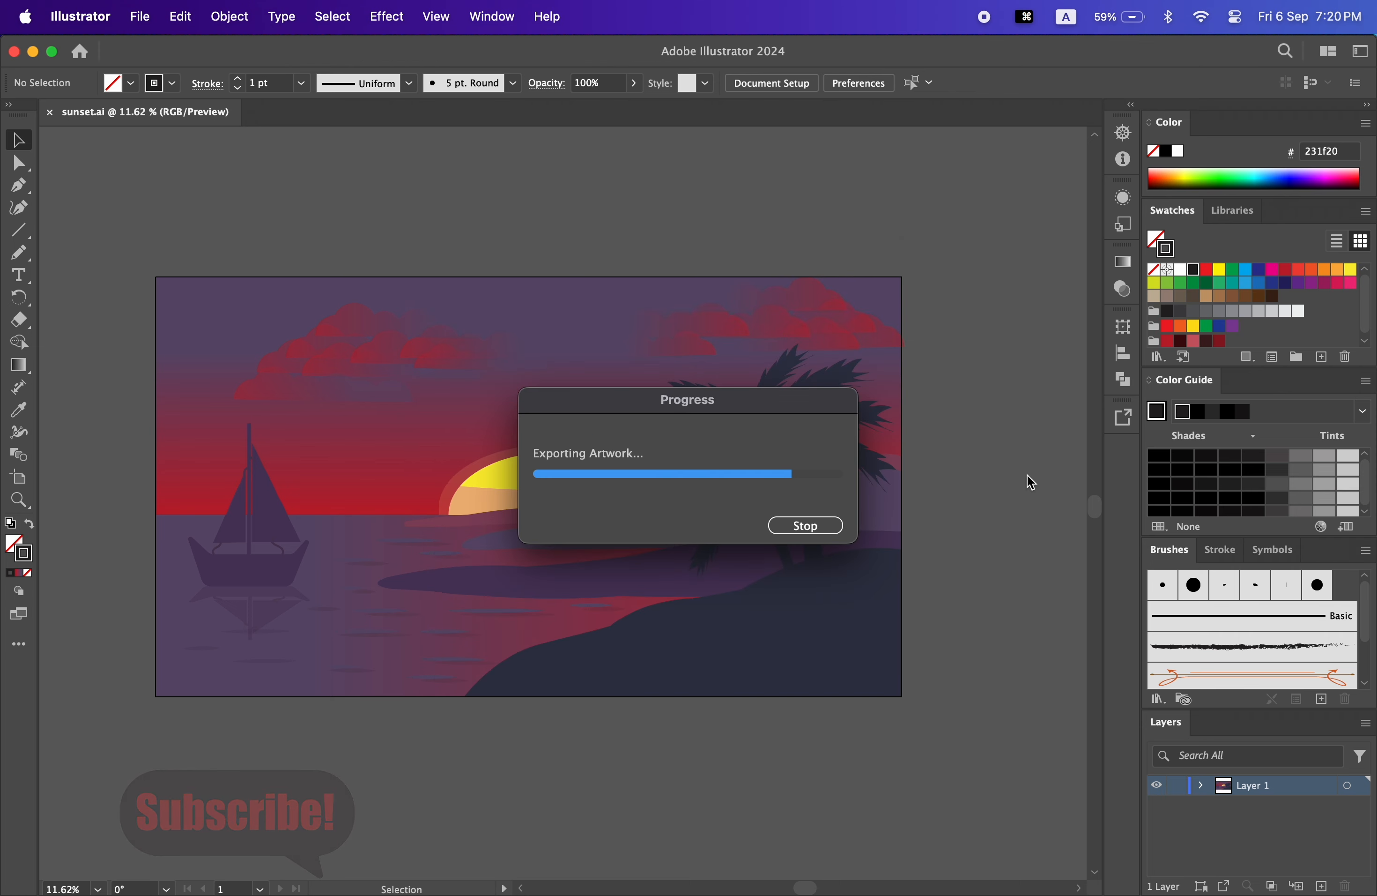